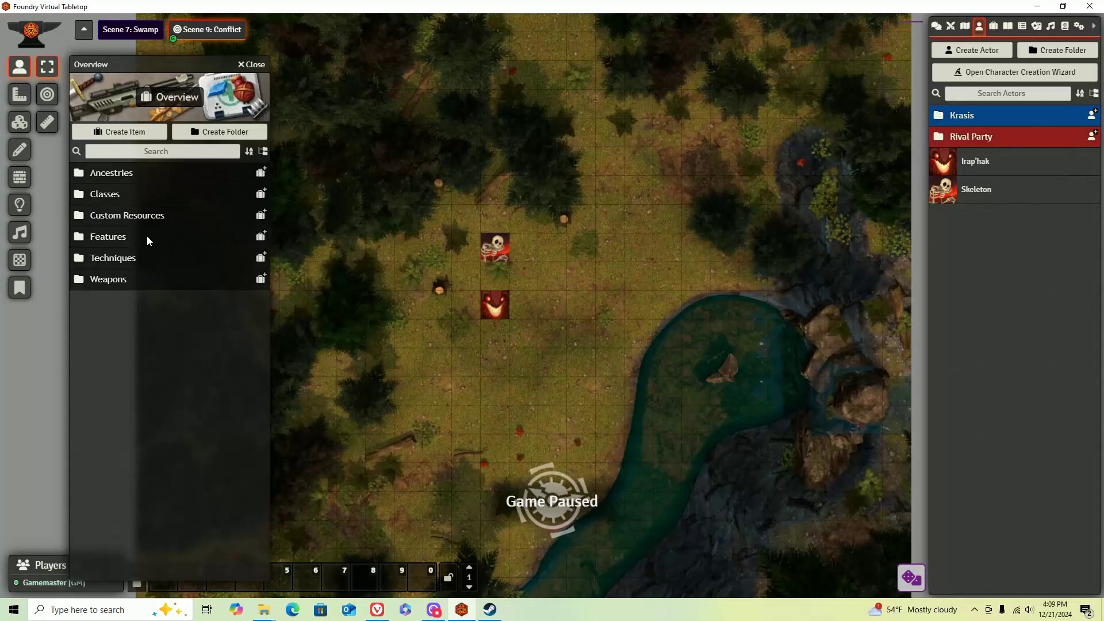
Create a new item named Overview of type Feature in the Features folder.
{"action": "left_click", "coordinate": [112, 239]}
{"action": "left_click", "coordinate": [262, 238]}
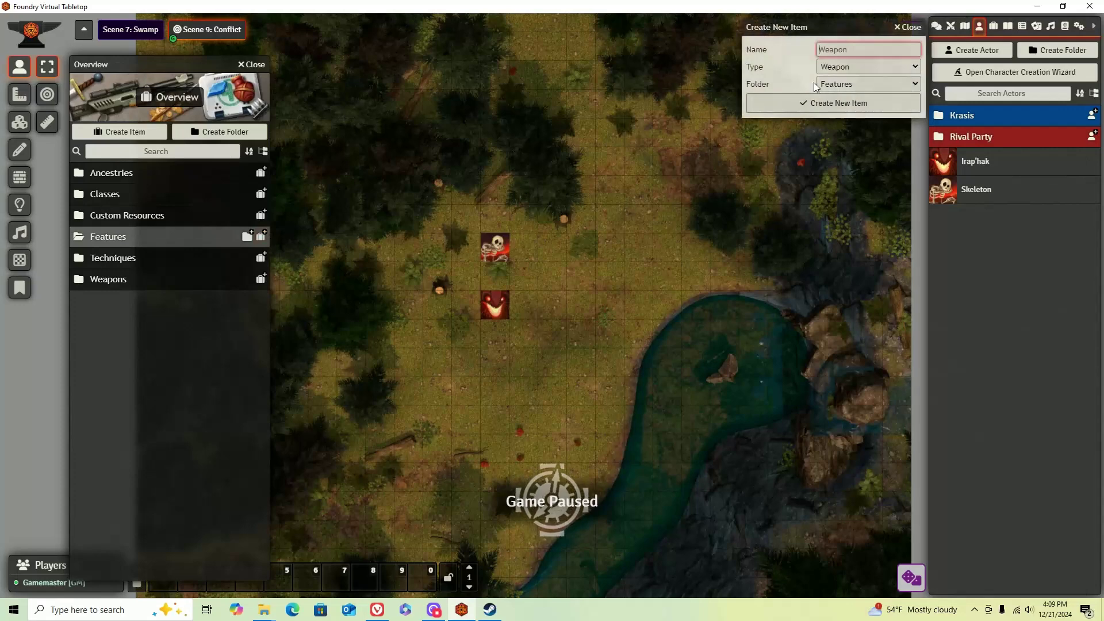
{"action": "type", "text": "Overvc"}
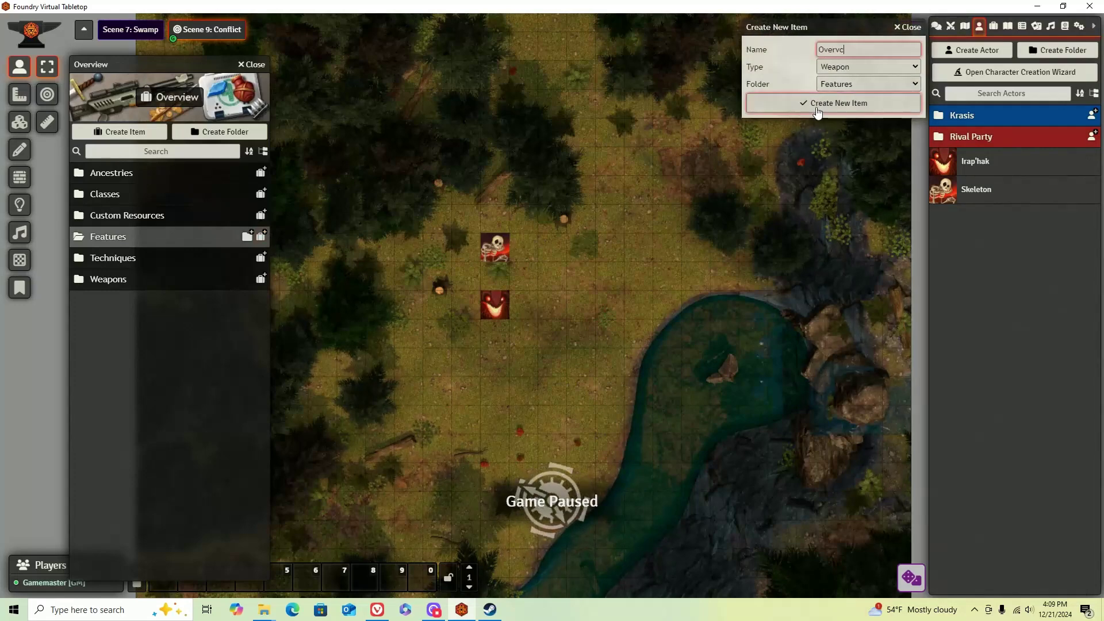
{"action": "key", "text": "BackSpace"}
{"action": "type", "text": "oe"}
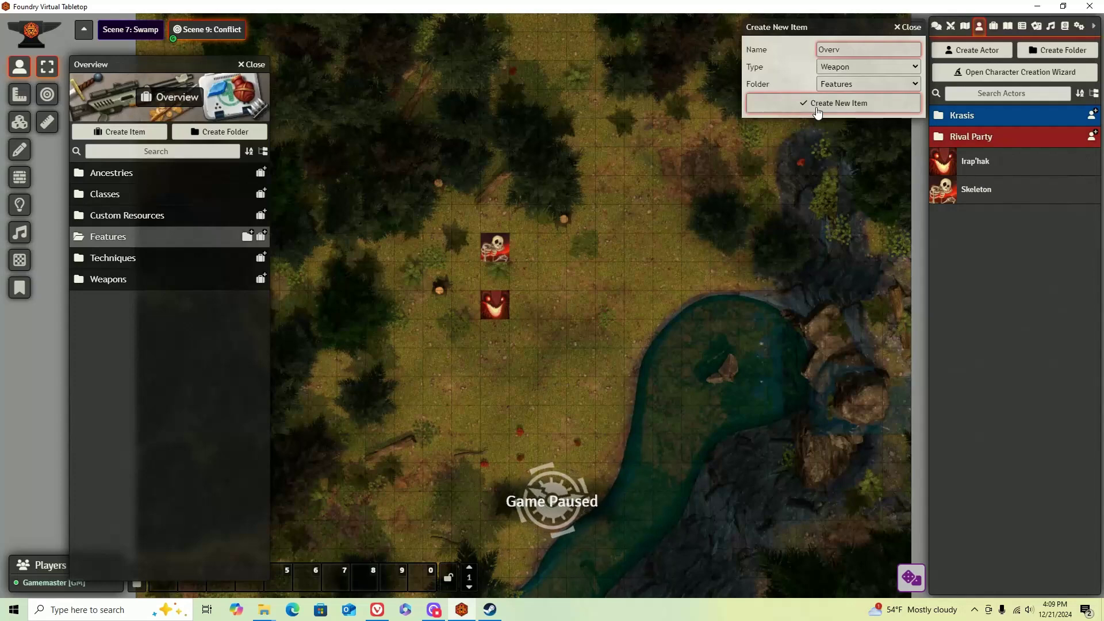
{"action": "type", "text": "iew"}
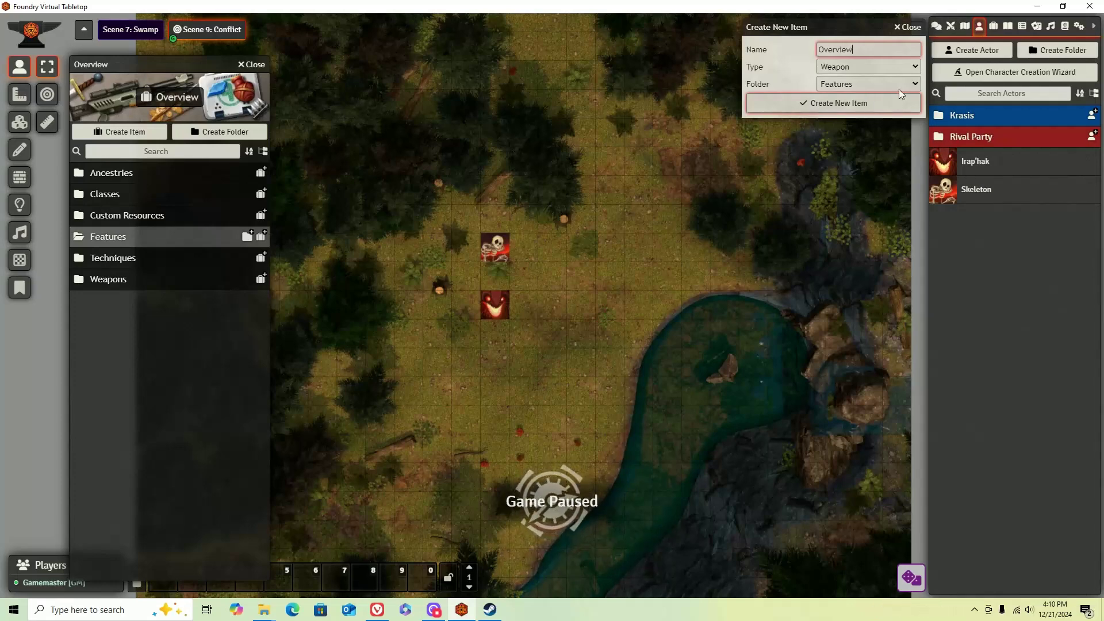
{"action": "left_click", "coordinate": [852, 66]}
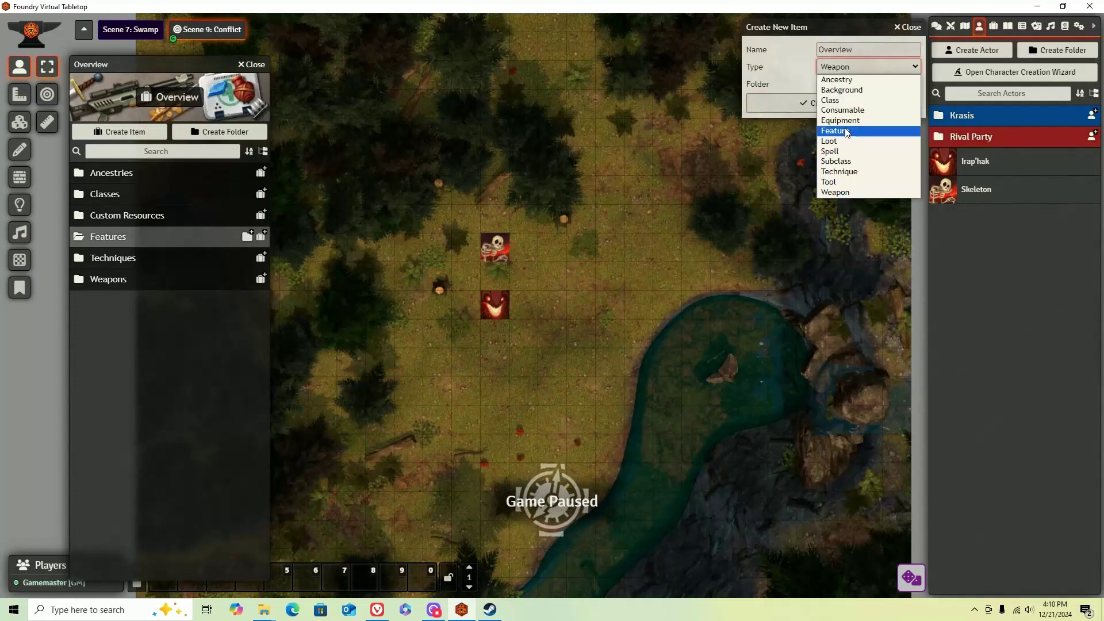
{"action": "left_click", "coordinate": [847, 132]}
{"action": "left_click", "coordinate": [834, 104]}
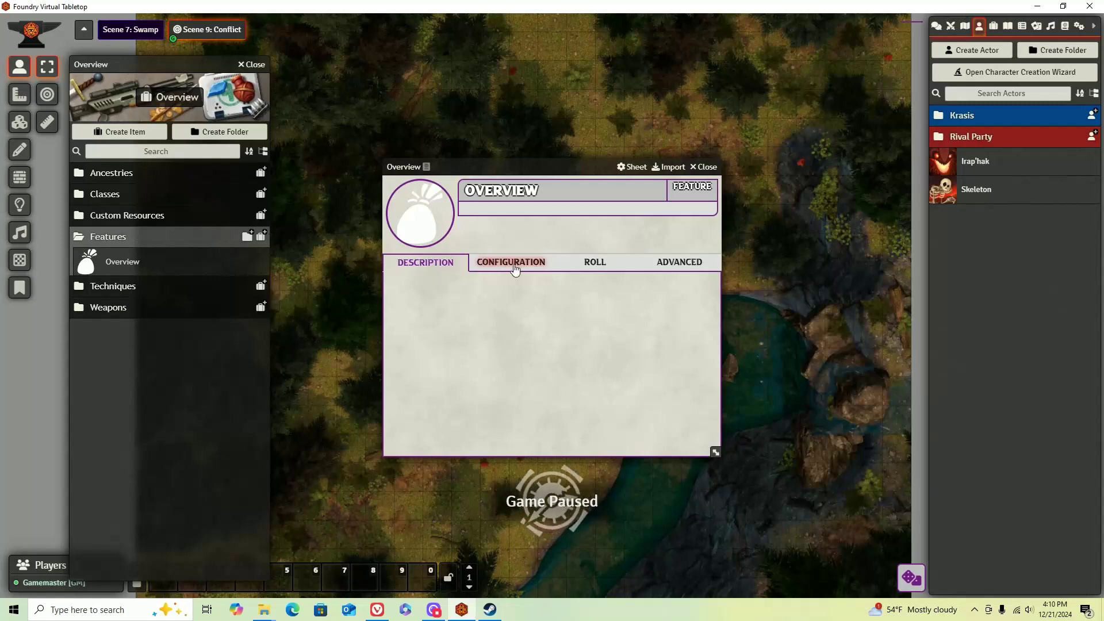
Look through the Overview feature's roll, advanced and configuration settings, and set its feature type to Class.
{"action": "left_click", "coordinate": [604, 264]}
{"action": "left_click", "coordinate": [678, 264]}
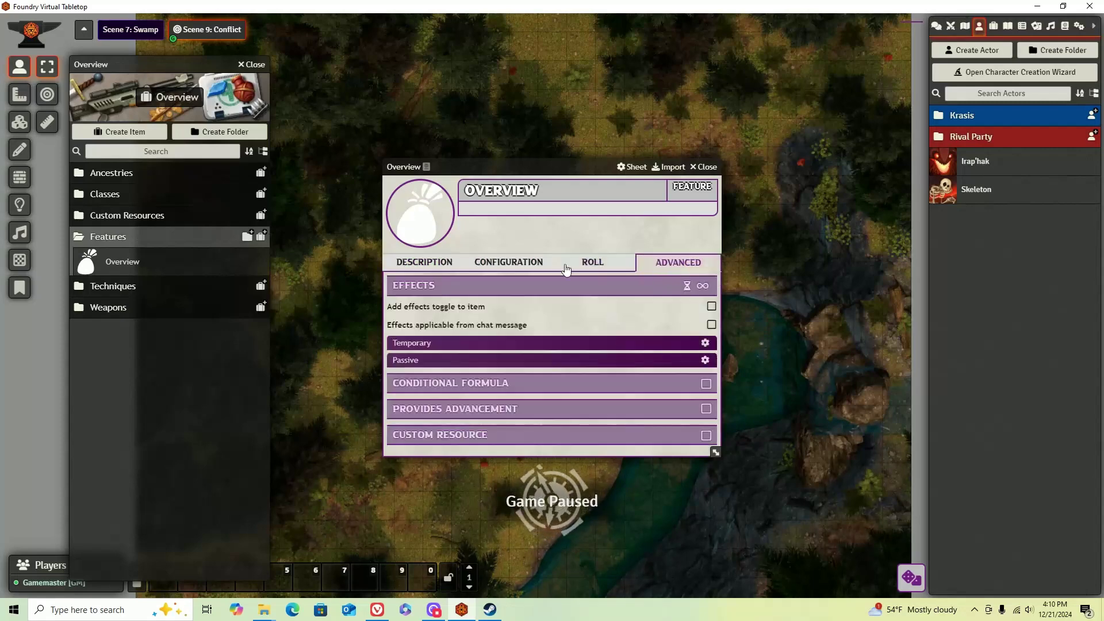
{"action": "left_click", "coordinate": [515, 264]}
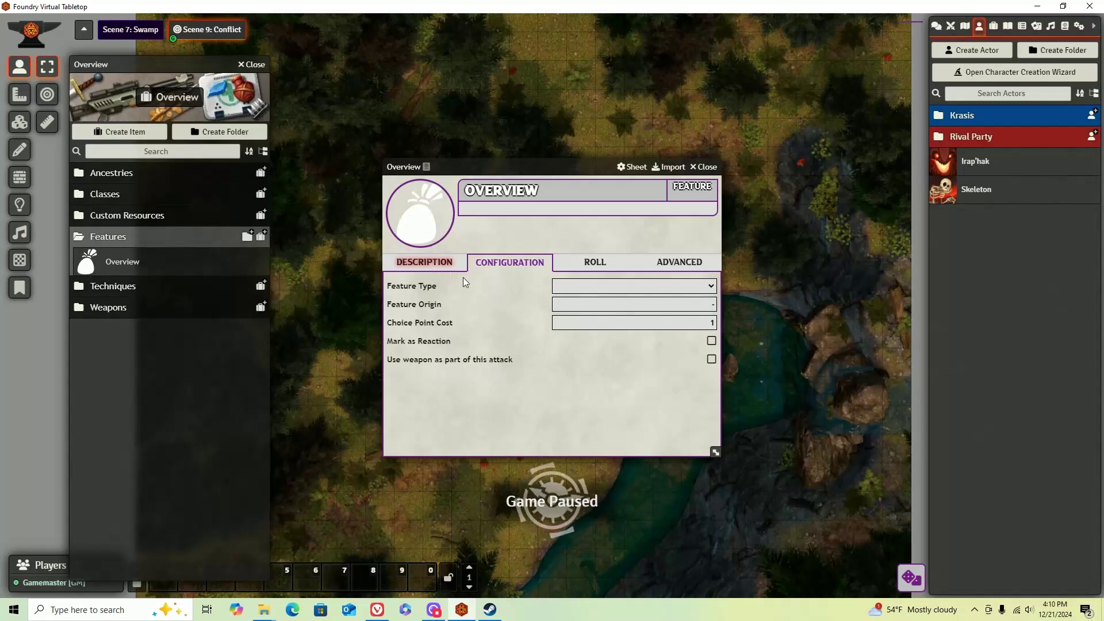
{"action": "left_click", "coordinate": [582, 290]}
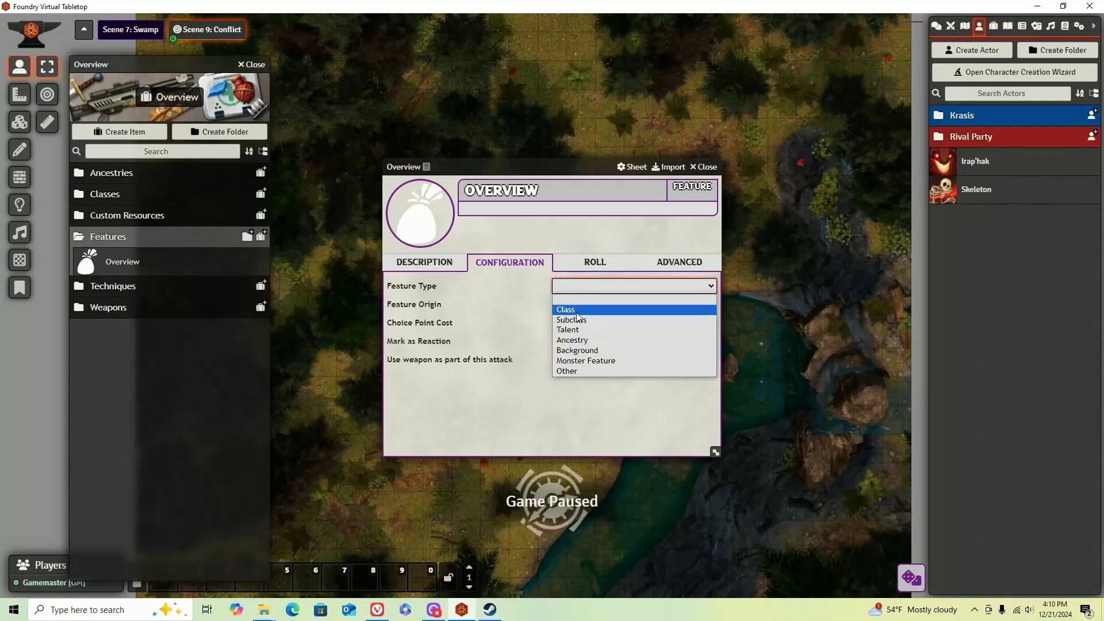
{"action": "left_click", "coordinate": [548, 308]}
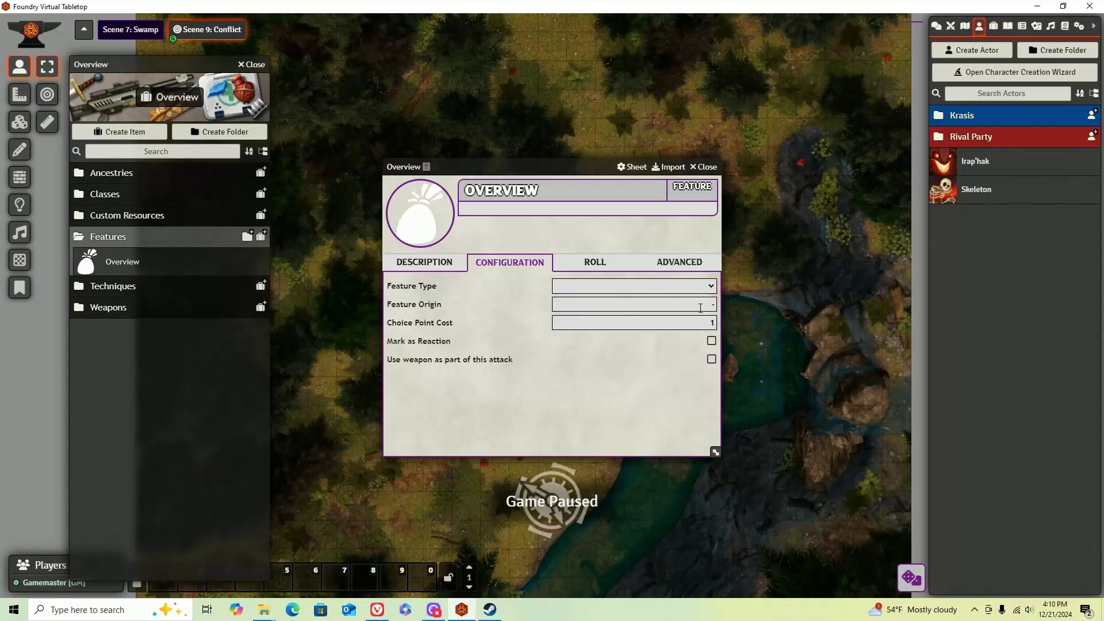
{"action": "left_click", "coordinate": [602, 288]}
{"action": "left_click", "coordinate": [596, 309]}
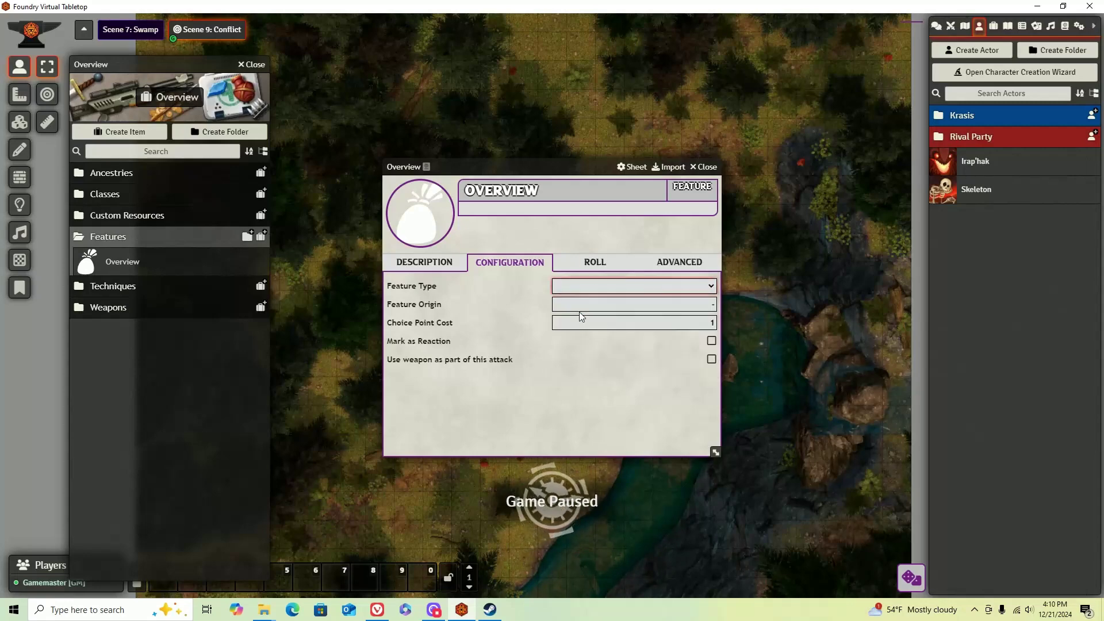
Set the Overview item's feature origin to "Spellblade 2".
{"action": "left_click", "coordinate": [597, 299]}
{"action": "type", "text": "Sp"}
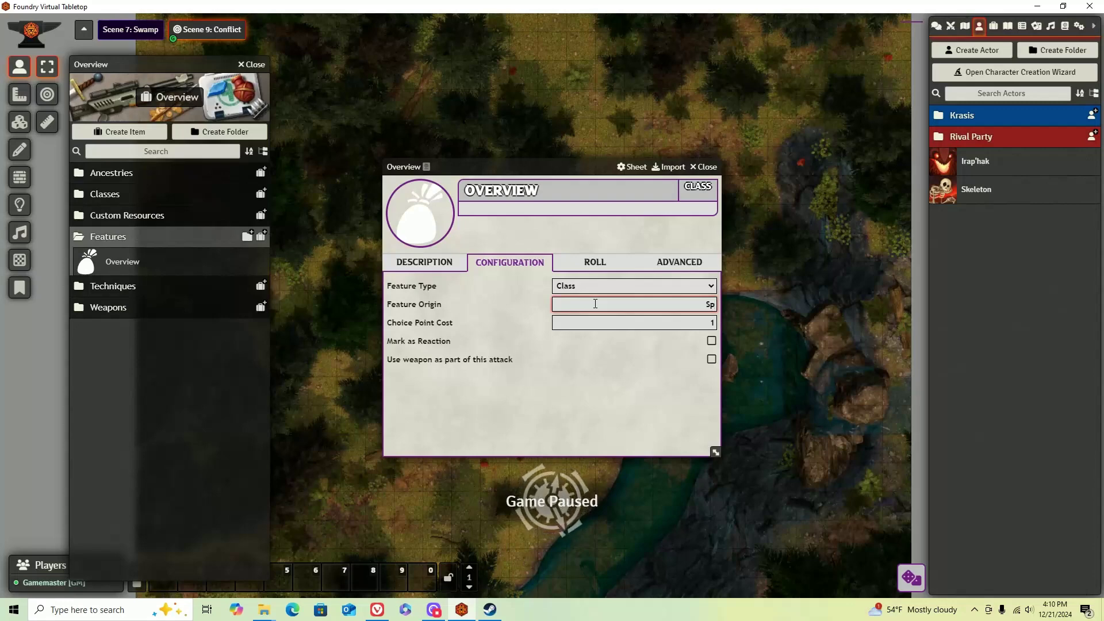
{"action": "type", "text": "ellblade"}
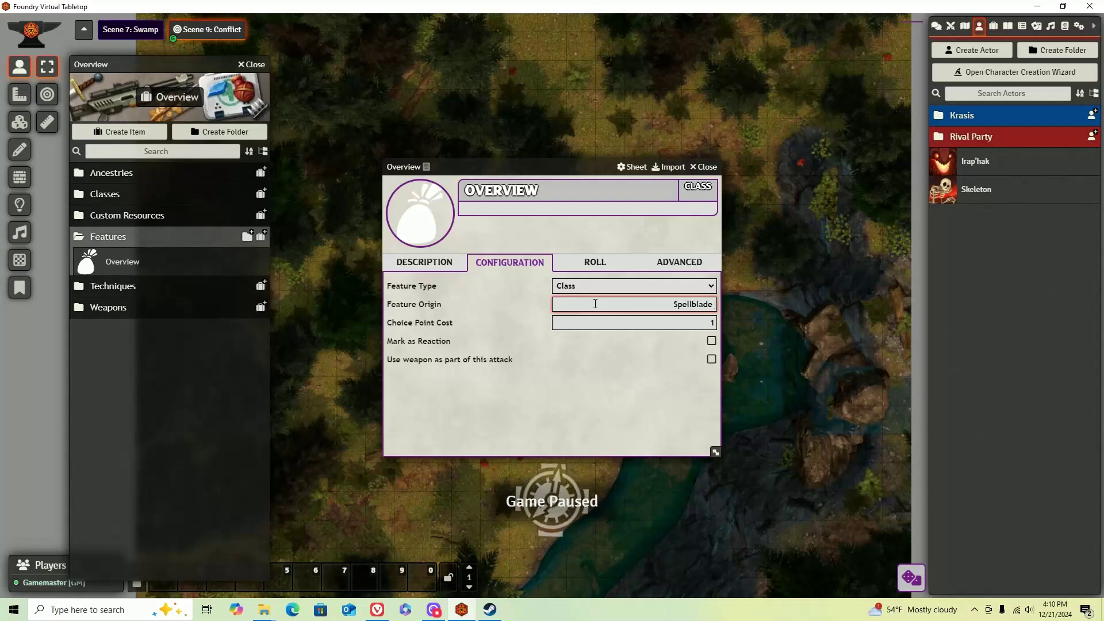
{"action": "type", "text": "1"}
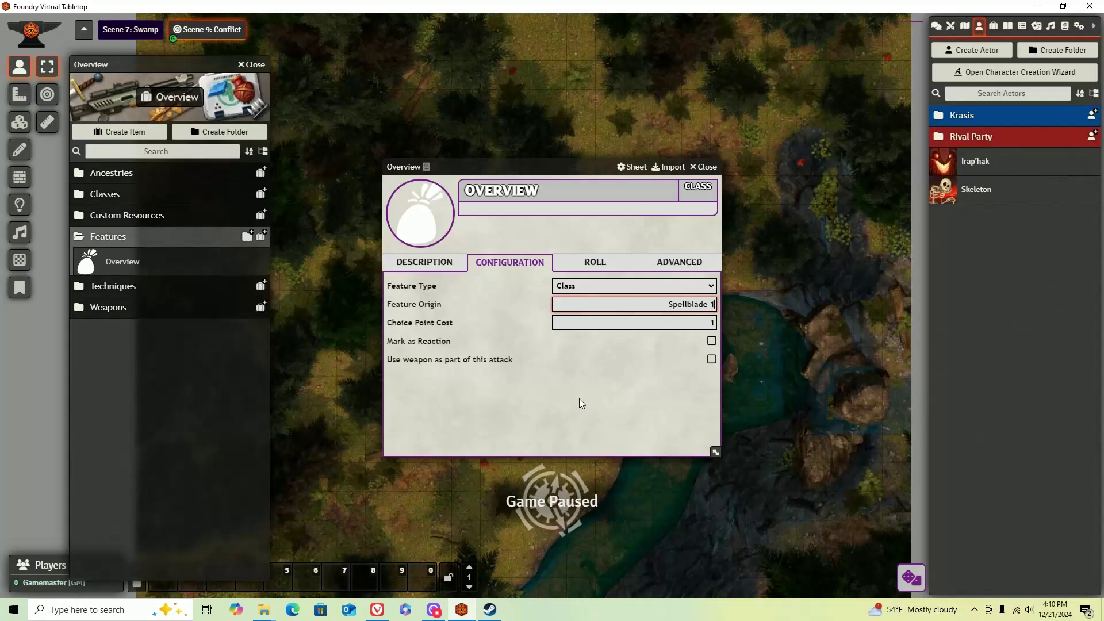
{"action": "key", "text": "BackSpace"}
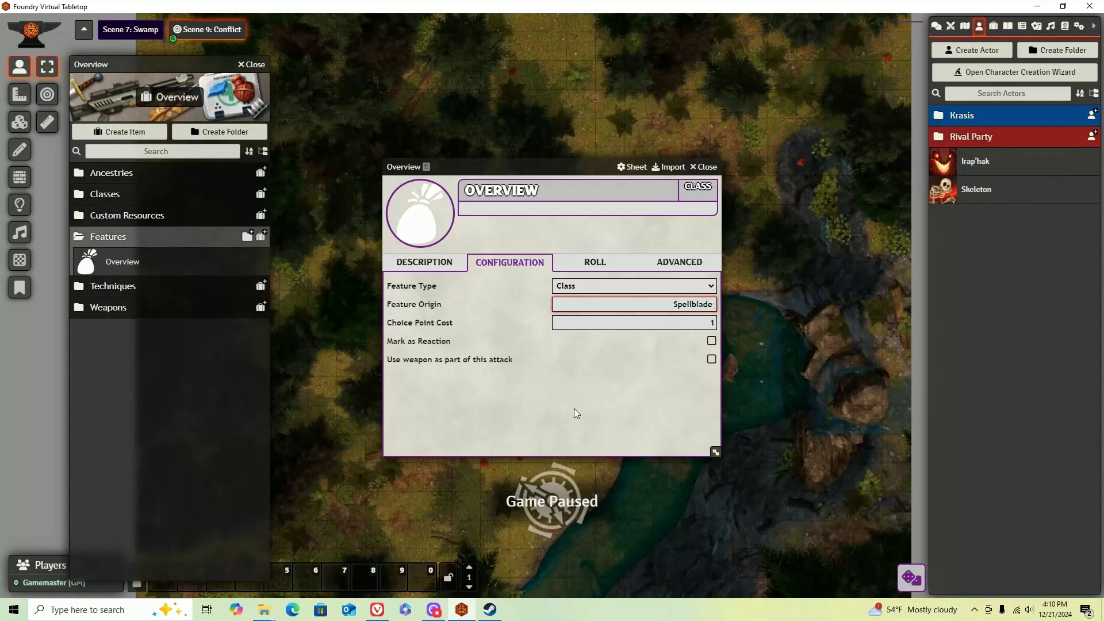
{"action": "type", "text": "2"}
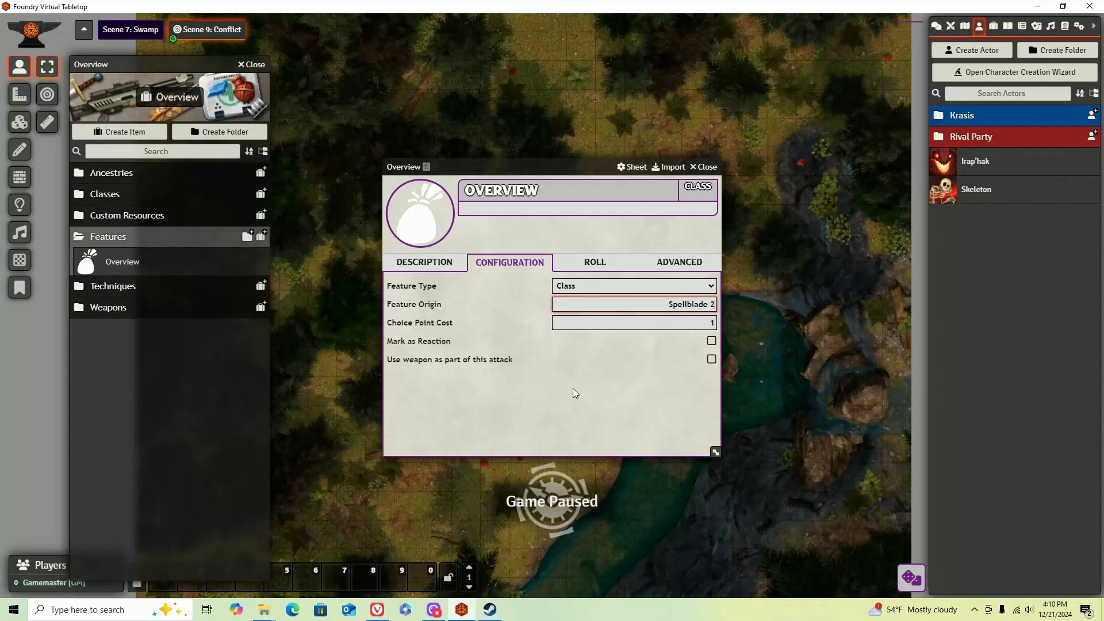
{"action": "key", "text": "Return"}
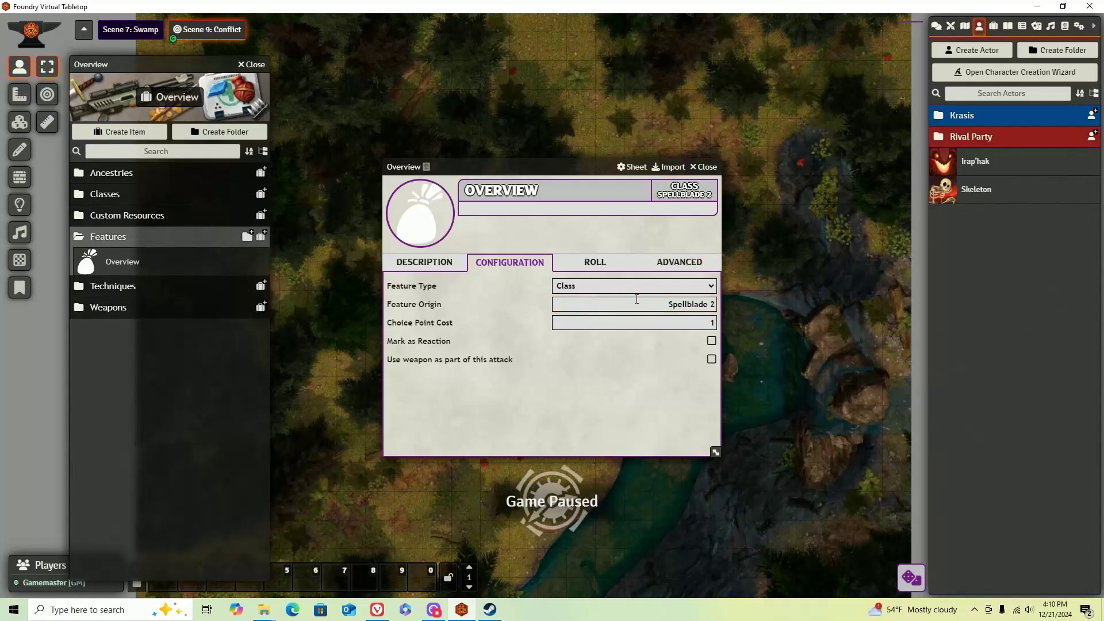
Clear the feature origin and change the feature type to Ancestry.
{"action": "double_click", "coordinate": [677, 298]}
{"action": "key", "text": "ctrl+a"}
{"action": "key", "text": "BackSpace"}
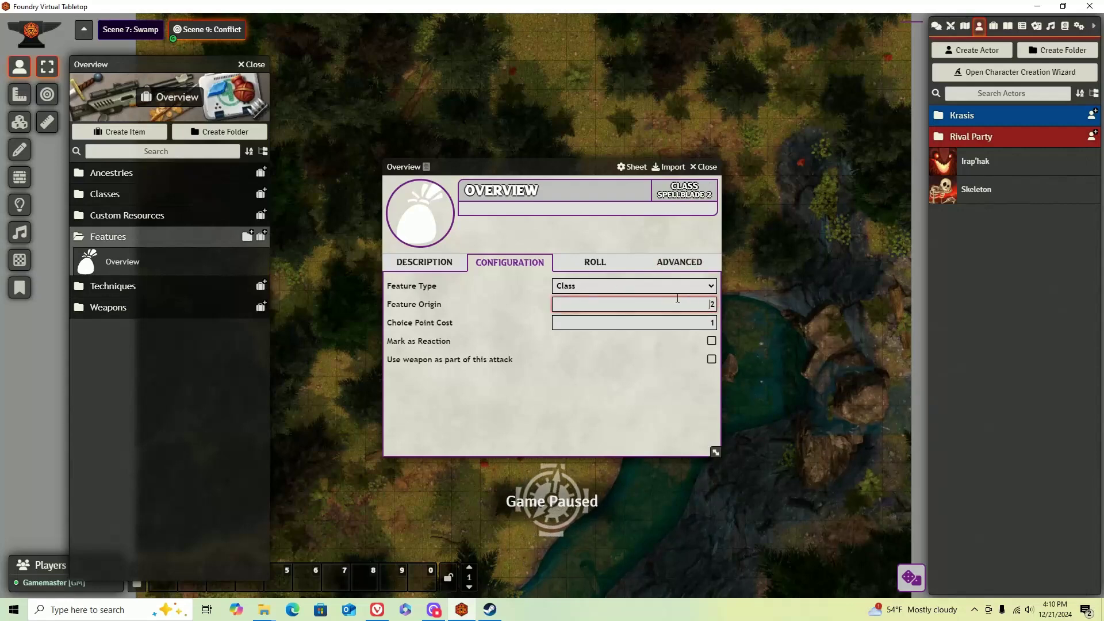
{"action": "left_click", "coordinate": [628, 291]}
{"action": "left_click", "coordinate": [625, 285]}
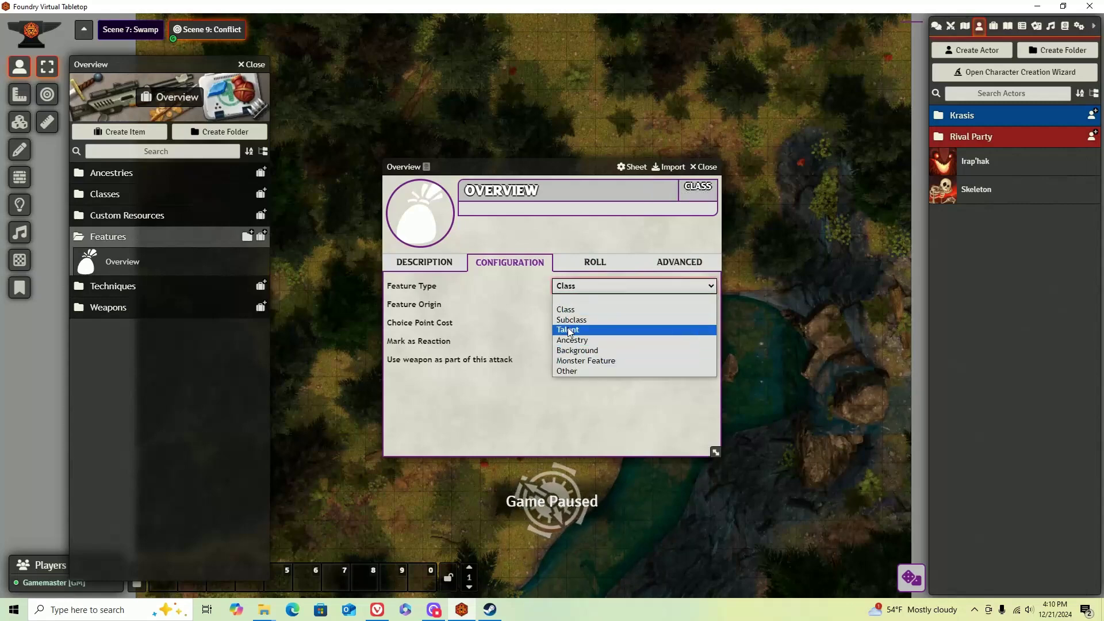
{"action": "left_click", "coordinate": [575, 341]}
Set the feature origin to Vampire and close the Overview item's sheet.
{"action": "left_click", "coordinate": [601, 305]}
{"action": "type", "text": "Vma"}
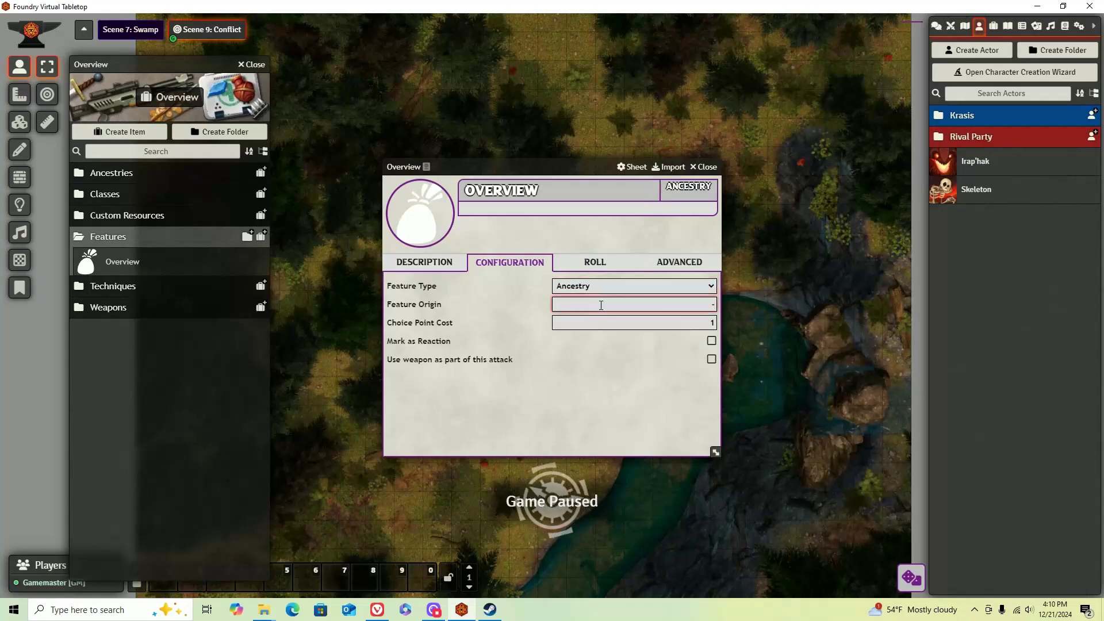
{"action": "key", "text": "BackSpace"}
{"action": "key", "text": "BackSpace"}
{"action": "type", "text": "ampire"}
{"action": "left_click", "coordinate": [580, 341]}
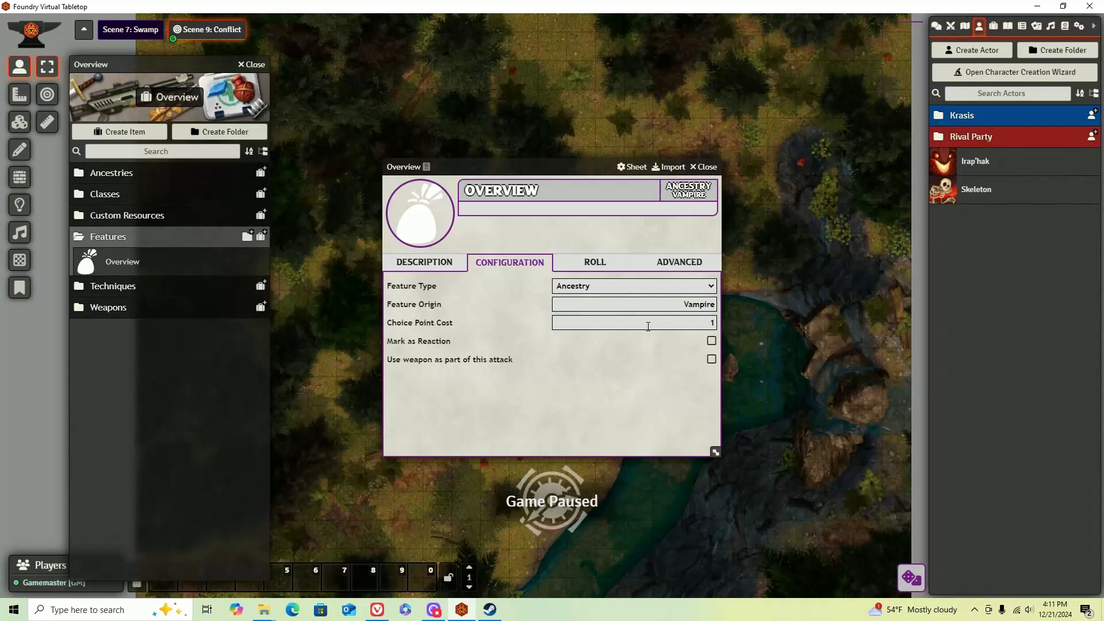
{"action": "left_click", "coordinate": [648, 326]}
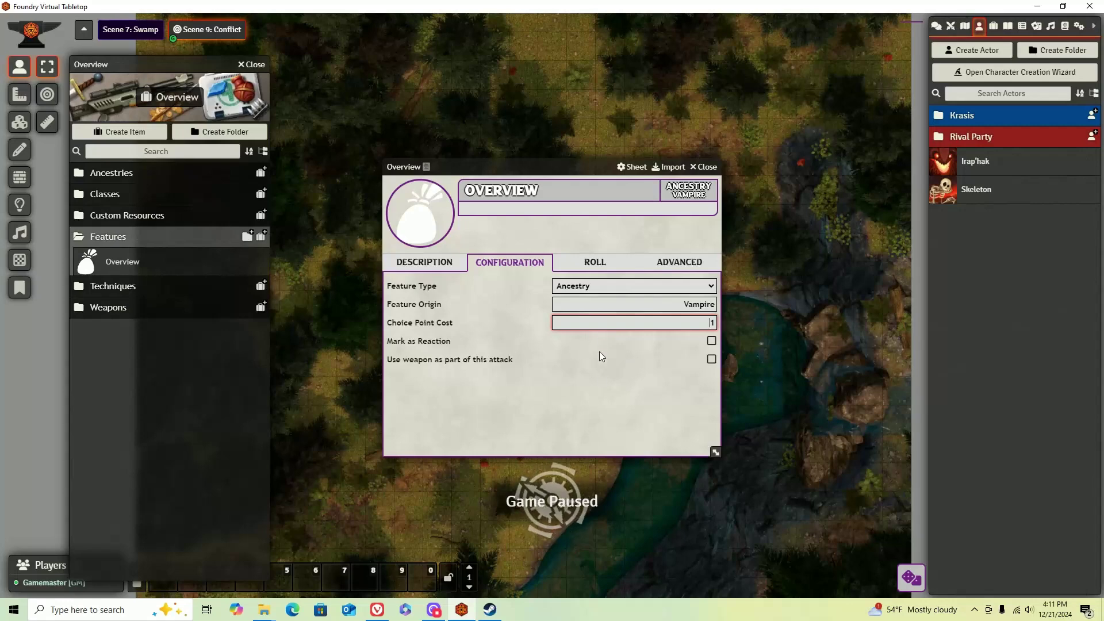
{"action": "left_click", "coordinate": [713, 167]}
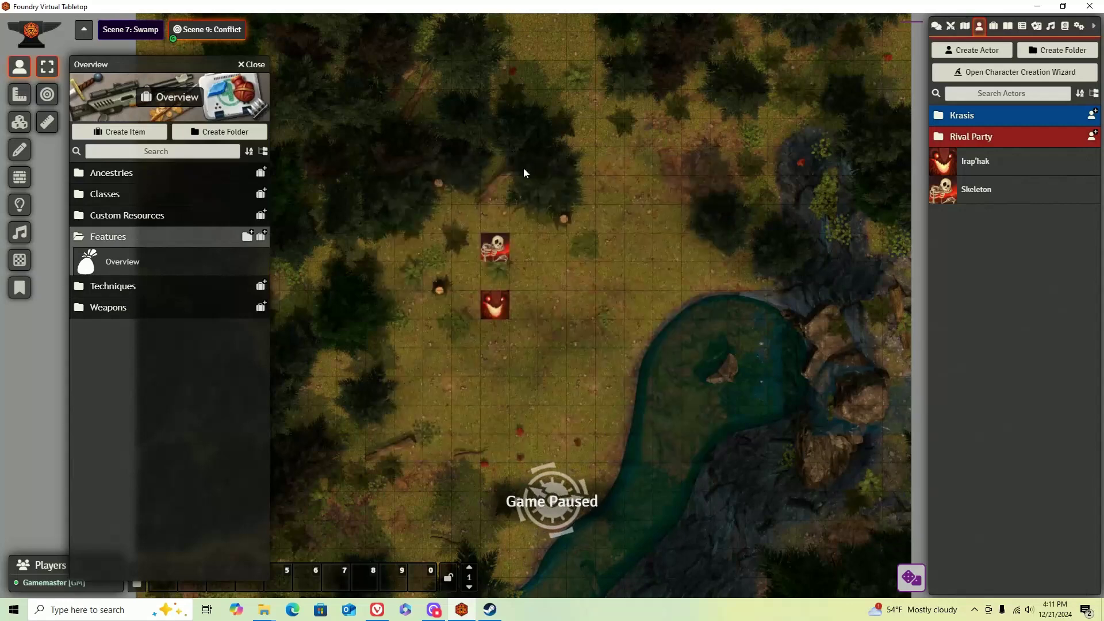
Collapse the Features folder and create a red (#ff0000) subfolder named Vampire inside Ancestries.
{"action": "left_click", "coordinate": [157, 237]}
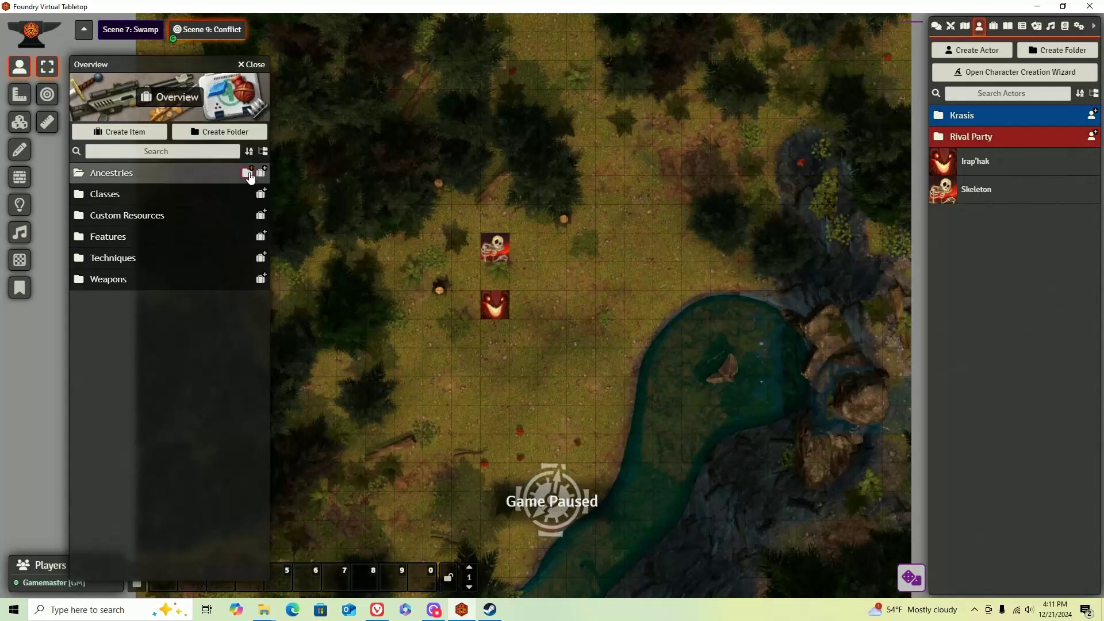
{"action": "left_click", "coordinate": [248, 173]}
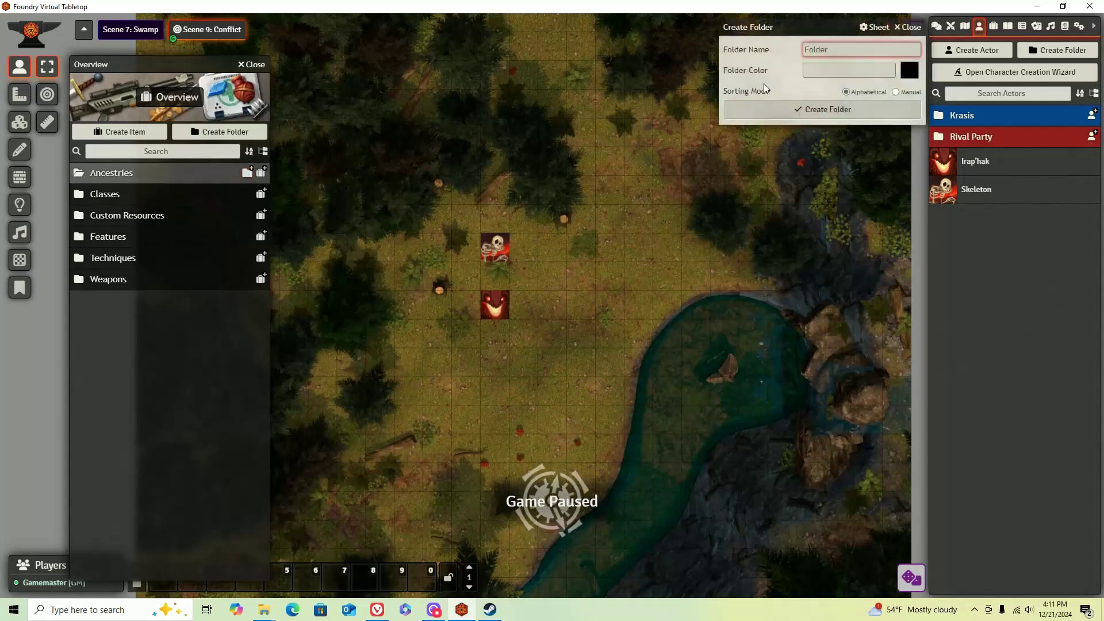
{"action": "type", "text": "Vampire"}
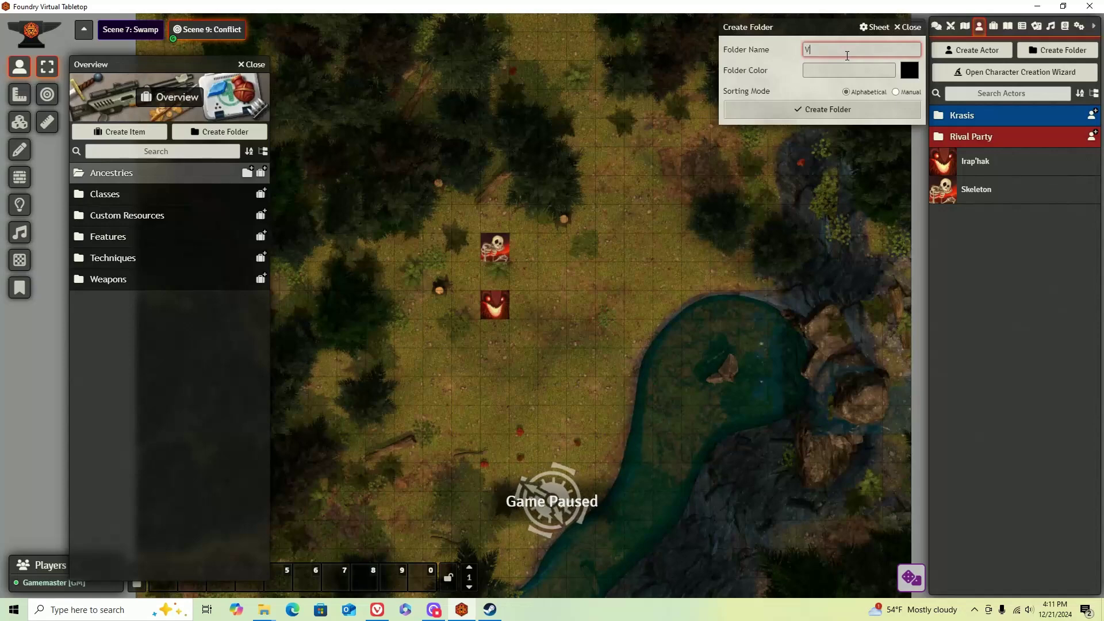
{"action": "left_click", "coordinate": [909, 70]}
{"action": "left_click", "coordinate": [1030, 84]}
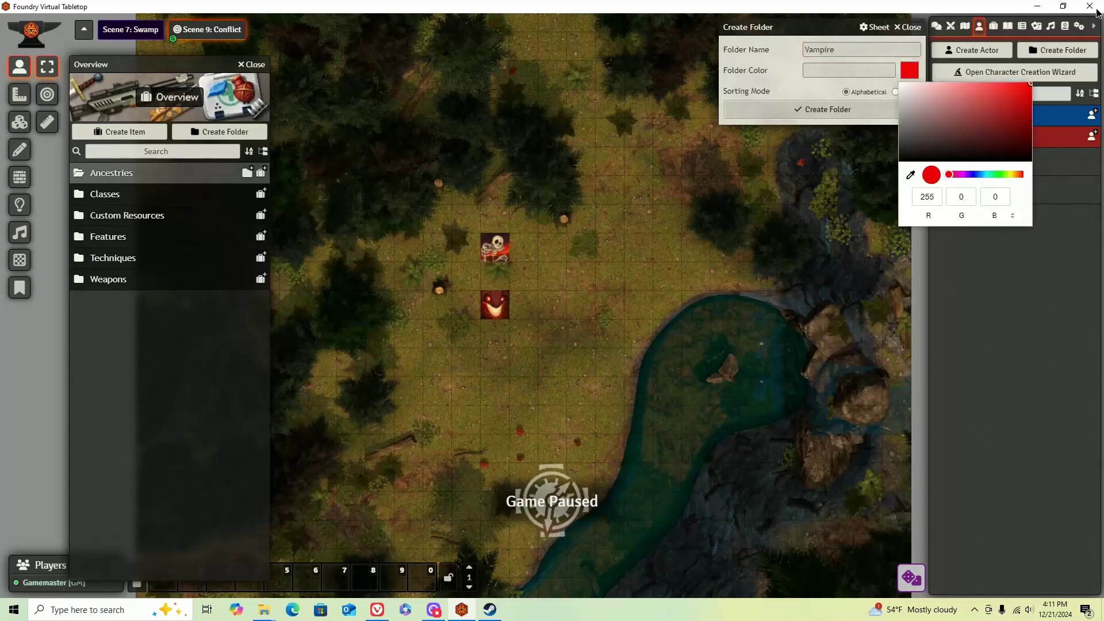
{"action": "left_click", "coordinate": [724, 168]}
{"action": "left_click", "coordinate": [805, 109]}
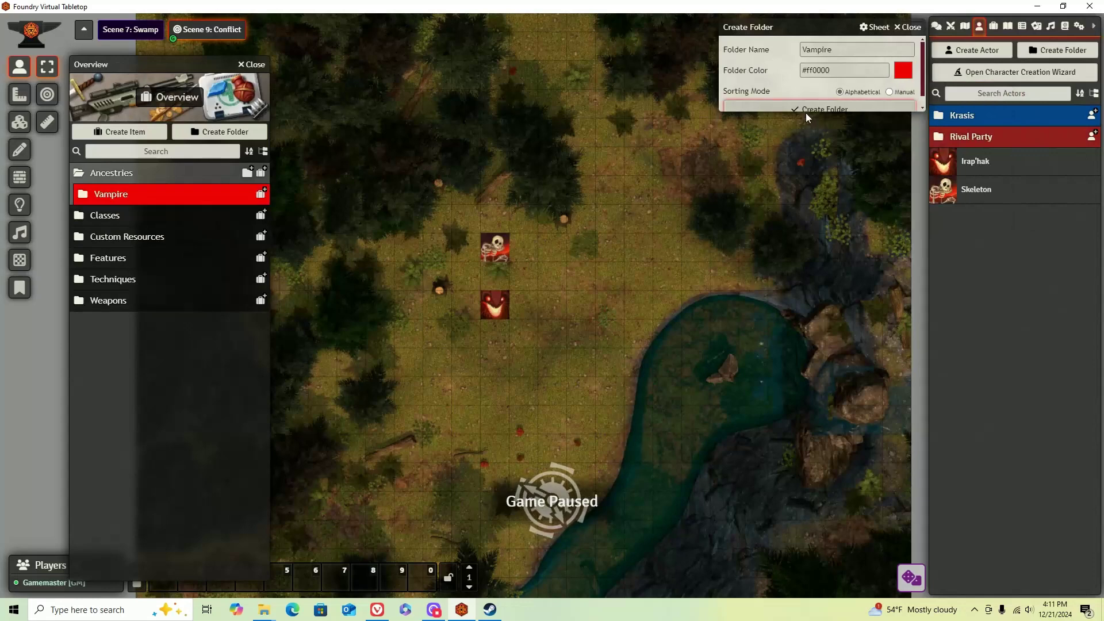
{"action": "left_click", "coordinate": [996, 118]}
{"action": "left_click", "coordinate": [997, 118]}
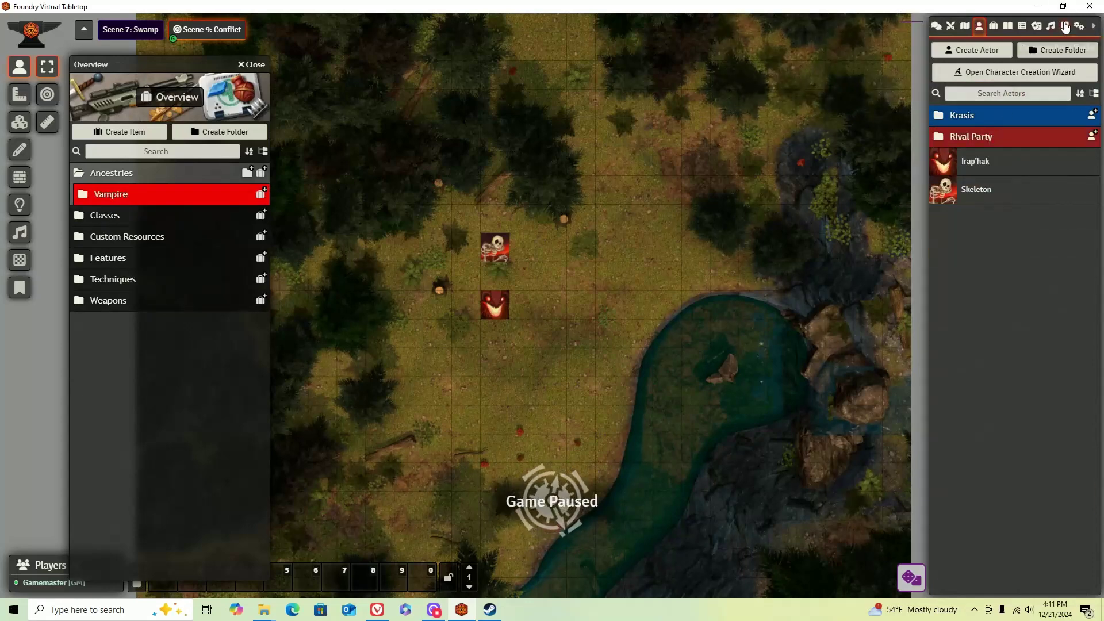
Display the compendium packs and start a new subfolder named "Default Traits" inside the Vampire folder.
{"action": "left_click", "coordinate": [1066, 29]}
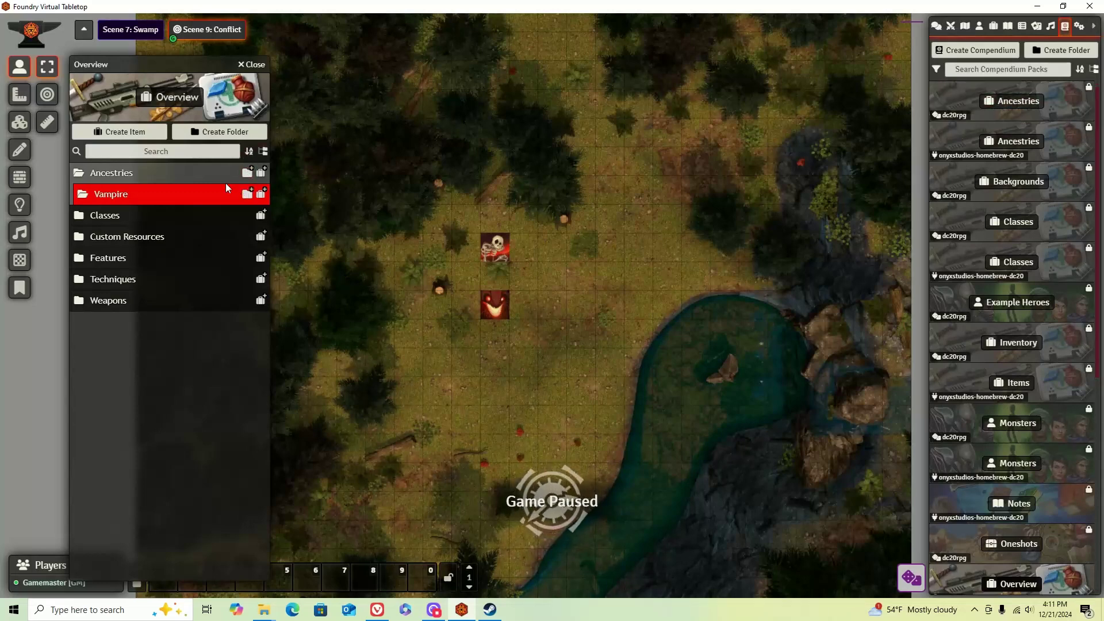
{"action": "left_click", "coordinate": [248, 193]}
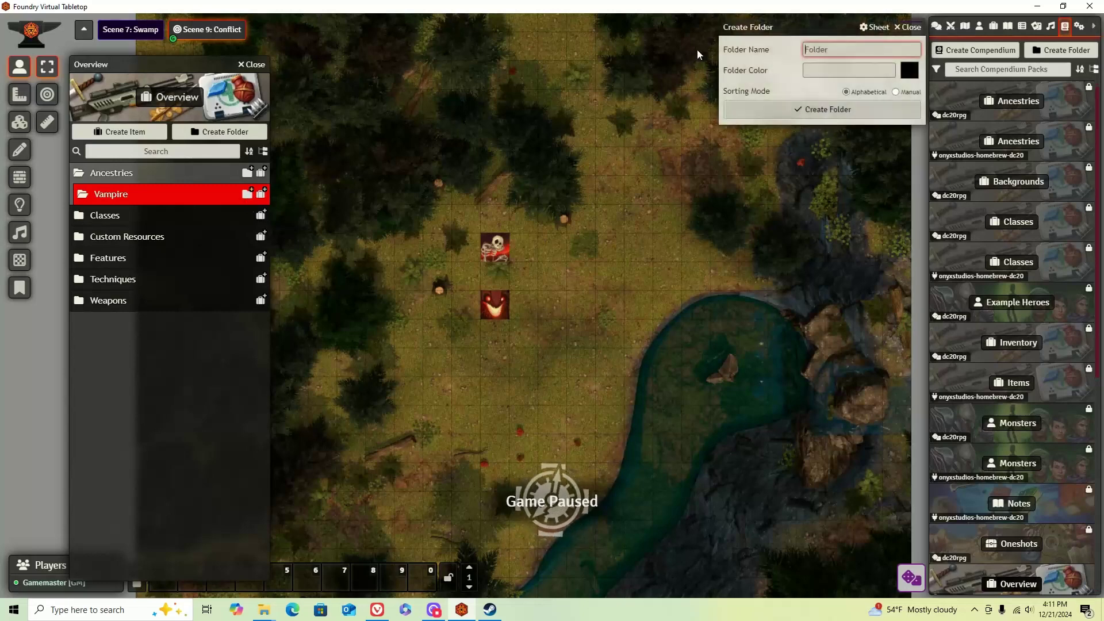
{"action": "type", "text": "De"}
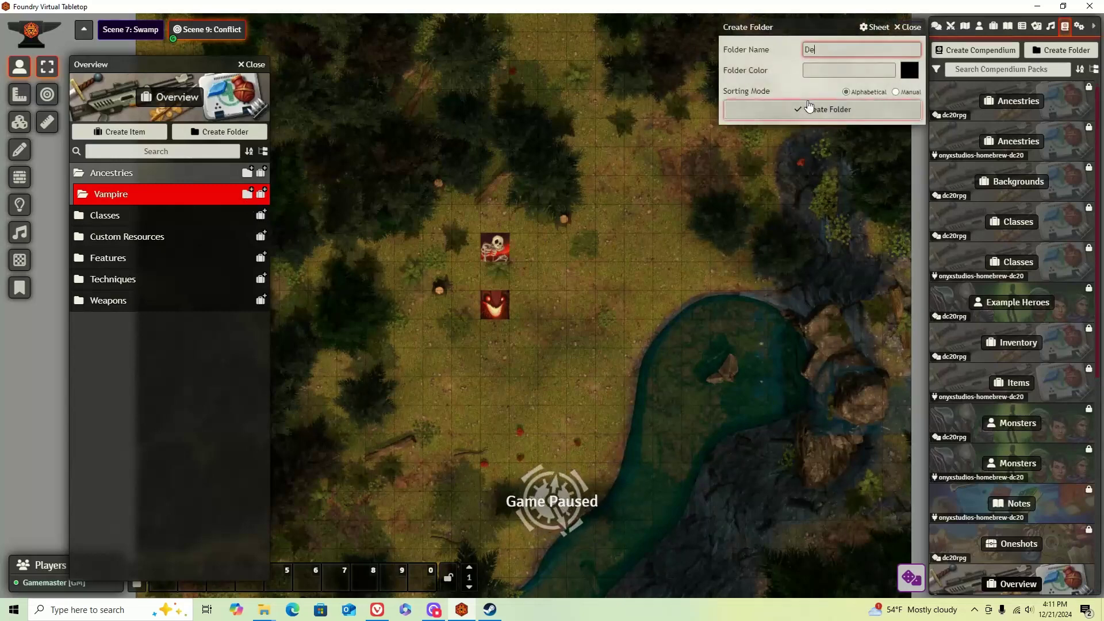
{"action": "type", "text": "fault Traits"}
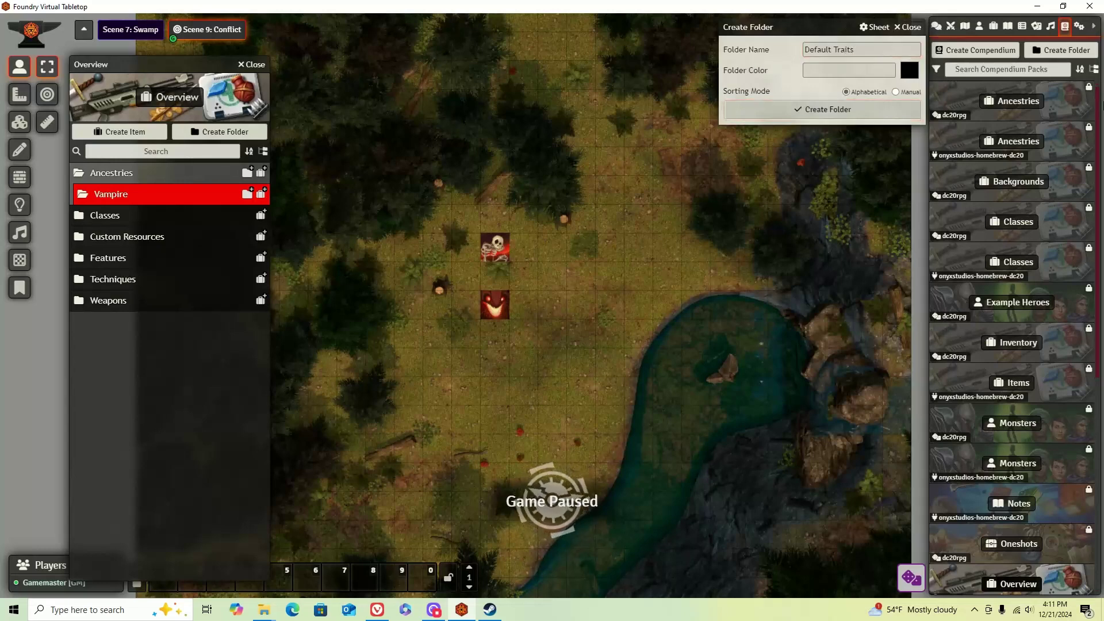
Copy the folder color #6cb3cb from Angelborn's Default Traits folder and create Vampire's Default Traits subfolder with it.
{"action": "left_click", "coordinate": [1012, 103]}
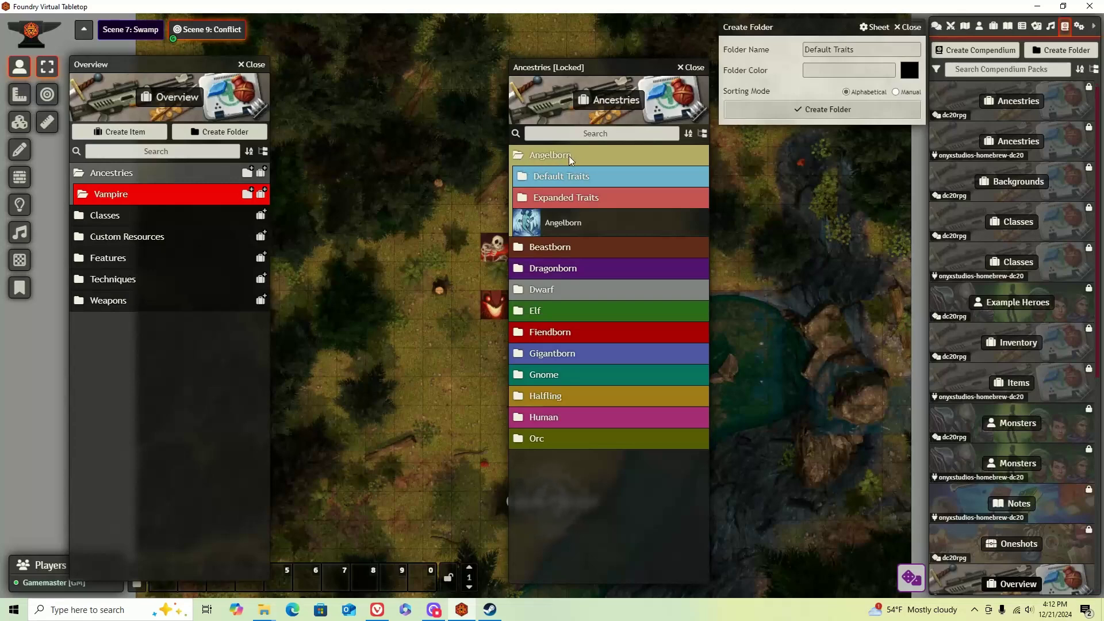
{"action": "right_click", "coordinate": [546, 175]}
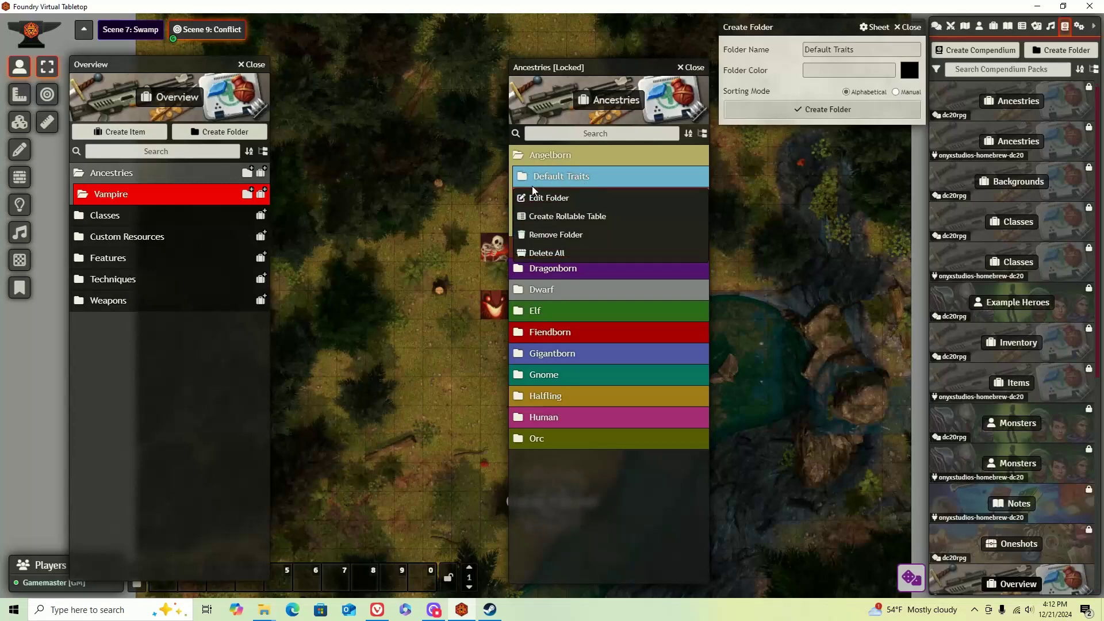
{"action": "left_click", "coordinate": [545, 198]}
{"action": "left_click_drag", "start_coordinate": [418, 220], "coordinate": [304, 225]}
{"action": "key", "text": "ctrl+c"}
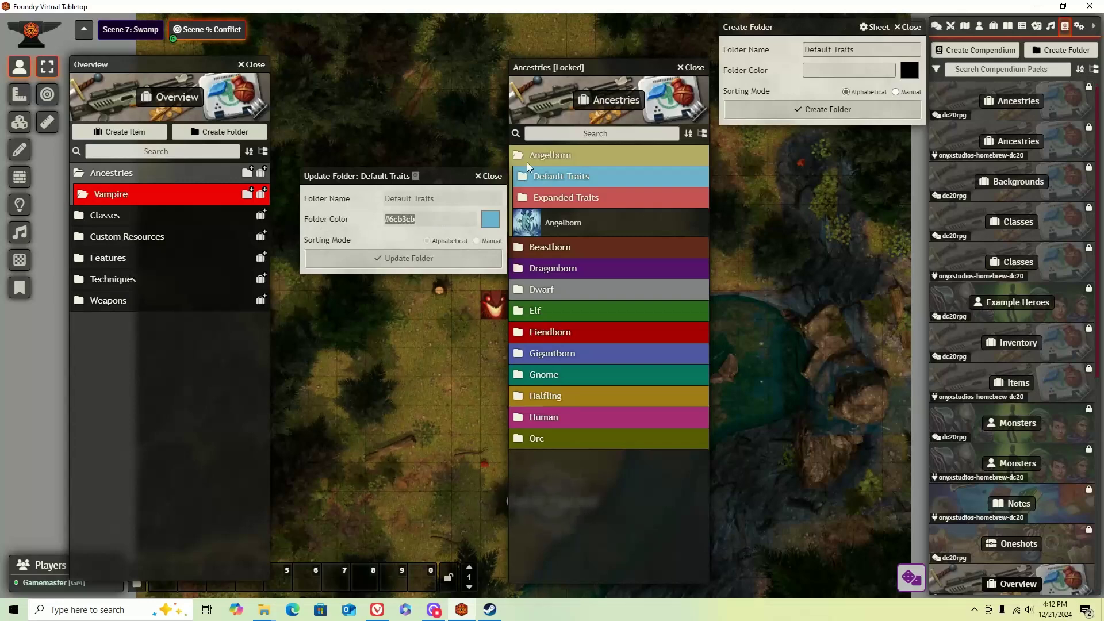
{"action": "left_click", "coordinate": [479, 176]}
{"action": "left_click", "coordinate": [823, 72]}
{"action": "key", "text": "ctrl+v"}
{"action": "left_click", "coordinate": [839, 111]}
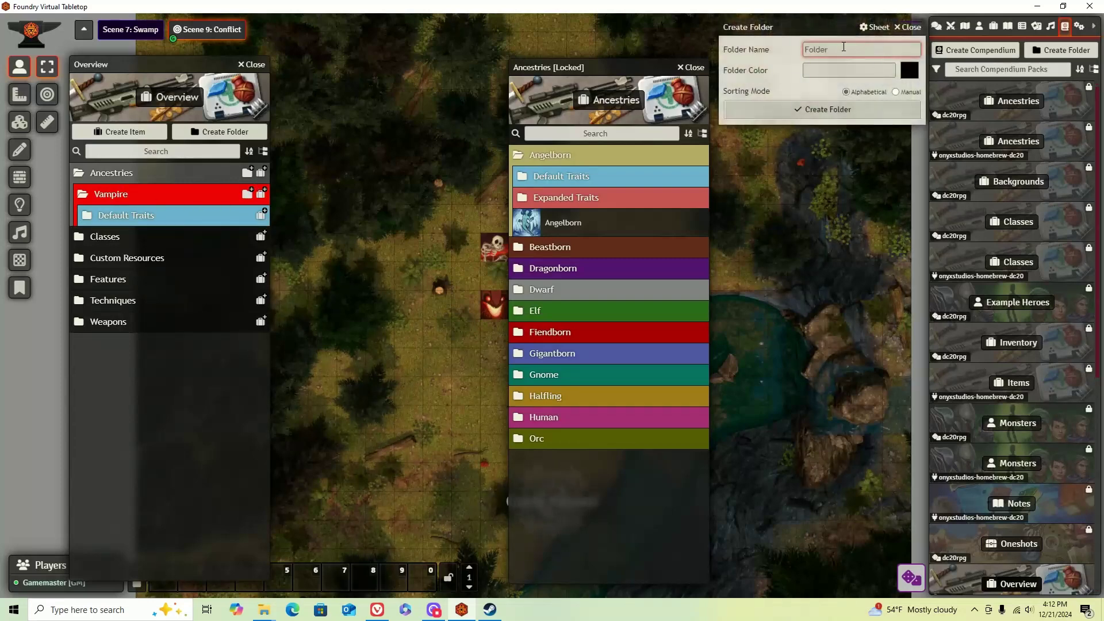
Create an "Expanded Traits" subfolder inside Vampire using Angelborn's Expanded Traits color #c65353, and close the reference folder's settings.
{"action": "type", "text": "pandfed"}
{"action": "type", "text": "ded Traitsa"}
{"action": "key", "text": "BackSpace"}
{"action": "key", "text": "BackSpace"}
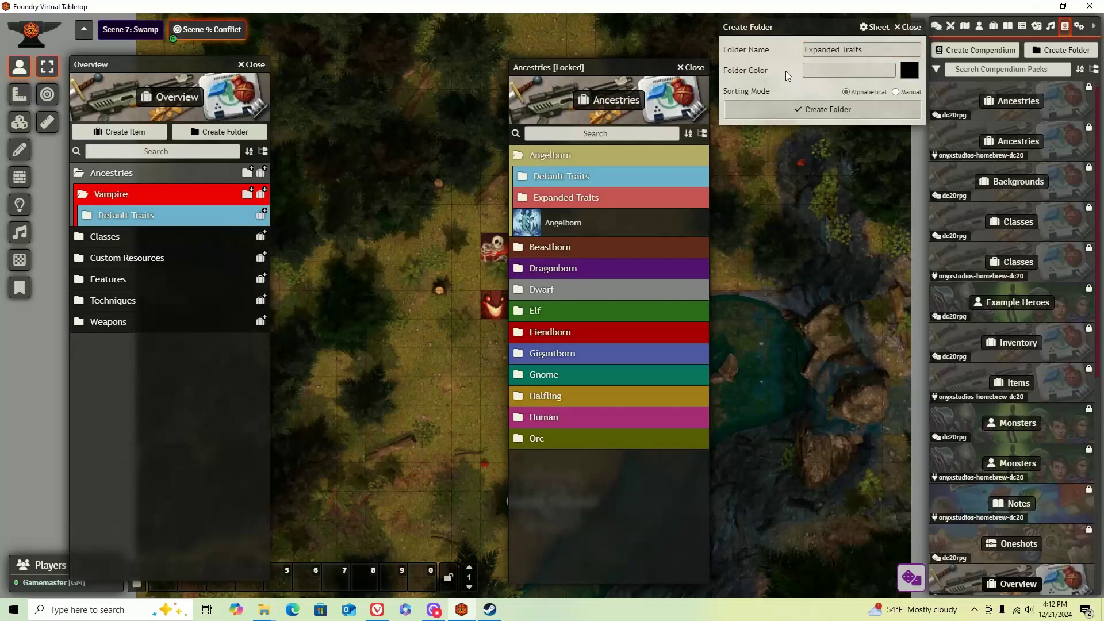
{"action": "right_click", "coordinate": [545, 197]}
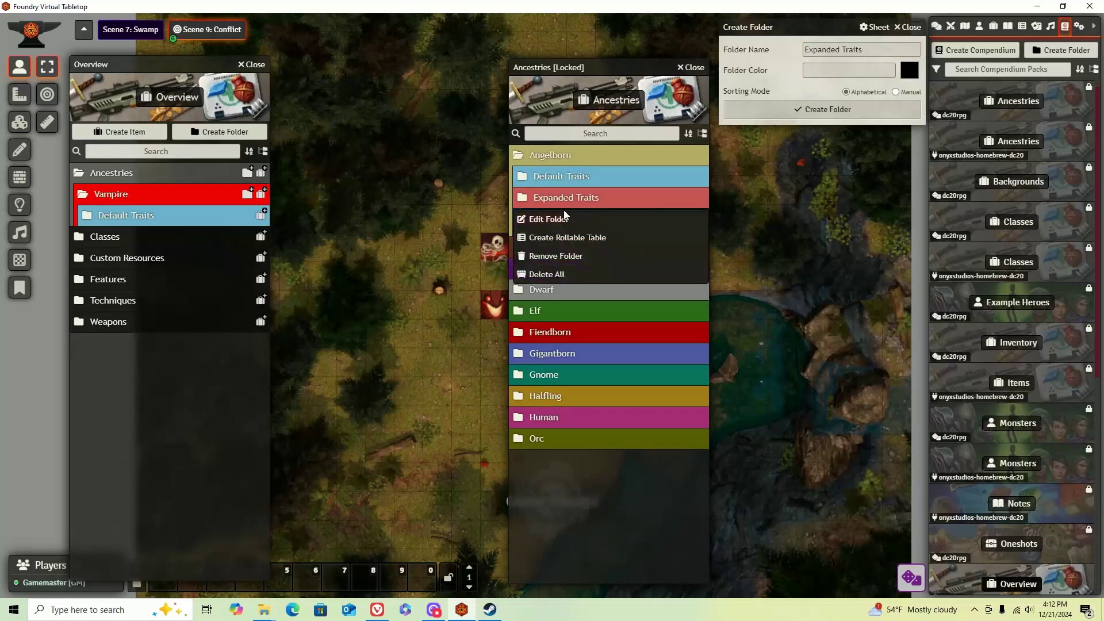
{"action": "left_click", "coordinate": [549, 220]}
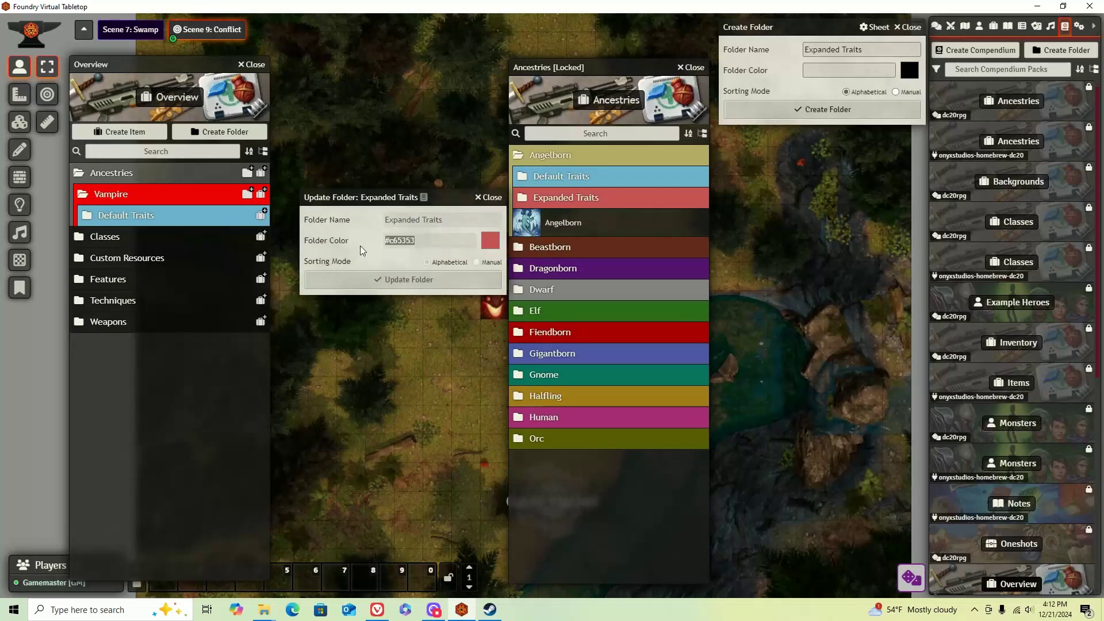
{"action": "left_click", "coordinate": [812, 70]}
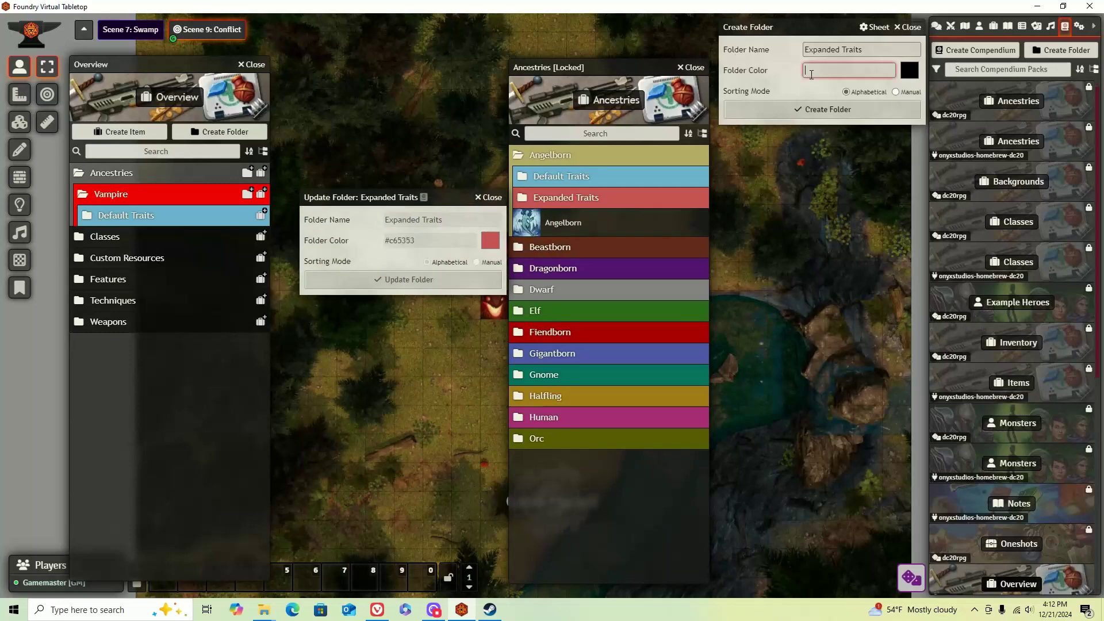
{"action": "type", "text": "#c65353"}
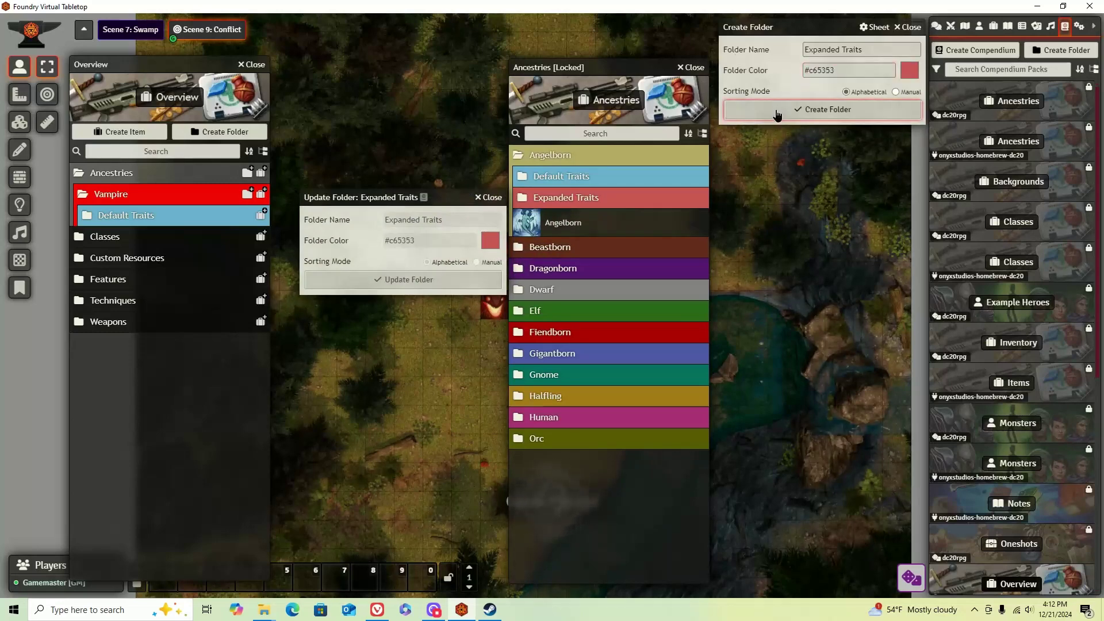
{"action": "left_click", "coordinate": [778, 113]}
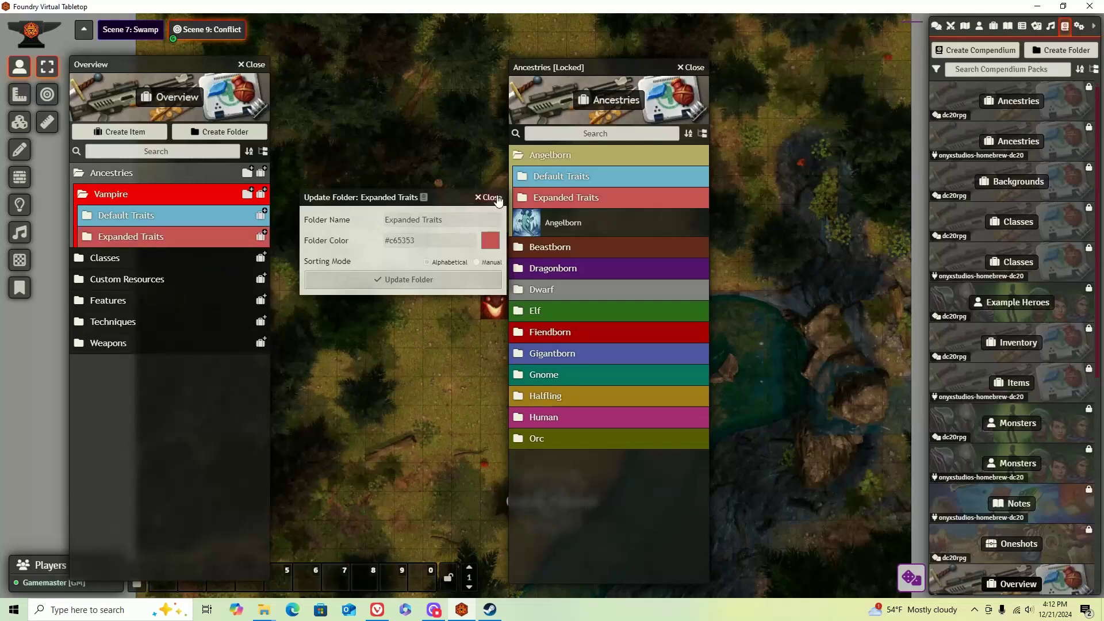
{"action": "left_click", "coordinate": [490, 198]}
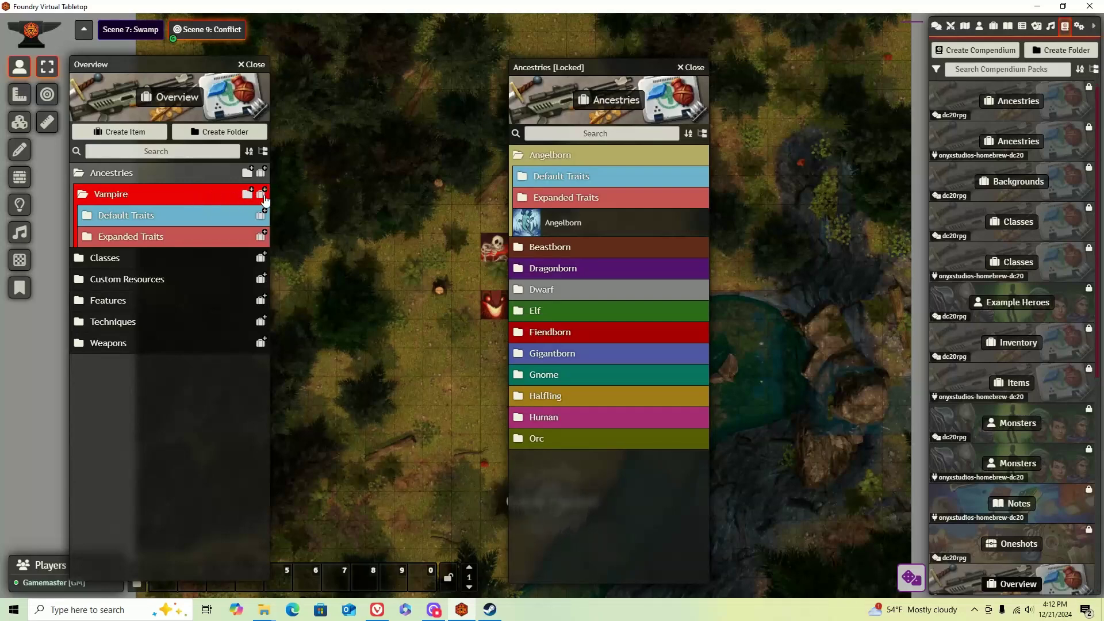
Create an Ancestry item named "Vampire" inside the Vampire folder.
{"action": "left_click", "coordinate": [261, 194]}
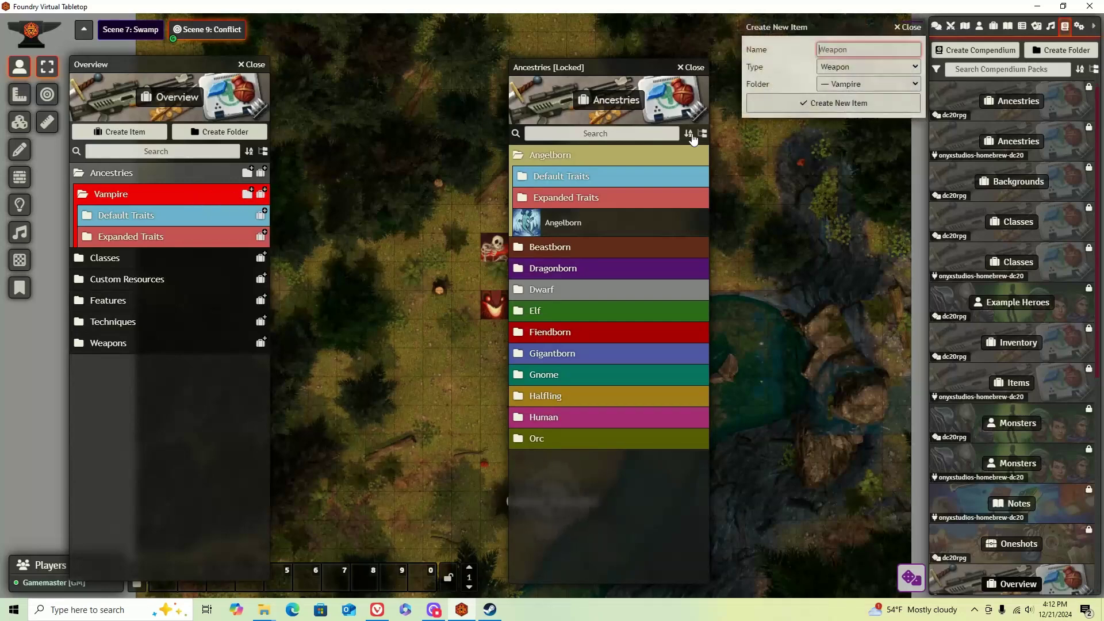
{"action": "left_click", "coordinate": [867, 68]}
{"action": "left_click", "coordinate": [834, 90]}
{"action": "left_click", "coordinate": [845, 66]}
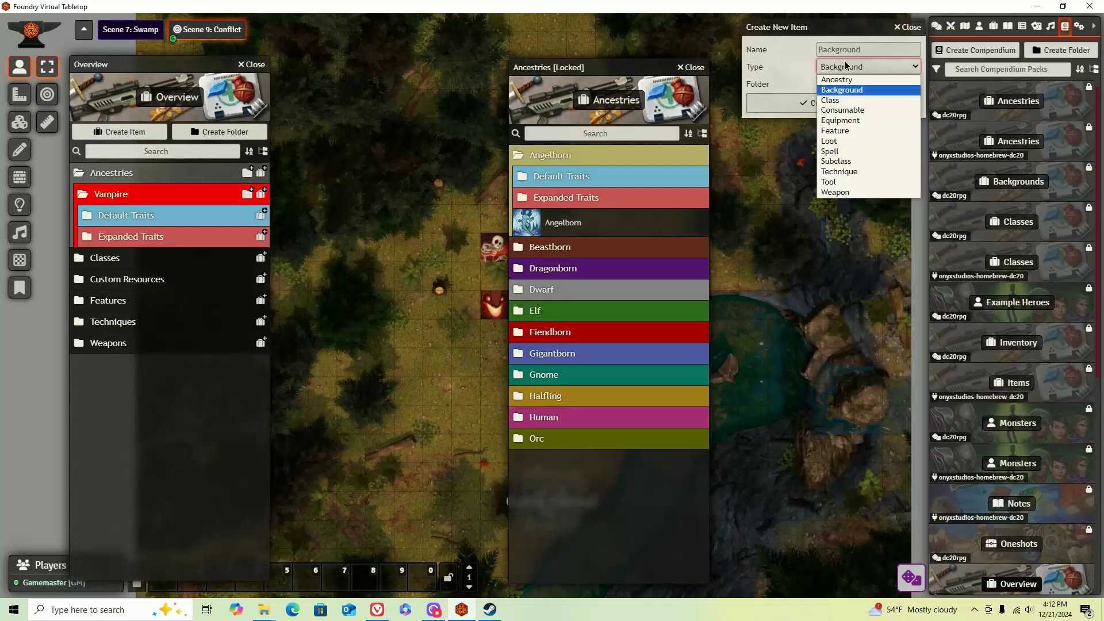
{"action": "left_click", "coordinate": [846, 51]}
{"action": "left_click", "coordinate": [844, 66]}
{"action": "left_click", "coordinate": [849, 86]}
{"action": "type", "text": "Vampire"}
{"action": "left_click", "coordinate": [812, 103]}
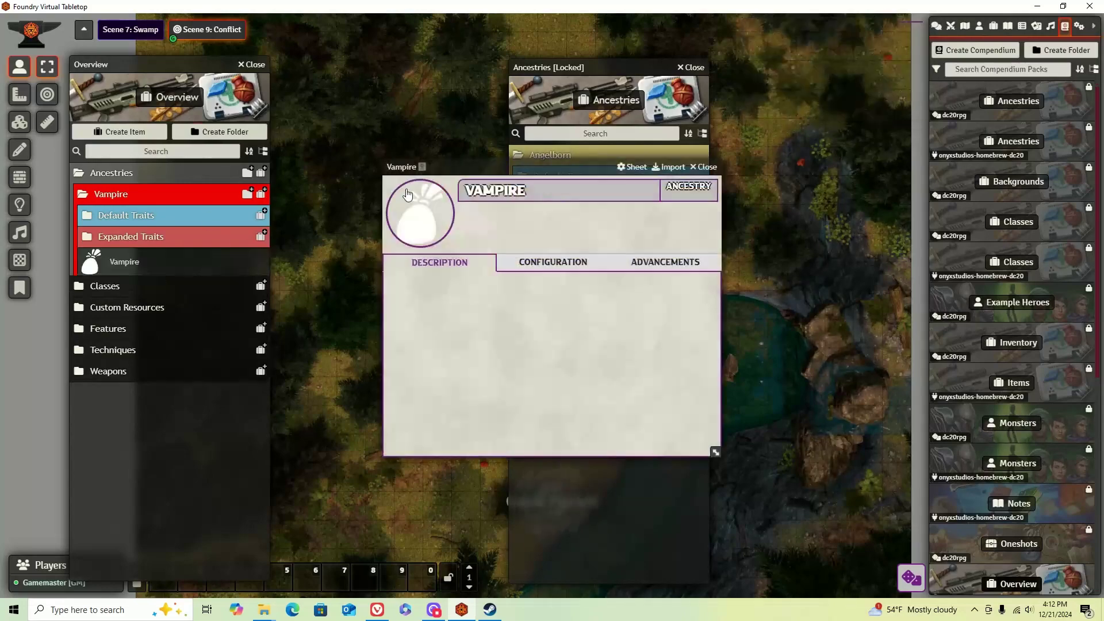
Set the Vampire ancestry's image to icons/magic/death/mouth-teeth-fangs-vampire.webp.
{"action": "left_click", "coordinate": [414, 210]}
{"action": "left_click", "coordinate": [498, 352]}
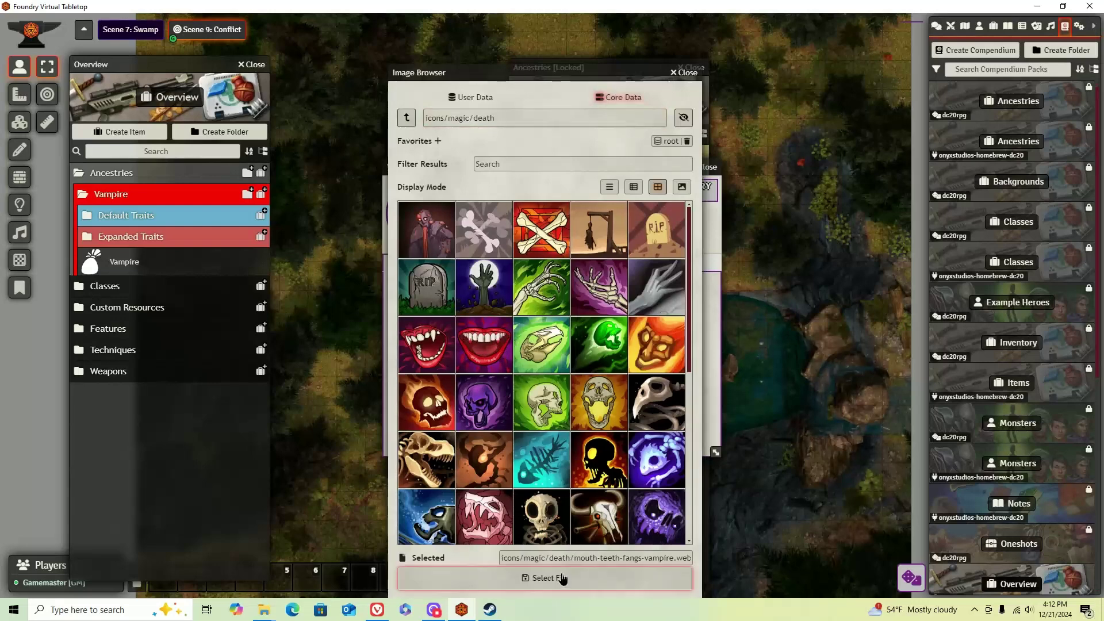
{"action": "left_click", "coordinate": [604, 587]}
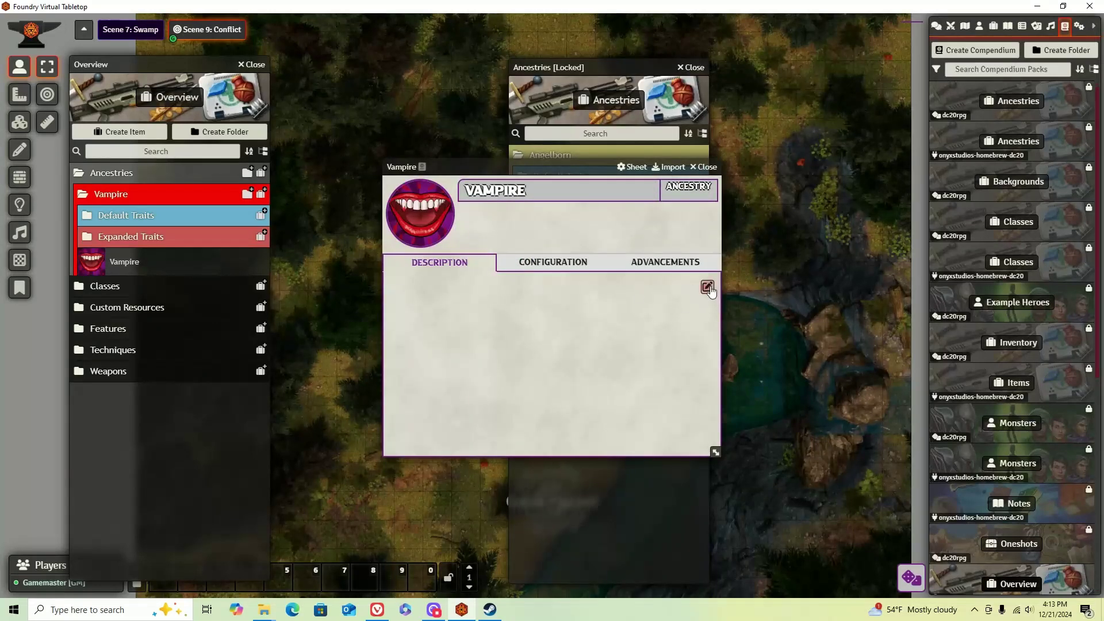
Look at the Vampire ancestry's description editor and its Ground Speed setting.
{"action": "left_click", "coordinate": [708, 288]}
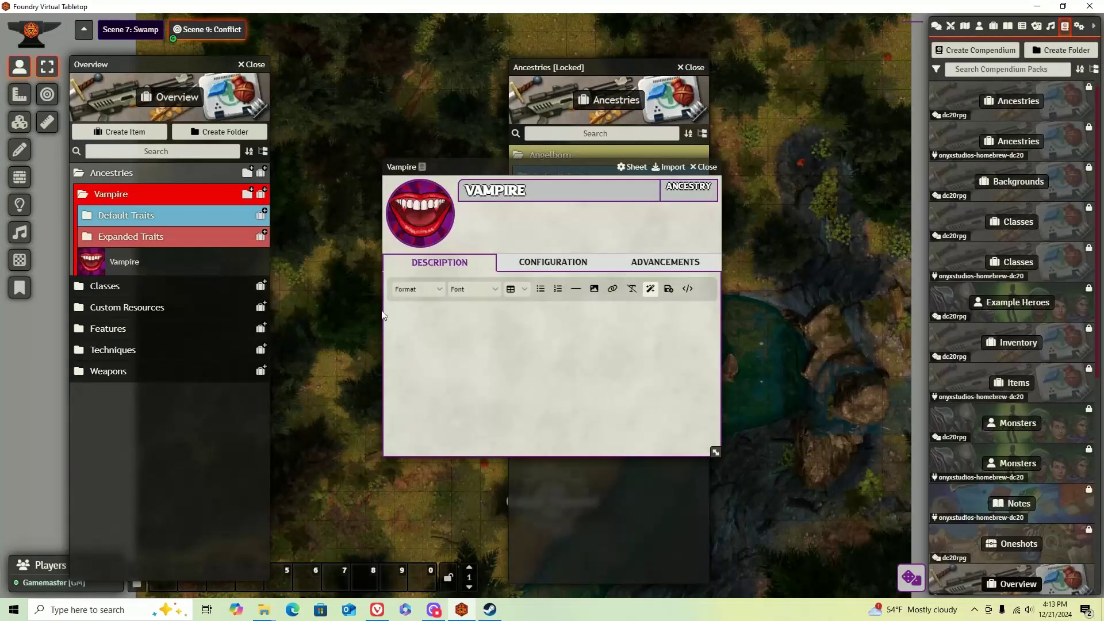
{"action": "left_click", "coordinate": [668, 293]}
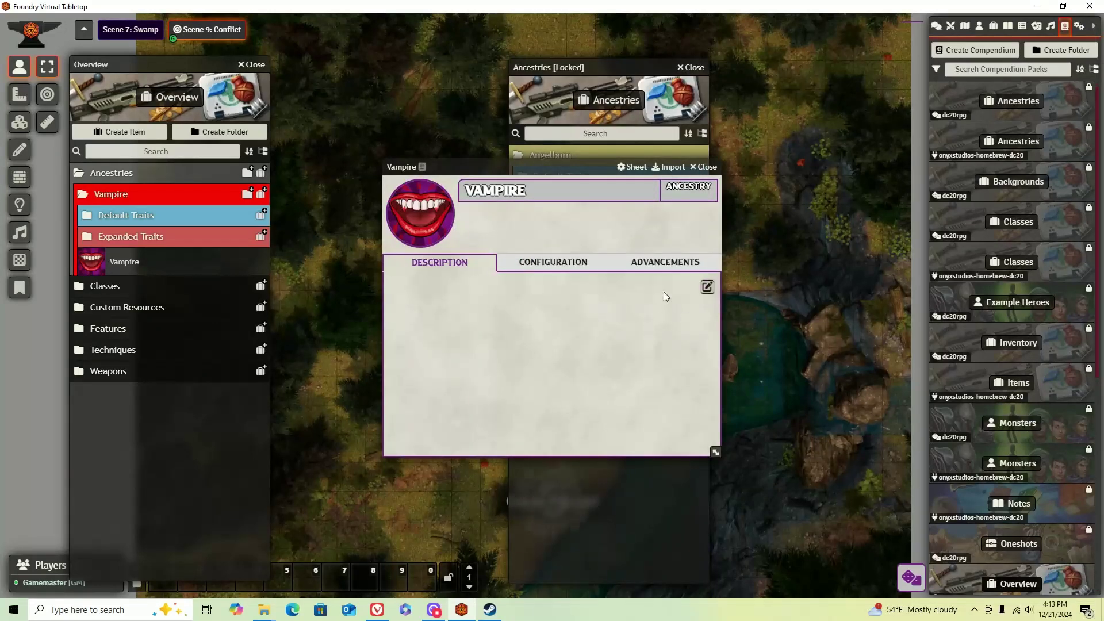
{"action": "left_click", "coordinate": [539, 265]}
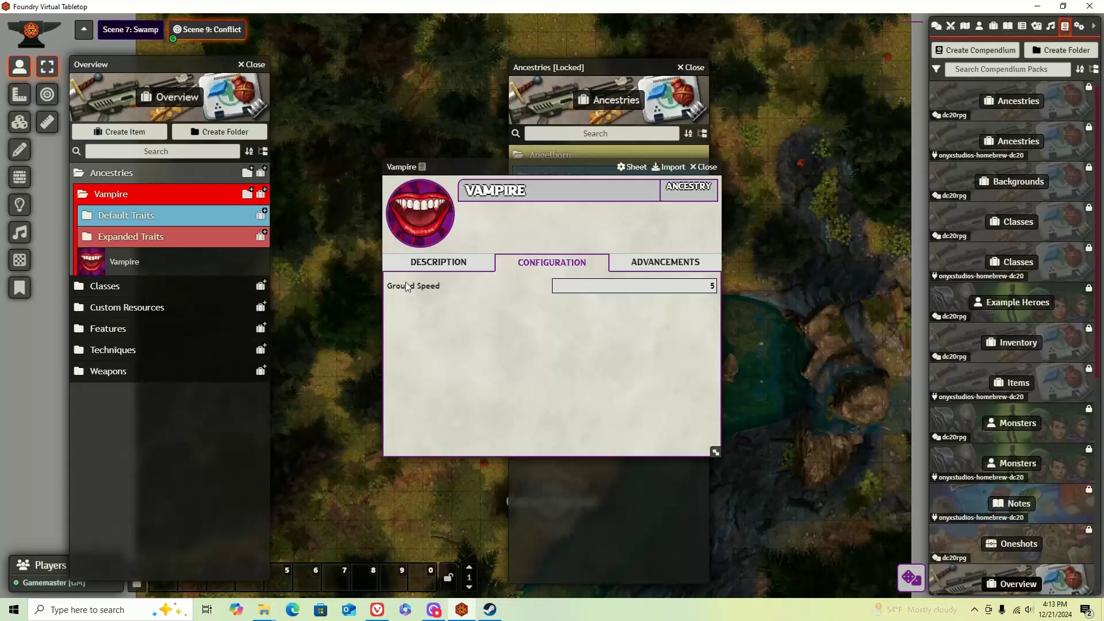
{"action": "left_click", "coordinate": [593, 285]}
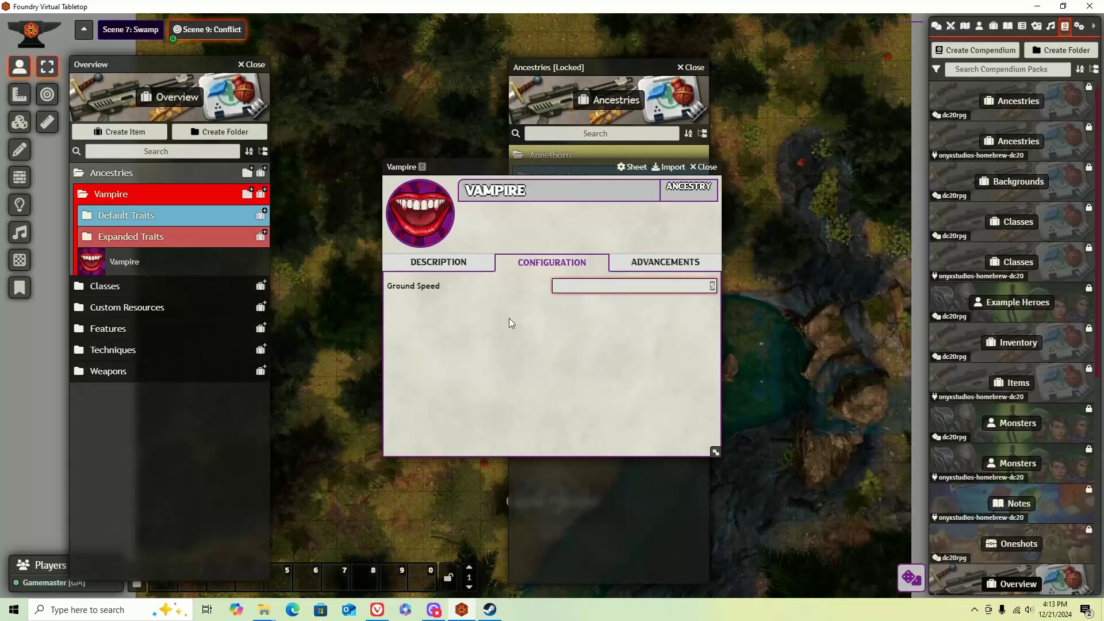
{"action": "left_click", "coordinate": [481, 292]}
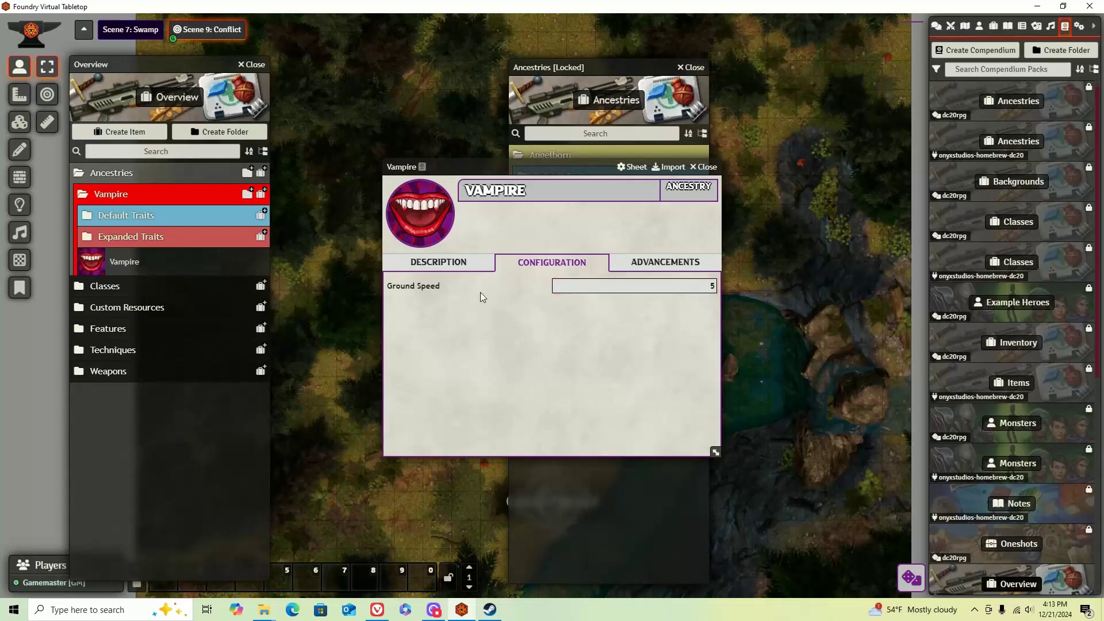
Add an advancement named "VAMPIRE TRAITS" to the Vampire ancestry, set its level to 0 and collapse the Ancestries folder.
{"action": "left_click", "coordinate": [679, 261]}
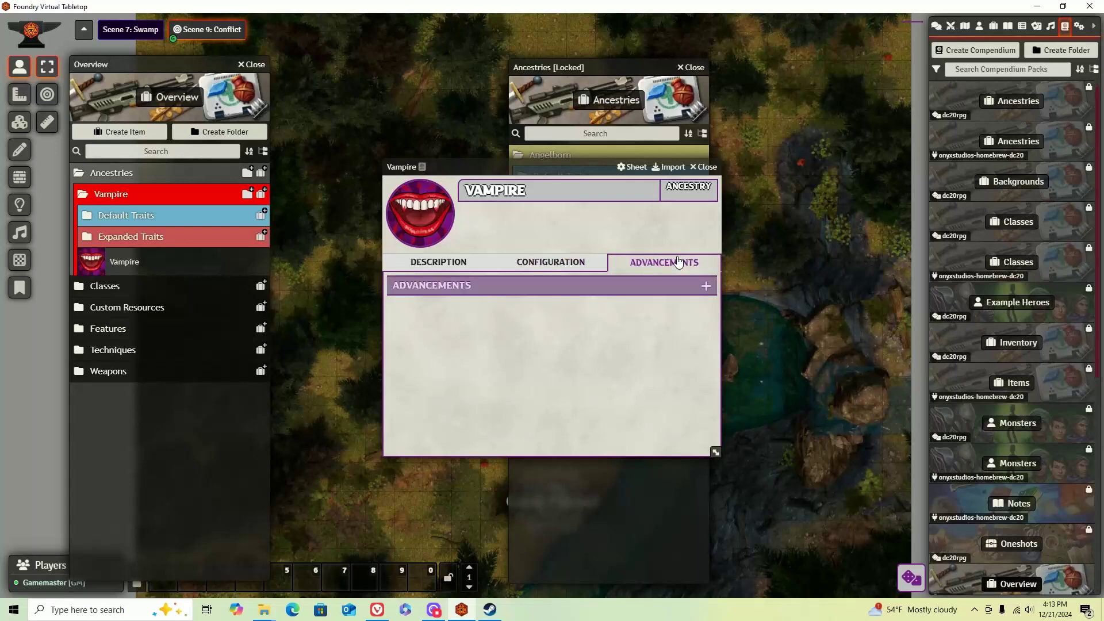
{"action": "left_click", "coordinate": [707, 286]}
{"action": "double_click", "coordinate": [618, 188]}
{"action": "key", "text": "BackSpace"}
{"action": "type", "text": "VAMPI"}
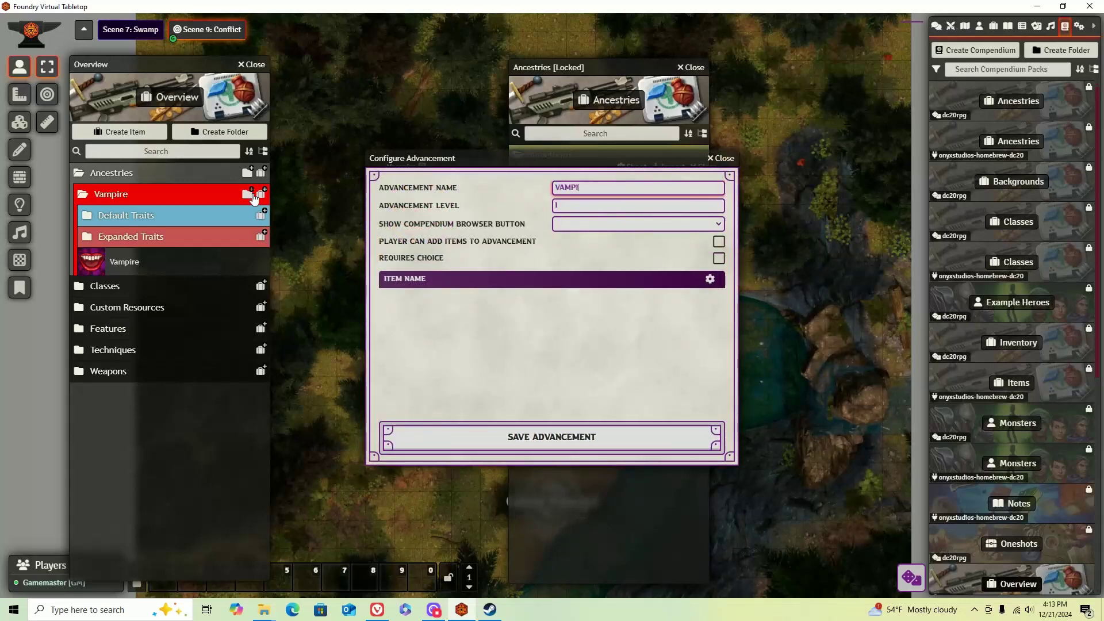
{"action": "type", "text": "RE TRAITS"}
{"action": "left_click", "coordinate": [256, 174]}
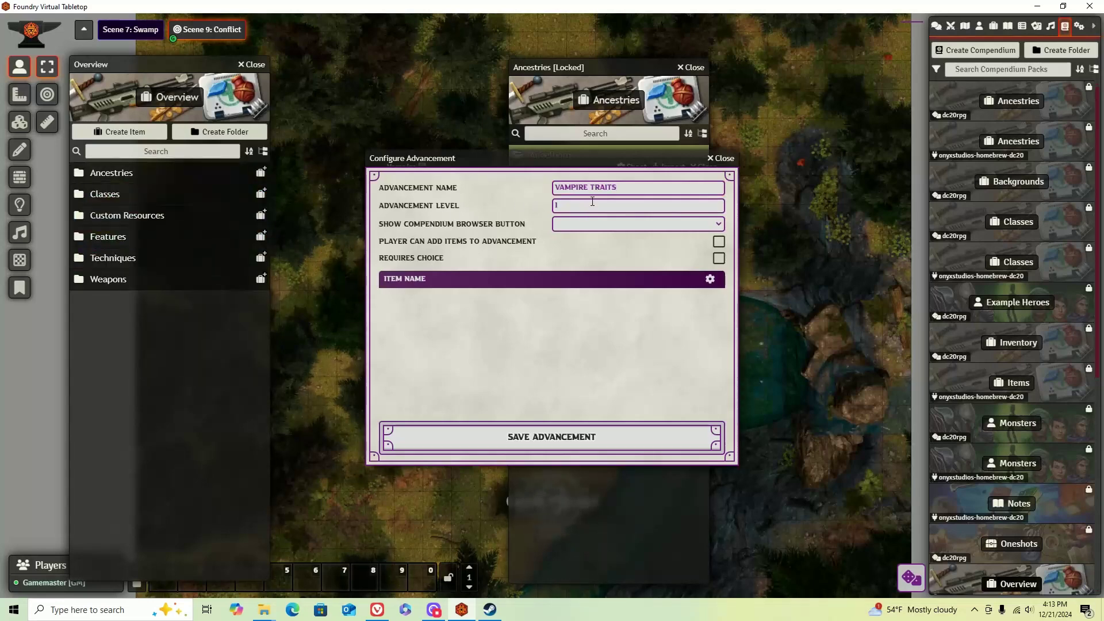
{"action": "double_click", "coordinate": [575, 204]}
{"action": "type", "text": "0"}
{"action": "left_click", "coordinate": [502, 220]}
Let players add items to the advancement, require a choice with 5 choice points and save the advancement.
{"action": "left_click", "coordinate": [592, 224]}
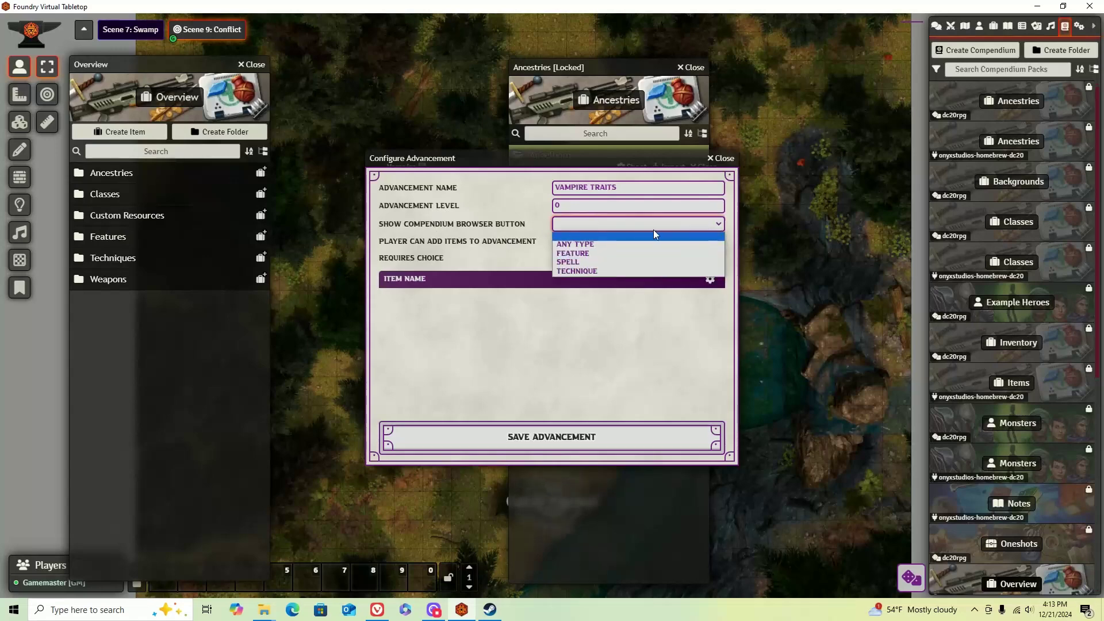
{"action": "left_click", "coordinate": [516, 244]}
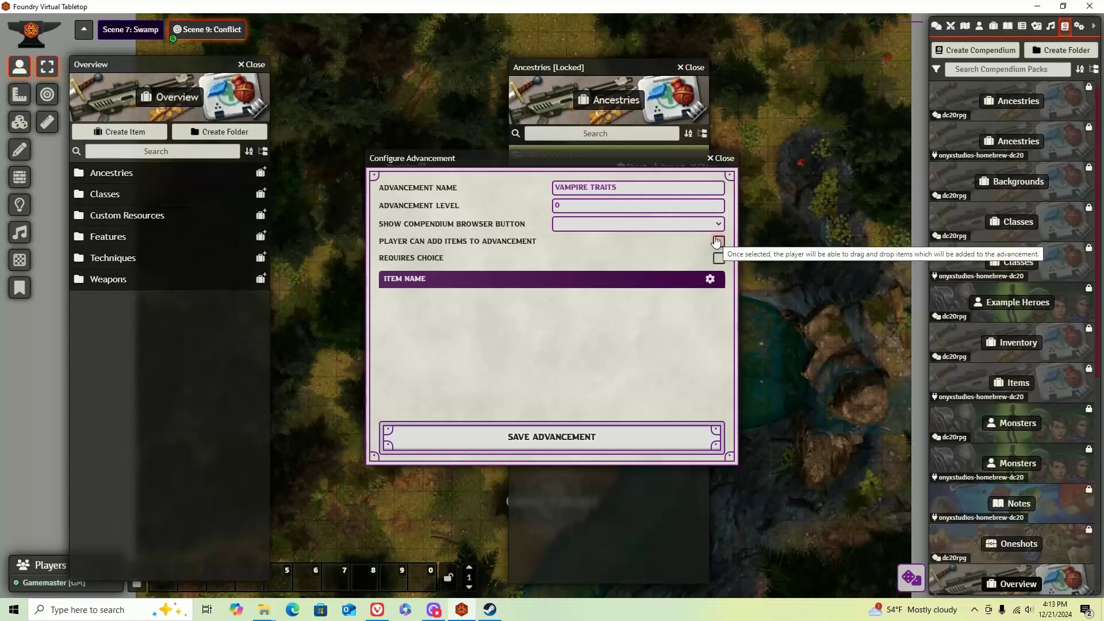
{"action": "left_click", "coordinate": [719, 242]}
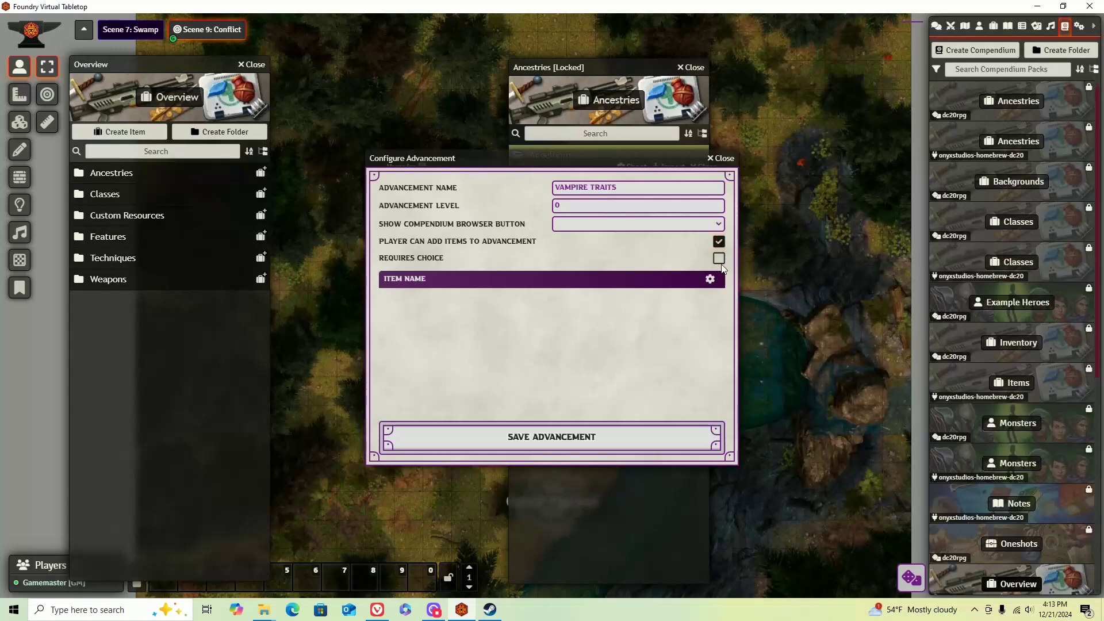
{"action": "left_click", "coordinate": [720, 259]}
{"action": "left_click", "coordinate": [618, 277]}
{"action": "type", "text": "5"}
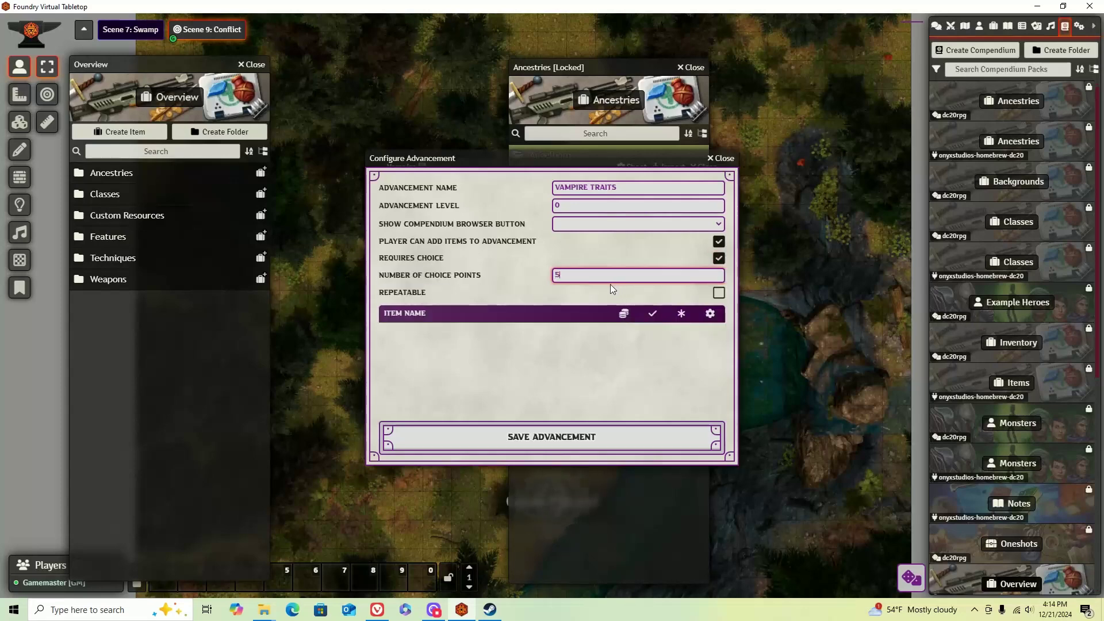
{"action": "left_click", "coordinate": [577, 438]}
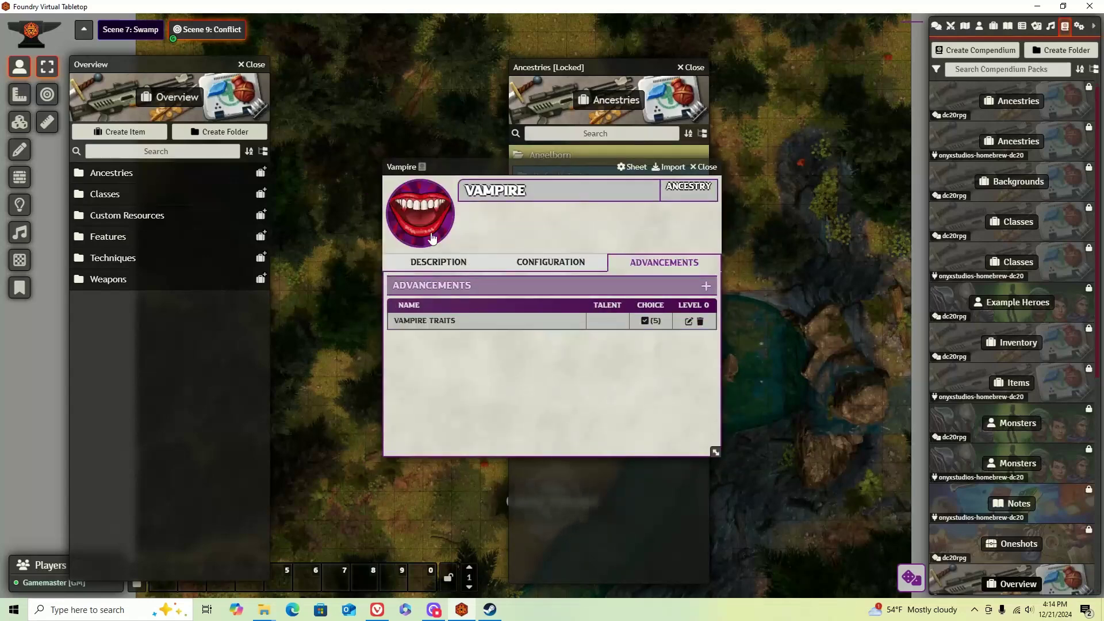
Close the Vampire sheet and create a Feature item named "Vampire Bite" in Vampire's Default Traits subfolder.
{"action": "key", "text": "Escape"}
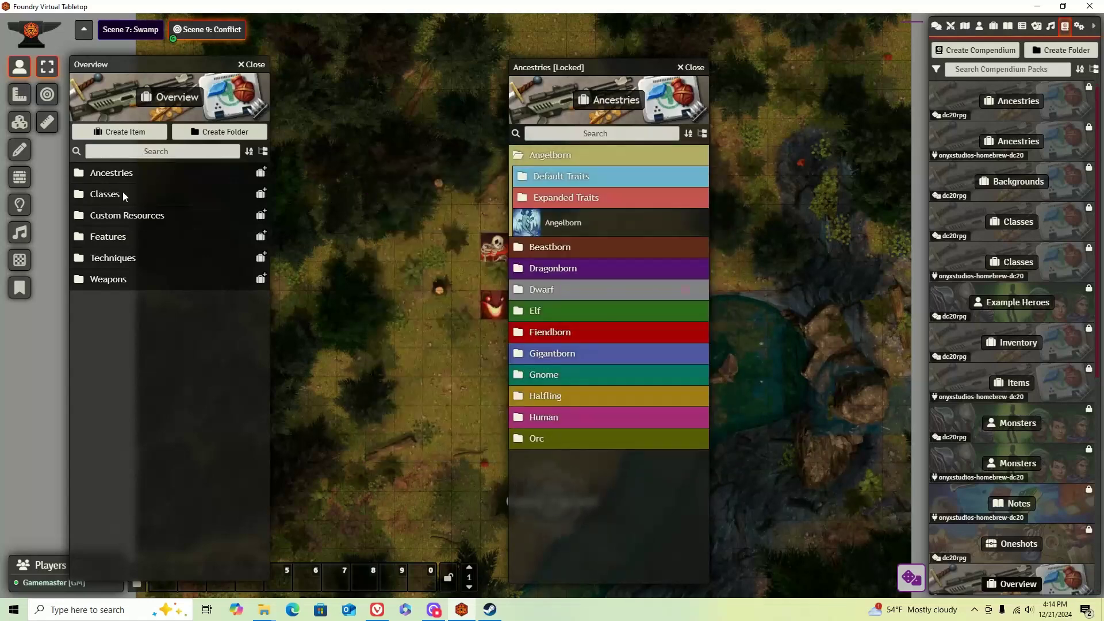
{"action": "left_click", "coordinate": [121, 179]}
{"action": "left_click", "coordinate": [116, 196]}
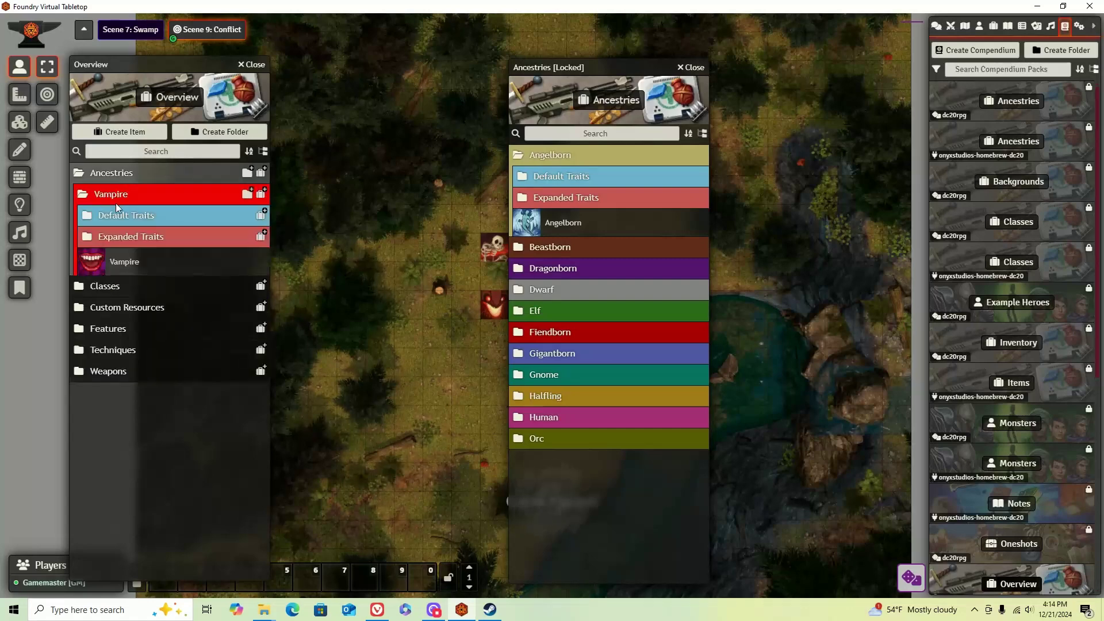
{"action": "left_click", "coordinate": [115, 214]}
{"action": "left_click", "coordinate": [260, 215]}
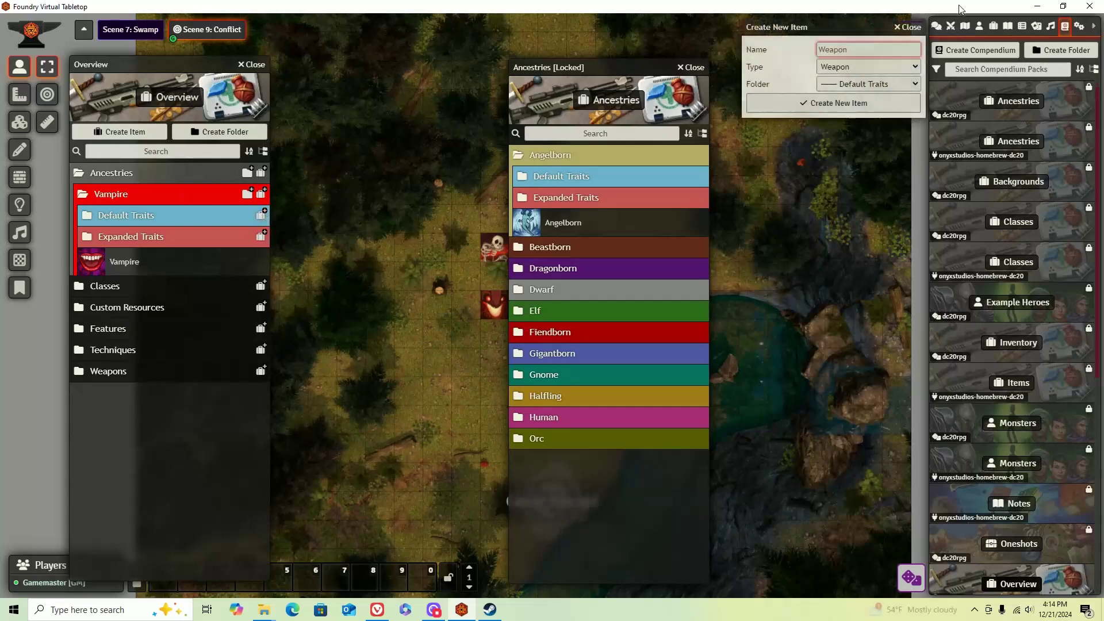
{"action": "left_click", "coordinate": [838, 65]}
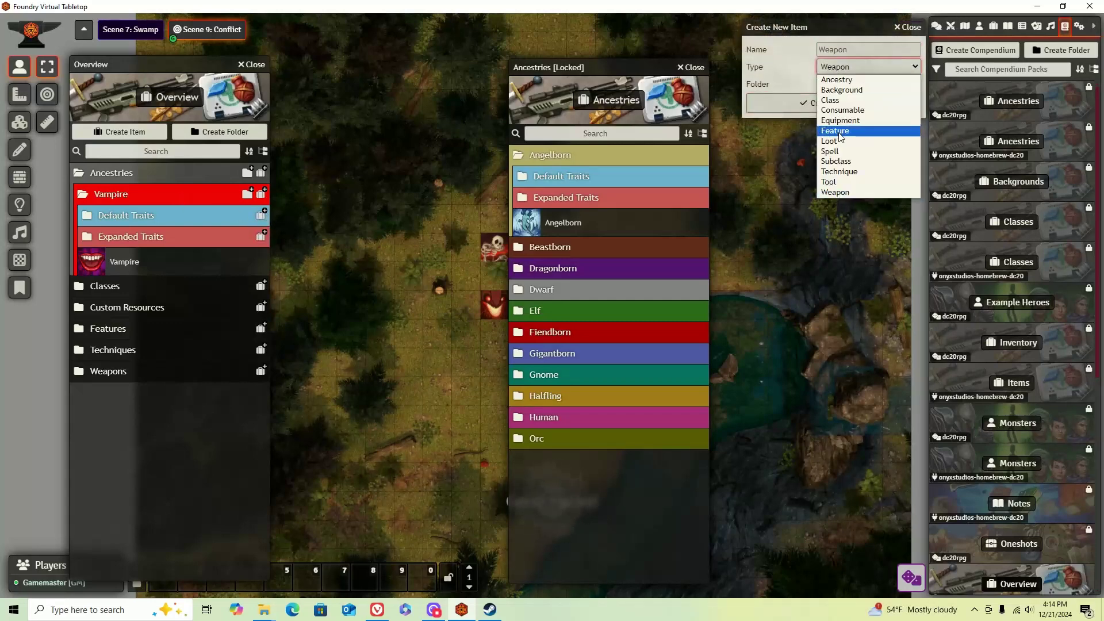
{"action": "left_click", "coordinate": [840, 132]}
{"action": "left_click", "coordinate": [838, 50]}
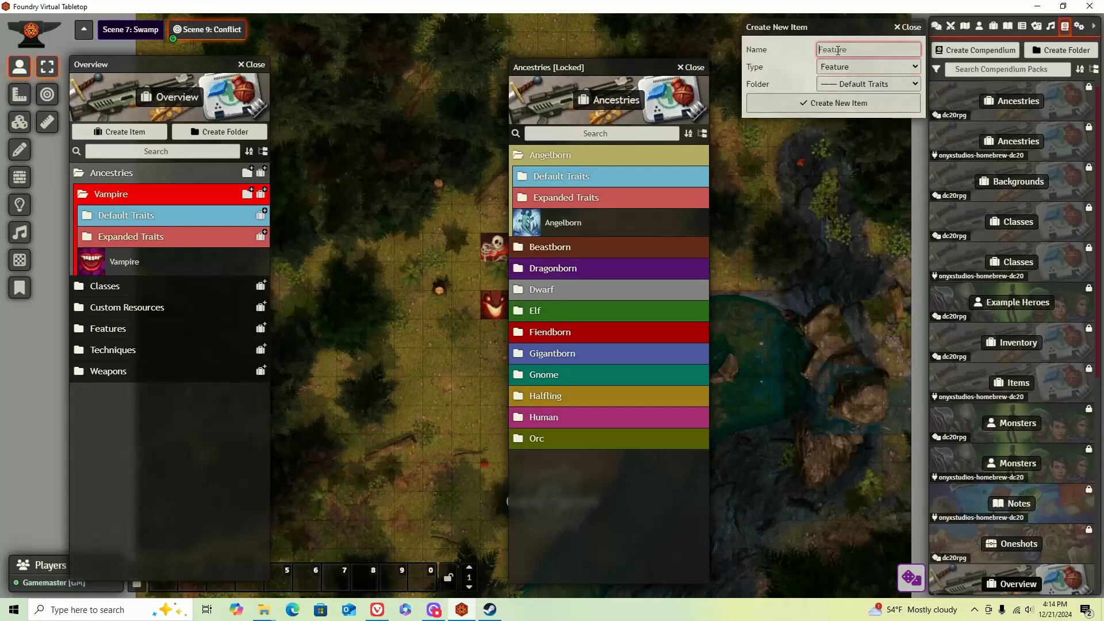
{"action": "type", "text": "Vampire Bite"}
{"action": "left_click", "coordinate": [841, 105]}
Set the Vampire Bite feature's image to mouth-bite-fangs-vampire.webp from the icons/magic/death folder.
{"action": "left_click", "coordinate": [419, 207]}
{"action": "left_click", "coordinate": [422, 347]}
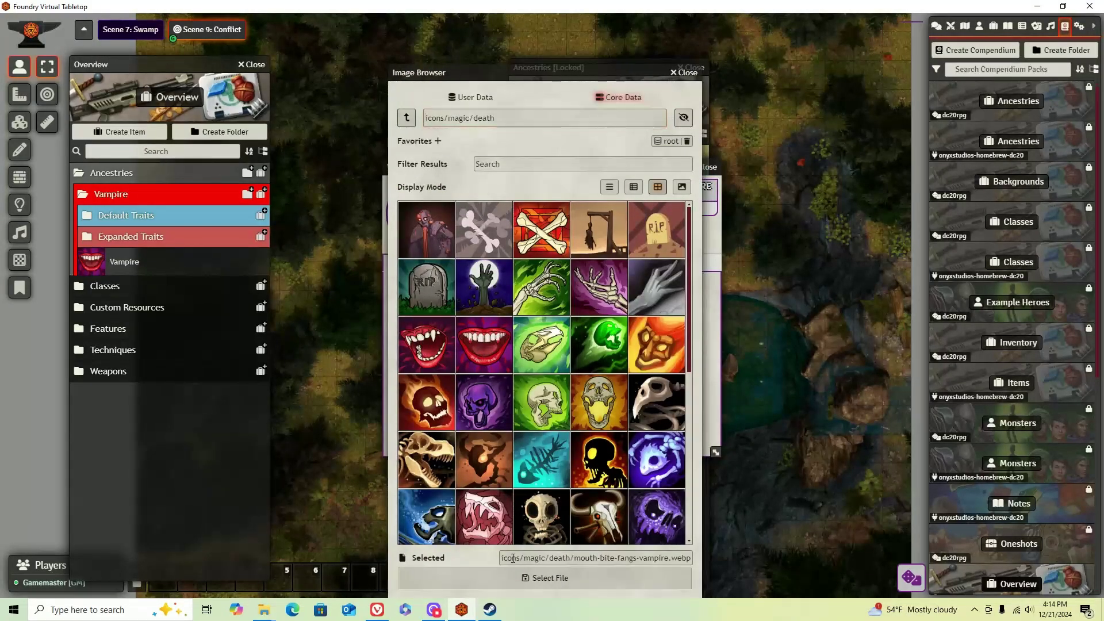
{"action": "left_click", "coordinate": [521, 578]}
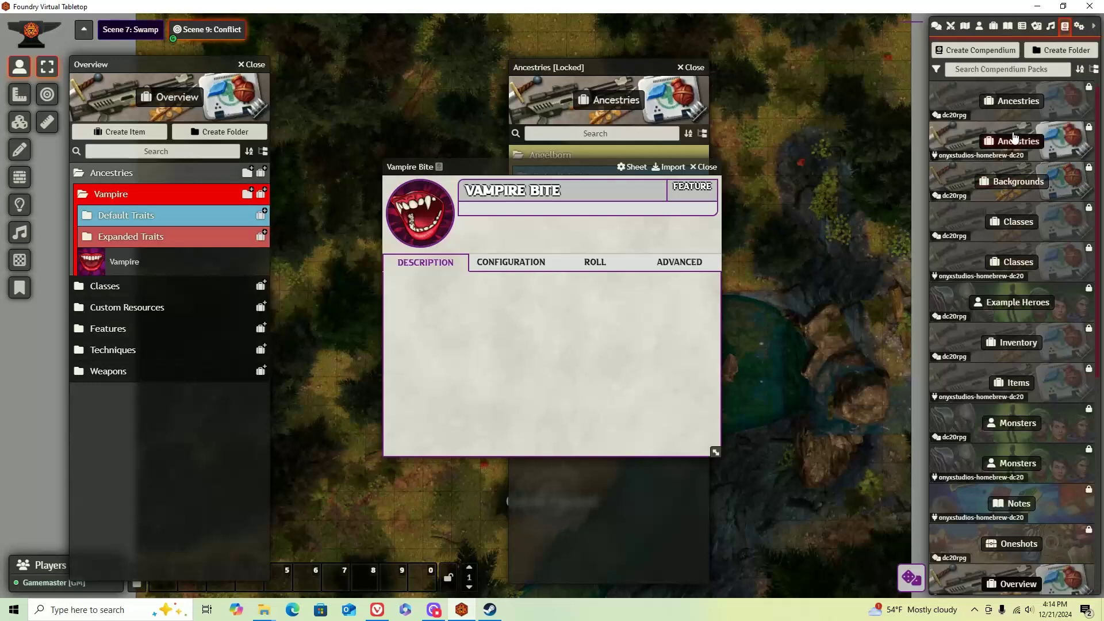
Copy the description of the Vampire Bite trait in the onyxstudios-homebrew-dc20 Ancestries compendium into the new Vampire Bite feature and save it.
{"action": "left_click", "coordinate": [991, 147]}
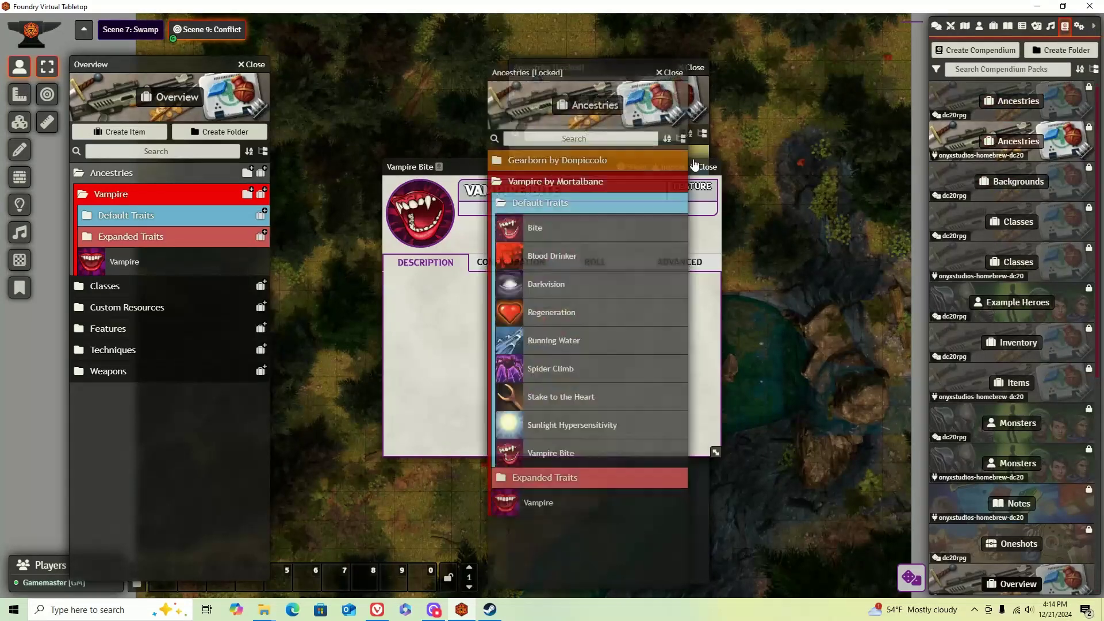
{"action": "left_click", "coordinate": [534, 453]}
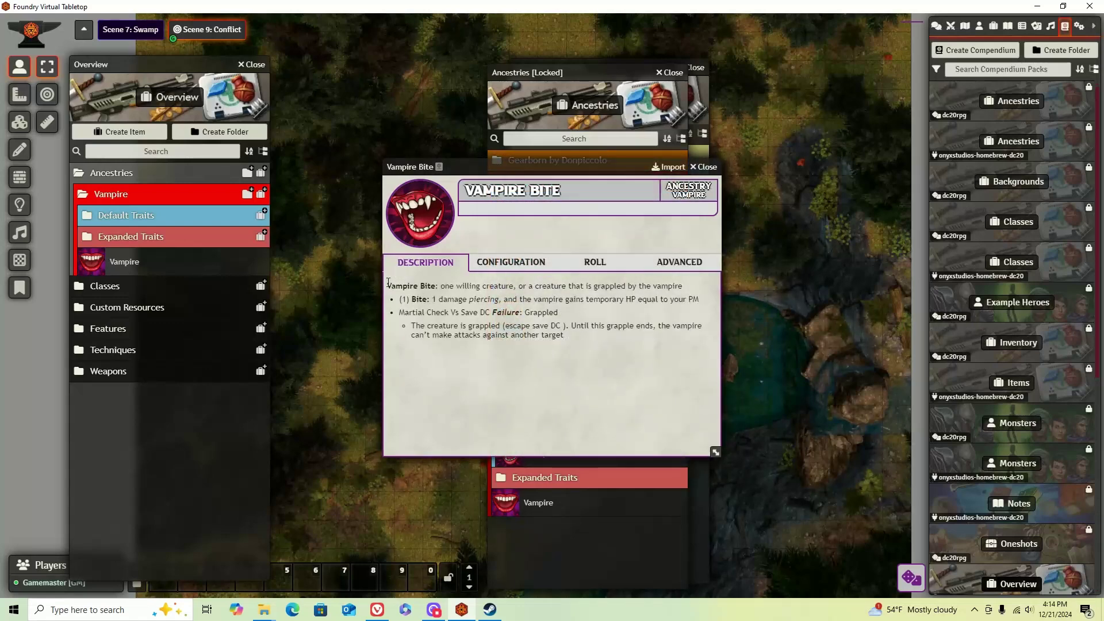
{"action": "left_click_drag", "start_coordinate": [385, 283], "coordinate": [605, 363]}
{"action": "key", "text": "ctrl+c"}
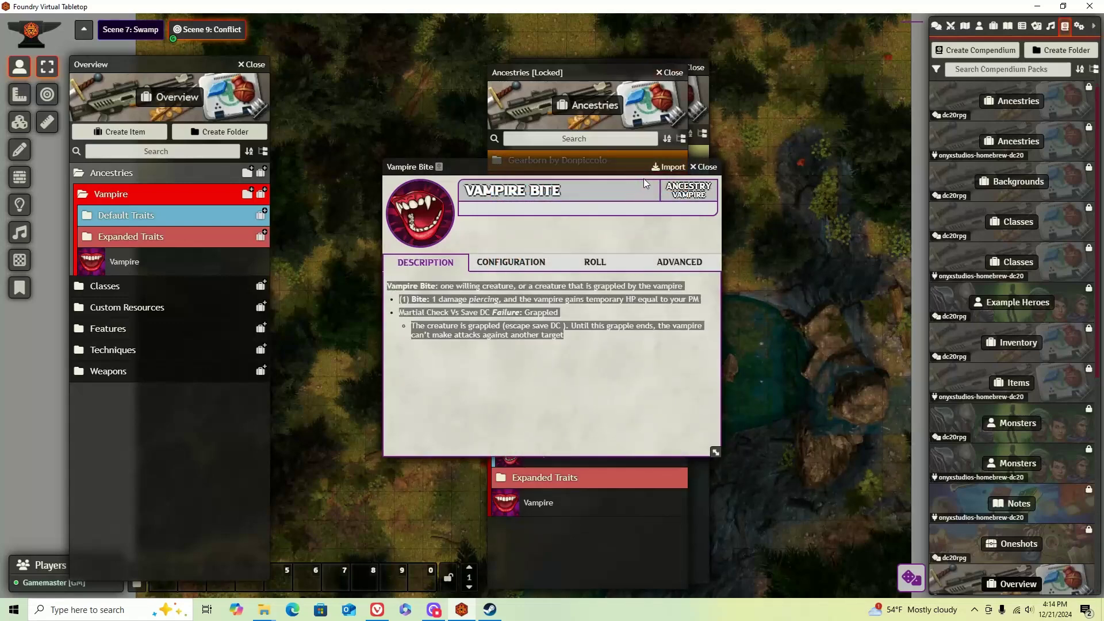
{"action": "left_click", "coordinate": [647, 103]}
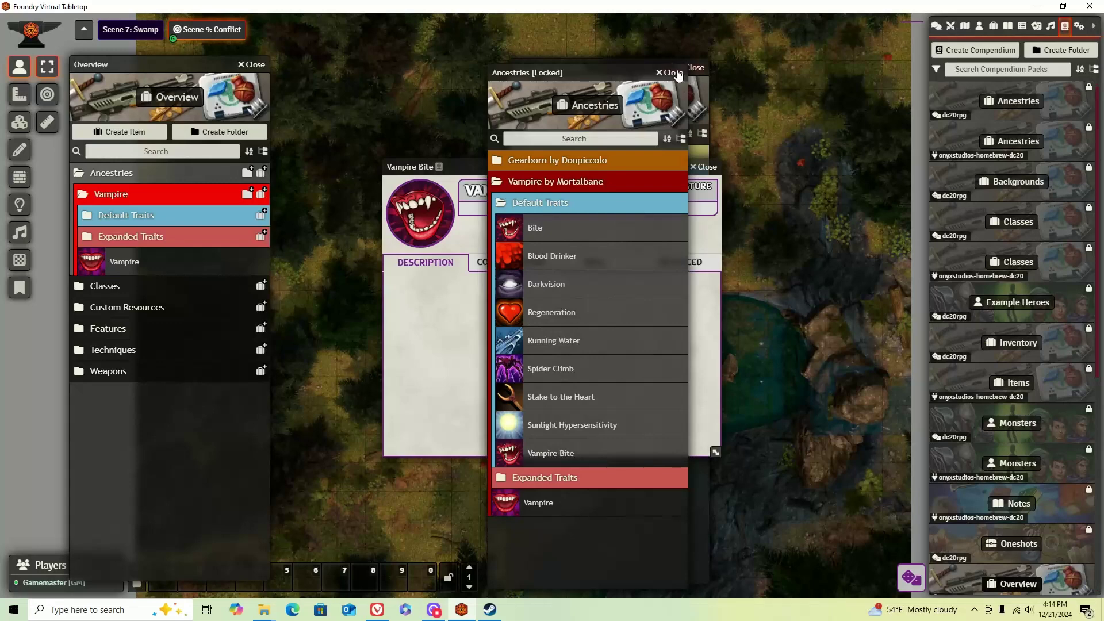
{"action": "left_click", "coordinate": [699, 288]}
{"action": "left_click", "coordinate": [705, 287]}
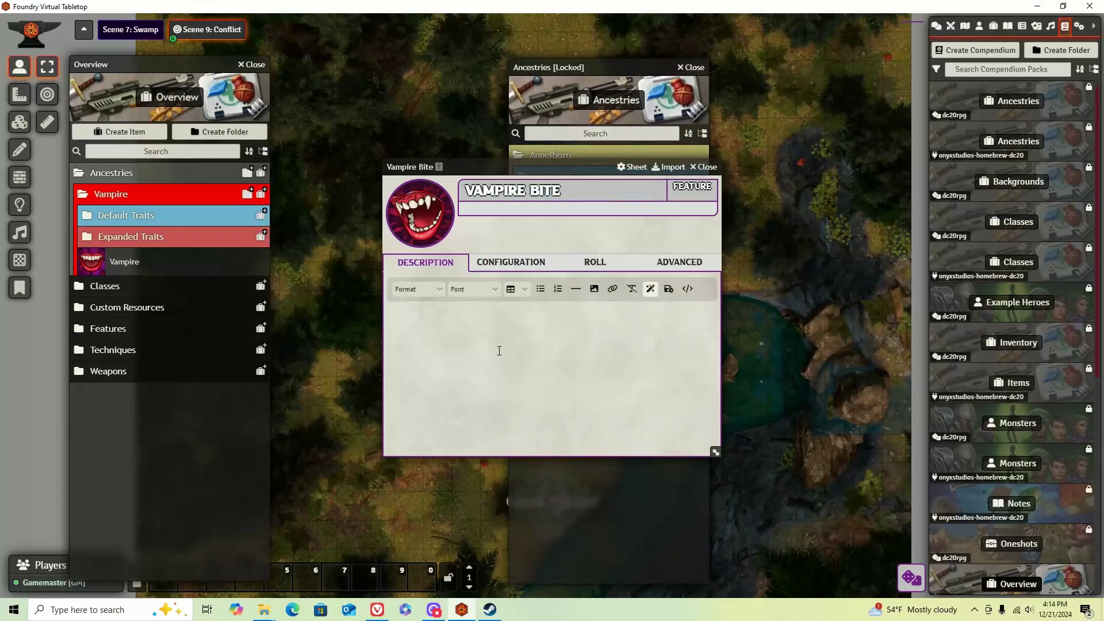
{"action": "key", "text": "ctrl+v"}
{"action": "left_click", "coordinate": [667, 289]}
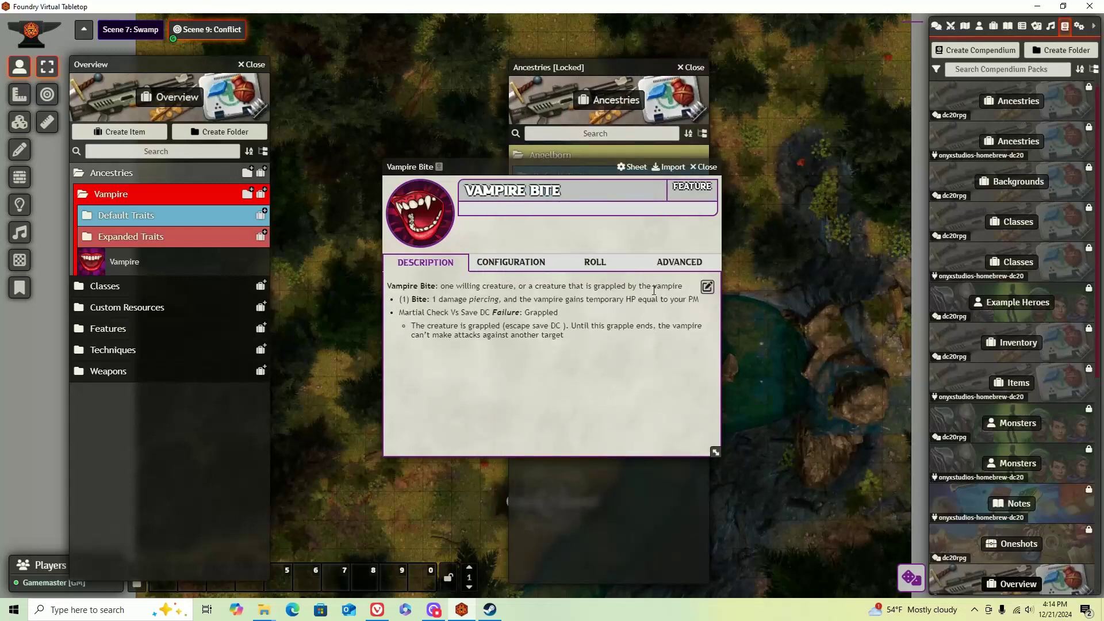
Set Vampire Bite's feature type to Ancestry and its feature origin to Vampire.
{"action": "left_click", "coordinate": [493, 263]}
{"action": "left_click", "coordinate": [622, 286]}
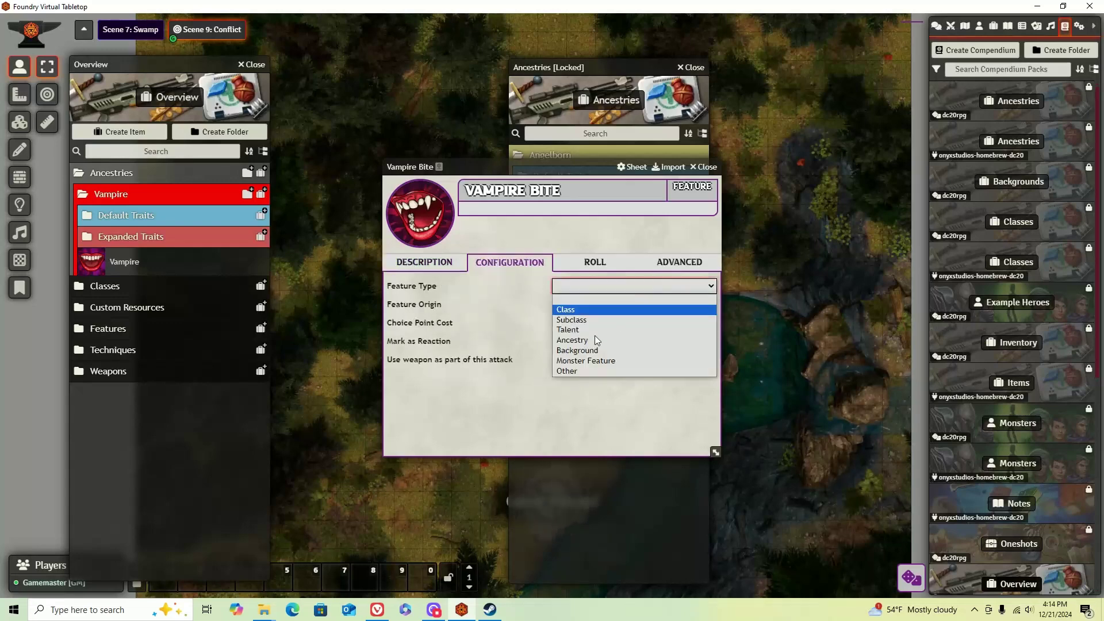
{"action": "left_click", "coordinate": [622, 341]}
{"action": "left_click", "coordinate": [600, 306]}
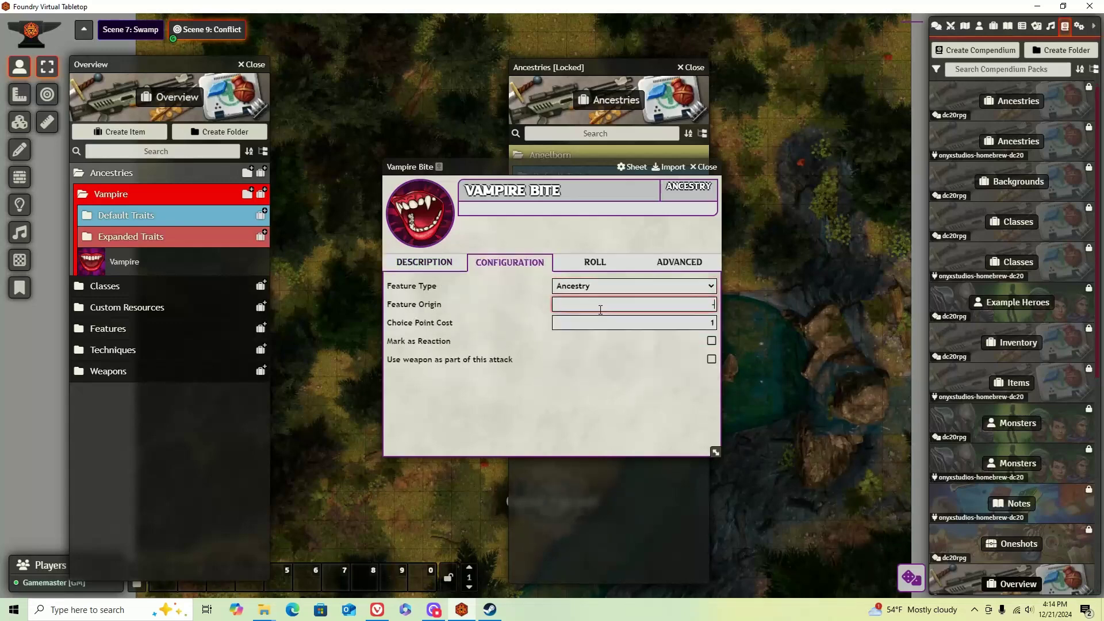
{"action": "type", "text": "Vampire"}
{"action": "left_click", "coordinate": [535, 320]}
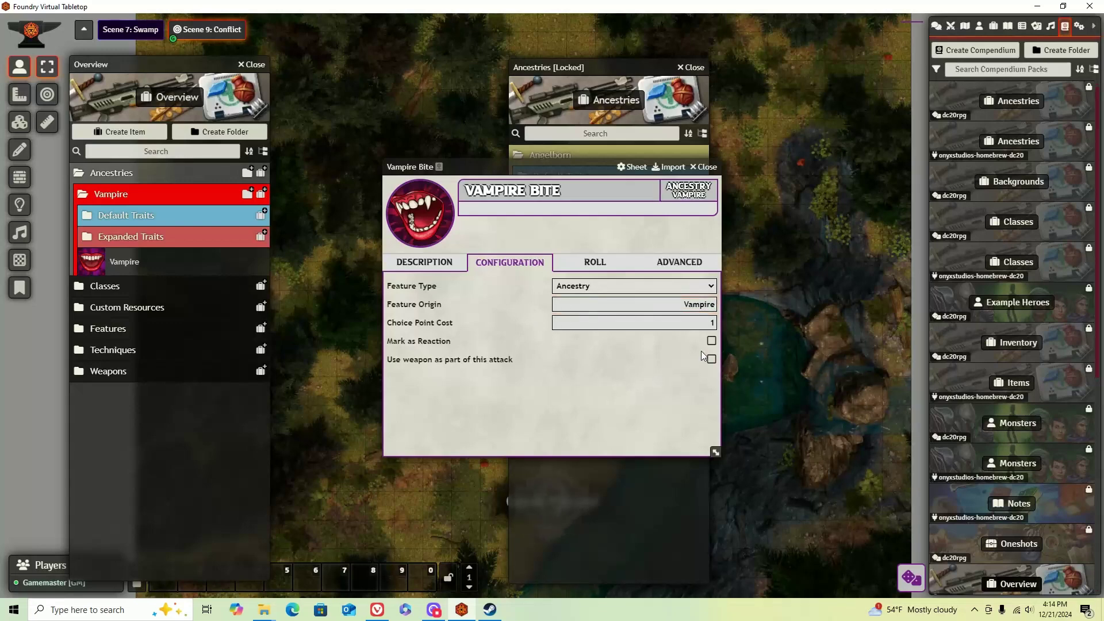
Enable Provides Advancement on the Vampire Bite feature and reread the bite rules in its description.
{"action": "left_click", "coordinate": [596, 263]}
{"action": "left_click", "coordinate": [675, 262]}
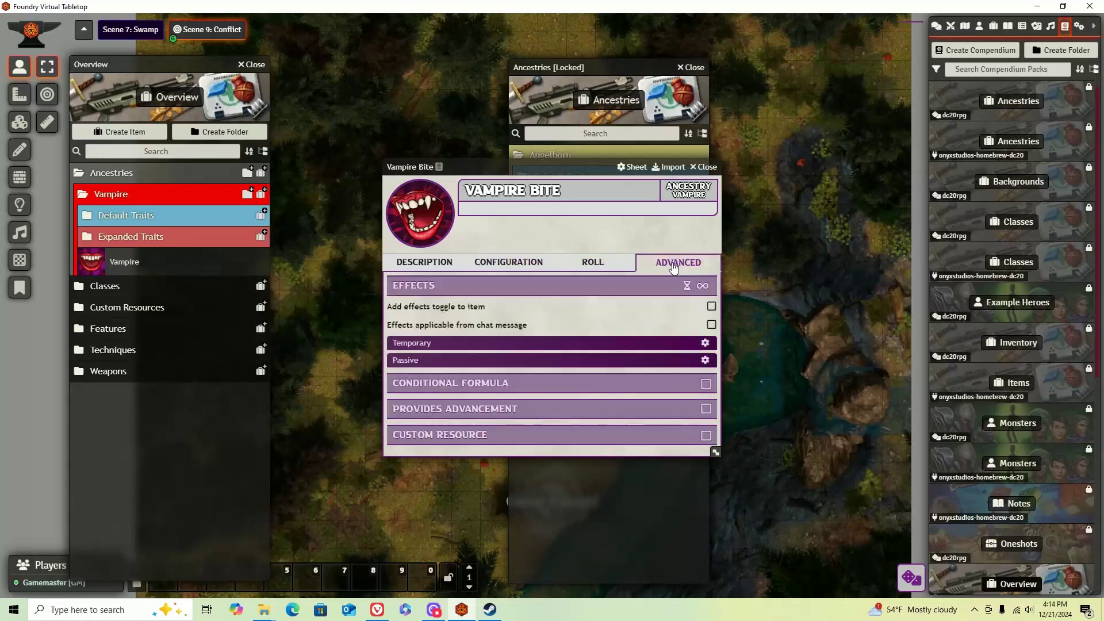
{"action": "left_click", "coordinate": [706, 409]}
{"action": "left_click", "coordinate": [593, 262]}
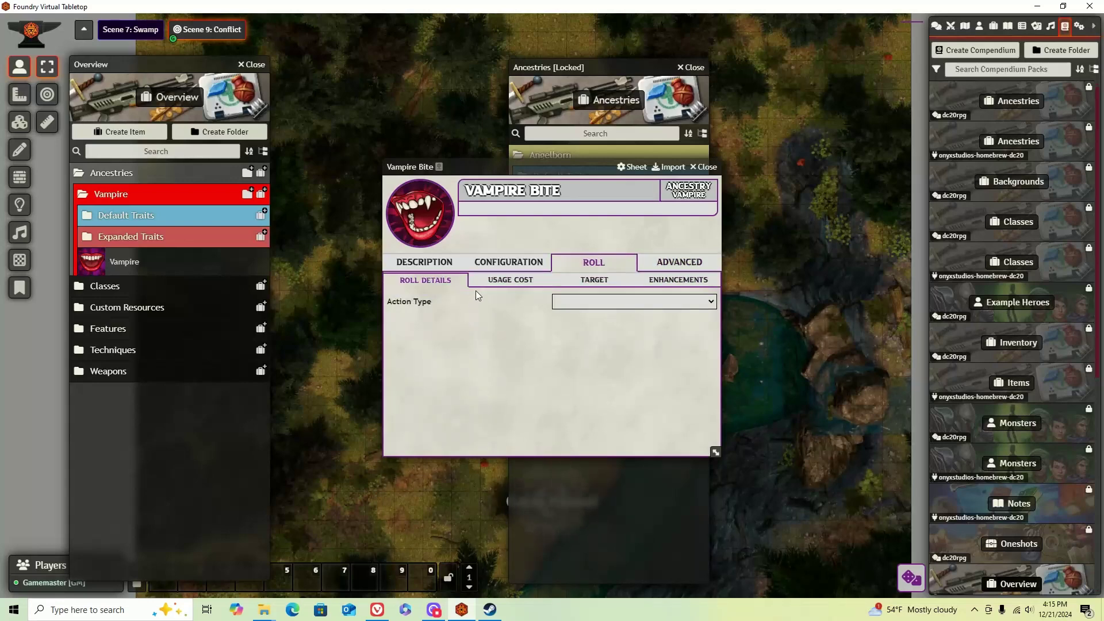
{"action": "left_click", "coordinate": [425, 262]}
{"action": "left_click_drag", "start_coordinate": [392, 285], "coordinate": [631, 299]}
{"action": "left_click_drag", "start_coordinate": [885, 296], "coordinate": [699, 300]}
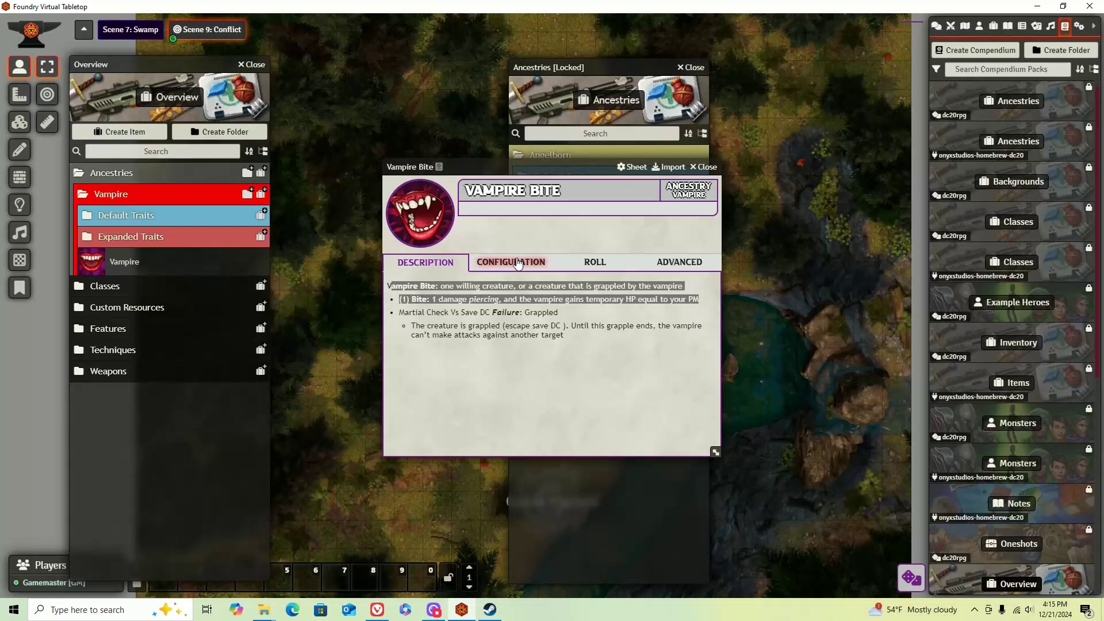
Name the advancement provided by Vampire Bite "BITE" and save it.
{"action": "left_click", "coordinate": [674, 265]}
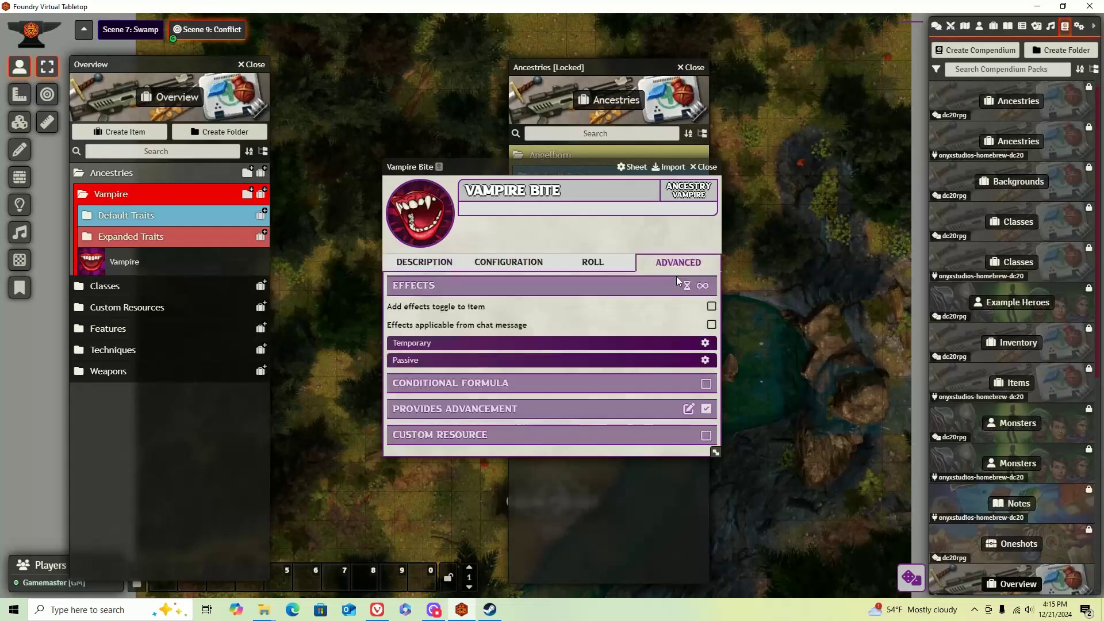
{"action": "left_click", "coordinate": [688, 409]}
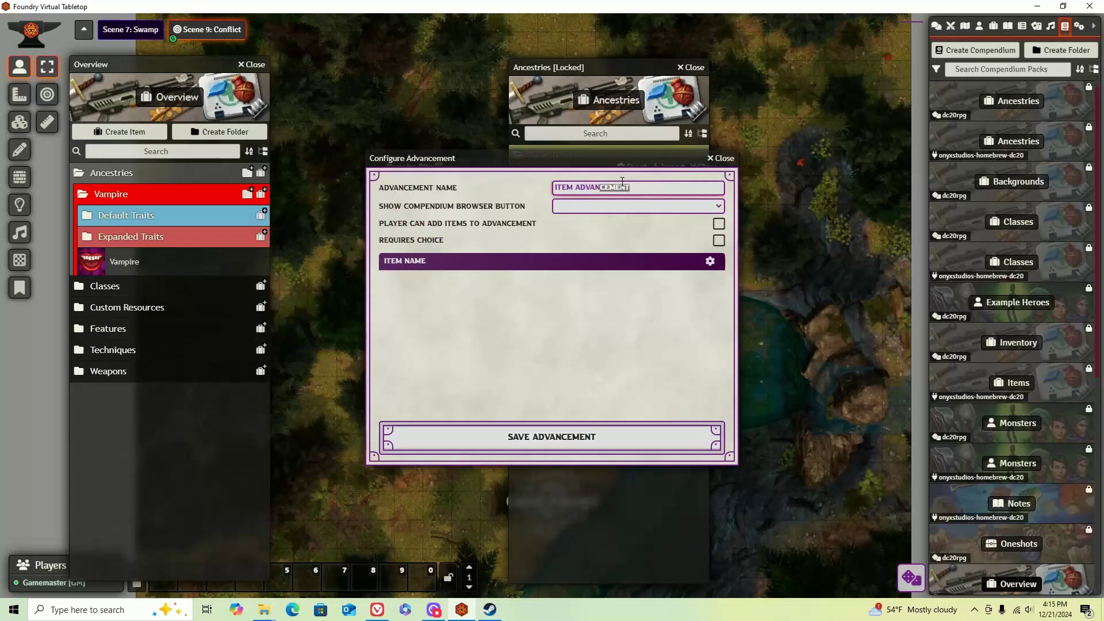
{"action": "left_click_drag", "start_coordinate": [627, 187], "coordinate": [556, 185]}
{"action": "key", "text": "BackSpace"}
{"action": "type", "text": "BITE"}
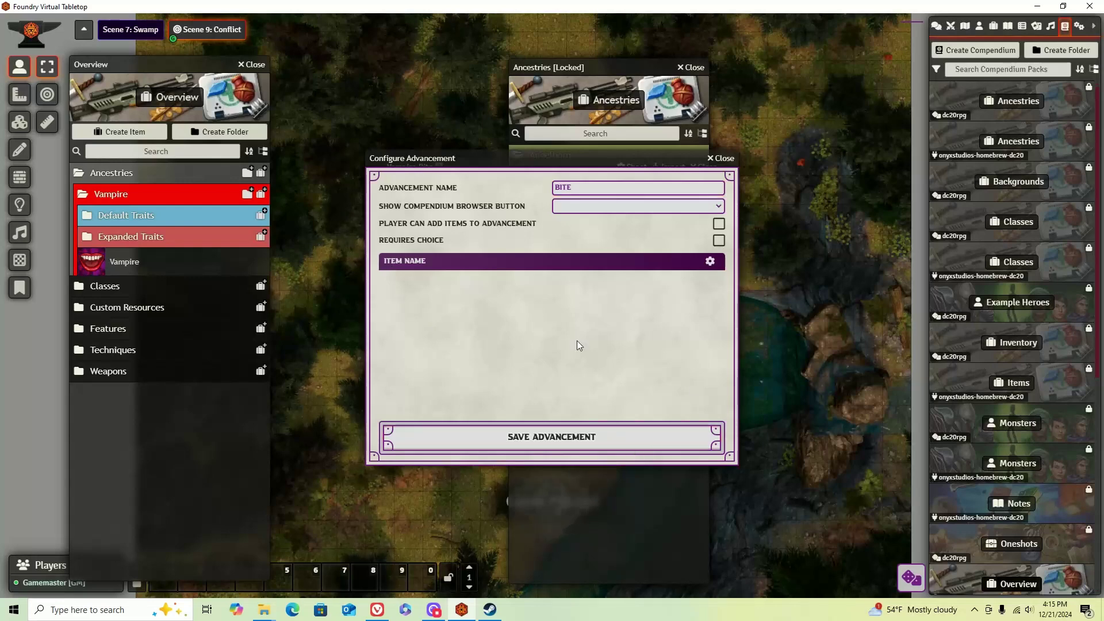
{"action": "left_click", "coordinate": [502, 440]}
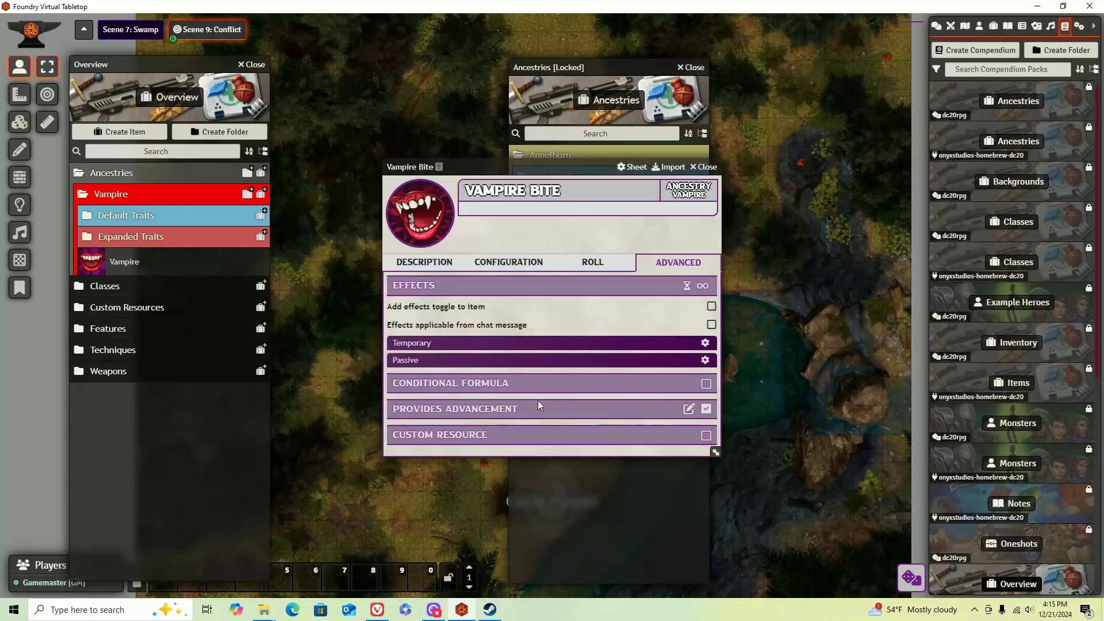
Look over Vampire Bite's description and roll action type, and close its sheet.
{"action": "left_click", "coordinate": [427, 262]}
{"action": "left_click", "coordinate": [598, 263]}
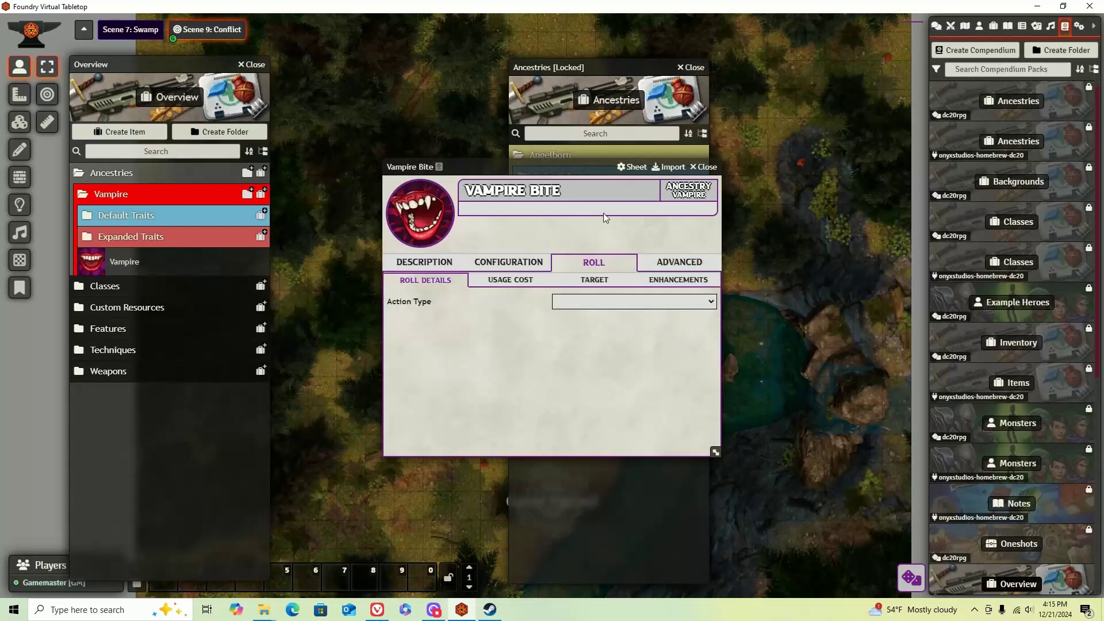
{"action": "left_click", "coordinate": [587, 303]}
{"action": "left_click", "coordinate": [585, 305]}
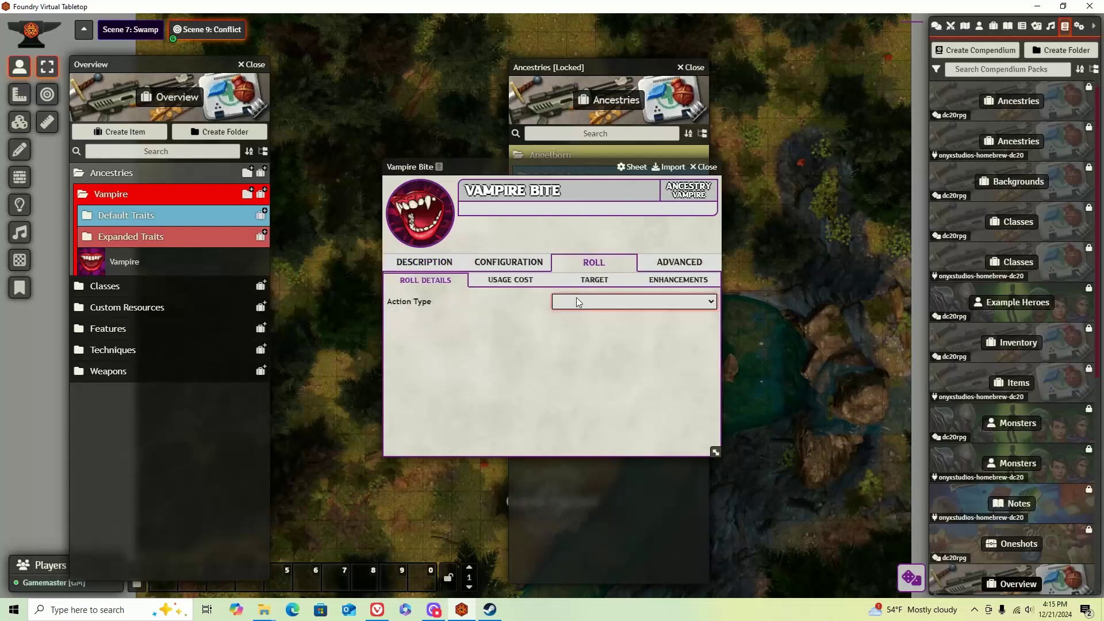
{"action": "left_click", "coordinate": [703, 166]}
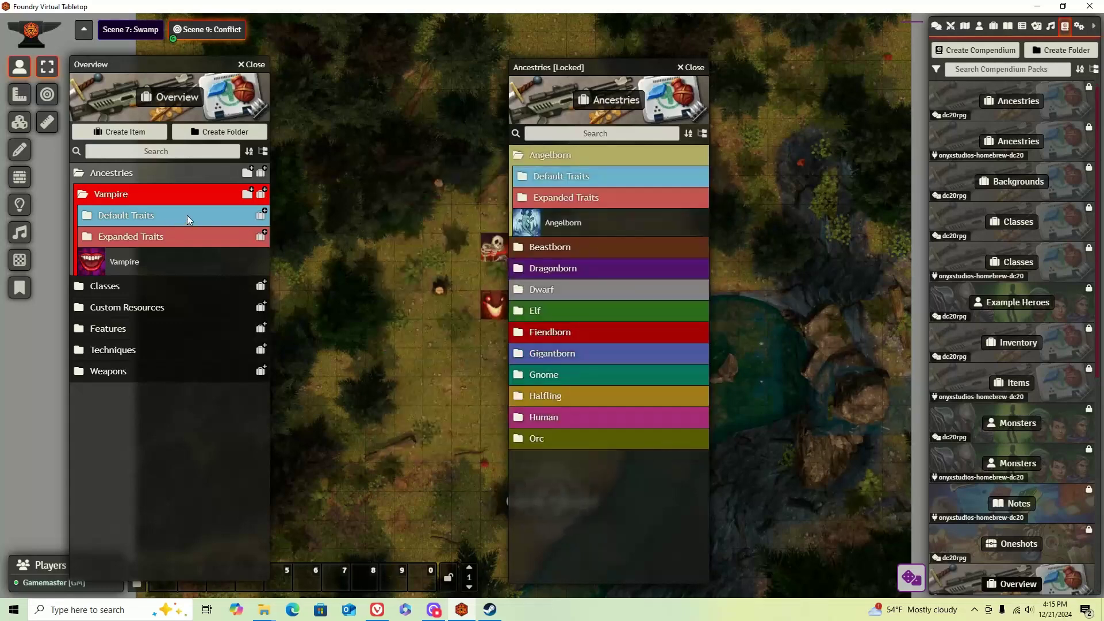
Create a Weapon item named "Bite" in Vampire's Default Traits subfolder and give it the mouth-bite-fangs-vampire.webp image.
{"action": "left_click", "coordinate": [236, 218]}
{"action": "left_click", "coordinate": [262, 216]}
{"action": "type", "text": "Bite"}
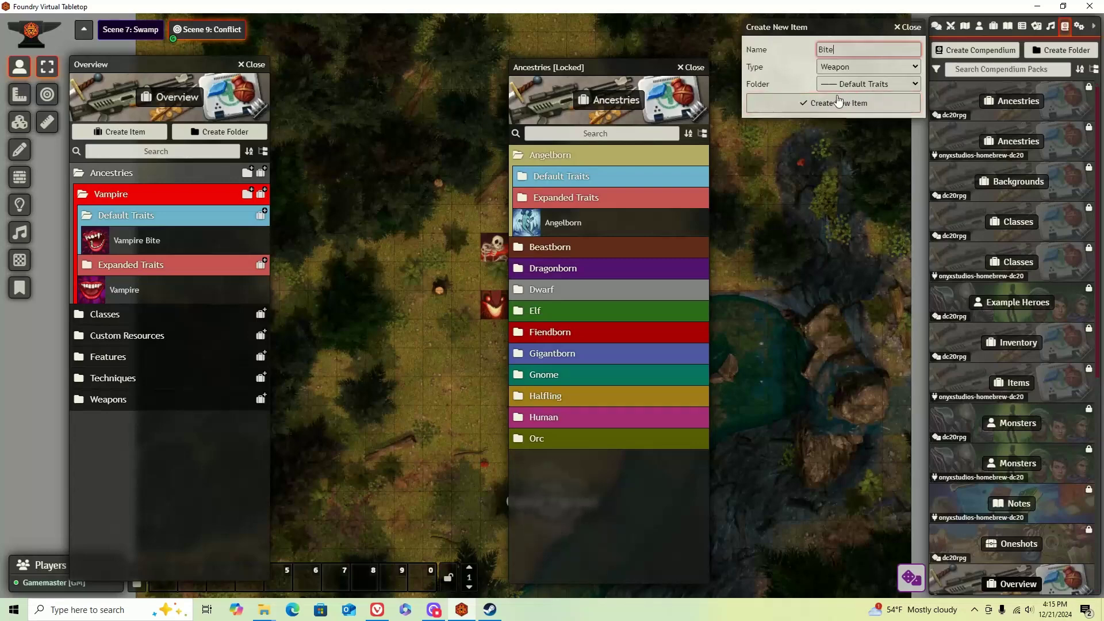
{"action": "left_click", "coordinate": [838, 103]}
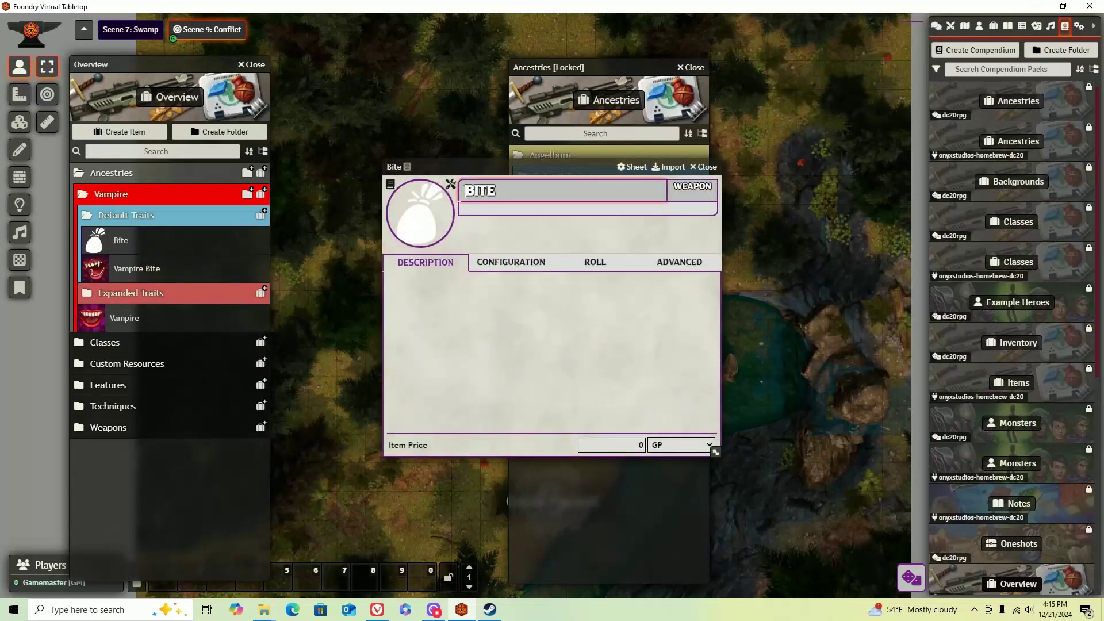
{"action": "left_click", "coordinate": [419, 216]}
{"action": "left_click", "coordinate": [424, 348]}
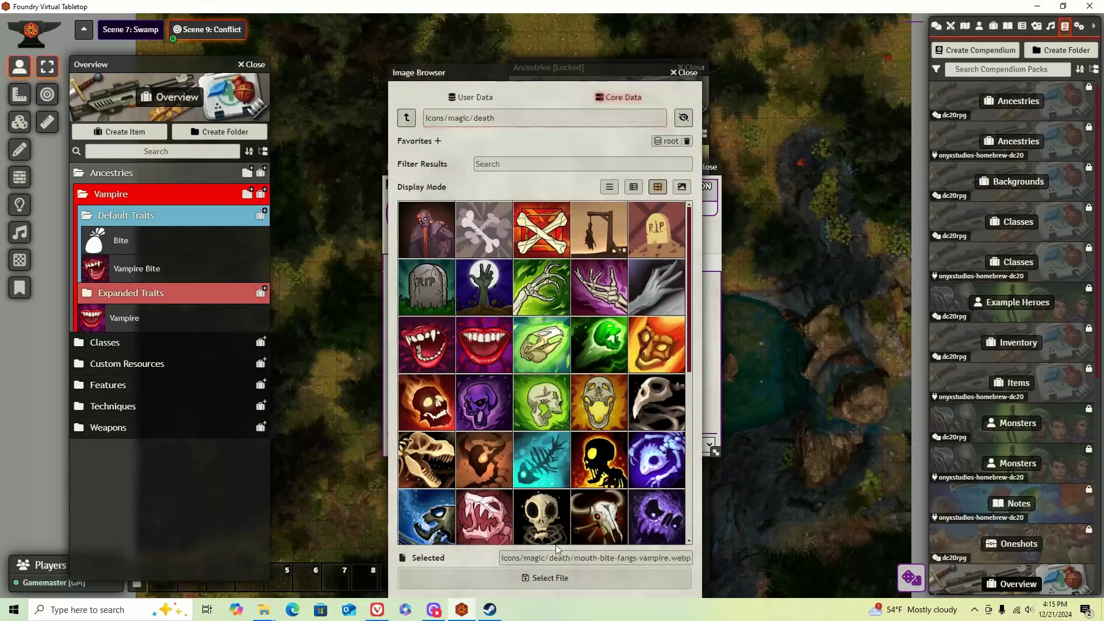
{"action": "left_click", "coordinate": [545, 578]}
Copy the description of the Bite weapon in the onyxstudios-homebrew-dc20 Ancestries compendium into the new Bite weapon and save it.
{"action": "left_click", "coordinate": [707, 288]}
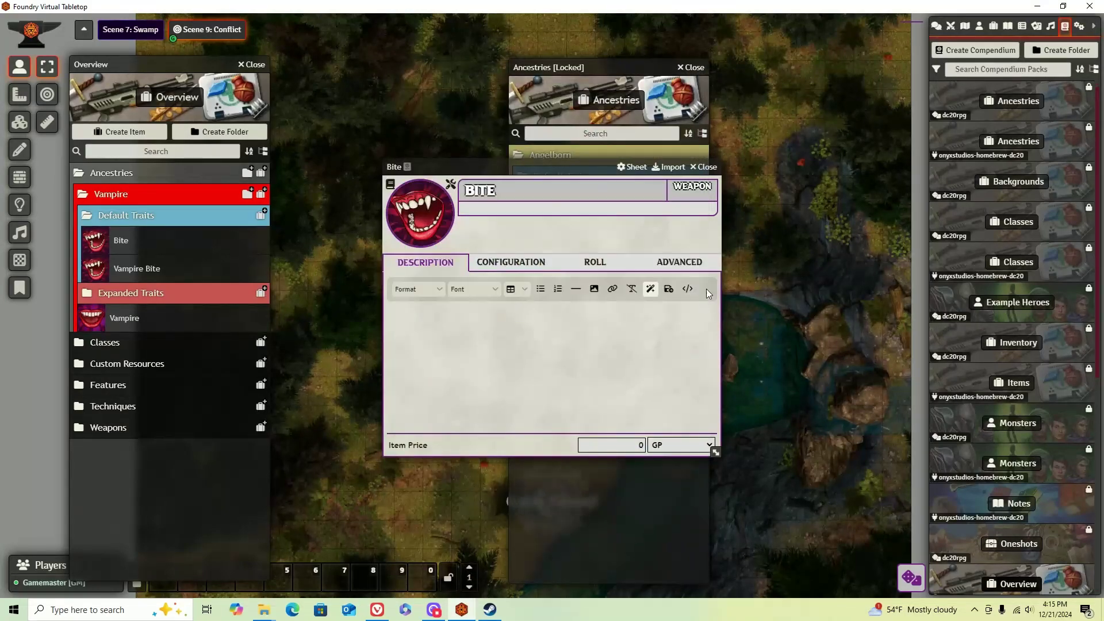
{"action": "left_click", "coordinate": [1018, 140]}
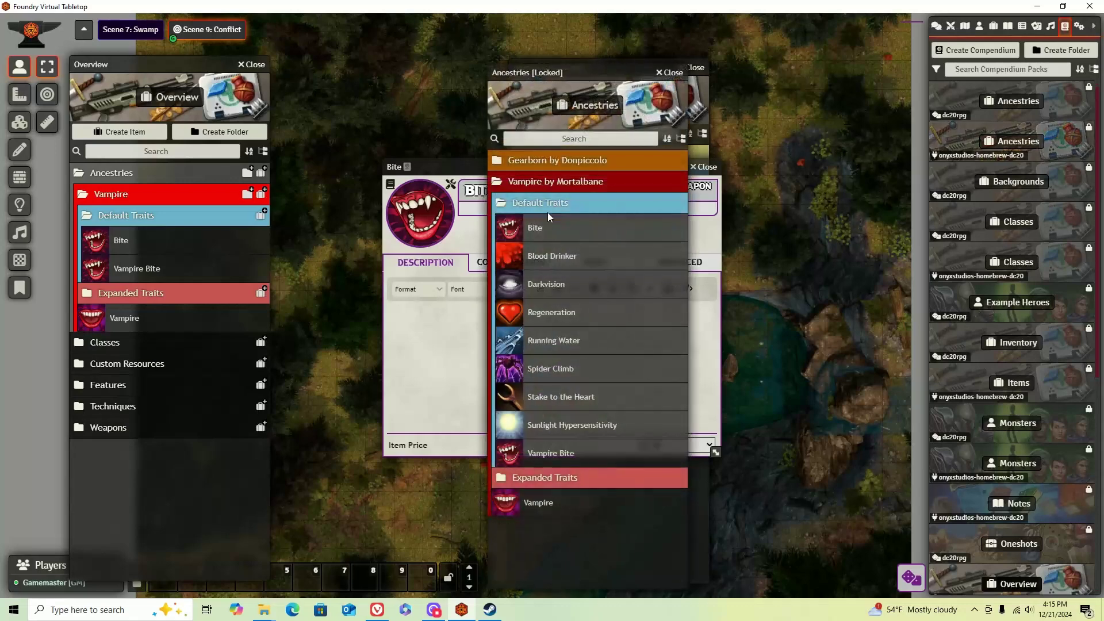
{"action": "left_click", "coordinate": [390, 282]}
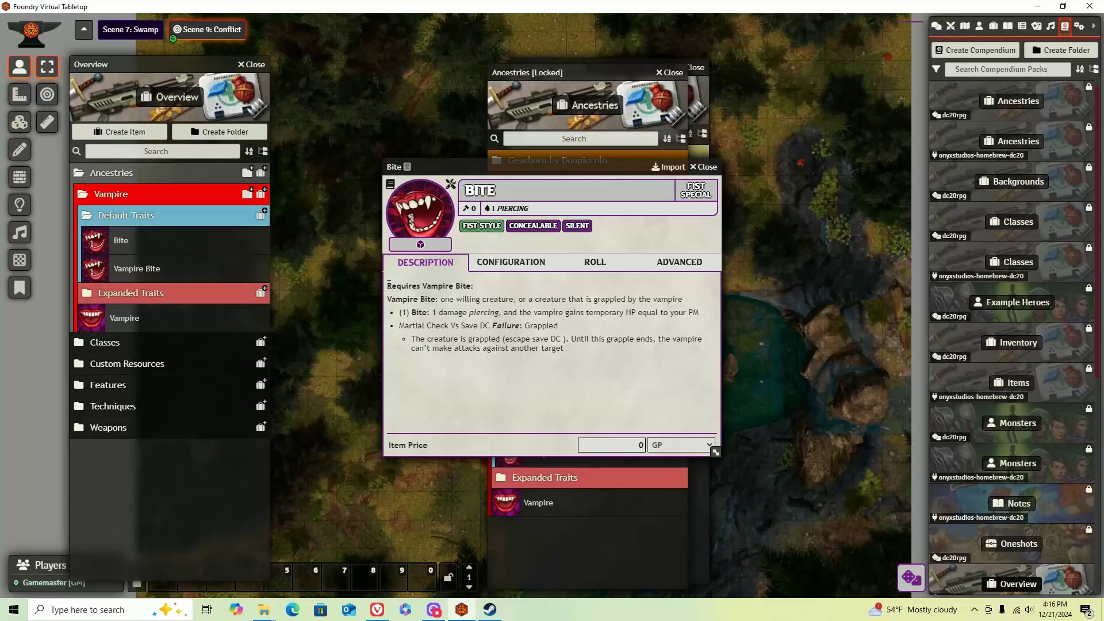
{"action": "left_click_drag", "start_coordinate": [387, 285], "coordinate": [659, 379]}
{"action": "key", "text": "ctrl+c"}
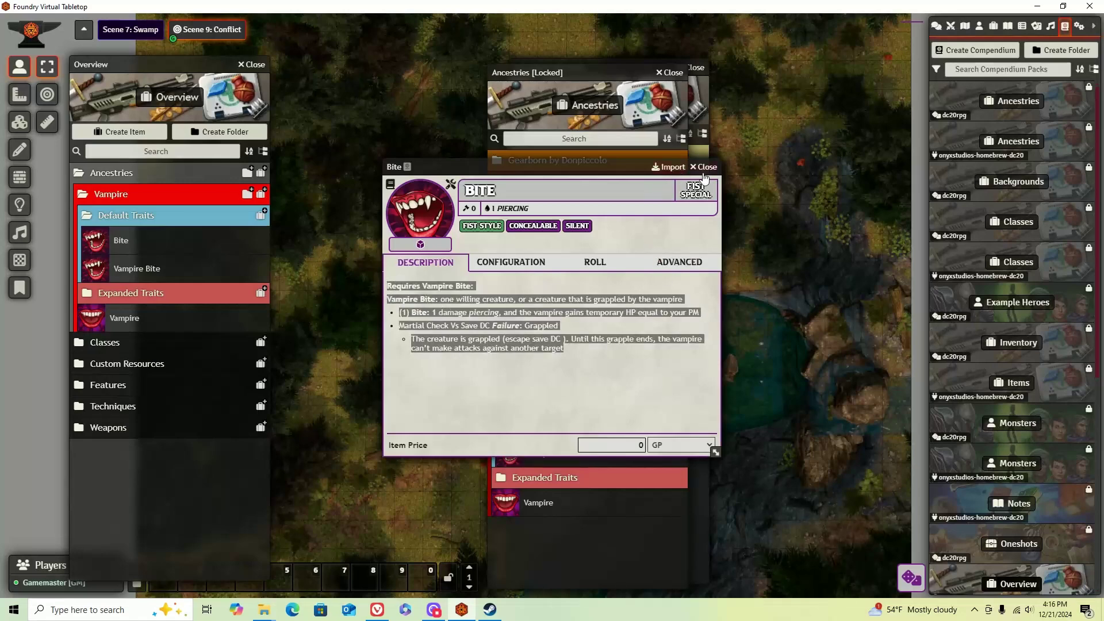
{"action": "left_click", "coordinate": [591, 363]}
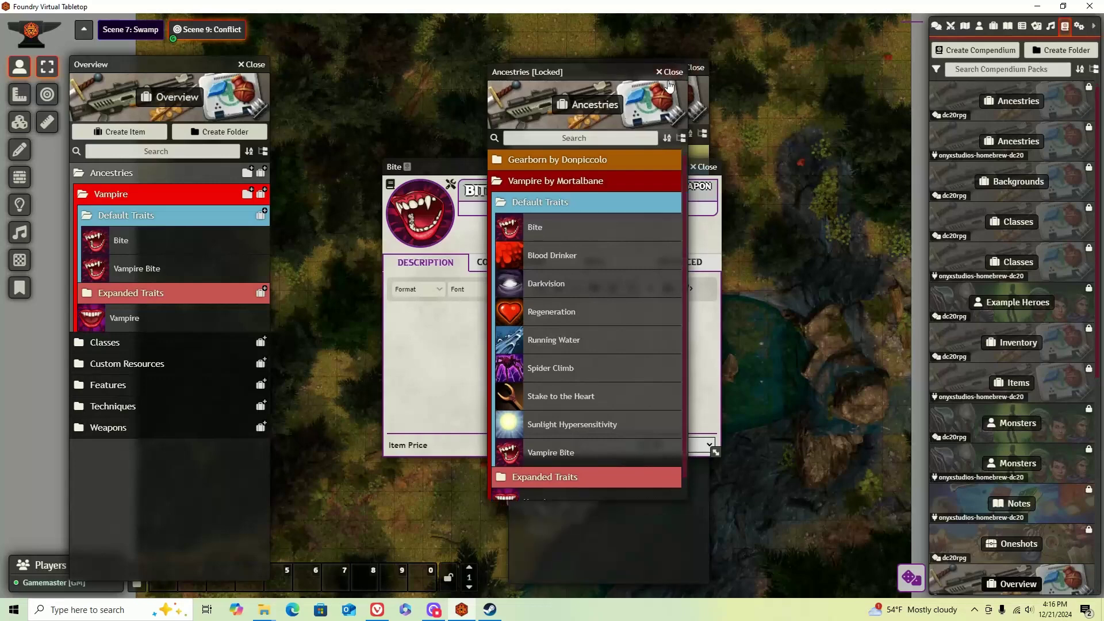
{"action": "left_click", "coordinate": [462, 324]}
{"action": "key", "text": "ctrl+v"}
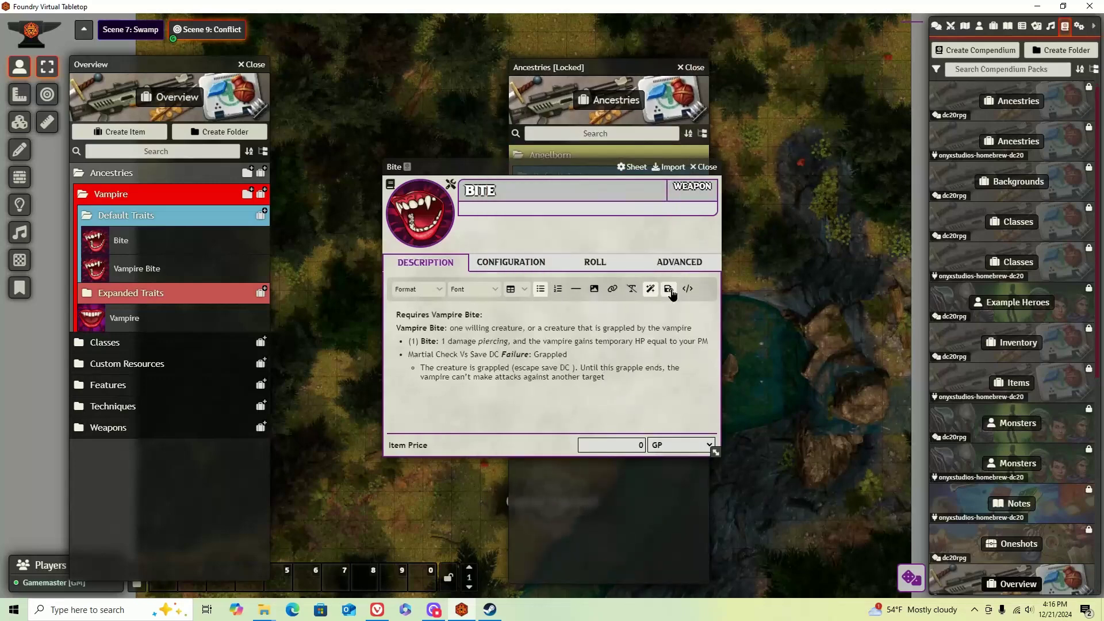
{"action": "left_click", "coordinate": [669, 289]}
Set the Bite weapon's type to Melee and its roll action type to Other, and check its description for the damage.
{"action": "left_click", "coordinate": [511, 264]}
{"action": "left_click", "coordinate": [595, 281]}
{"action": "left_click", "coordinate": [569, 310]}
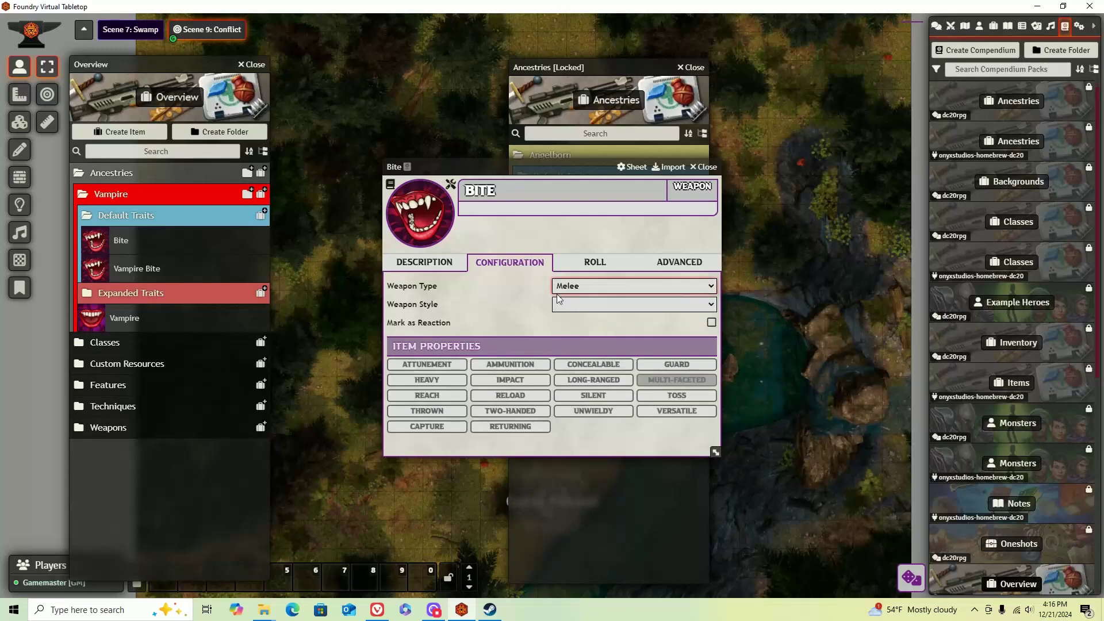
{"action": "left_click", "coordinate": [593, 263]}
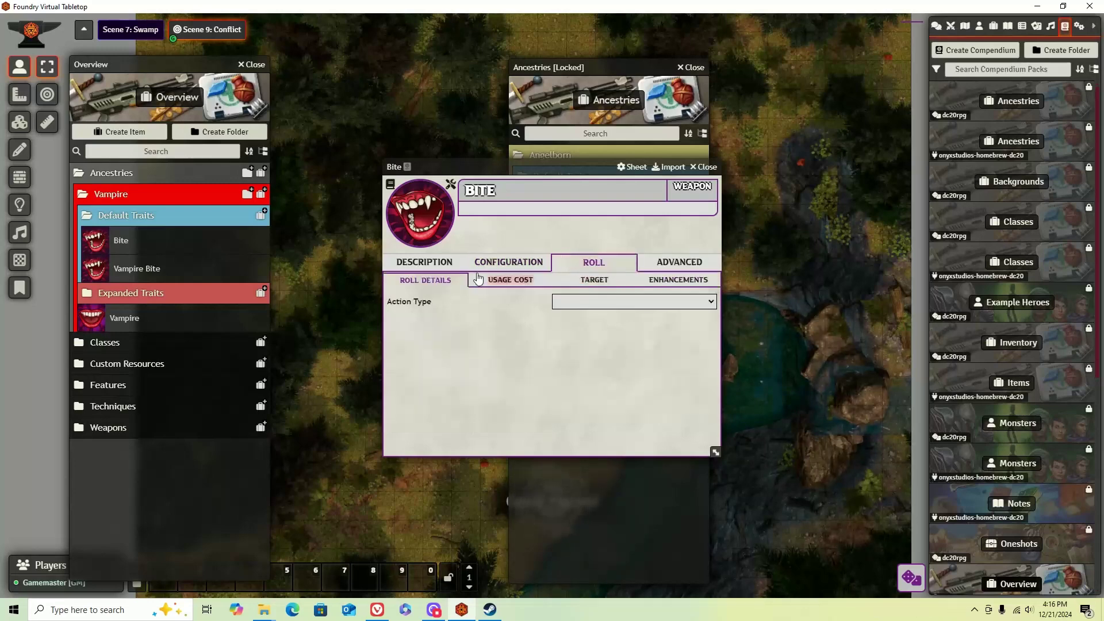
{"action": "left_click", "coordinate": [593, 303]}
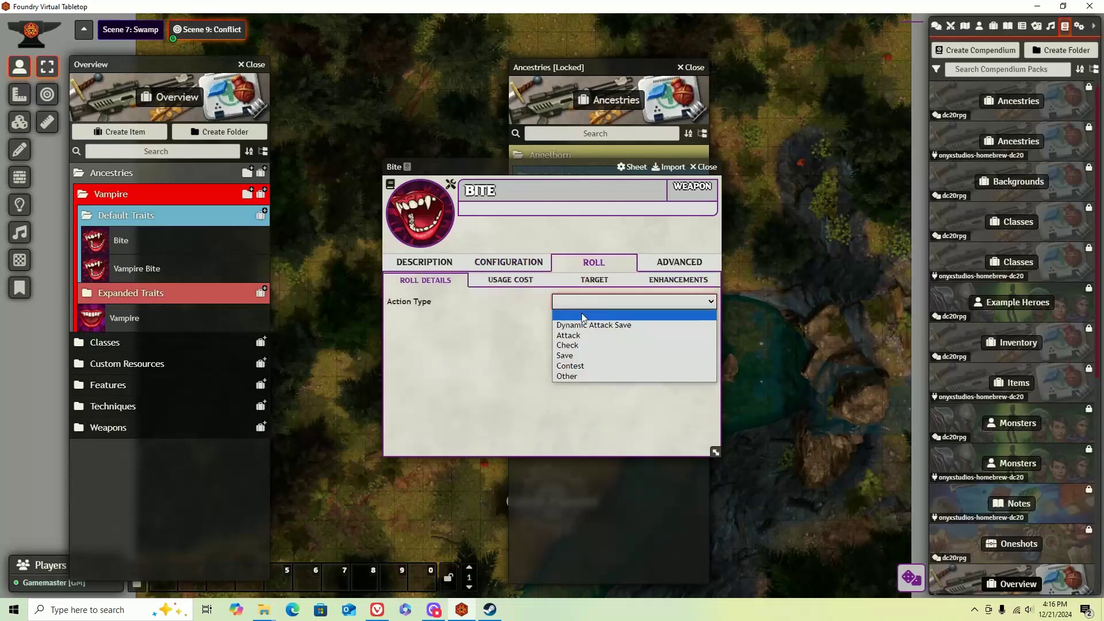
{"action": "left_click", "coordinate": [582, 374]}
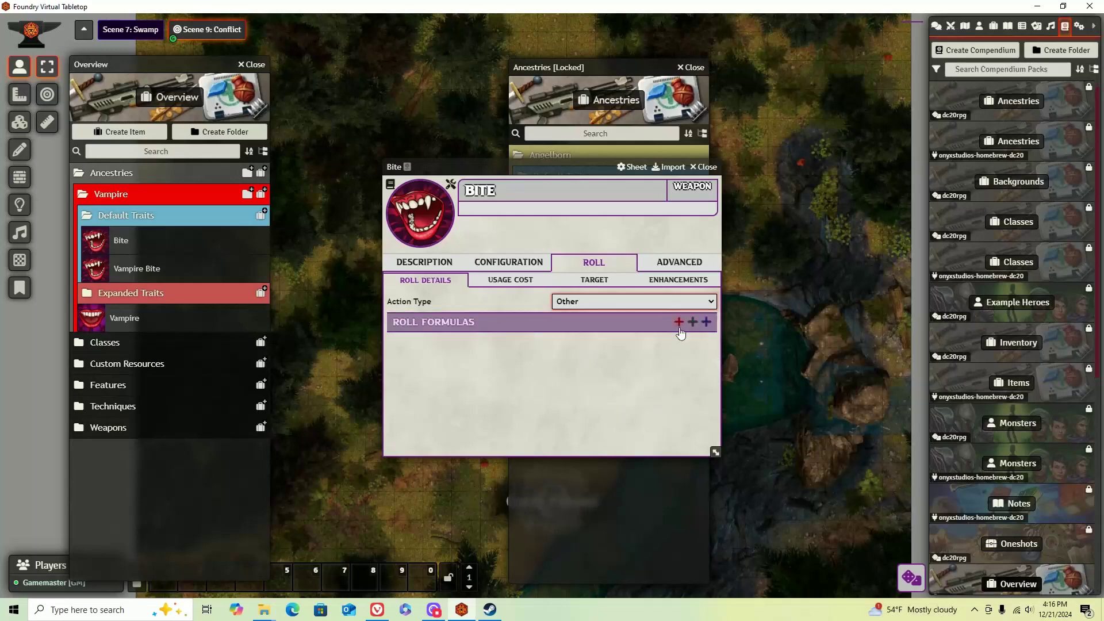
{"action": "left_click", "coordinate": [437, 271]}
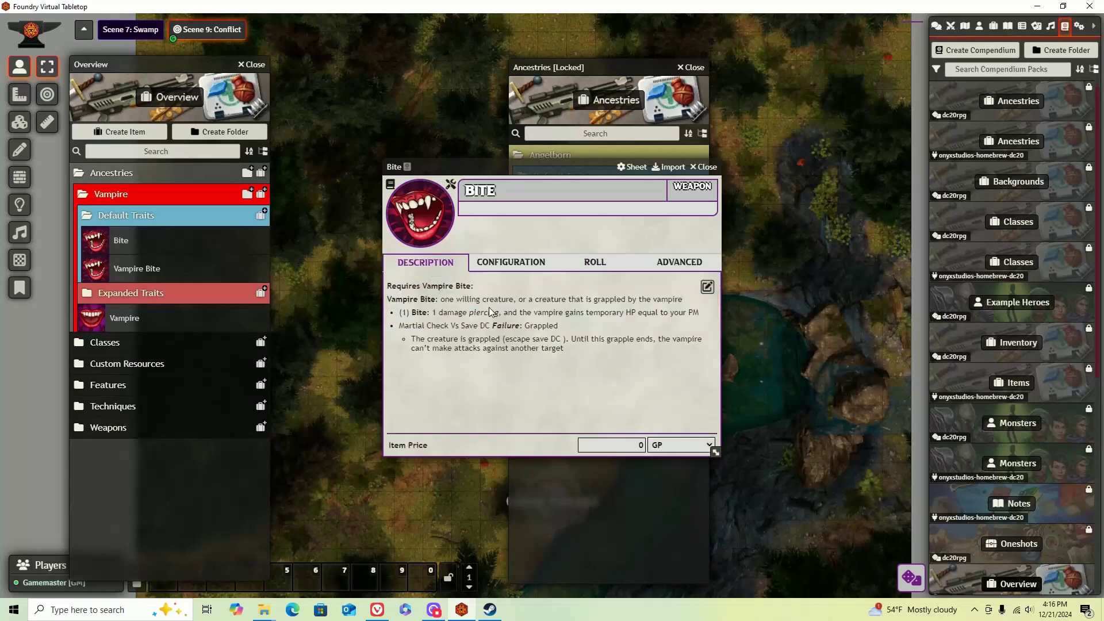
Add a damage formula of 1 Piercing to the Bite weapon's roll details.
{"action": "left_click", "coordinate": [588, 271]}
{"action": "left_click", "coordinate": [513, 265]}
{"action": "left_click", "coordinate": [580, 267]}
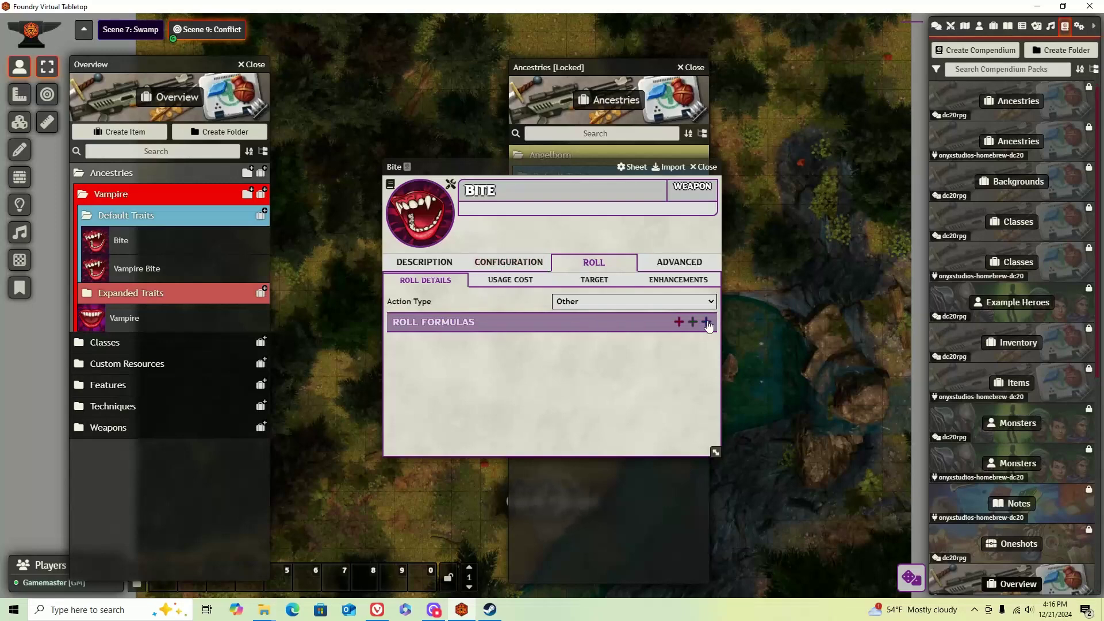
{"action": "left_click", "coordinate": [678, 322]}
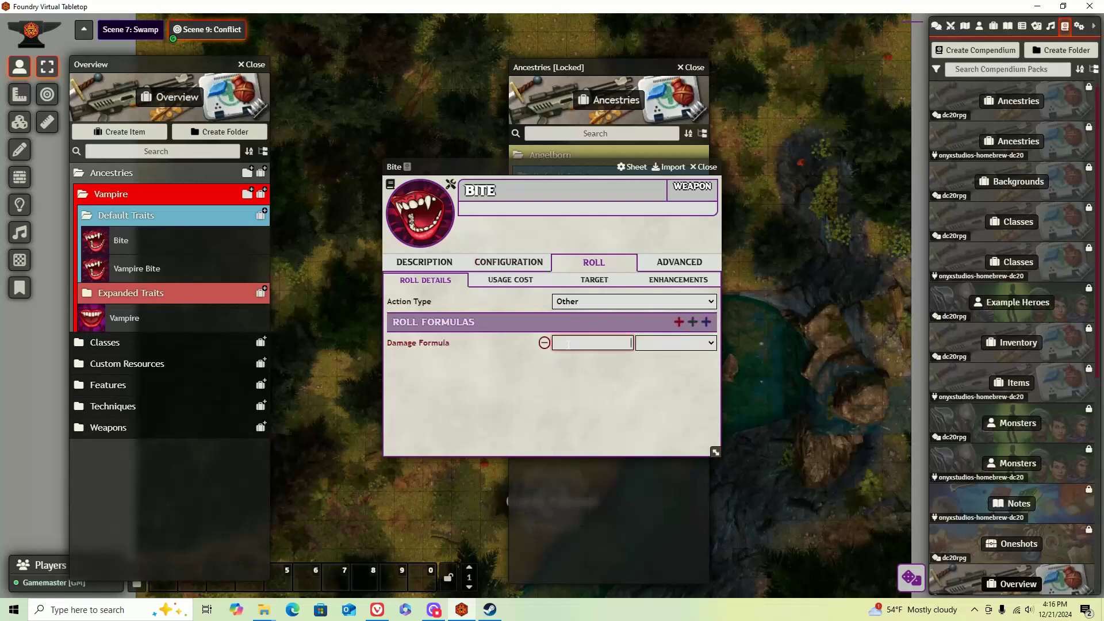
{"action": "left_click", "coordinate": [711, 343]}
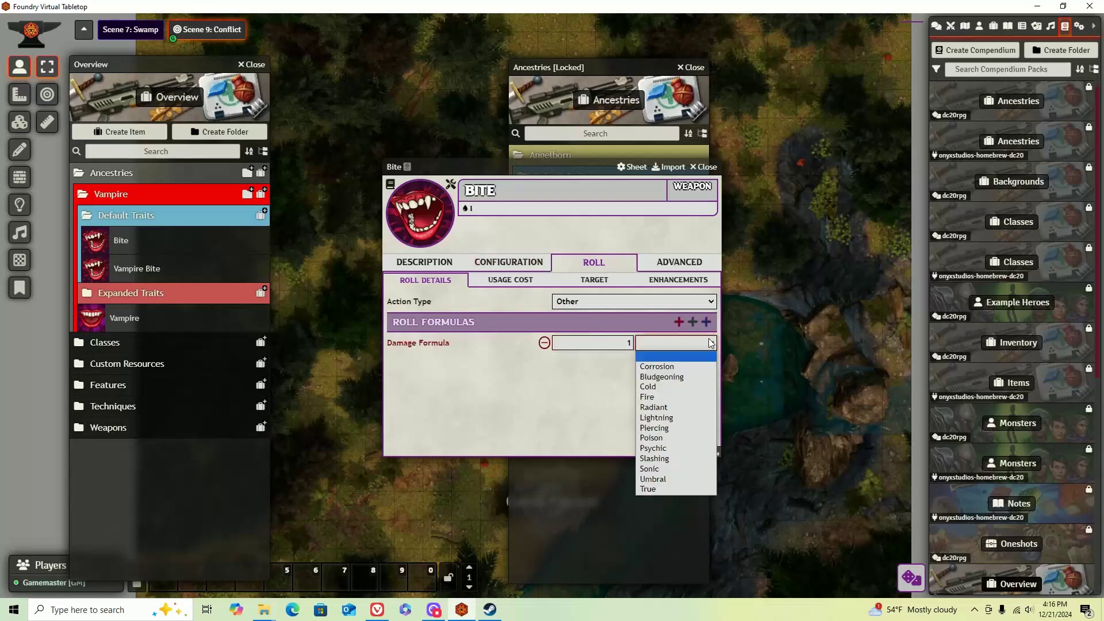
{"action": "left_click", "coordinate": [661, 429]}
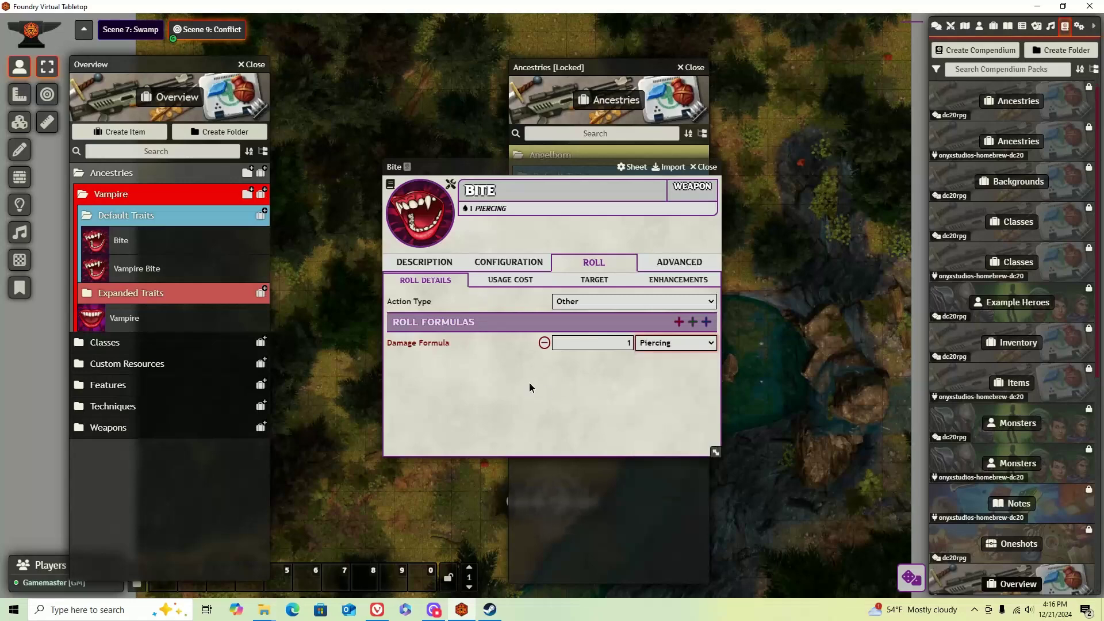
Set the Bite weapon's usage cost to 1 action point and review its enhancements and damage formula.
{"action": "left_click", "coordinate": [509, 281]}
{"action": "left_click", "coordinate": [498, 305]}
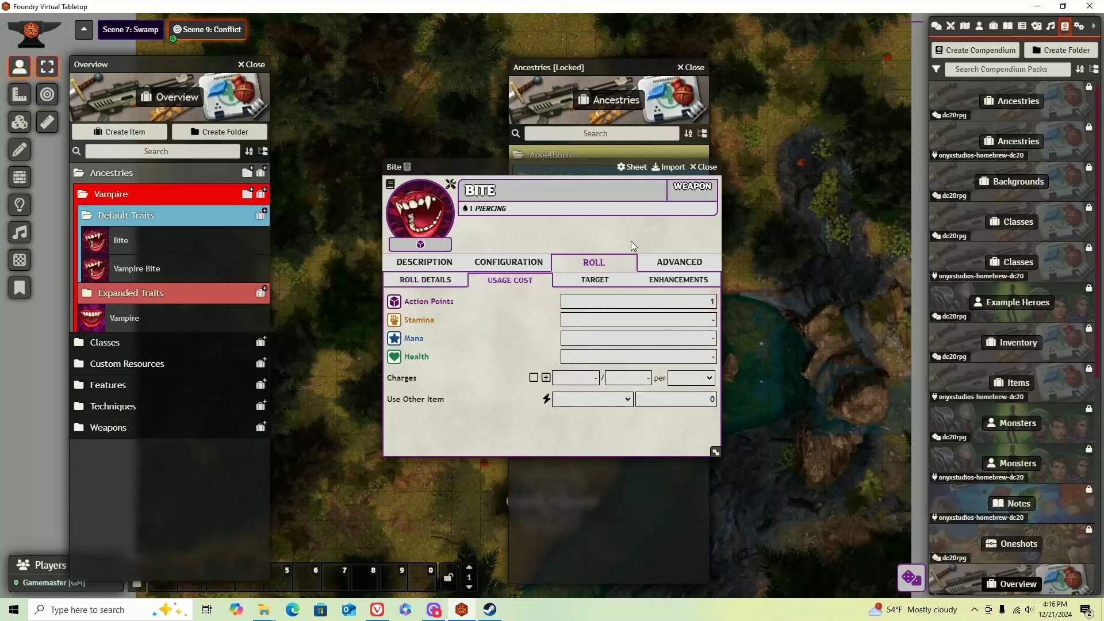
{"action": "left_click", "coordinate": [670, 282]}
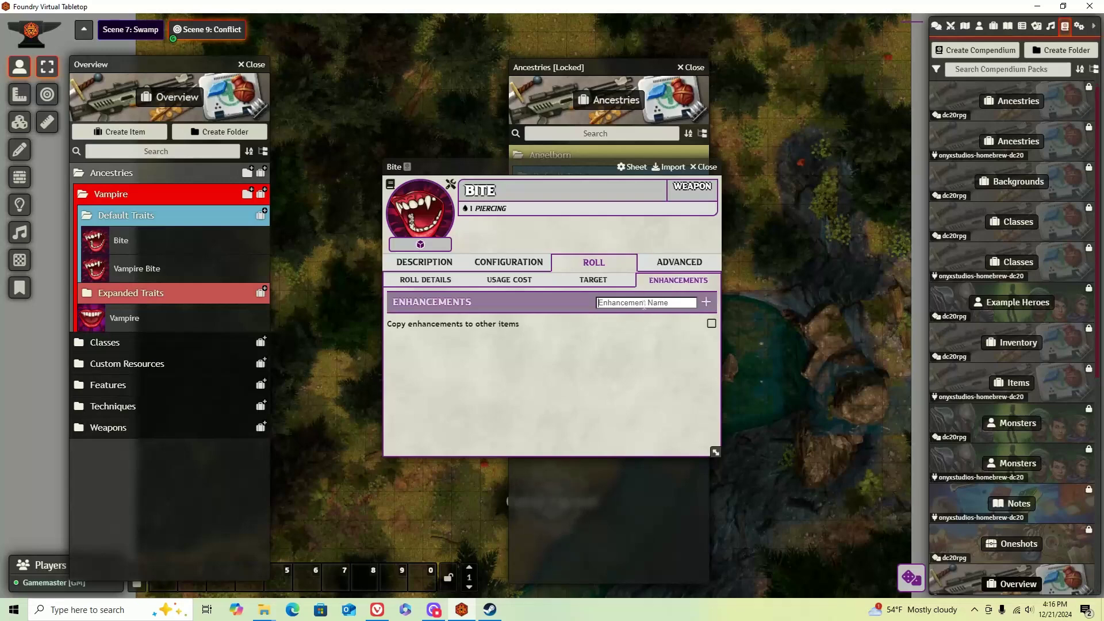
{"action": "left_click", "coordinate": [425, 280]}
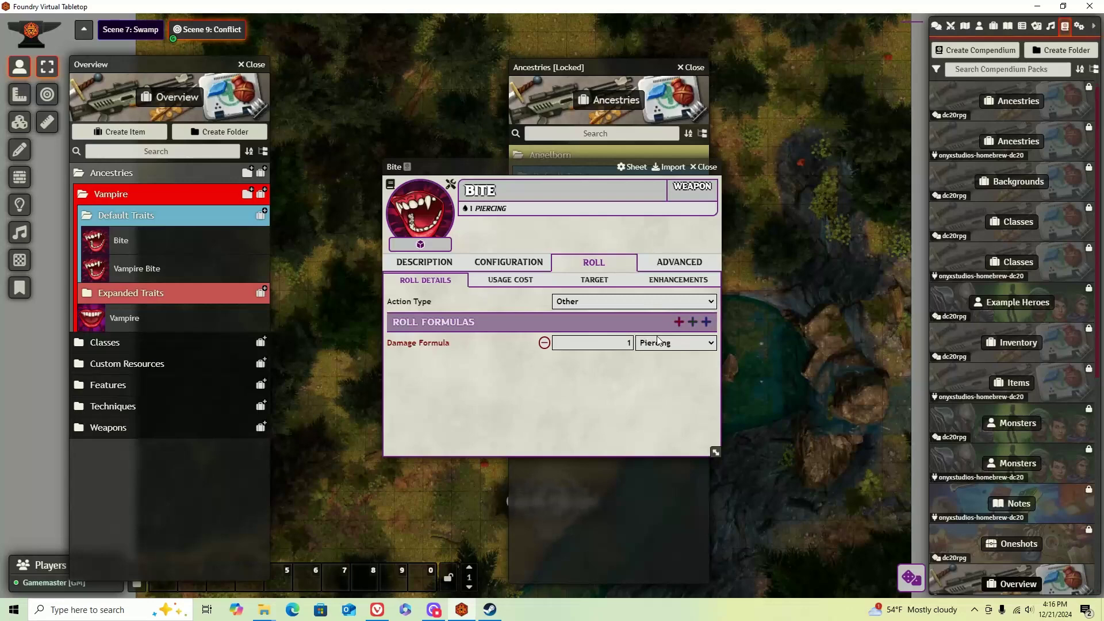
Add an enhancement named "Heal" to the Bite weapon.
{"action": "left_click", "coordinate": [678, 280]}
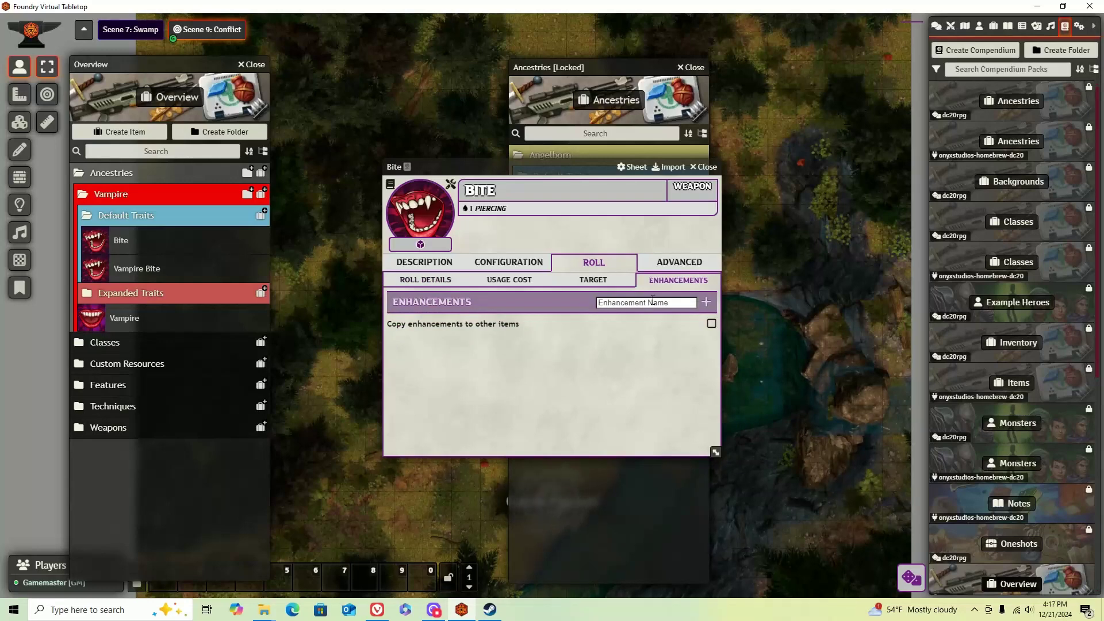
{"action": "type", "text": "Heal"}
{"action": "left_click", "coordinate": [710, 302]}
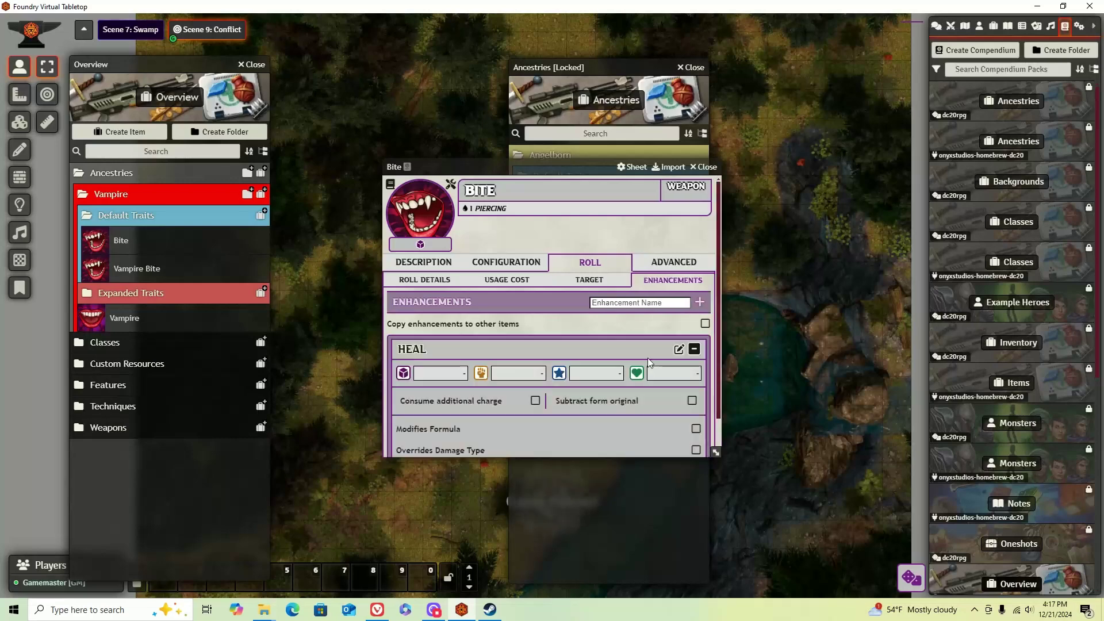
{"action": "scroll", "coordinate": [516, 346], "scroll_direction": "down", "scroll_amount": 1}
{"action": "left_click", "coordinate": [464, 337]}
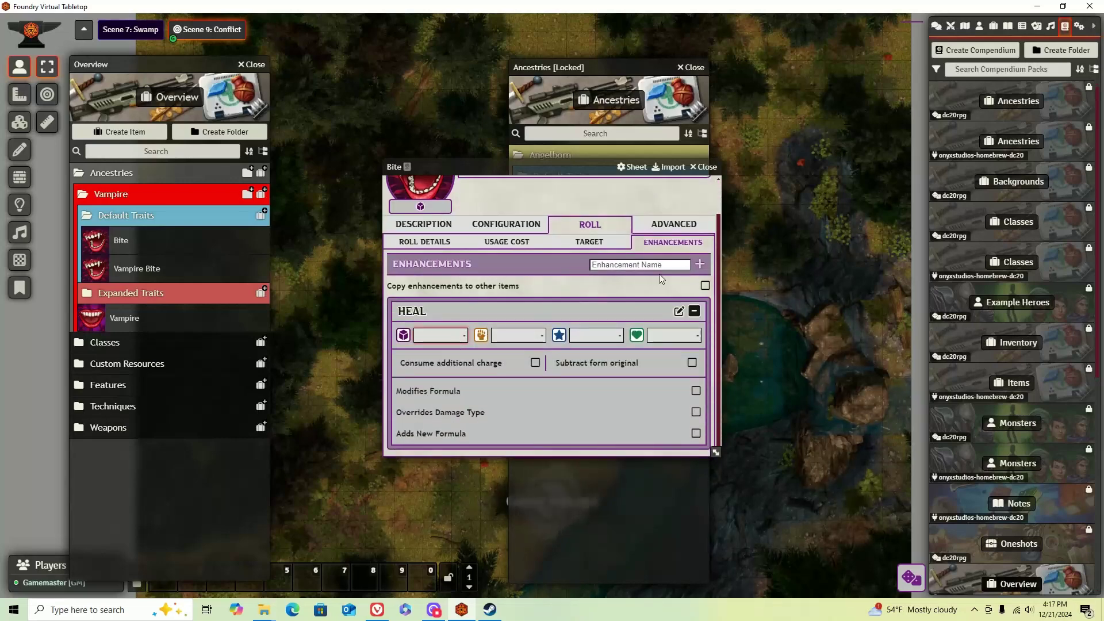
Give the Heal enhancement the description "(Use this on yourself to heal you after the bite is made)." and save it.
{"action": "left_click", "coordinate": [679, 313]}
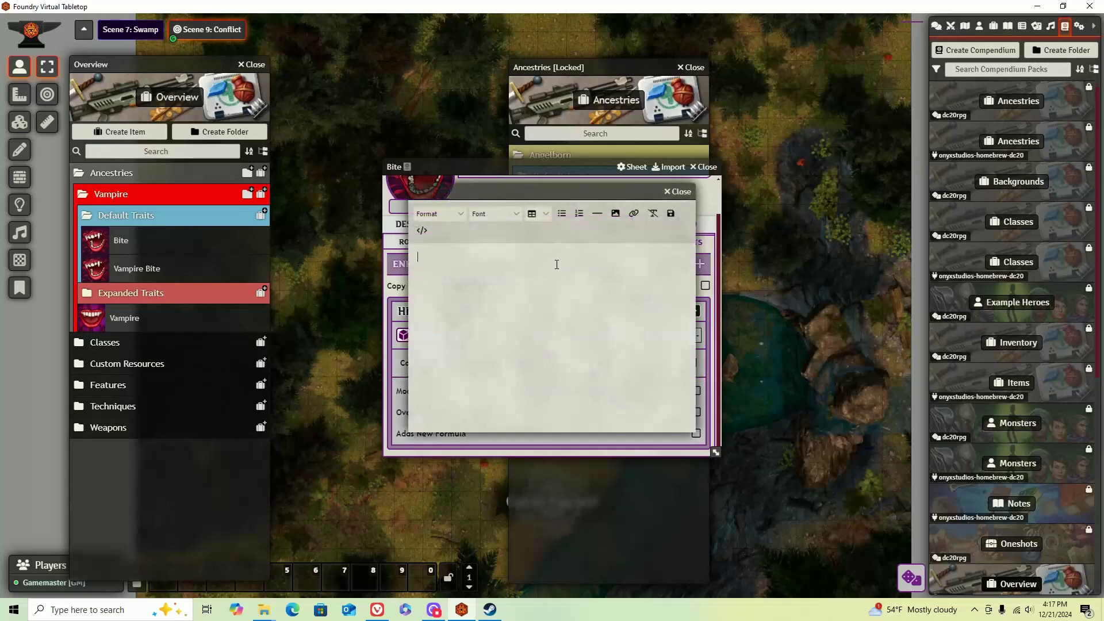
{"action": "left_click", "coordinate": [557, 264]}
{"action": "type", "text": "(Use this oin yourself tyto"}
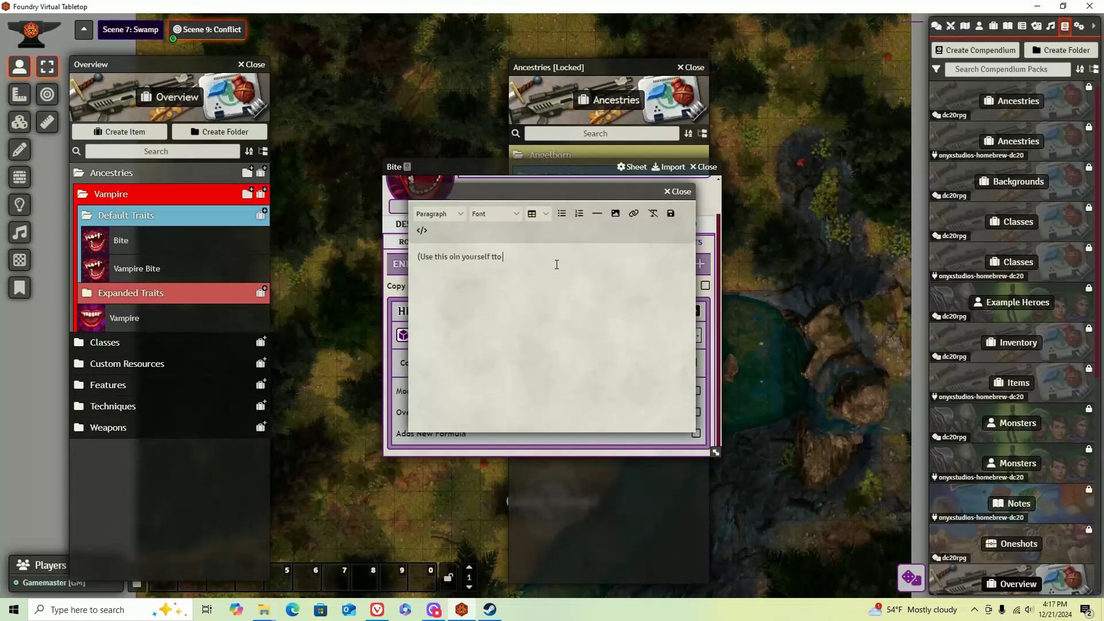
{"action": "key", "text": "BackSpace"}
{"action": "key", "text": "BackSpace"}
{"action": "type", "text": "o heal you after the bite is made"}
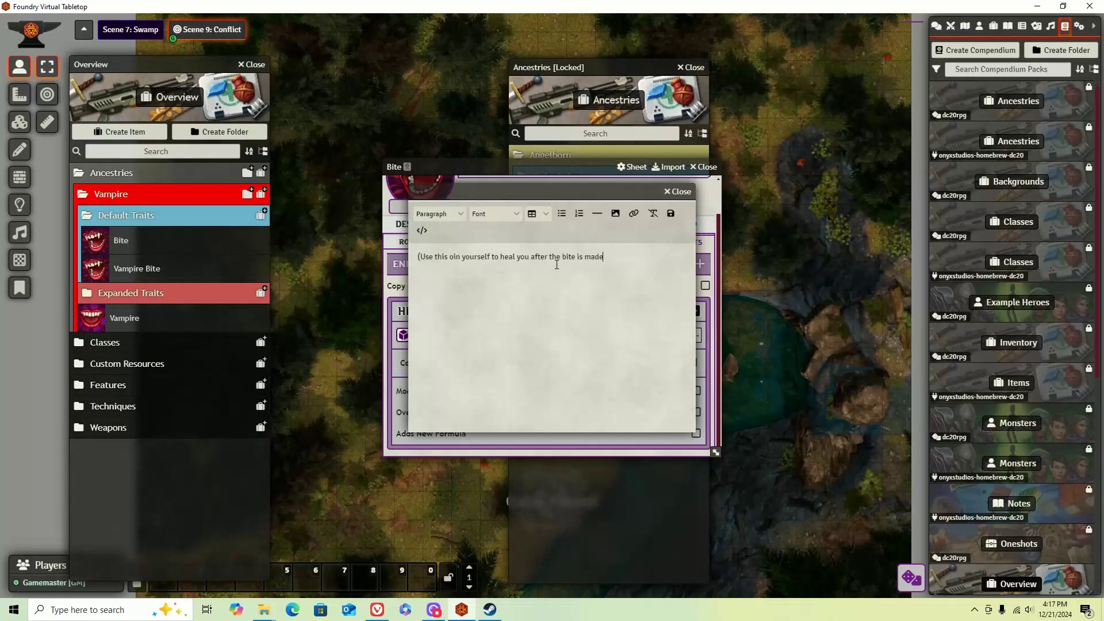
{"action": "type", "text": ")."}
{"action": "left_click", "coordinate": [457, 257]}
{"action": "key", "text": "BackSpace"}
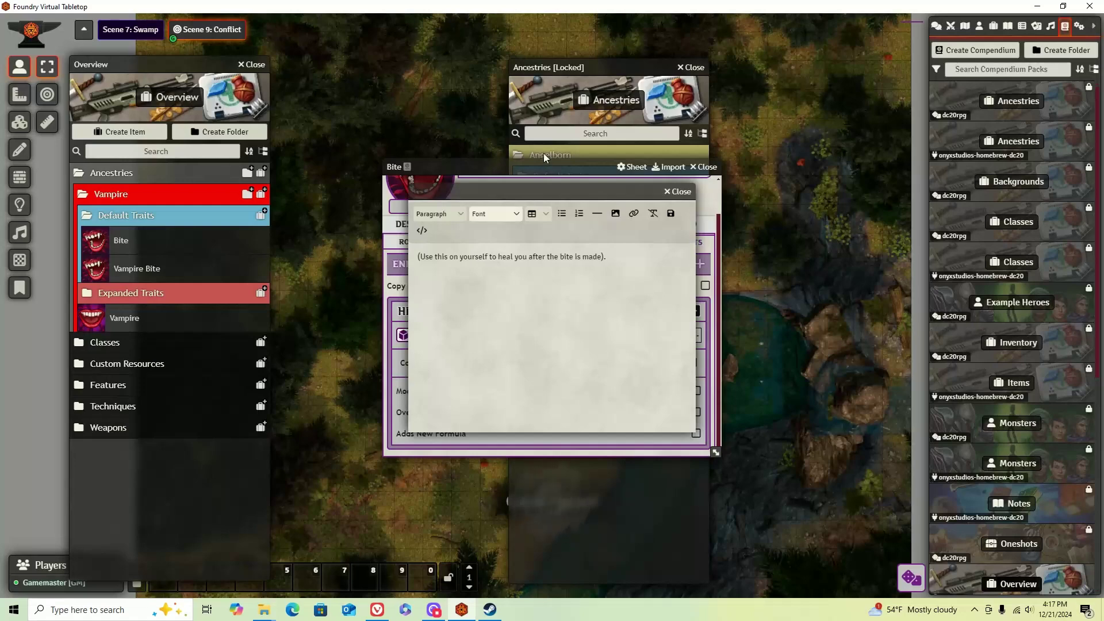
{"action": "left_click", "coordinate": [669, 214]}
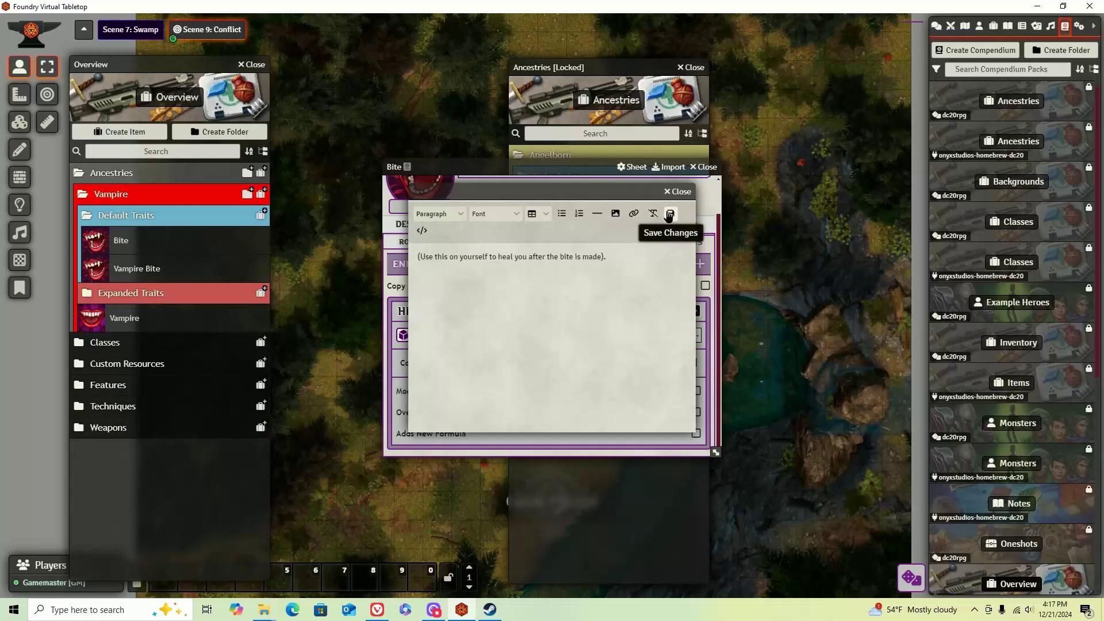
Set the Heal enhancement's action point cost to -1 and have it modify the formula by -1.
{"action": "left_click", "coordinate": [434, 333]}
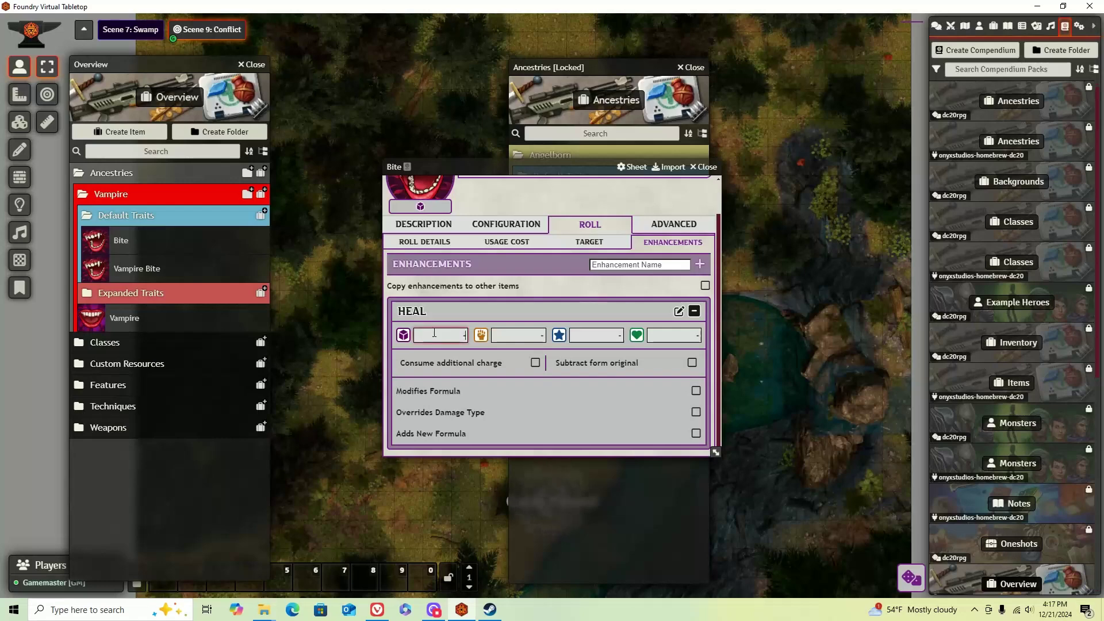
{"action": "left_click", "coordinate": [471, 289]}
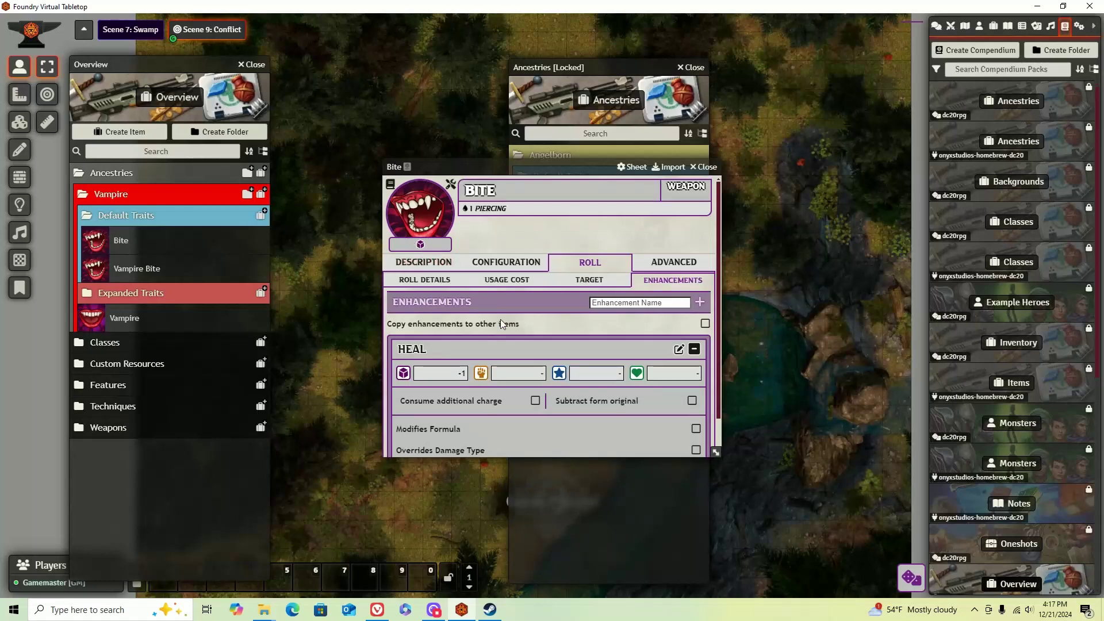
{"action": "scroll", "coordinate": [523, 343], "scroll_direction": "down", "scroll_amount": 1}
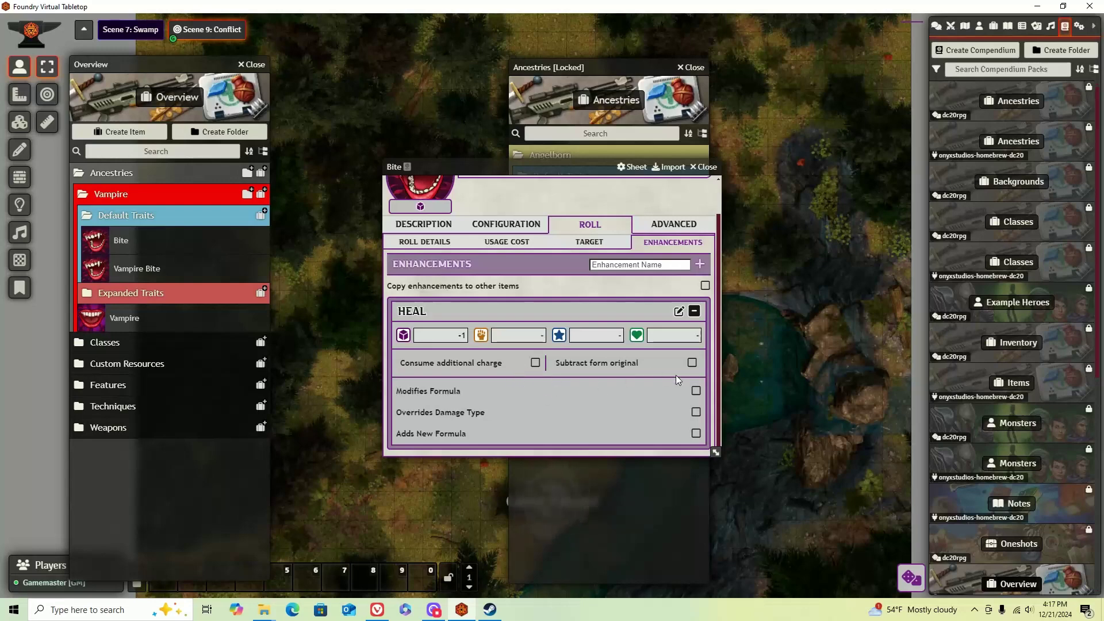
{"action": "left_click", "coordinate": [696, 391]}
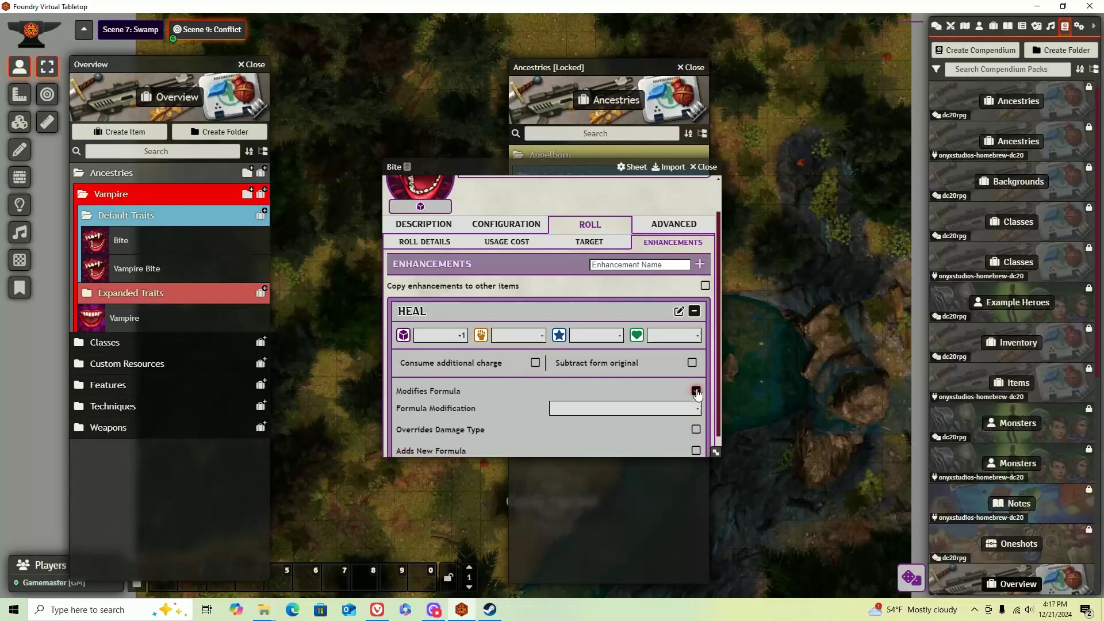
{"action": "left_click", "coordinate": [664, 404]}
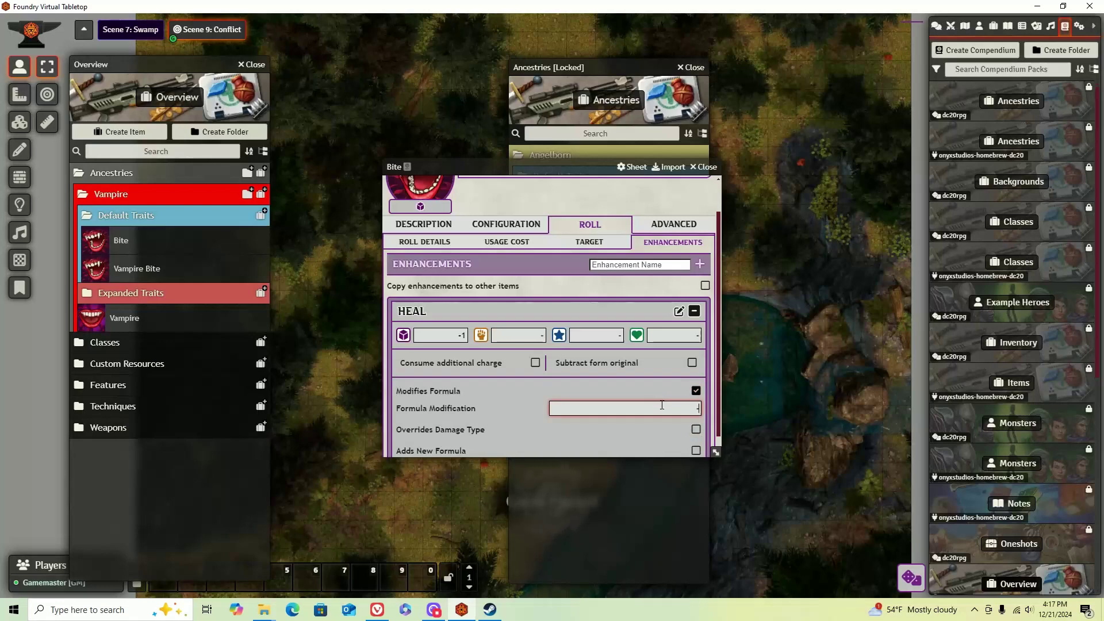
{"action": "type", "text": "-1"}
{"action": "left_click", "coordinate": [556, 393]}
{"action": "scroll", "coordinate": [556, 393], "scroll_direction": "down", "scroll_amount": 1}
{"action": "left_click", "coordinate": [696, 434]}
{"action": "scroll", "coordinate": [673, 427], "scroll_direction": "down", "scroll_amount": 1}
{"action": "left_click", "coordinate": [603, 420]}
{"action": "left_click", "coordinate": [578, 436]}
{"action": "left_click", "coordinate": [580, 435]}
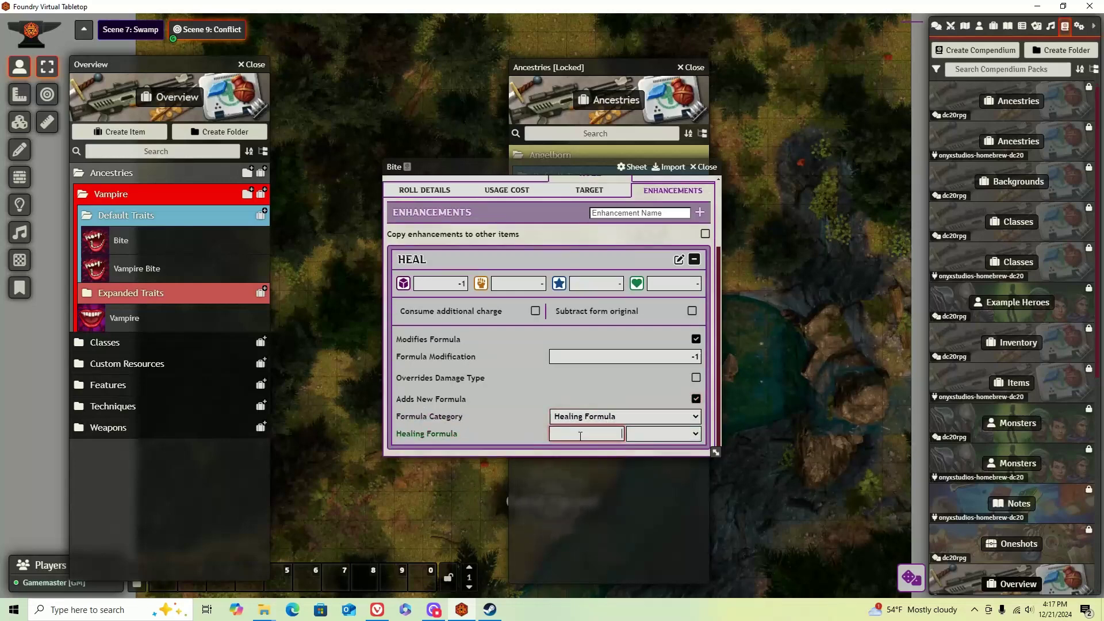
{"action": "type", "text": "@prime"}
{"action": "left_click", "coordinate": [662, 434]}
{"action": "left_click", "coordinate": [644, 469]}
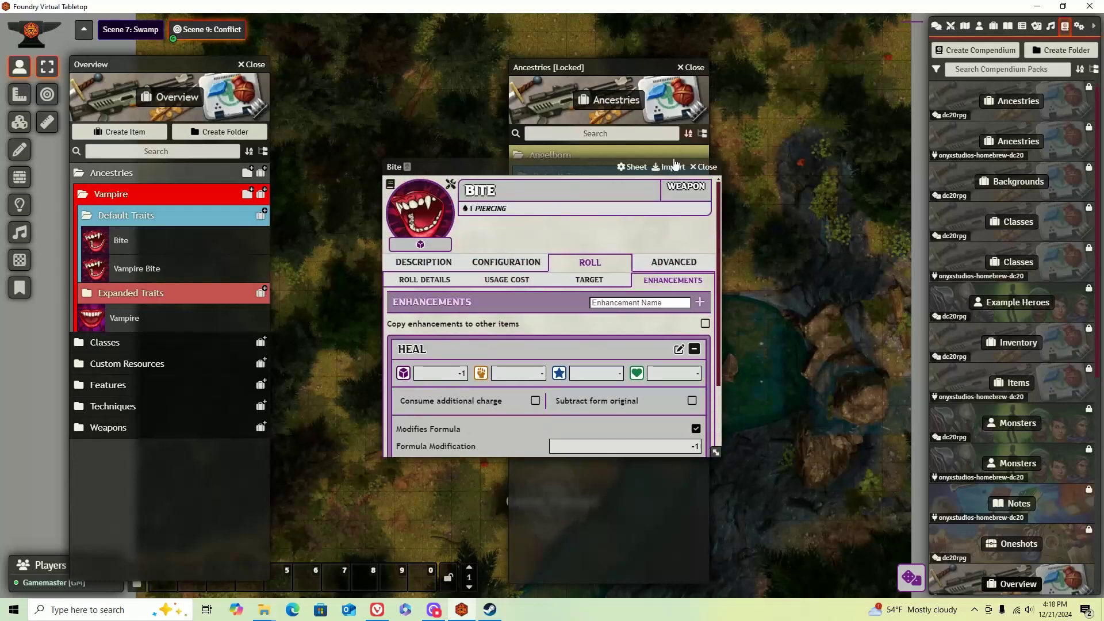
{"action": "left_click", "coordinate": [704, 168]}
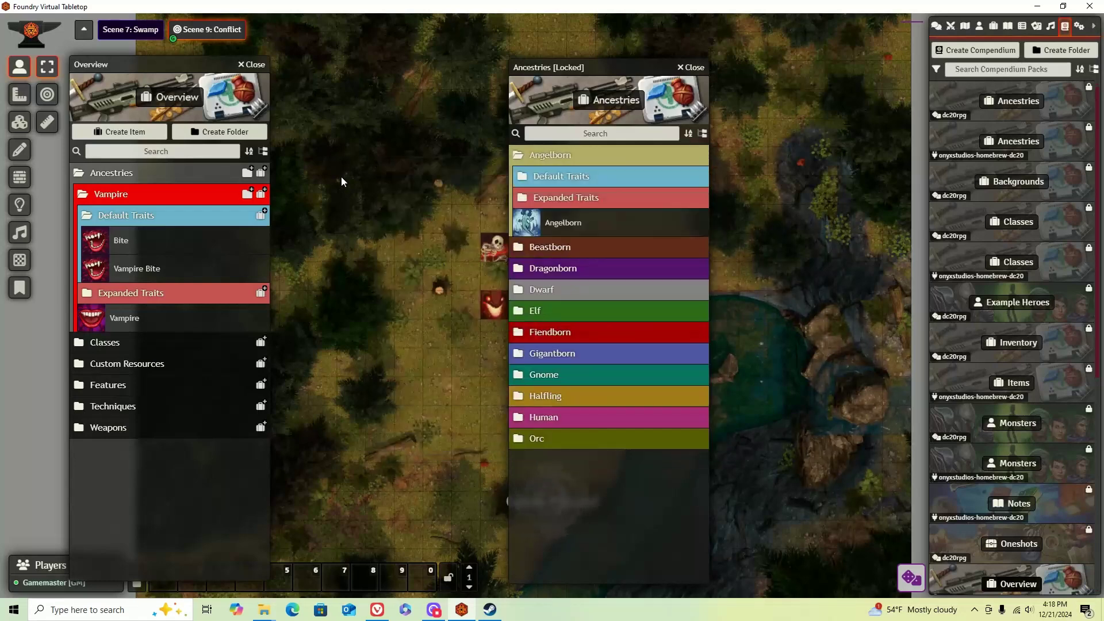
Set the Vampire Bite feature's choice point cost to 5.
{"action": "left_click", "coordinate": [134, 275]}
{"action": "left_click", "coordinate": [524, 266]}
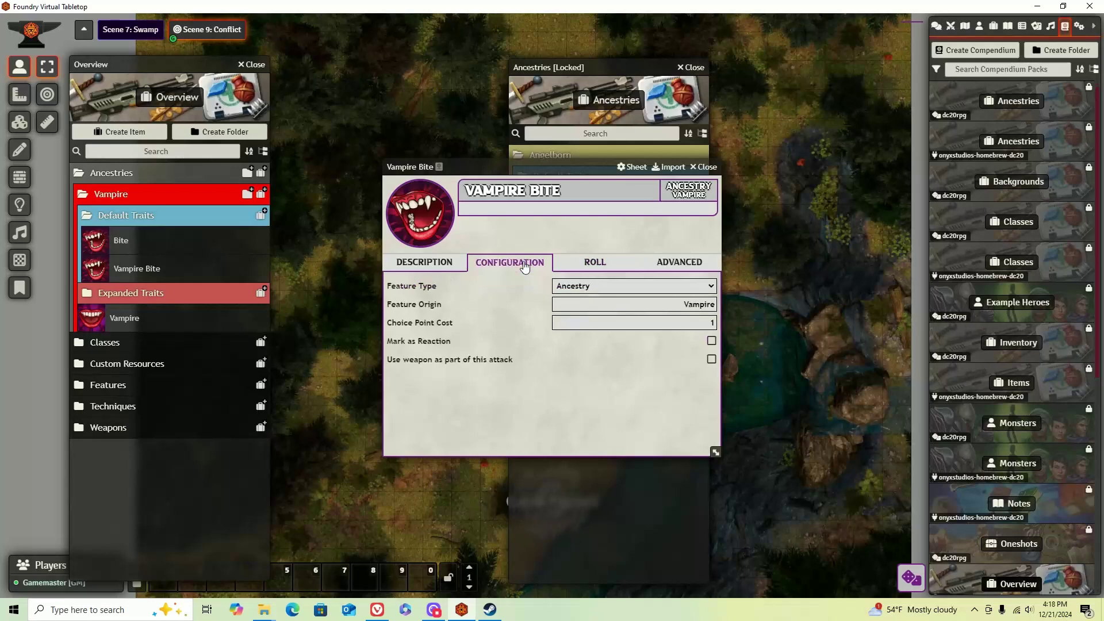
{"action": "left_click", "coordinate": [701, 318]}
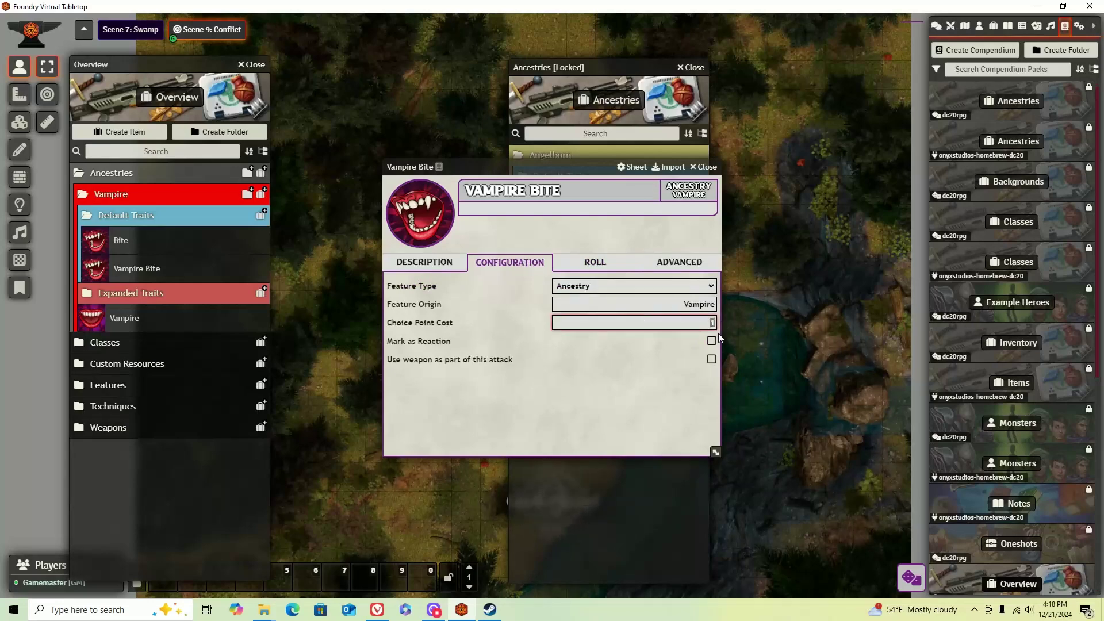
{"action": "type", "text": "5"}
Add the Bite weapon to Vampire Bite's provided advancement, save the advancement, and close the sheet.
{"action": "left_click", "coordinate": [653, 268]}
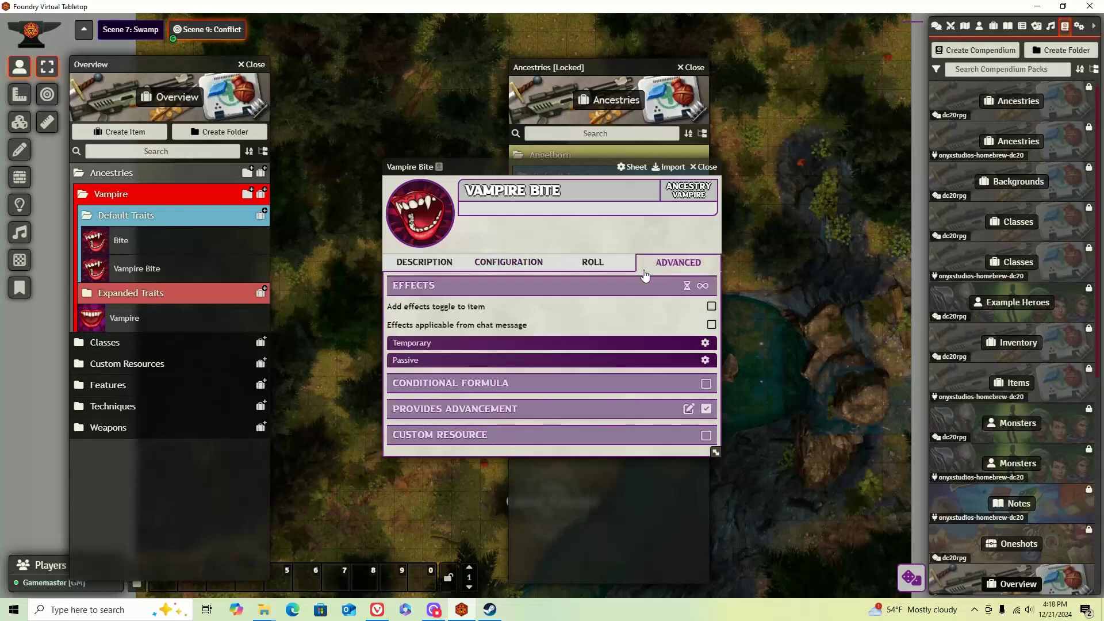
{"action": "left_click", "coordinate": [688, 409]}
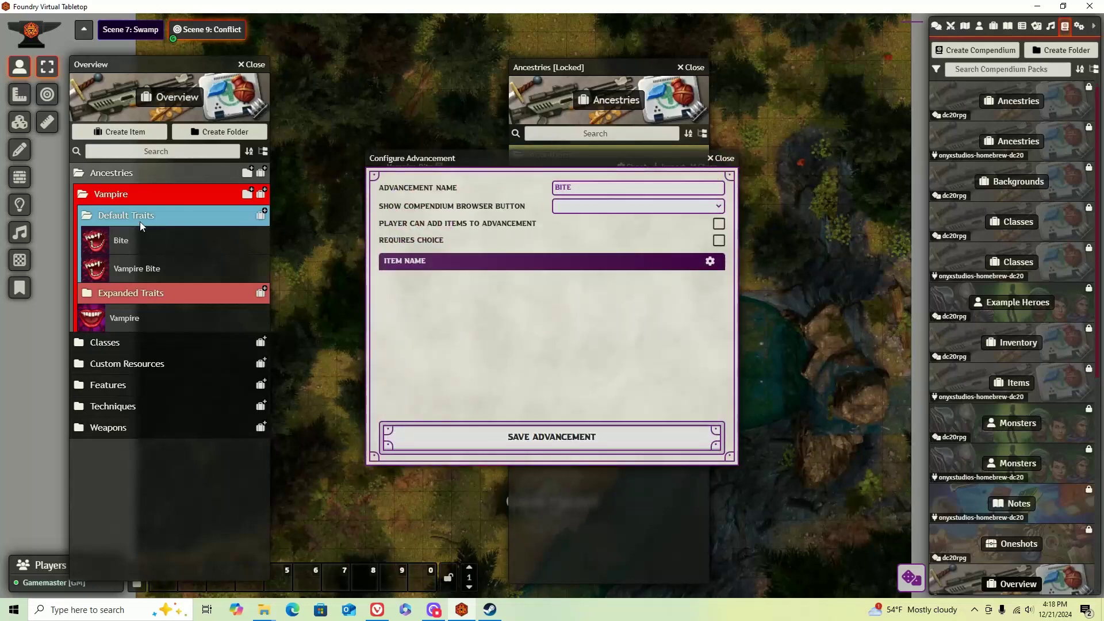
{"action": "left_click_drag", "start_coordinate": [113, 240], "coordinate": [374, 329]}
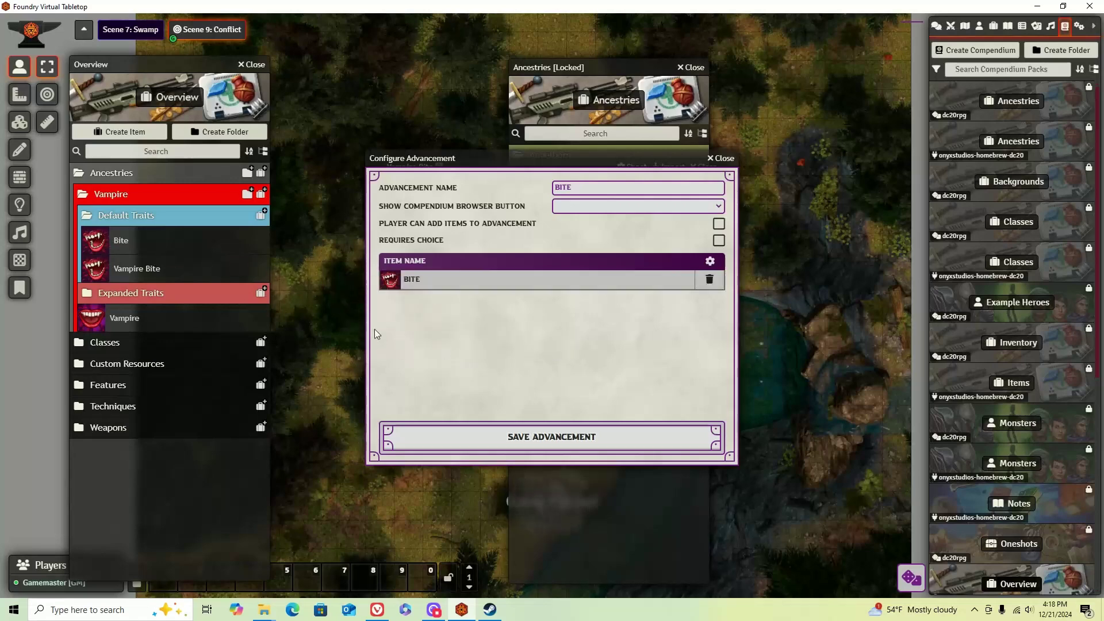
{"action": "left_click", "coordinate": [486, 436]}
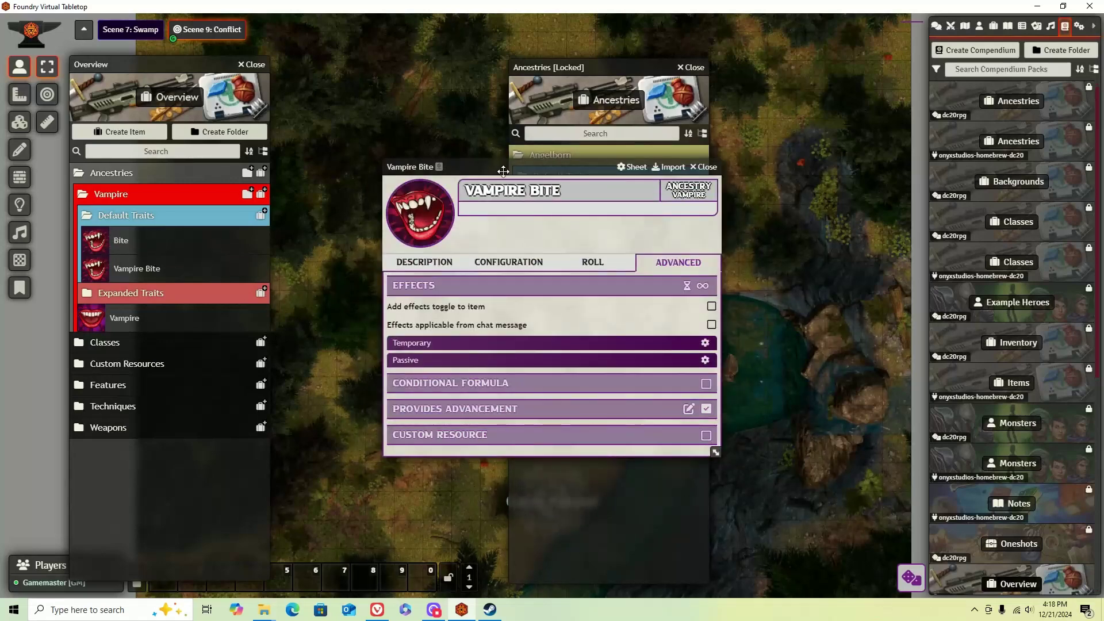
{"action": "left_click", "coordinate": [716, 170]}
Check Vampire Bite's advancement, add Vampire Bite to the Vampire ancestry's Vampire Traits advancement, and save it.
{"action": "left_click", "coordinate": [118, 322]}
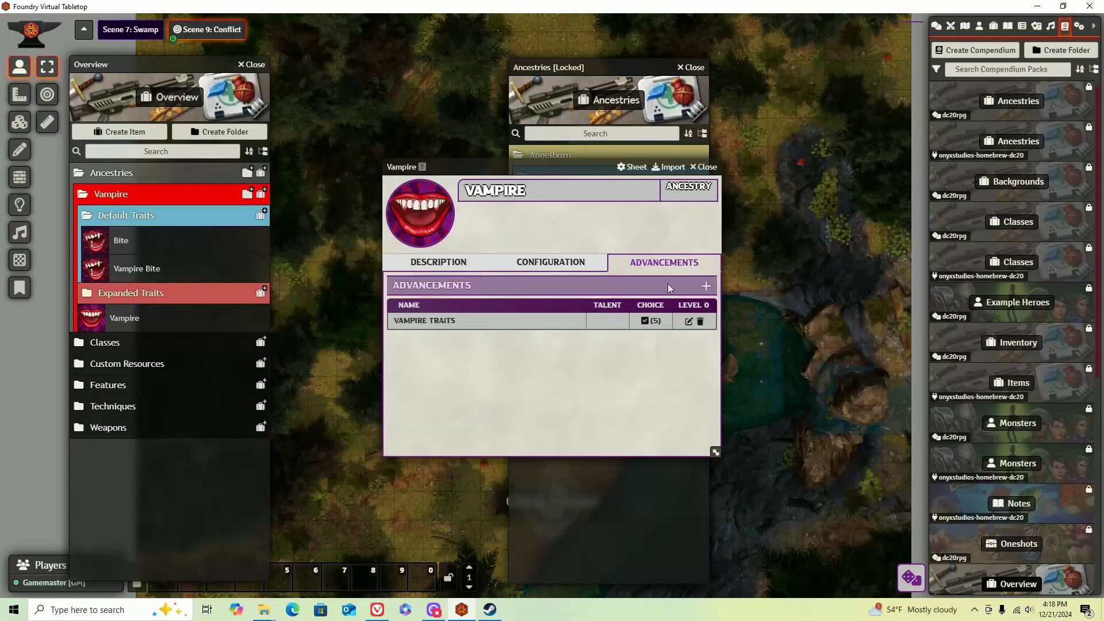
{"action": "left_click", "coordinate": [689, 322]}
{"action": "left_click", "coordinate": [137, 265]}
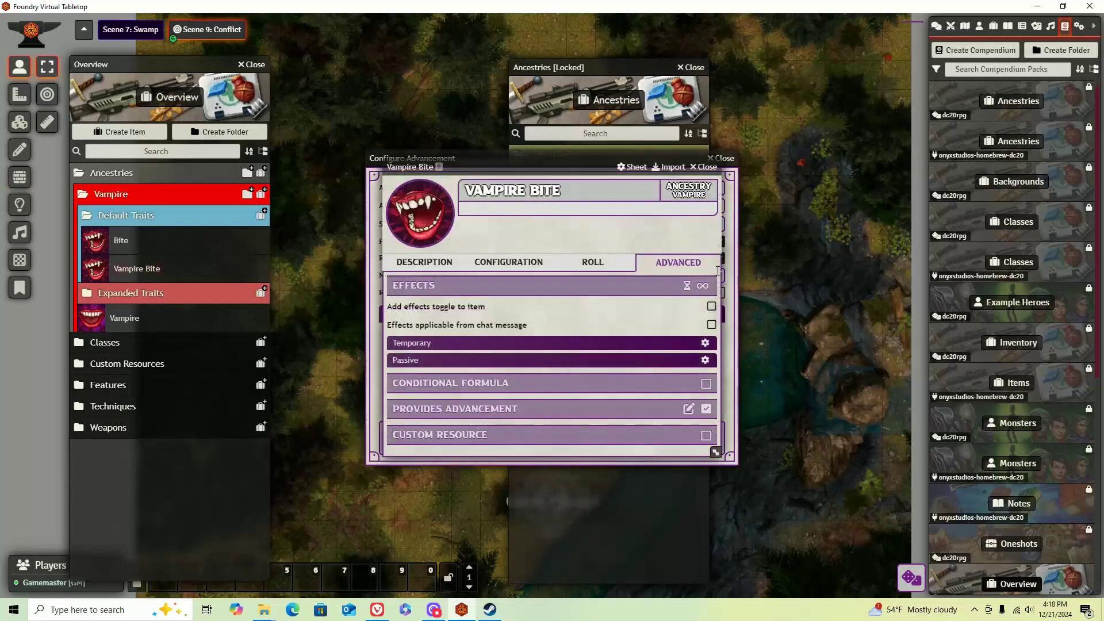
{"action": "left_click", "coordinate": [688, 409]}
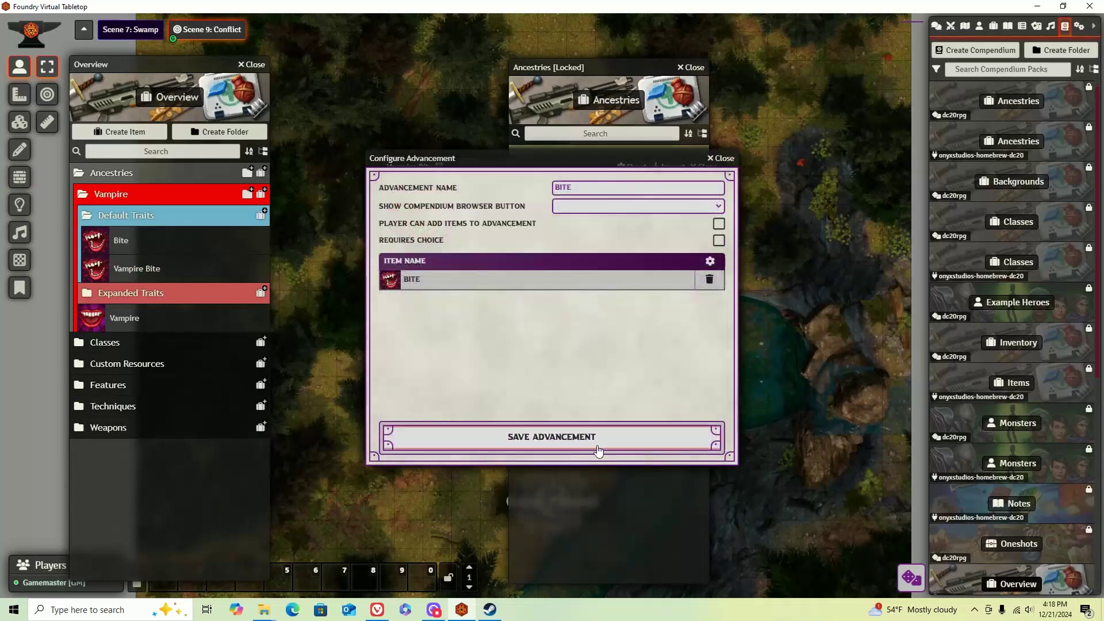
{"action": "left_click", "coordinate": [415, 159]}
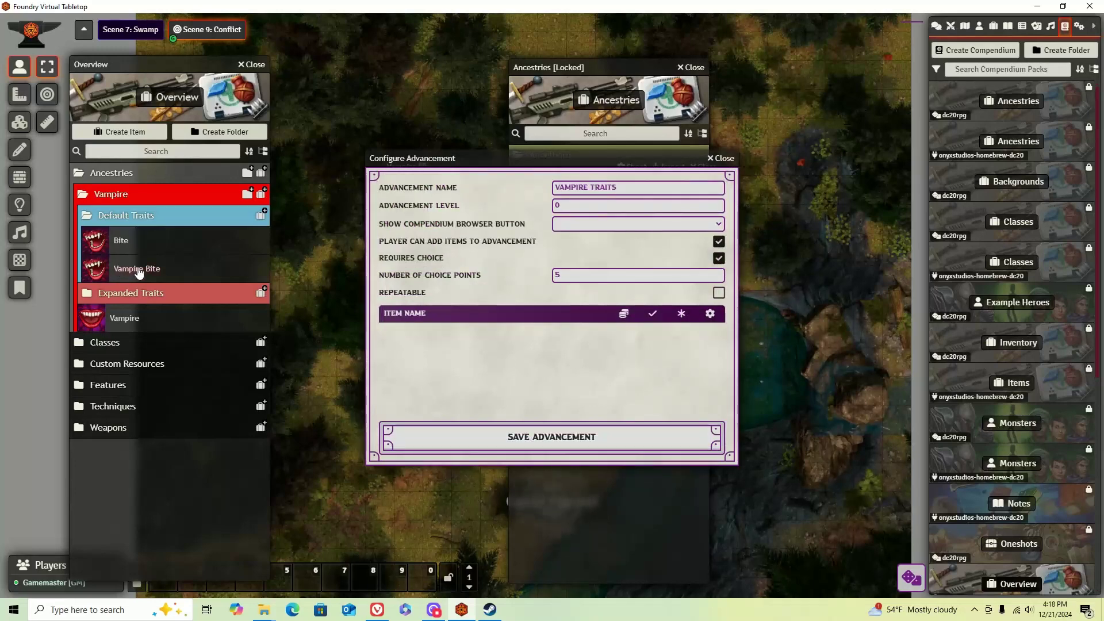
{"action": "left_click_drag", "start_coordinate": [137, 270], "coordinate": [532, 357]}
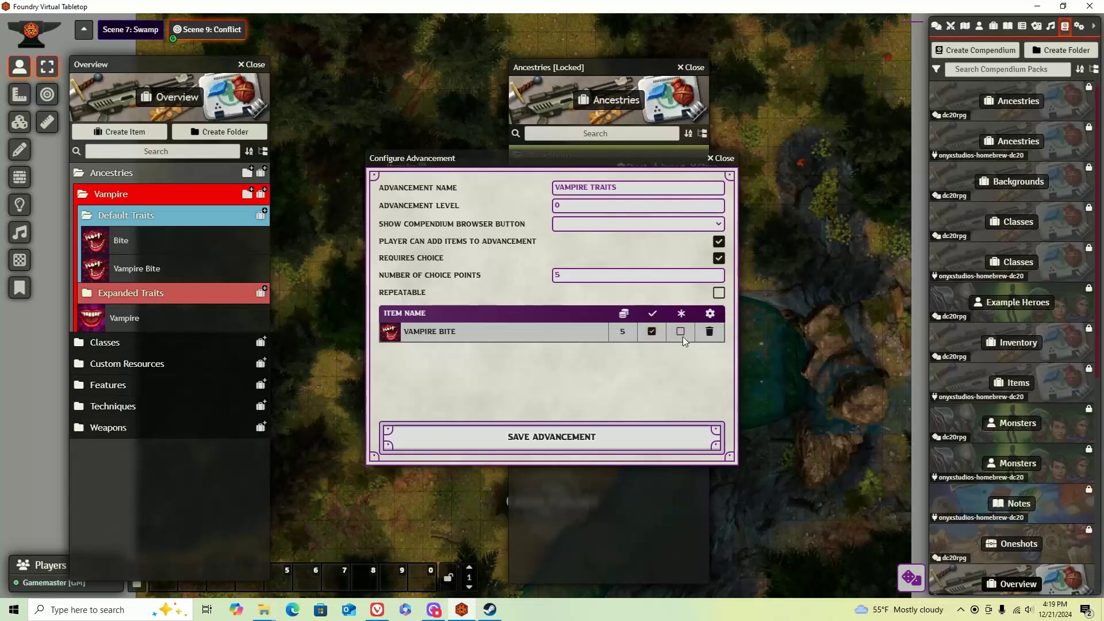
{"action": "left_click", "coordinate": [579, 438]}
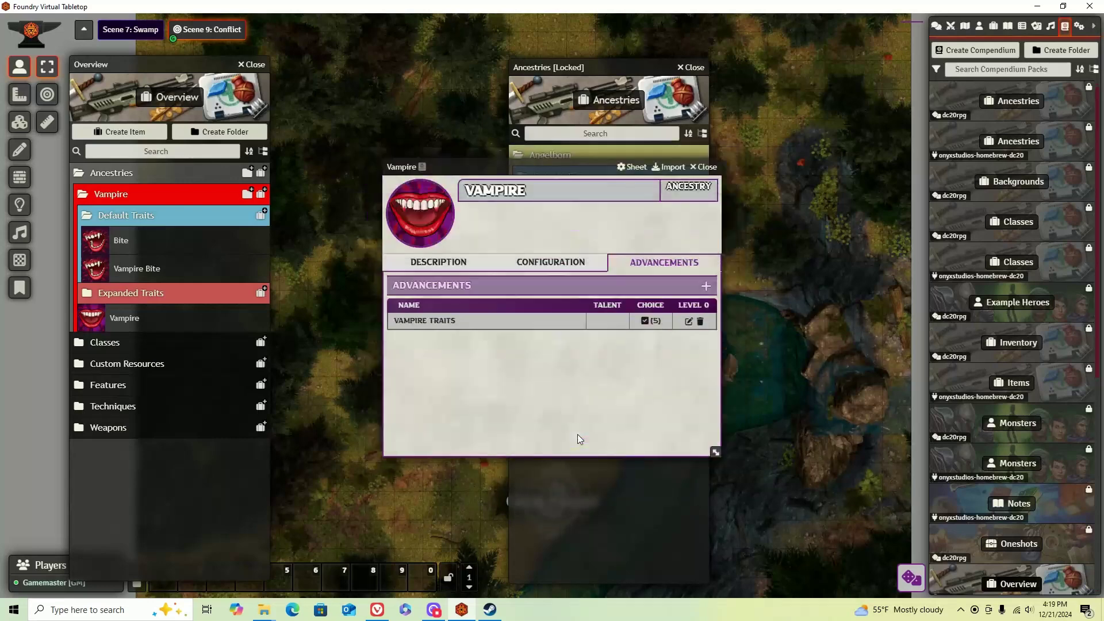
Rename the Vampire ancestry in the Overview compendium to Vampire (Overview) and close its sheet.
{"action": "left_click", "coordinate": [706, 167]}
{"action": "left_click", "coordinate": [697, 69]}
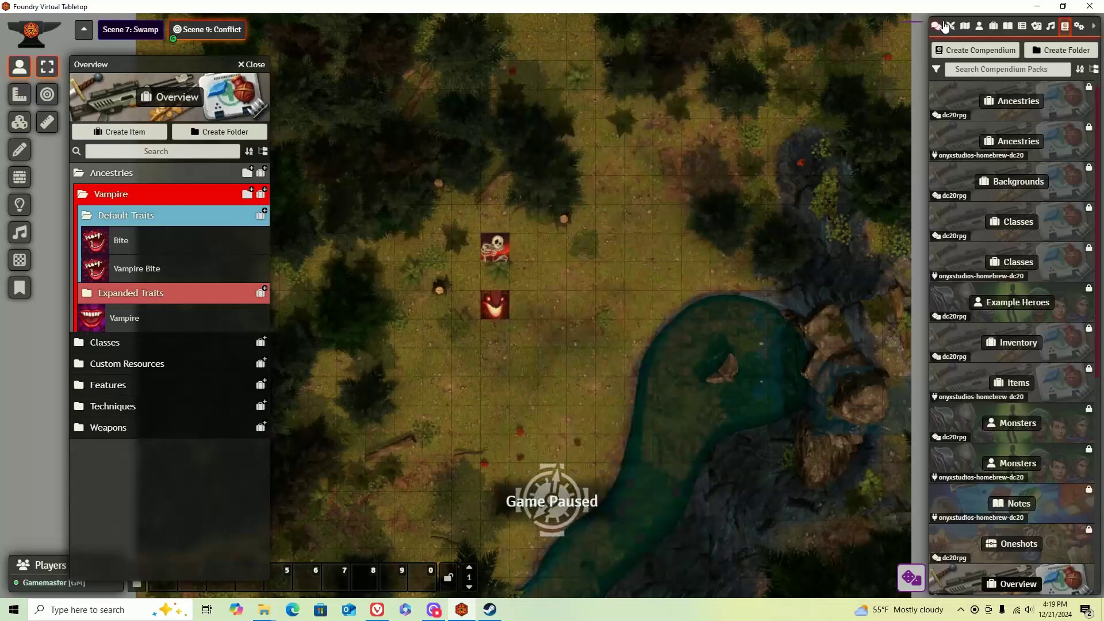
{"action": "left_click", "coordinate": [141, 328]}
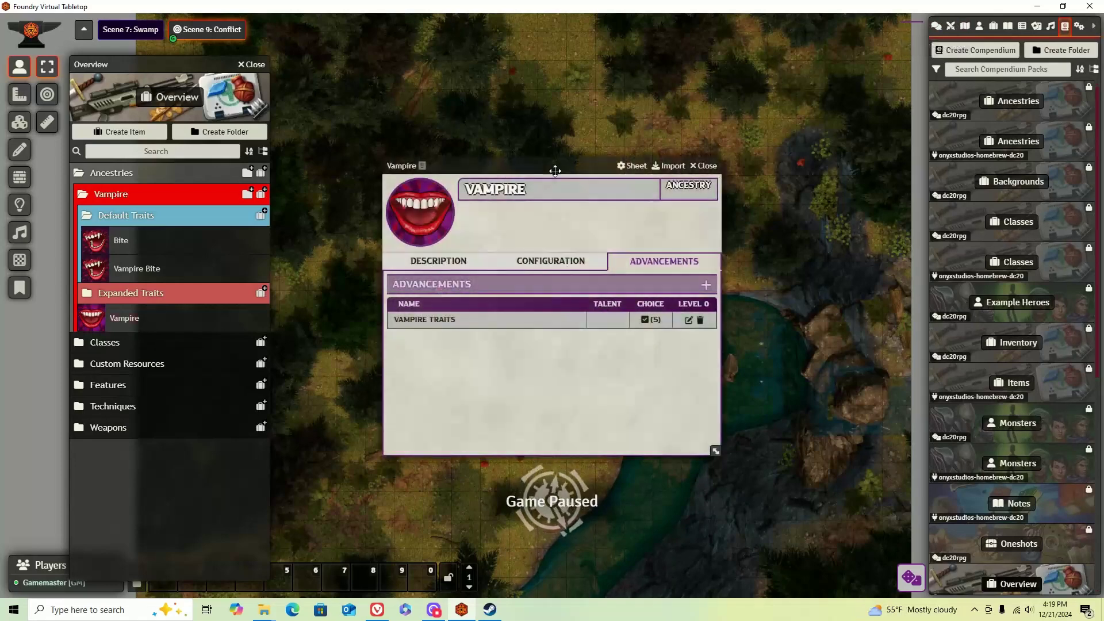
{"action": "left_click", "coordinate": [543, 197]}
{"action": "type", "text": "("}
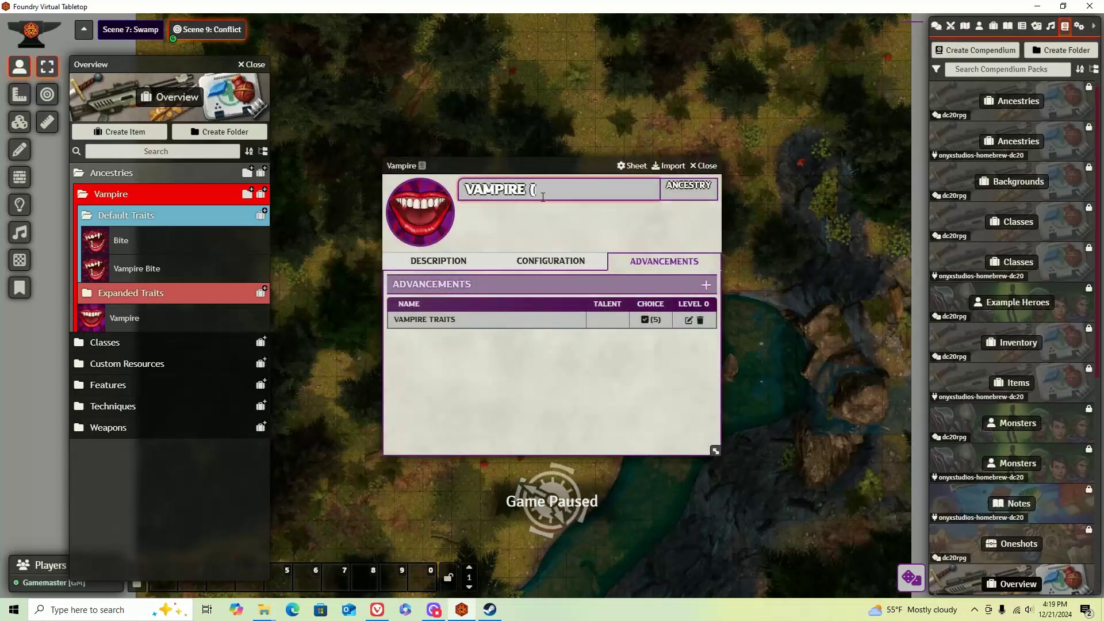
{"action": "type", "text": "Overview)"}
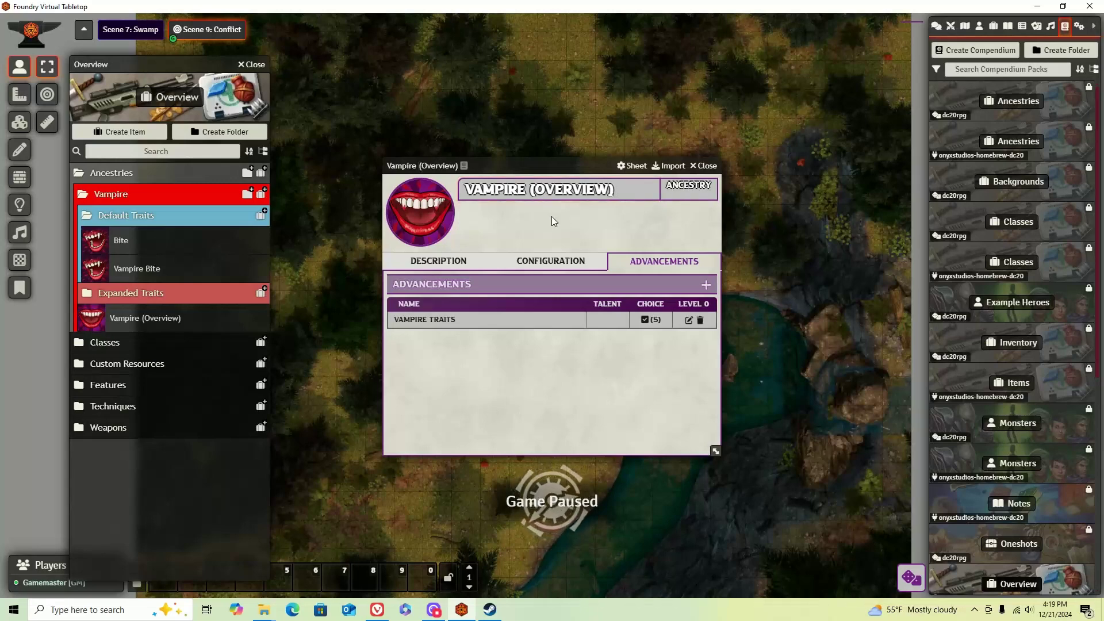
{"action": "left_click", "coordinate": [703, 165]}
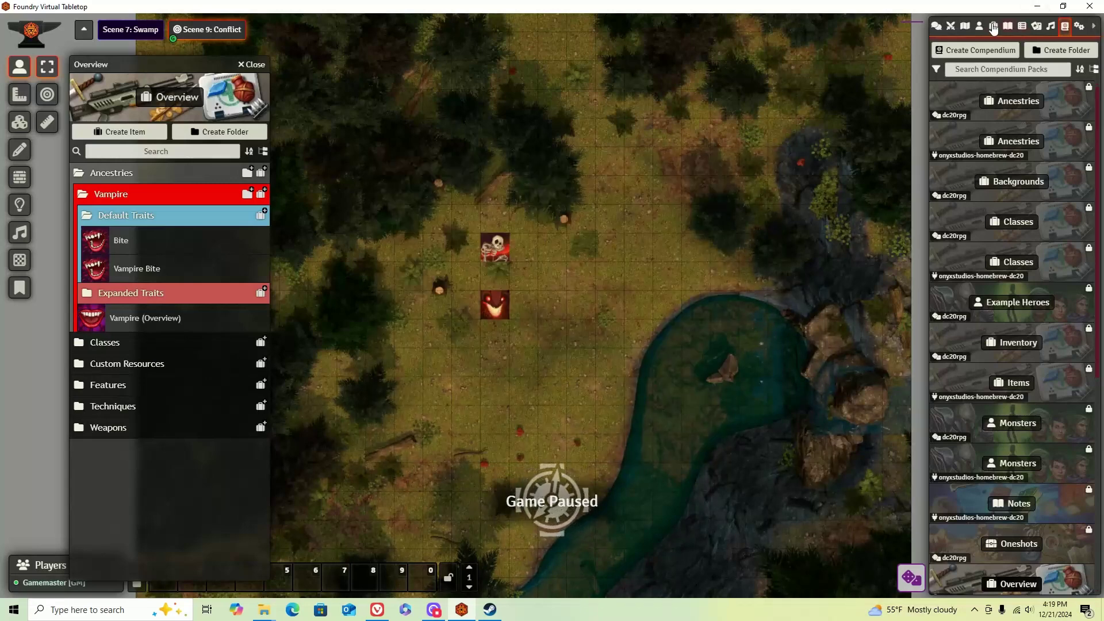
Start a new character in the Character Creation Wizard and name it Vampire.
{"action": "left_click", "coordinate": [979, 26]}
{"action": "left_click", "coordinate": [970, 75]}
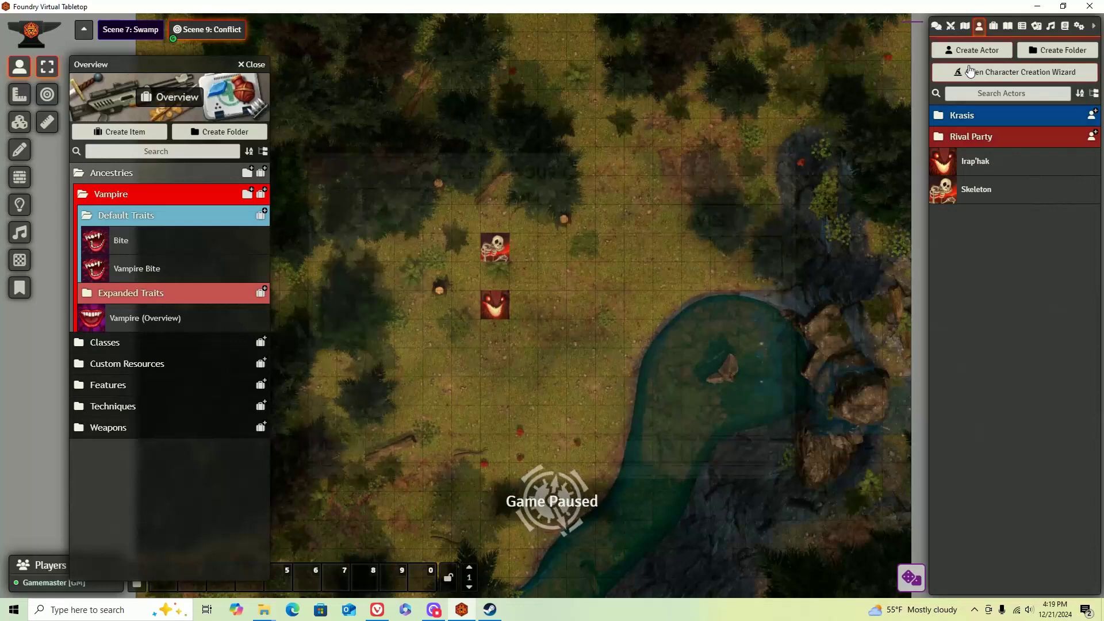
{"action": "left_click", "coordinate": [708, 195]}
{"action": "type", "text": "Vampire"}
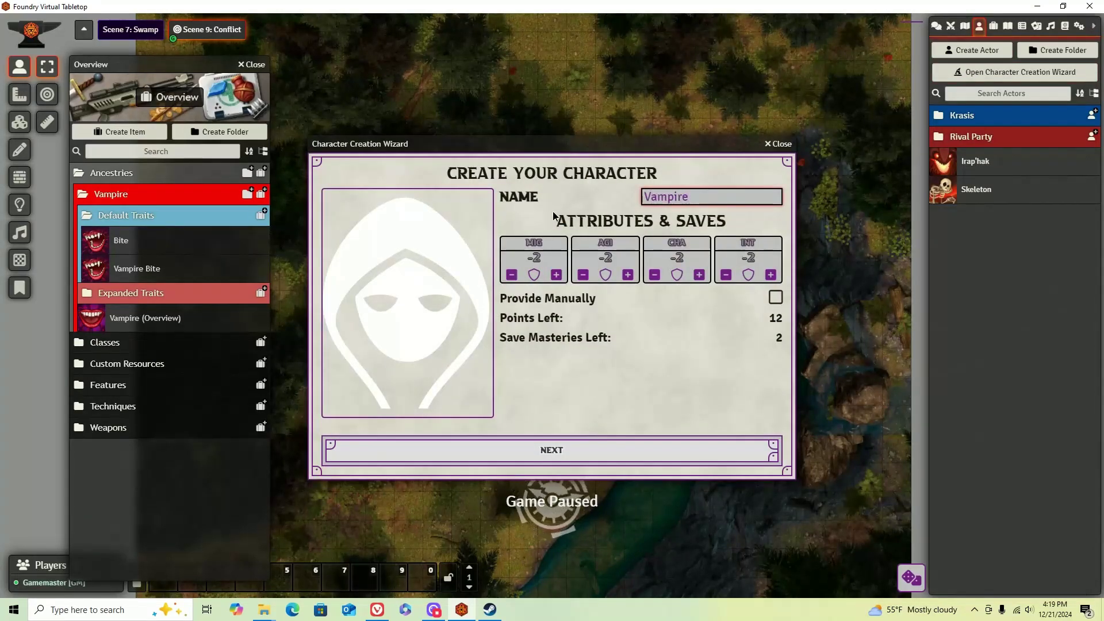
Set Might to 3, Agility to 3 and Charisma to 0, and assign save masteries to Might and Agility.
{"action": "left_click", "coordinate": [556, 275]}
{"action": "left_click", "coordinate": [556, 275]}
{"action": "left_click", "coordinate": [555, 275]}
{"action": "left_click", "coordinate": [555, 275]}
{"action": "left_click", "coordinate": [556, 275]}
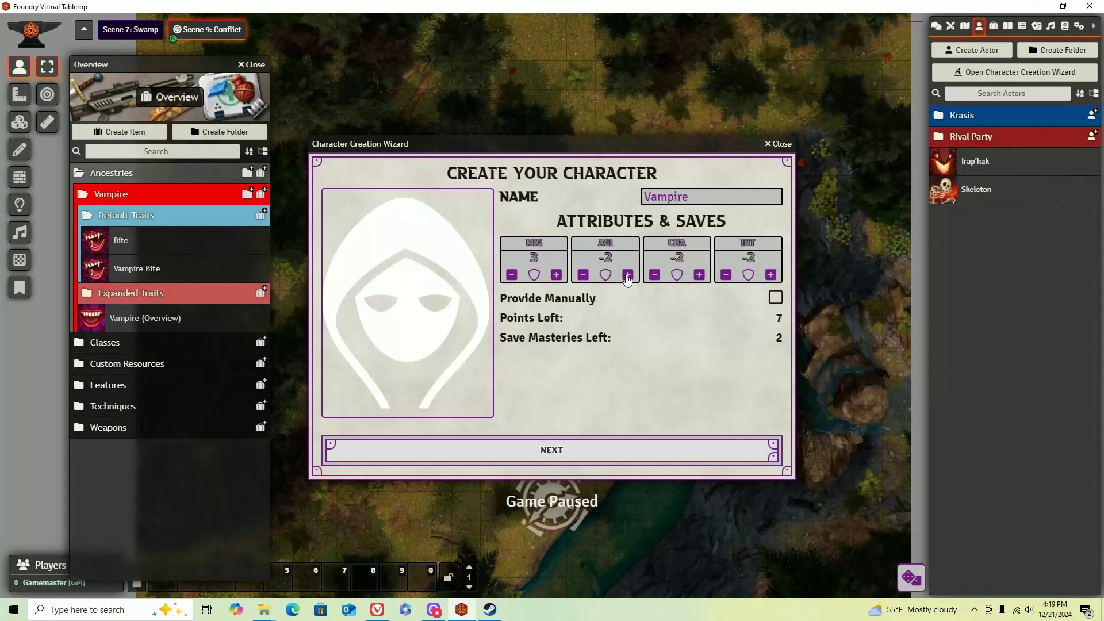
{"action": "left_click", "coordinate": [627, 275]}
{"action": "left_click", "coordinate": [628, 275]}
{"action": "left_click", "coordinate": [628, 275]}
{"action": "left_click", "coordinate": [628, 275]}
{"action": "left_click", "coordinate": [627, 275]}
{"action": "left_click", "coordinate": [699, 275]}
{"action": "left_click", "coordinate": [699, 275]}
{"action": "left_click", "coordinate": [534, 275]}
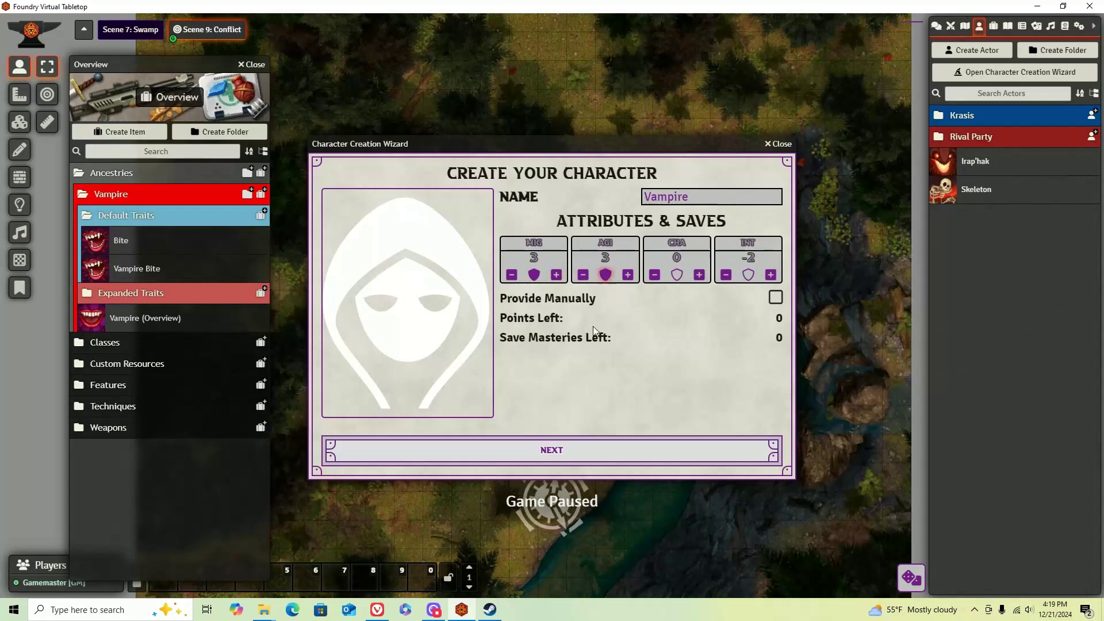
Choose Vampire (Overview) as the character's ancestry and Beta Background as its background.
{"action": "left_click", "coordinate": [567, 451]}
{"action": "scroll", "coordinate": [363, 260], "scroll_direction": "down", "scroll_amount": 2}
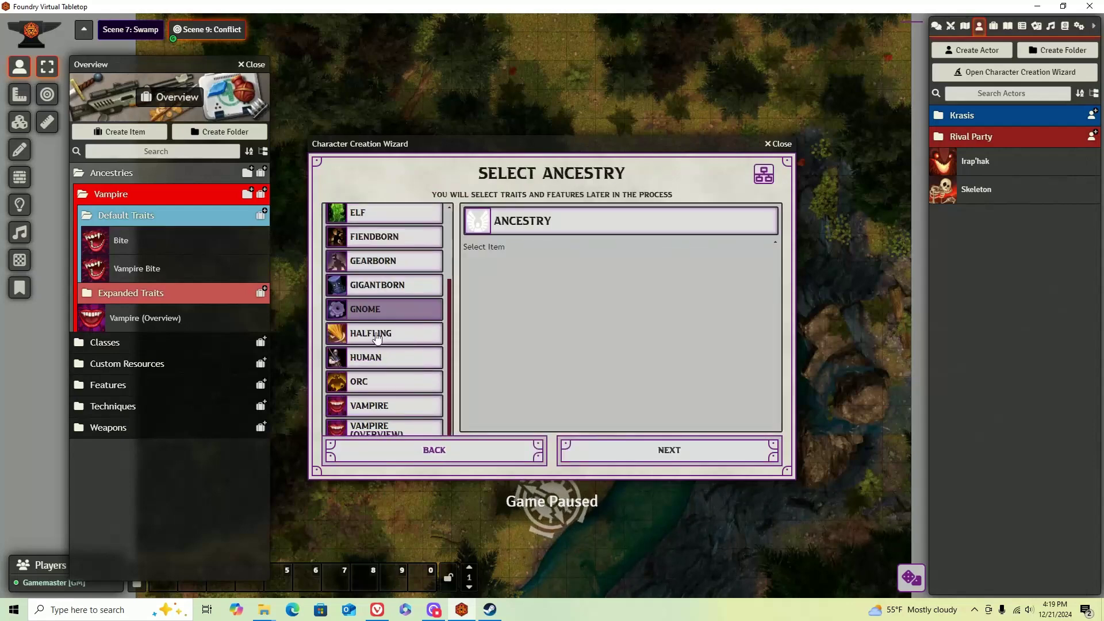
{"action": "left_click", "coordinate": [384, 427]}
{"action": "left_click", "coordinate": [677, 460]}
{"action": "left_click", "coordinate": [384, 222]}
{"action": "left_click", "coordinate": [650, 451]}
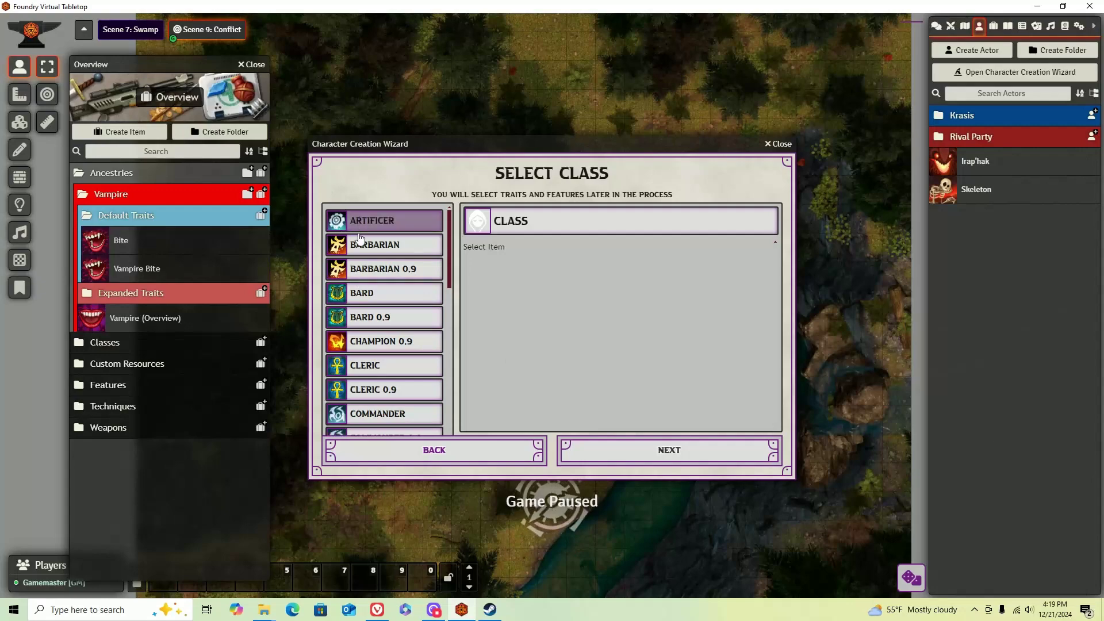
Choose Champion 0.9 as the class and finish creating the character.
{"action": "scroll", "coordinate": [378, 234], "scroll_direction": "down", "scroll_amount": 2}
{"action": "left_click", "coordinate": [377, 230]}
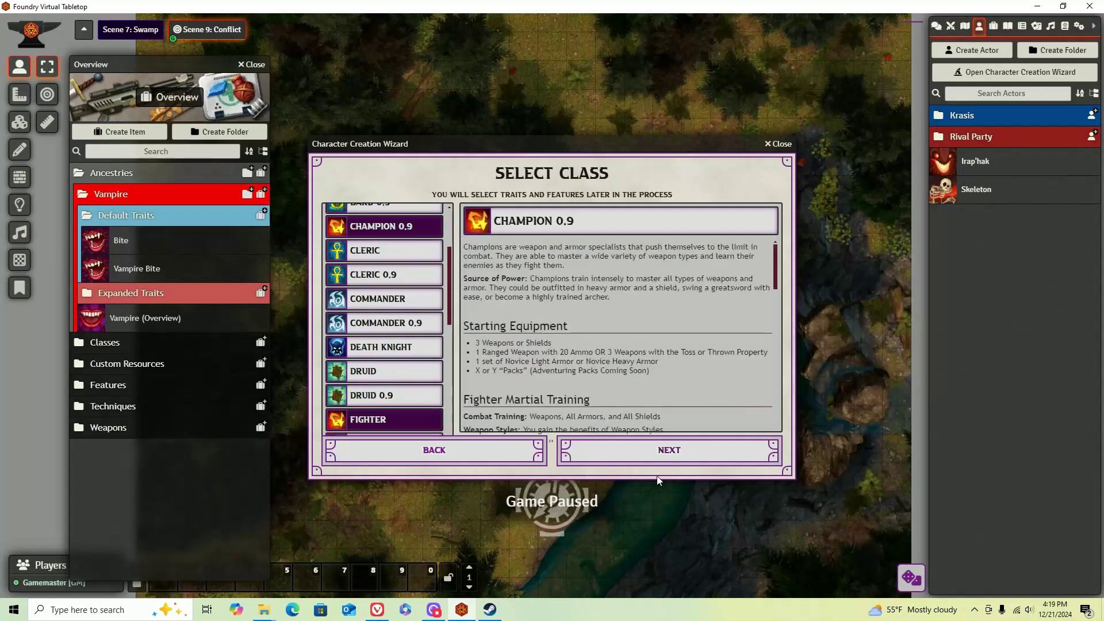
{"action": "left_click", "coordinate": [662, 449]}
{"action": "left_click", "coordinate": [658, 449]}
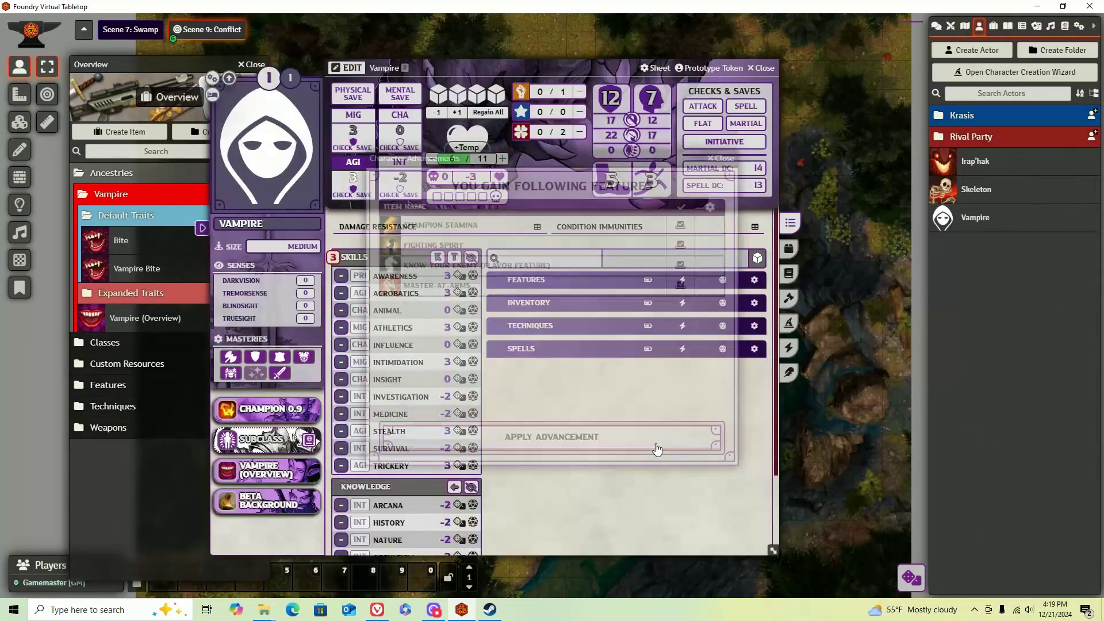
Apply the Champion features, Martial Expansion, Vampire Bite and Bite advancements, skip the maneuver selection, and close the character sheet.
{"action": "left_click", "coordinate": [516, 440]}
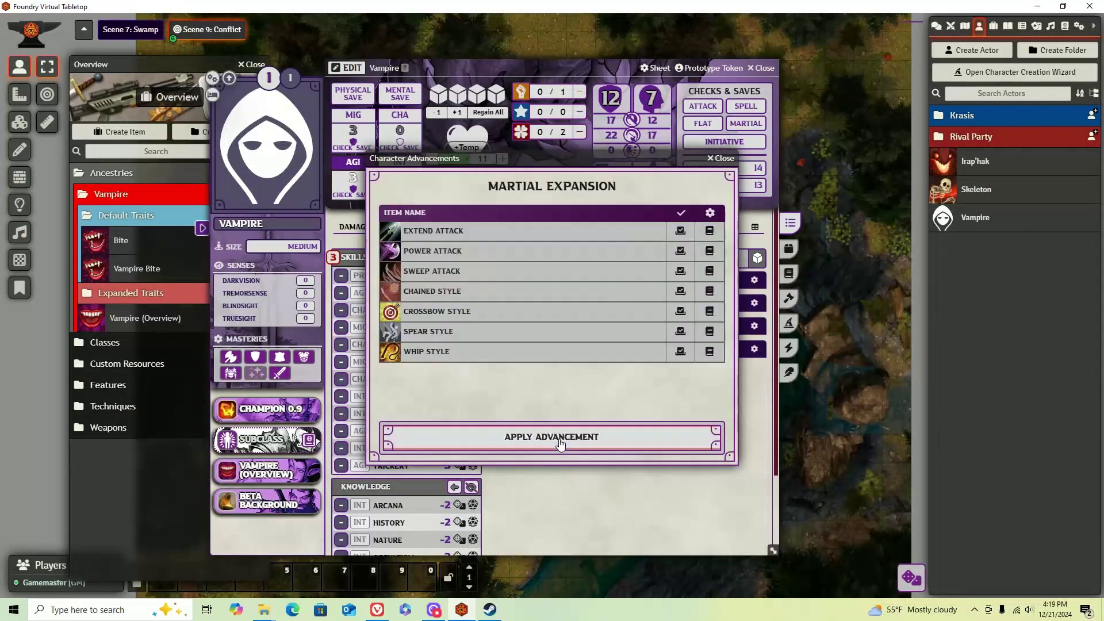
{"action": "left_click", "coordinate": [559, 440]}
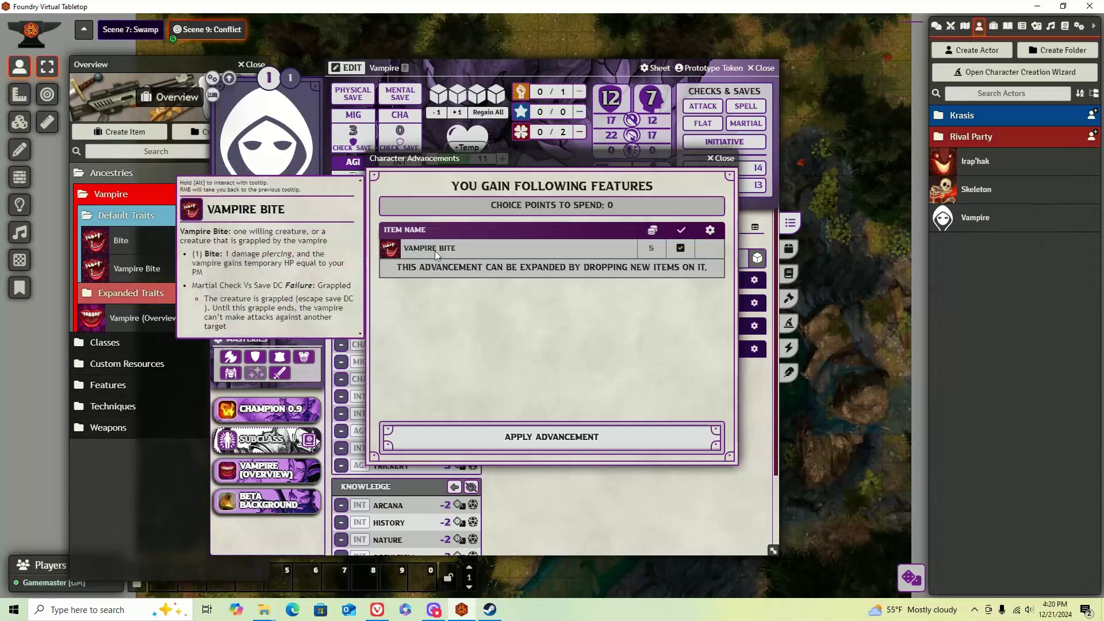
{"action": "left_click", "coordinate": [573, 446]}
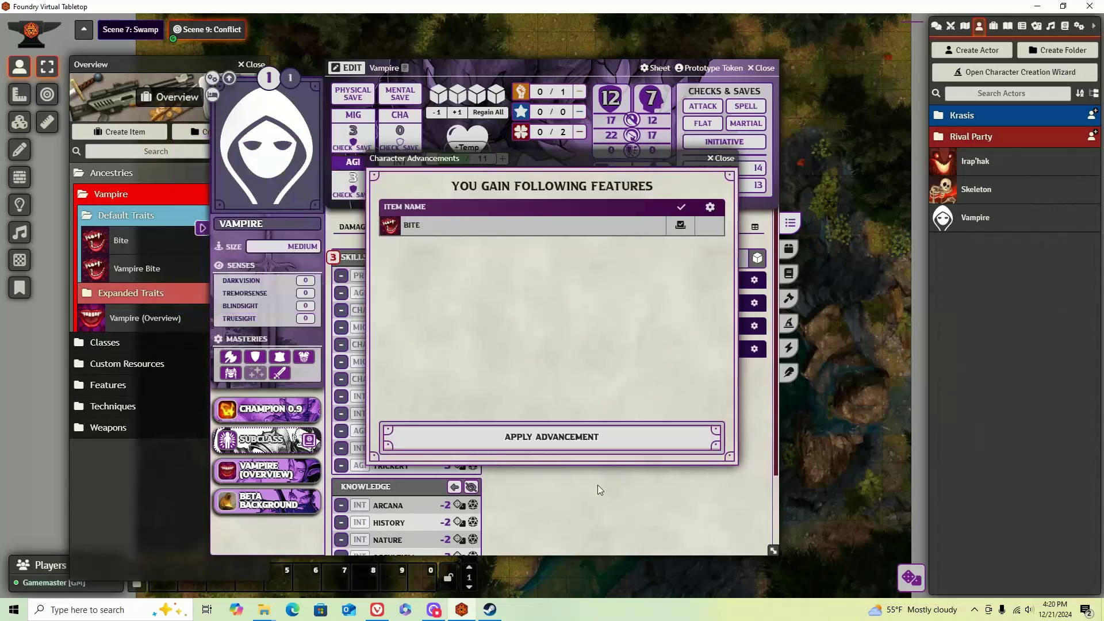
{"action": "left_click", "coordinate": [593, 437]}
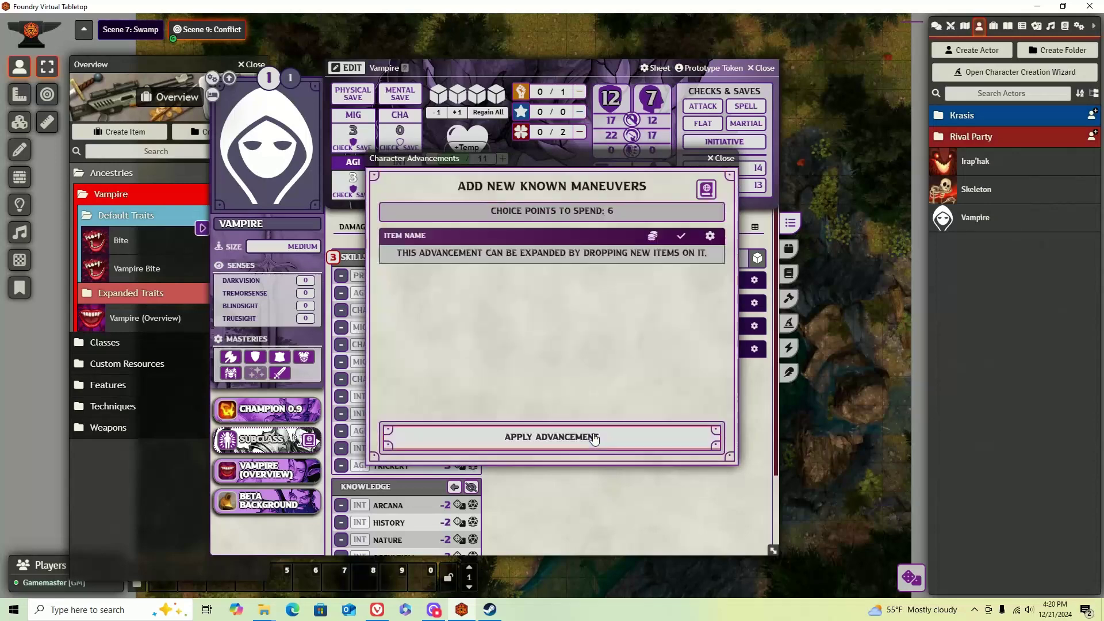
{"action": "left_click", "coordinate": [718, 158]}
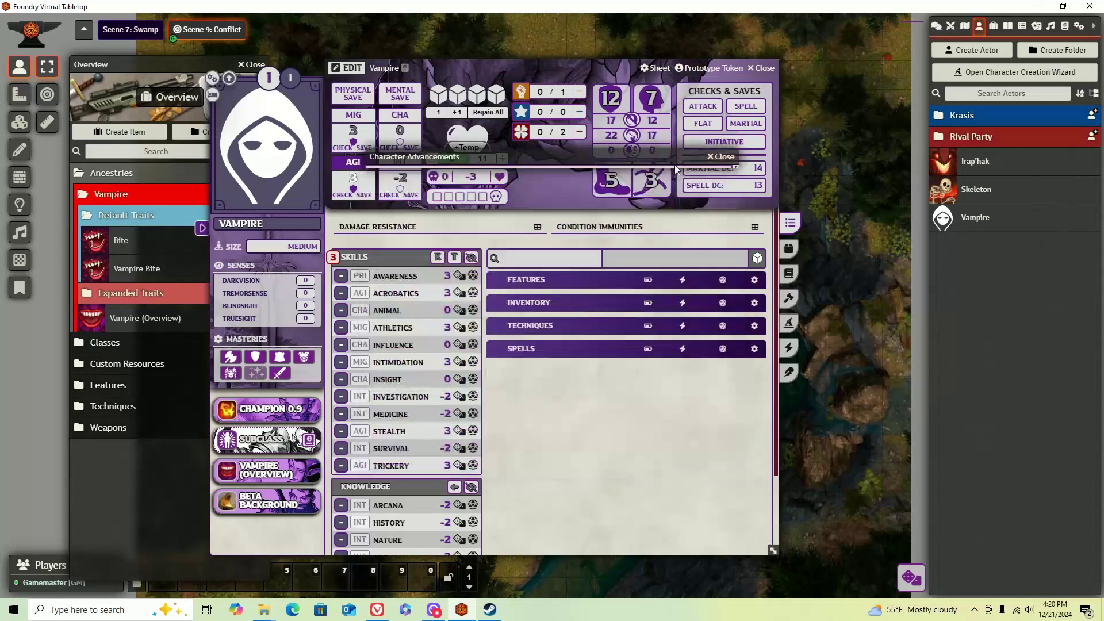
{"action": "left_click", "coordinate": [759, 68]}
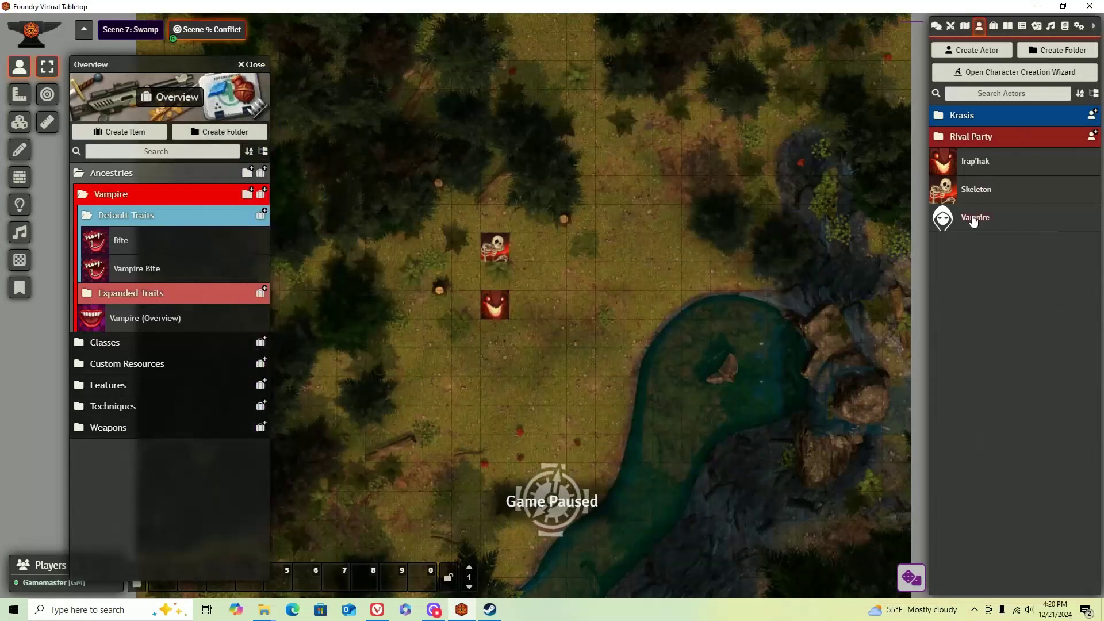
Place the Vampire token beside Irap'hak on the scene, show the chat log, and check the Skeleton's sheet.
{"action": "left_click_drag", "start_coordinate": [971, 220], "coordinate": [530, 308]}
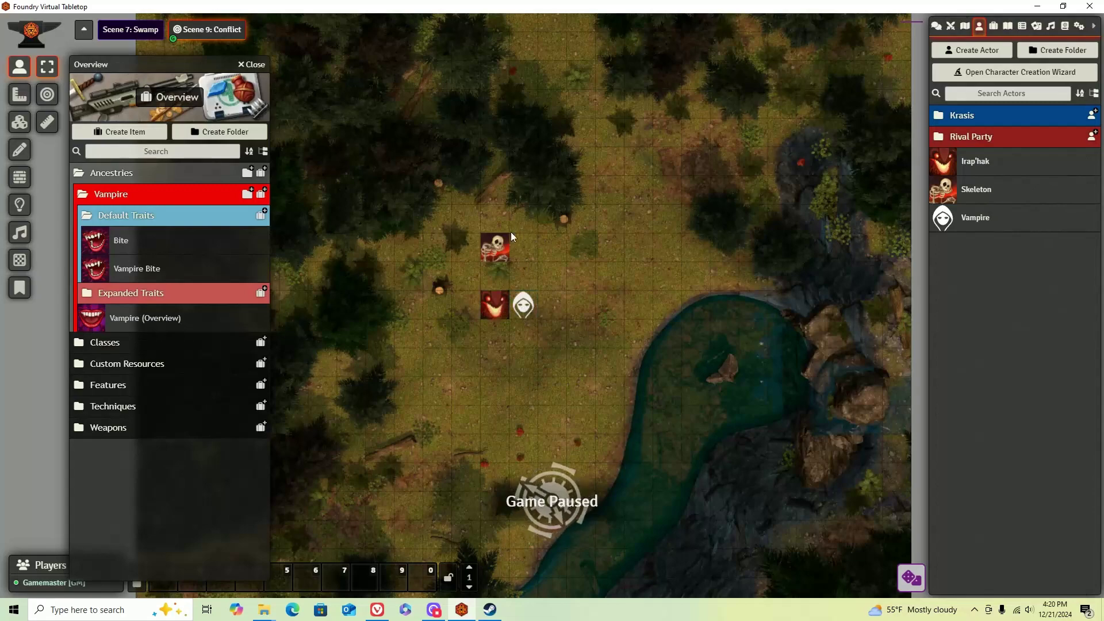
{"action": "left_click", "coordinate": [937, 26]}
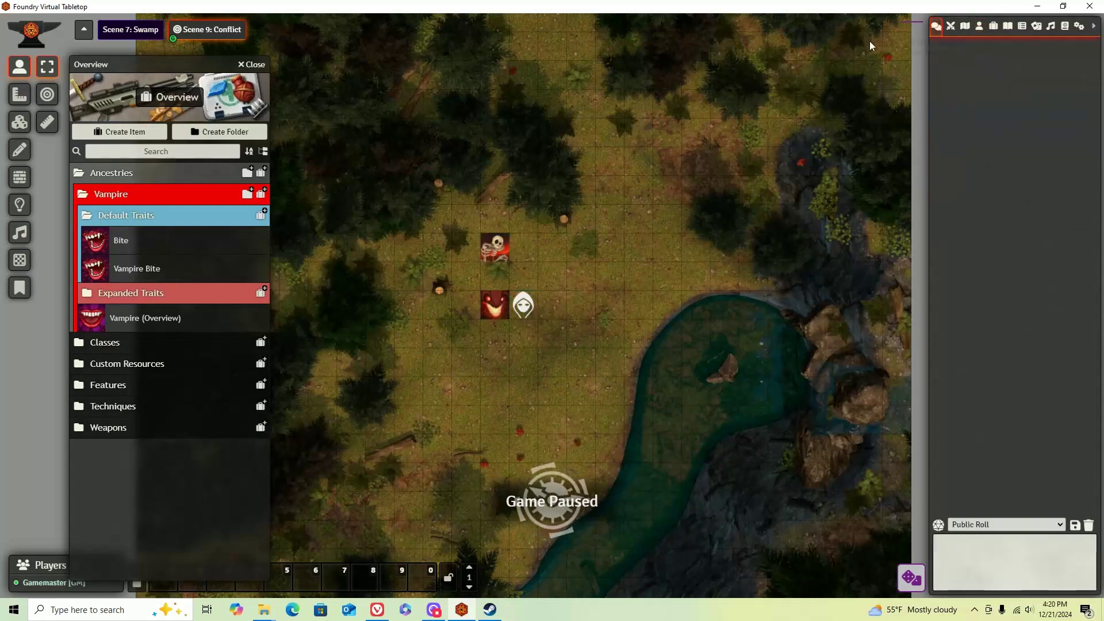
{"action": "double_click", "coordinate": [495, 249]}
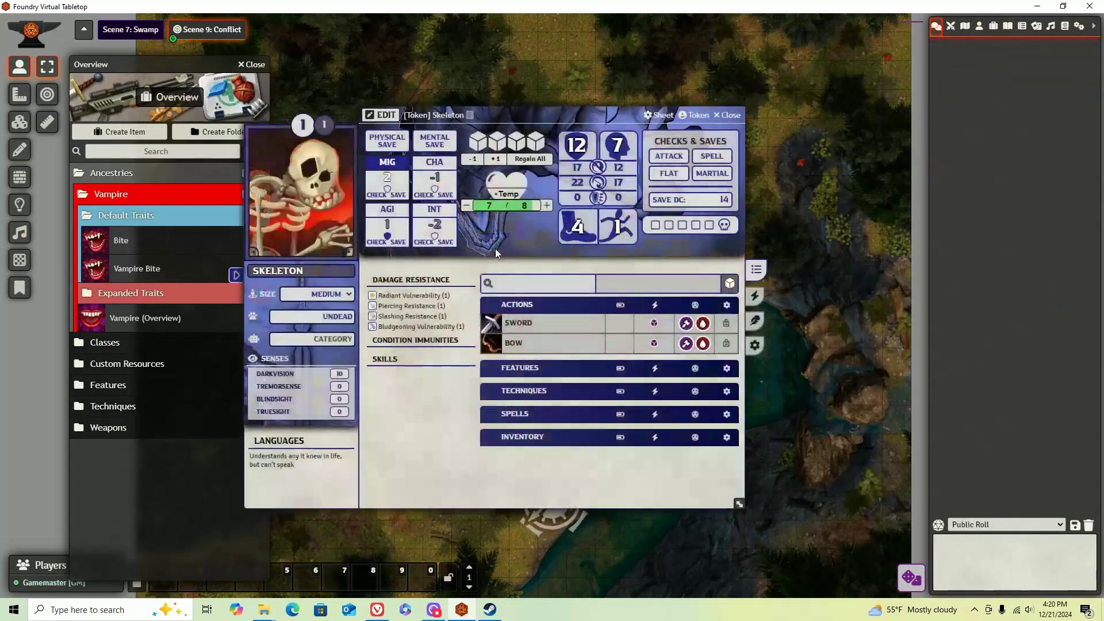
{"action": "left_click", "coordinate": [728, 115]}
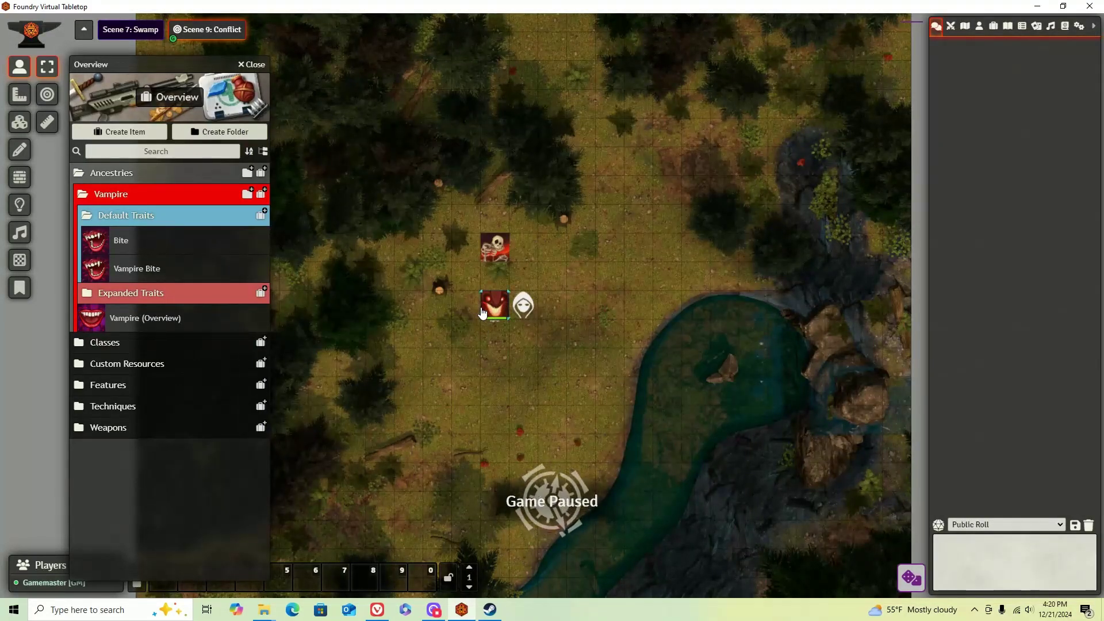
Roll the Vampire's Bite against Irap'hak, apply the 1 piercing damage, and close the open windows.
{"action": "double_click", "coordinate": [524, 303]}
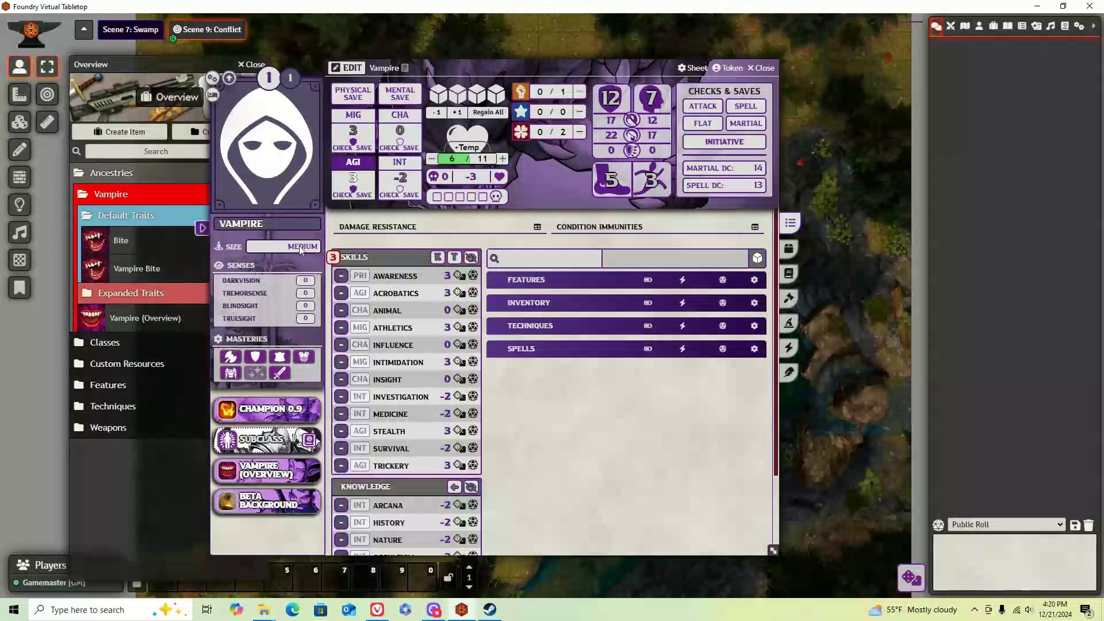
{"action": "left_click", "coordinate": [787, 248]}
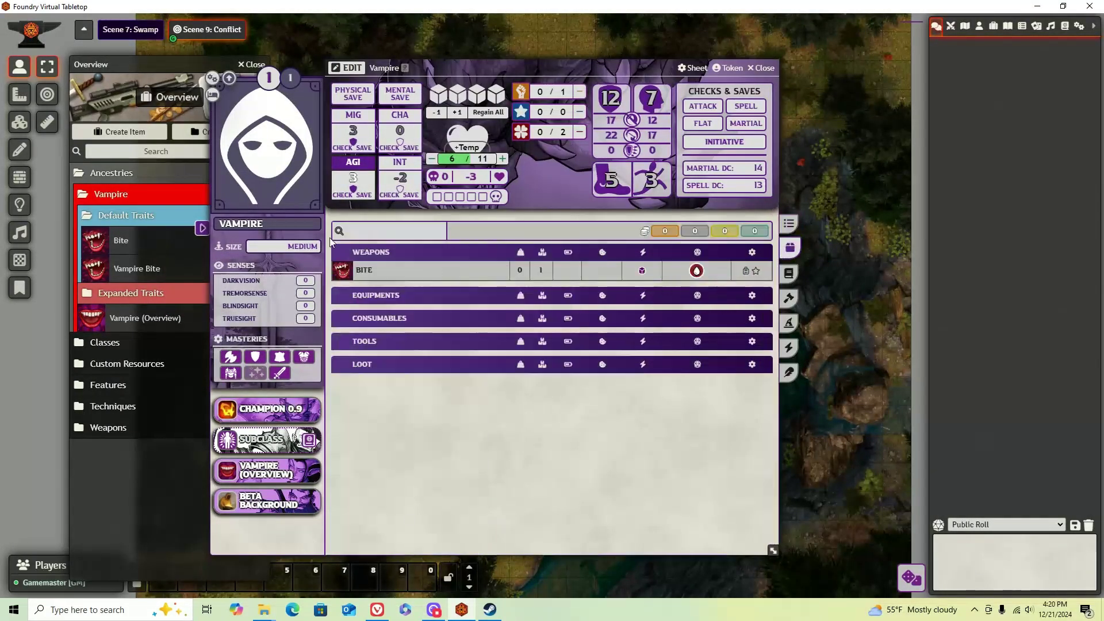
{"action": "left_click", "coordinate": [344, 270]}
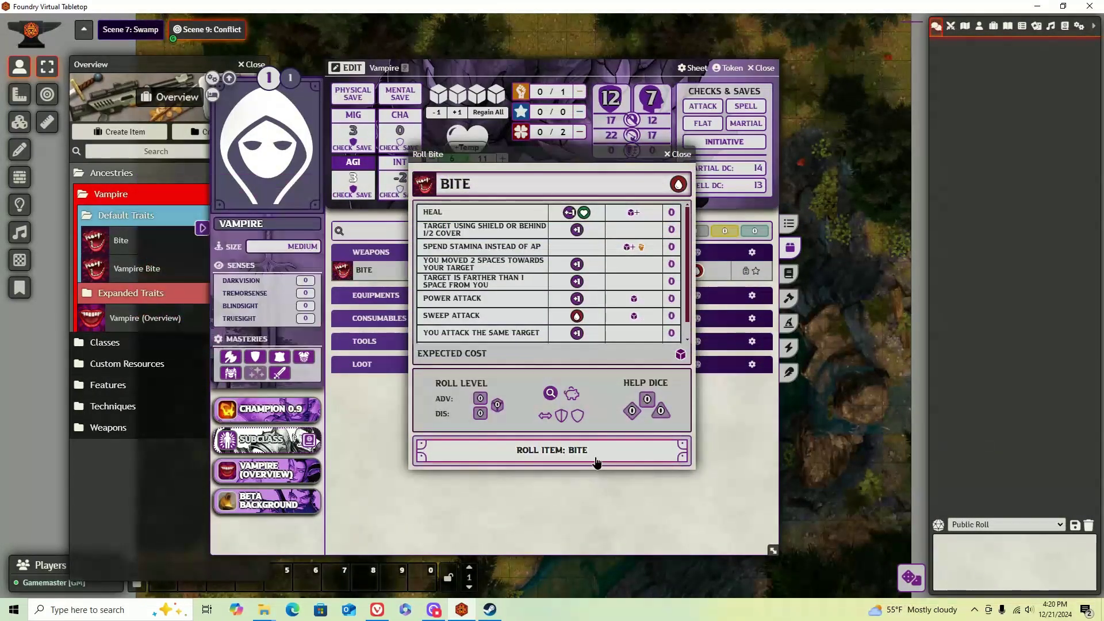
{"action": "left_click", "coordinate": [593, 461]}
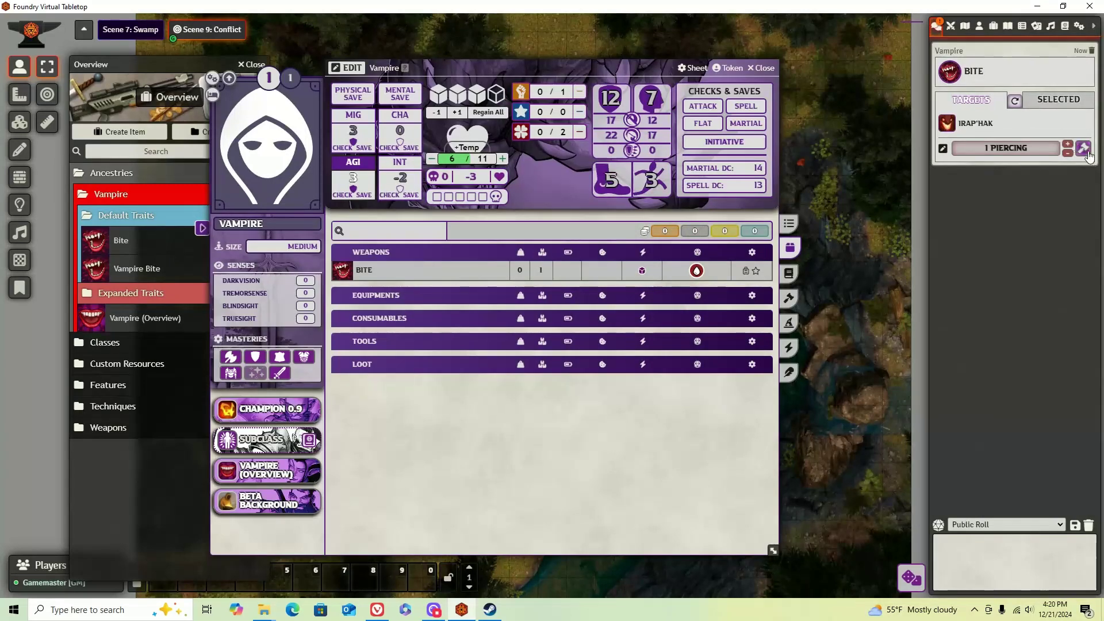
{"action": "left_click", "coordinate": [1088, 153]}
{"action": "key", "text": "Escape"}
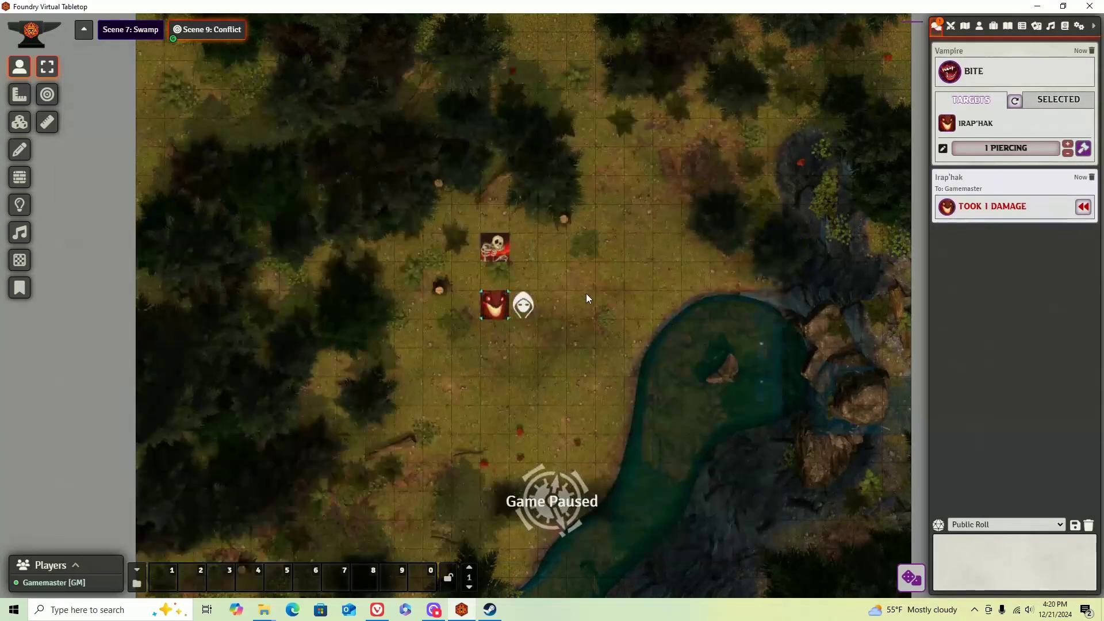
Roll Bite with one use of the Heal enhancement, targeting the Vampire, and apply the 3 temporary health.
{"action": "double_click", "coordinate": [522, 308]}
{"action": "left_click", "coordinate": [350, 272]}
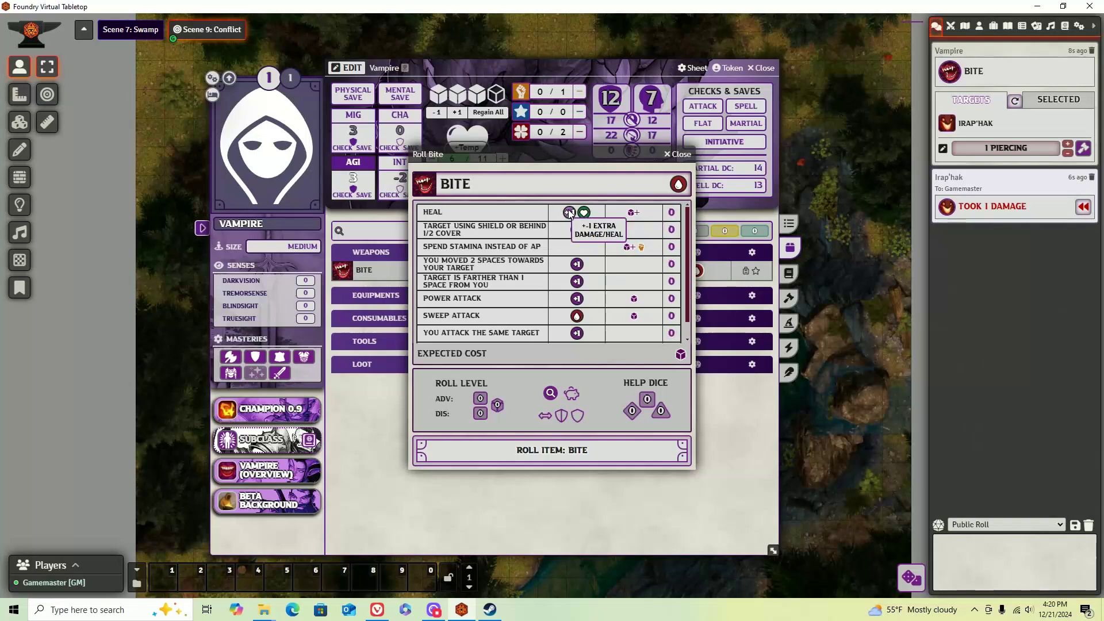
{"action": "left_click", "coordinate": [671, 213]}
{"action": "left_click", "coordinate": [644, 459]}
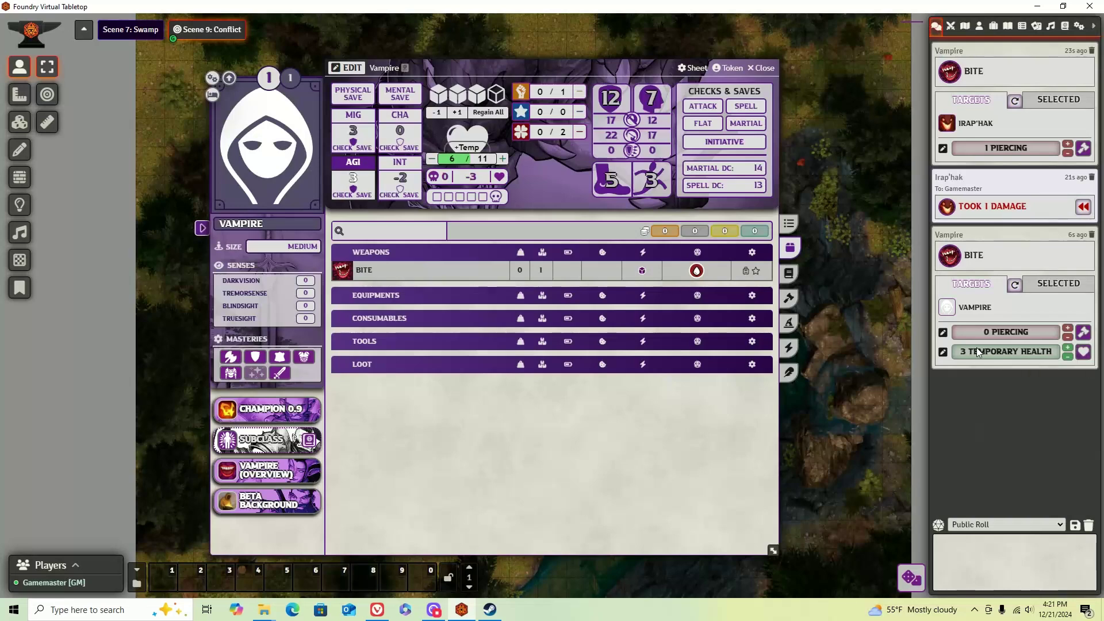
{"action": "left_click", "coordinate": [1083, 353]}
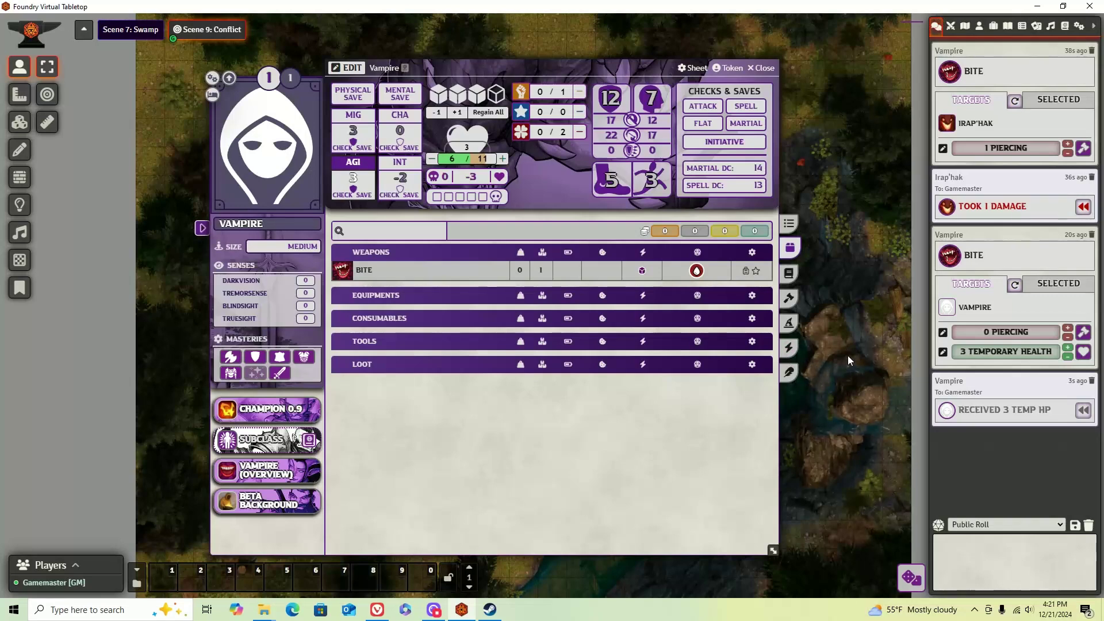
Check the sheets of the Vampire and Irap'hak tokens, and close them to return to the scene.
{"action": "key", "text": "Escape"}
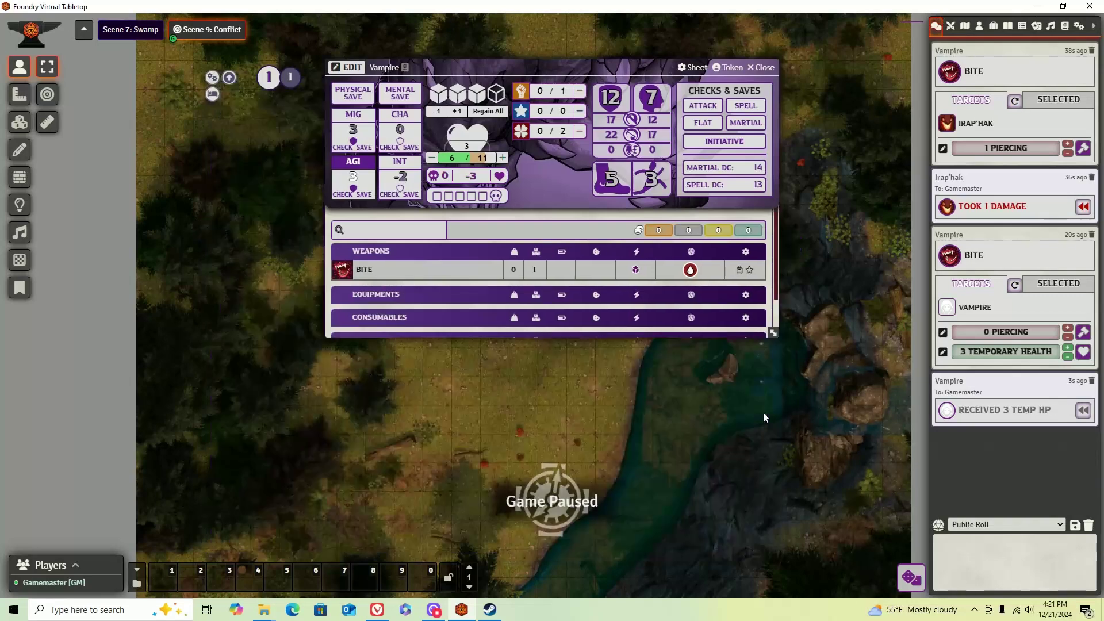
{"action": "double_click", "coordinate": [524, 309]}
{"action": "key", "text": "Escape"}
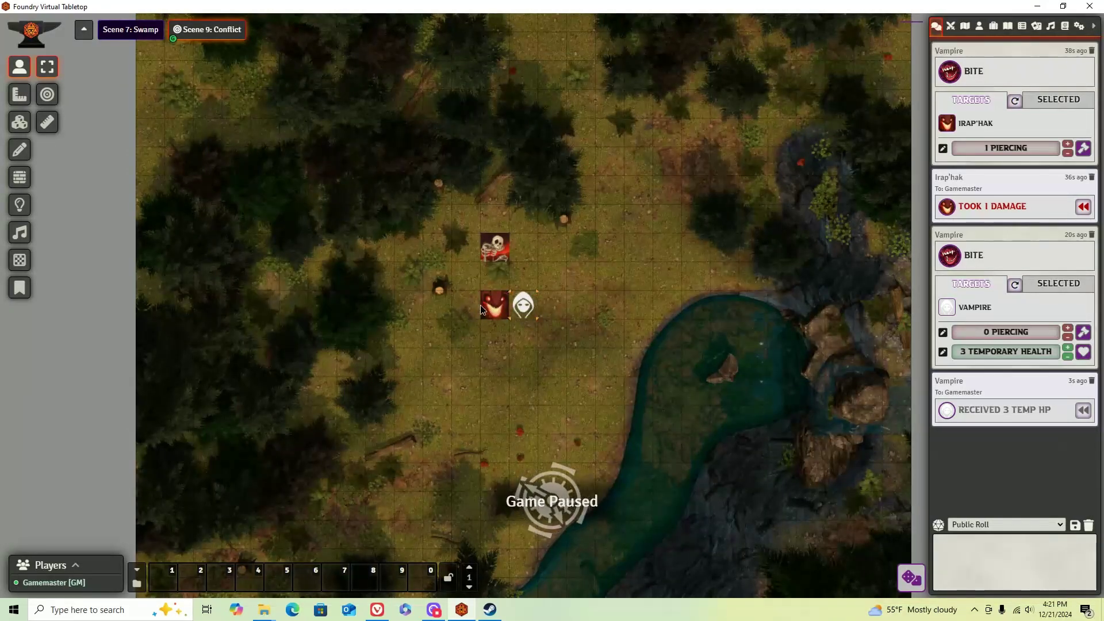
{"action": "double_click", "coordinate": [494, 304]}
{"action": "key", "text": "Escape"}
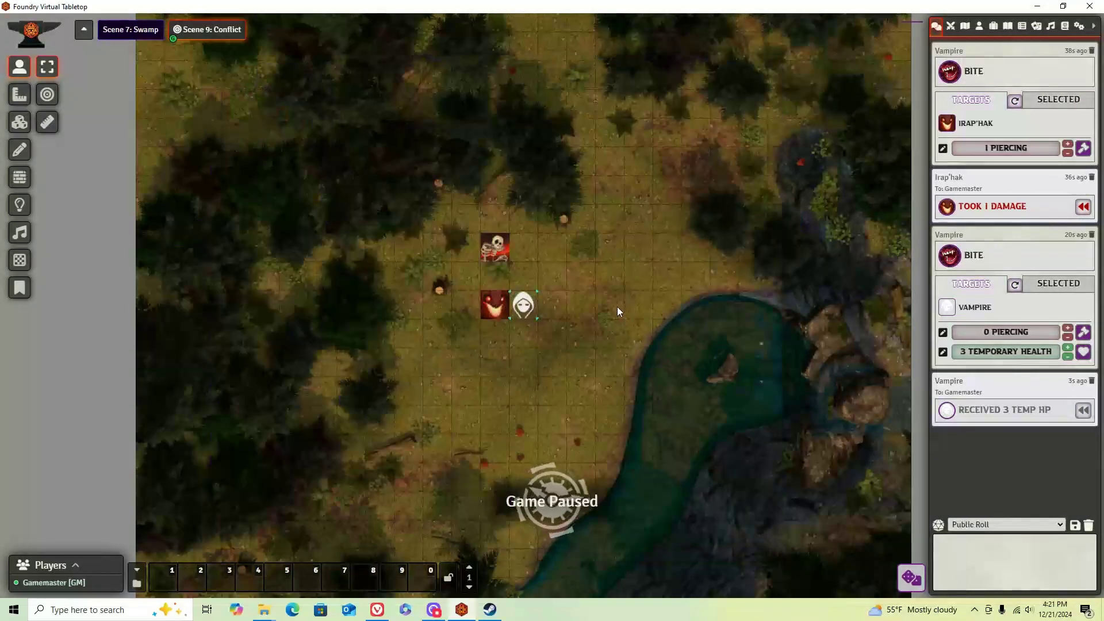
{"action": "scroll", "coordinate": [598, 296], "scroll_direction": "down", "scroll_amount": 2}
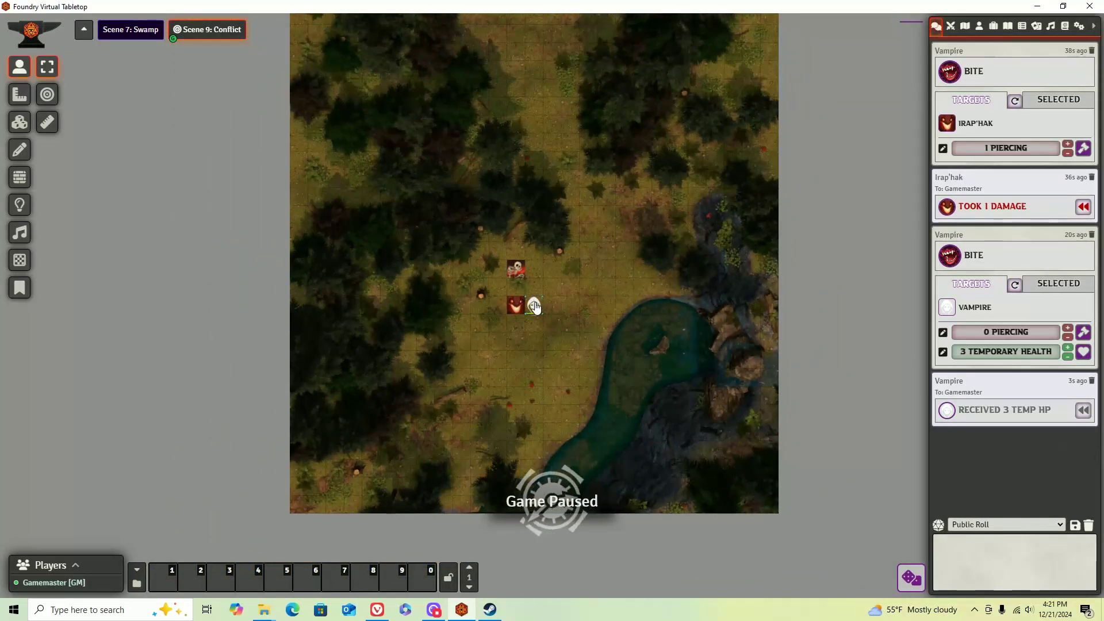
Close the Vampire's sheet and remove its token from the Conflict scene.
{"action": "double_click", "coordinate": [534, 306]}
{"action": "key", "text": "Escape"}
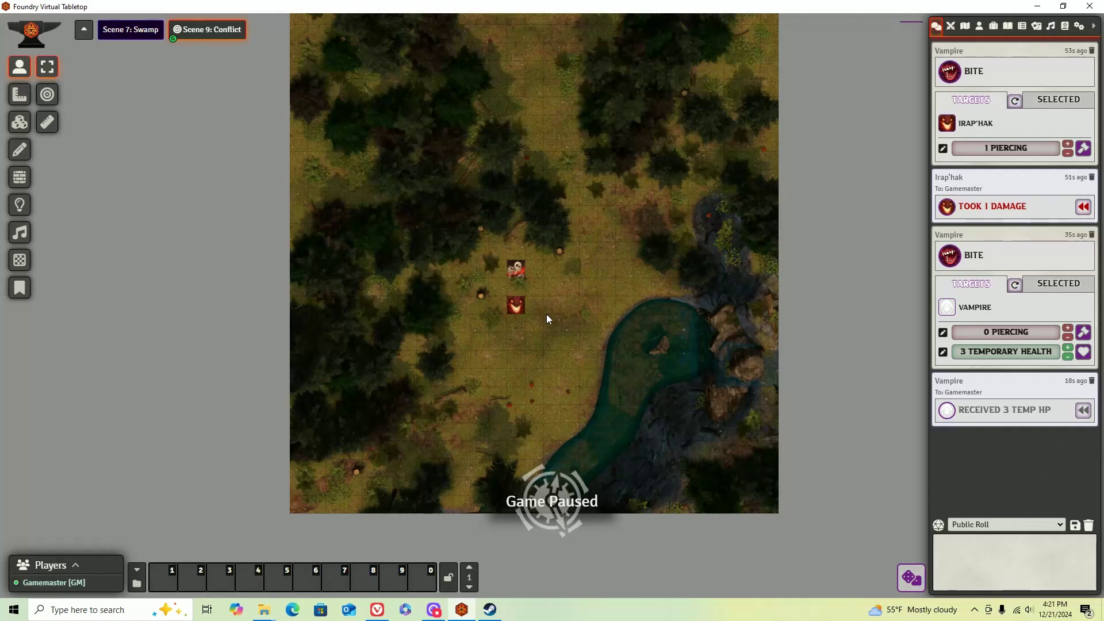
{"action": "scroll", "coordinate": [548, 311], "scroll_direction": "up", "scroll_amount": 2}
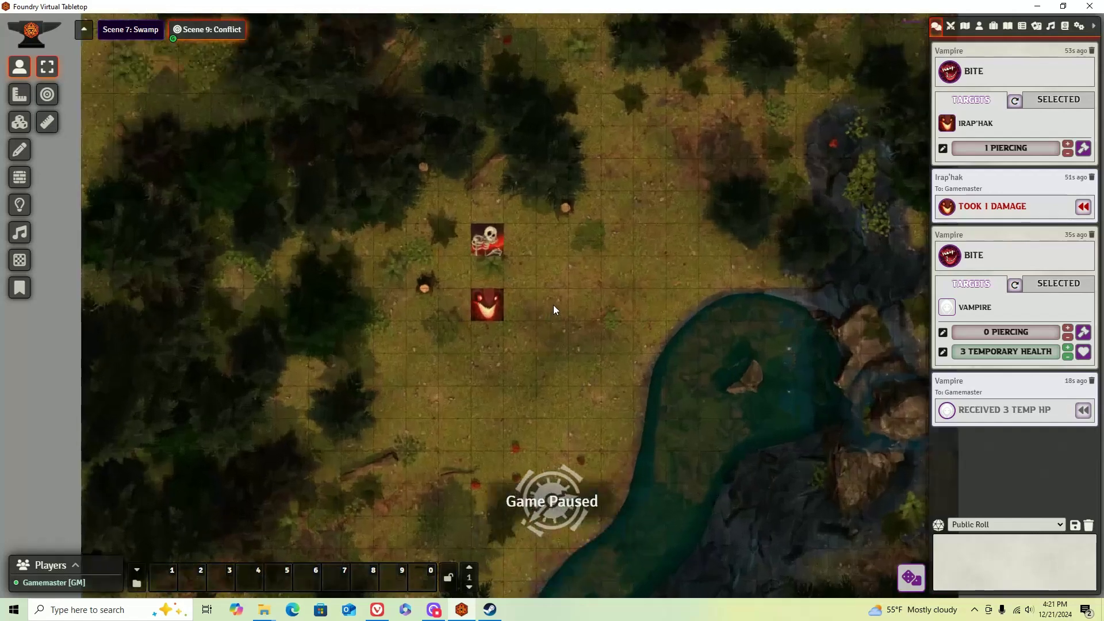
Open the Vampire Bite trait from the Overview compendium and add a passive effect named Darkvision to it.
{"action": "left_click", "coordinate": [1066, 26]}
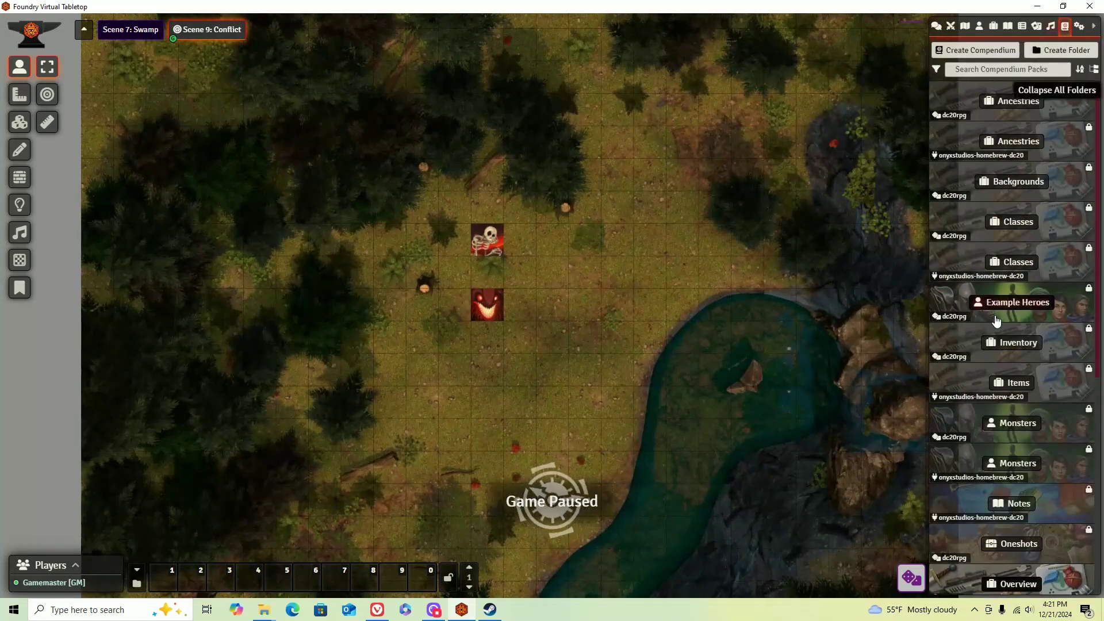
{"action": "scroll", "coordinate": [1002, 344], "scroll_direction": "down", "scroll_amount": 5}
{"action": "left_click", "coordinate": [1012, 296]}
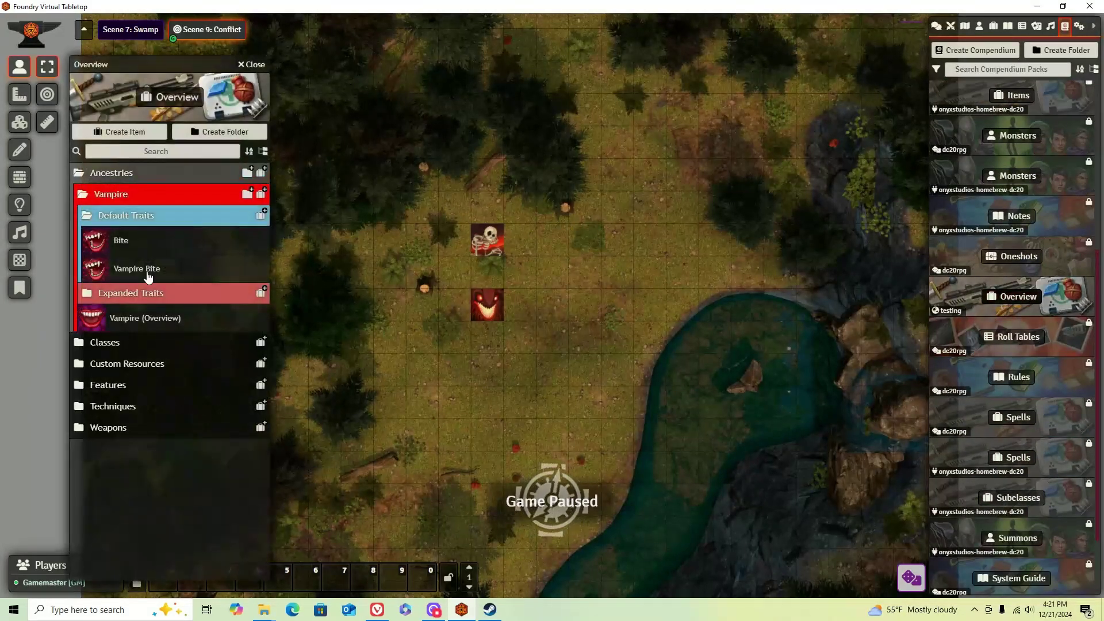
{"action": "left_click", "coordinate": [118, 275]}
{"action": "left_click", "coordinate": [677, 266]}
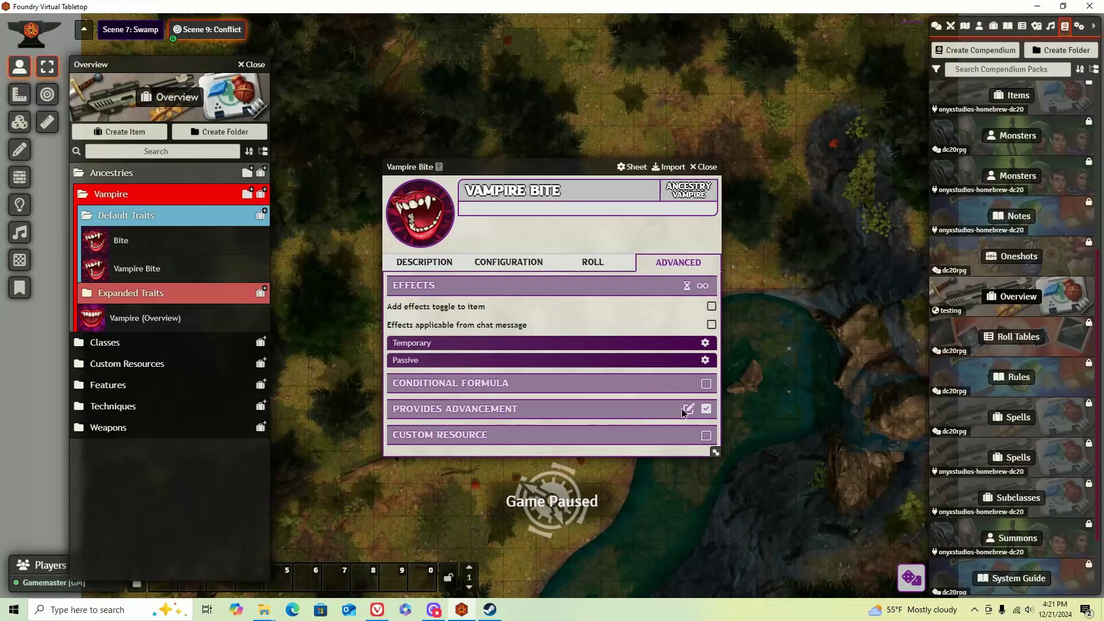
{"action": "left_click", "coordinate": [704, 286]}
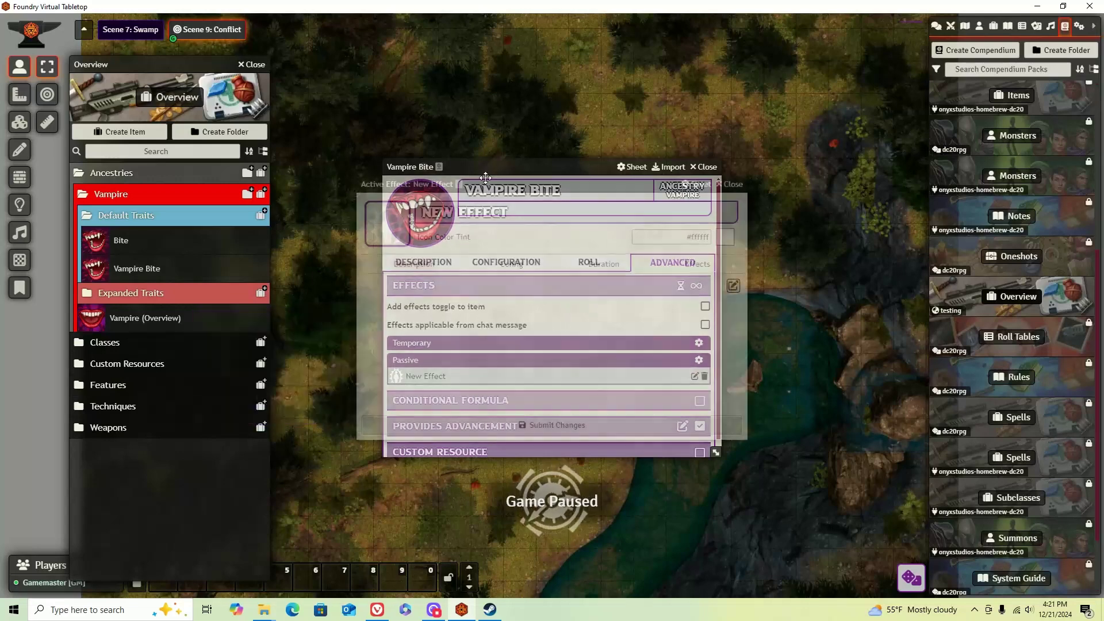
{"action": "left_click", "coordinate": [556, 213]}
{"action": "key", "text": "ctrl+a"}
{"action": "key", "text": "BackSpace"}
{"action": "type", "text": "Darkvision"}
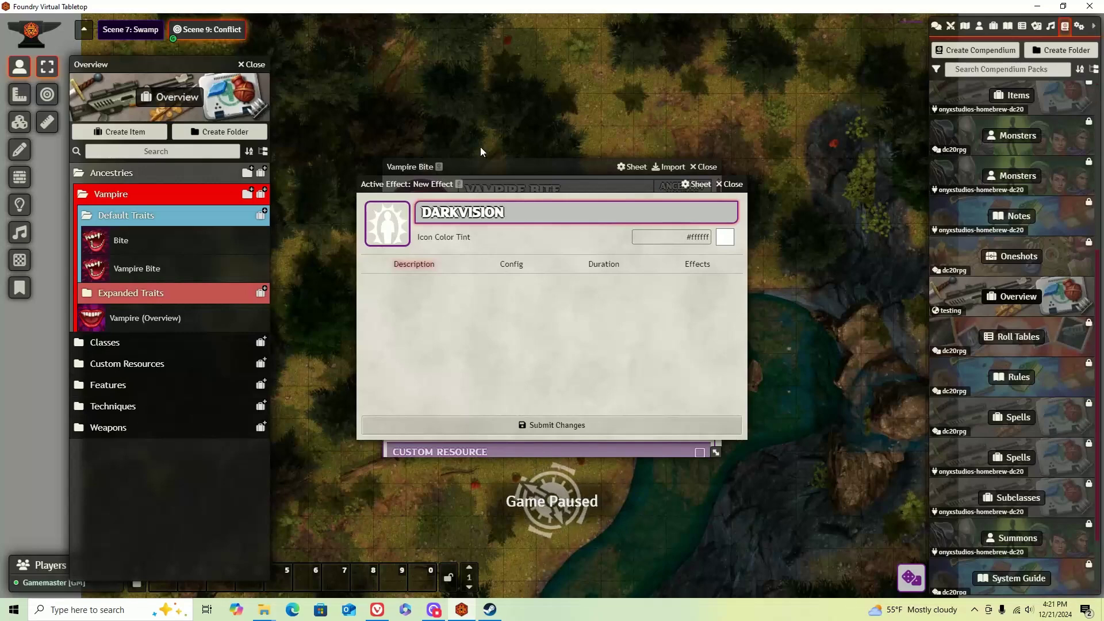
Give the Darkvision effect the description "5 spaces of darkvision" and submit the changes.
{"action": "left_click", "coordinate": [728, 285]}
{"action": "left_click", "coordinate": [557, 314]}
{"action": "type", "text": "5 spaces of dark"}
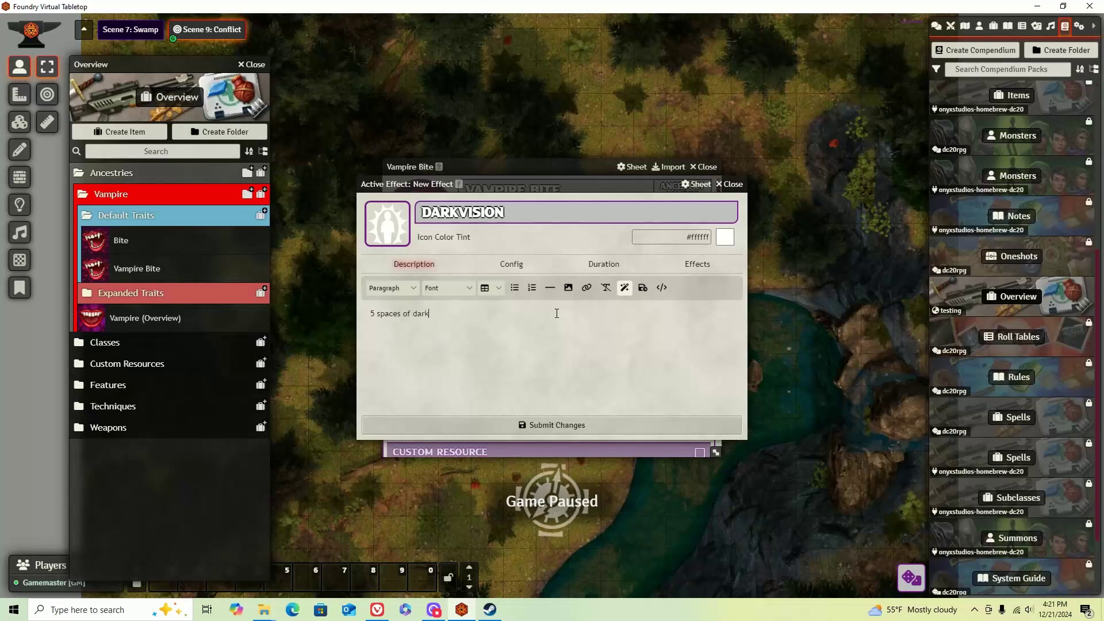
{"action": "type", "text": "vision"}
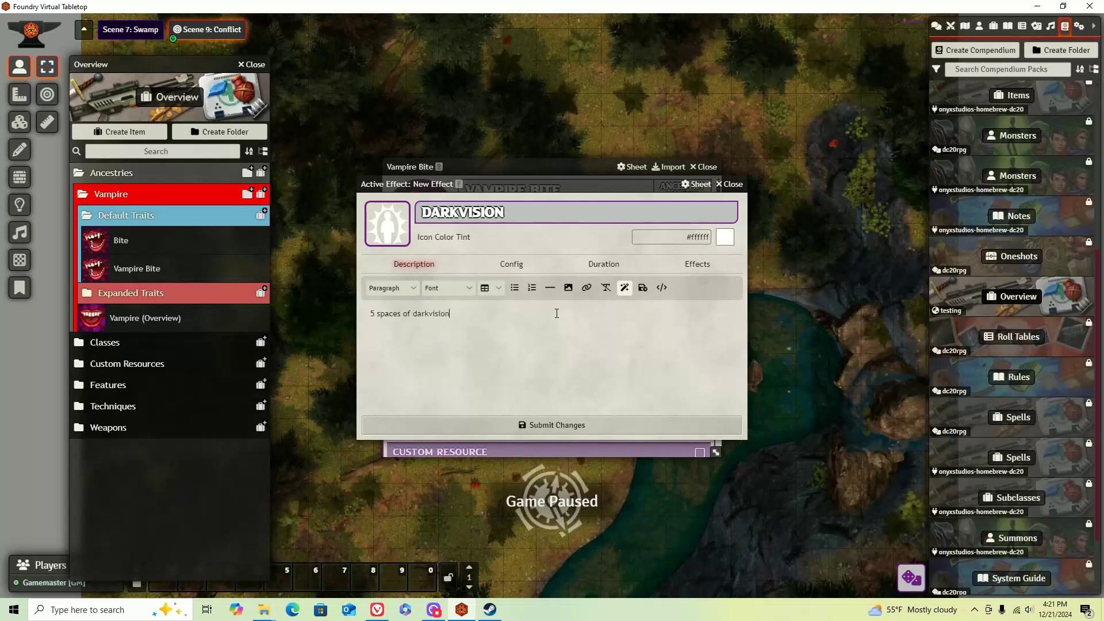
{"action": "left_click", "coordinate": [543, 425]}
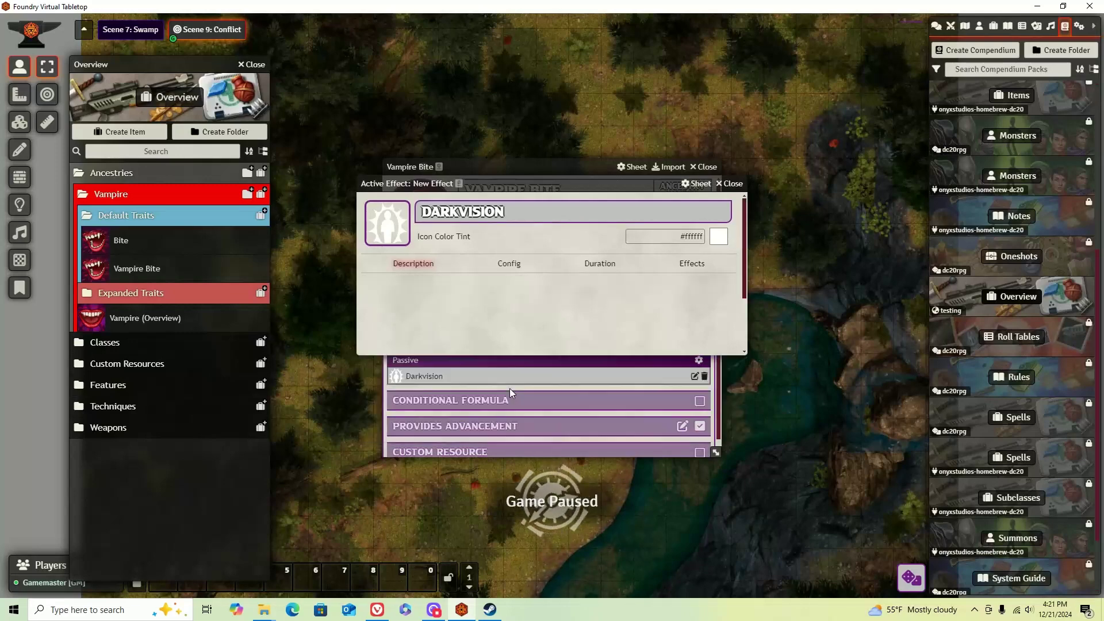
Reopen the Darkvision effect and set its icon to the teal and purple eye from the core icons/magic/perception folder.
{"action": "left_click", "coordinate": [696, 376]}
{"action": "left_click", "coordinate": [380, 216]}
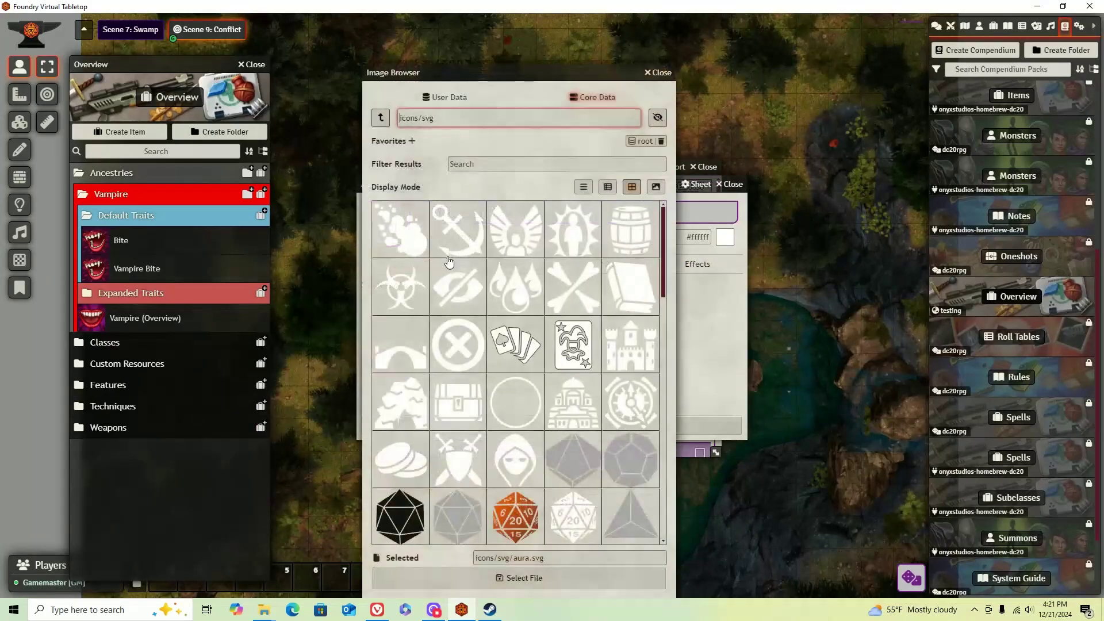
{"action": "left_click", "coordinate": [383, 119]}
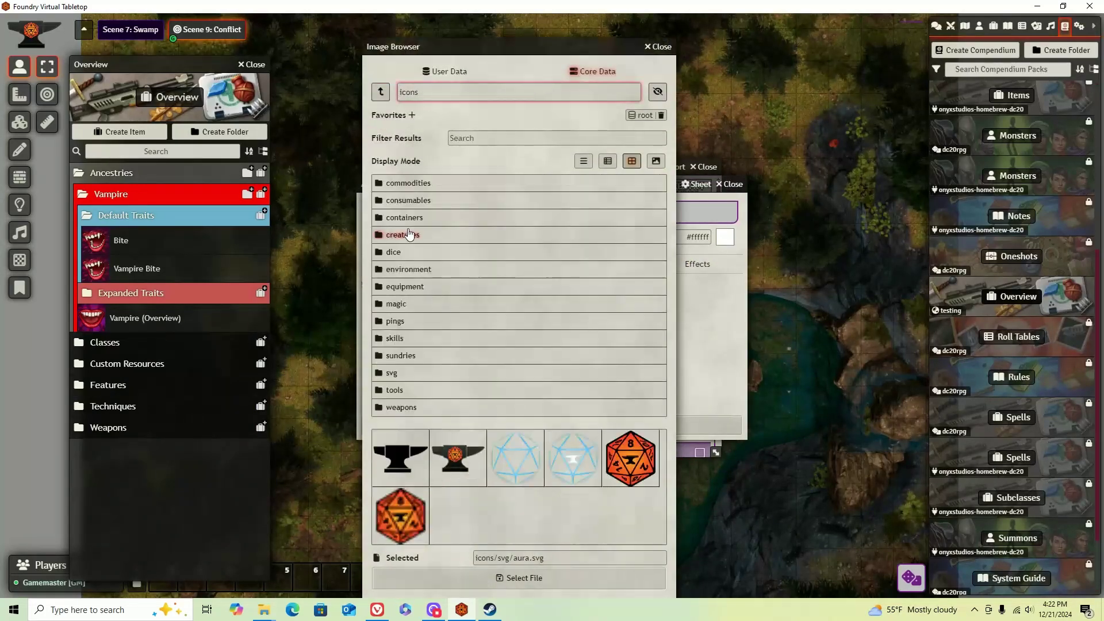
{"action": "left_click", "coordinate": [409, 303]}
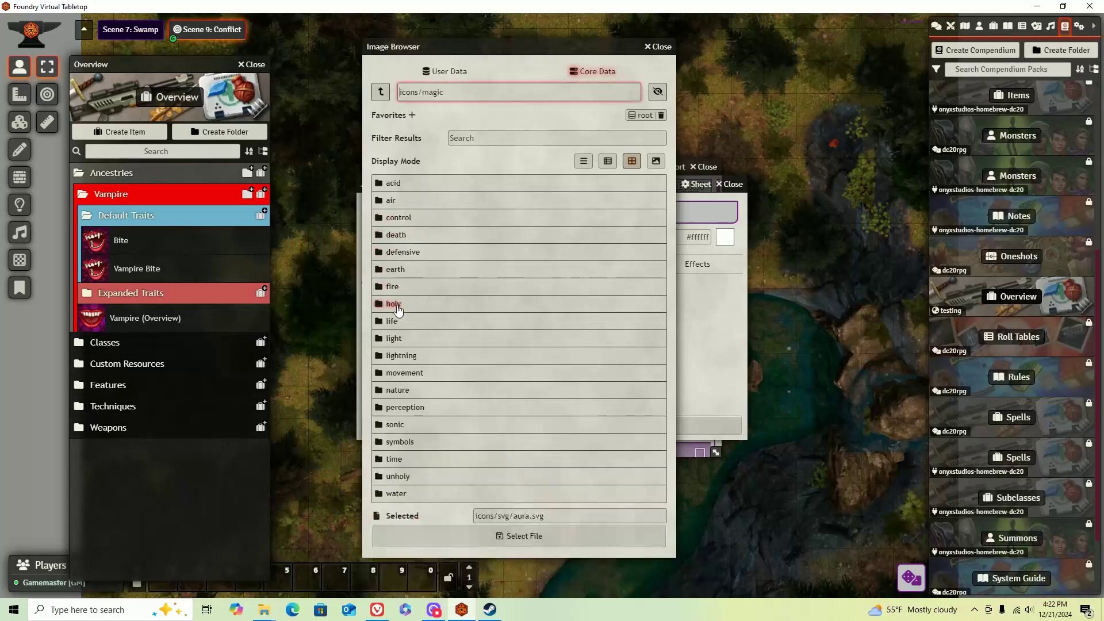
{"action": "left_click", "coordinate": [415, 408]}
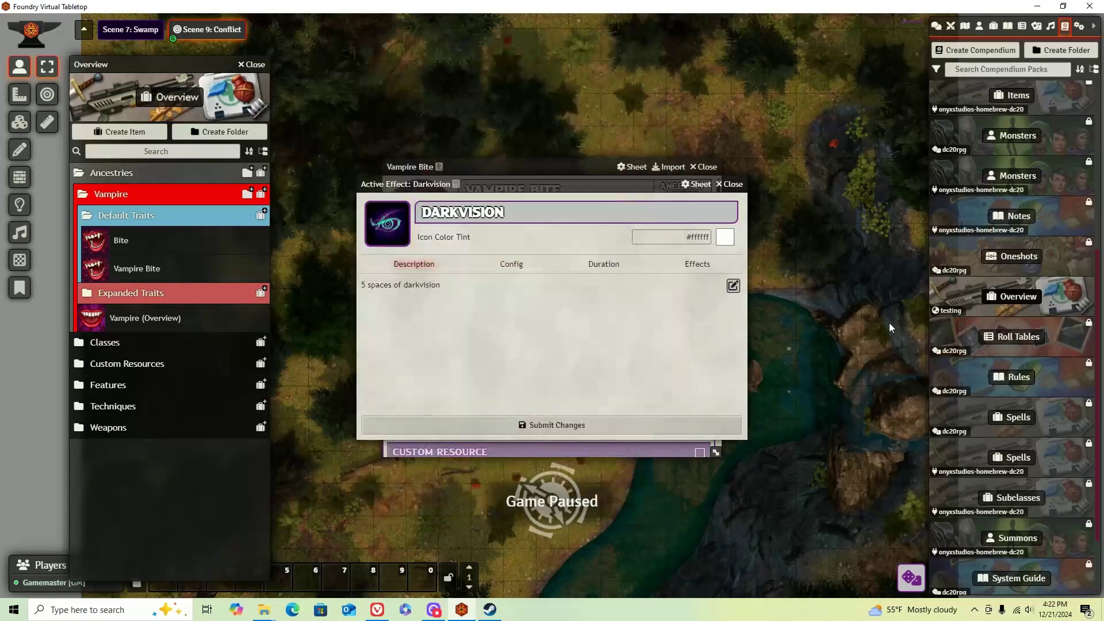
Add a "Darkvision bonus (always)" change with mode Add and value 5 to the Darkvision effect, submit it, and close Vampire Bite.
{"action": "left_click", "coordinate": [524, 266]}
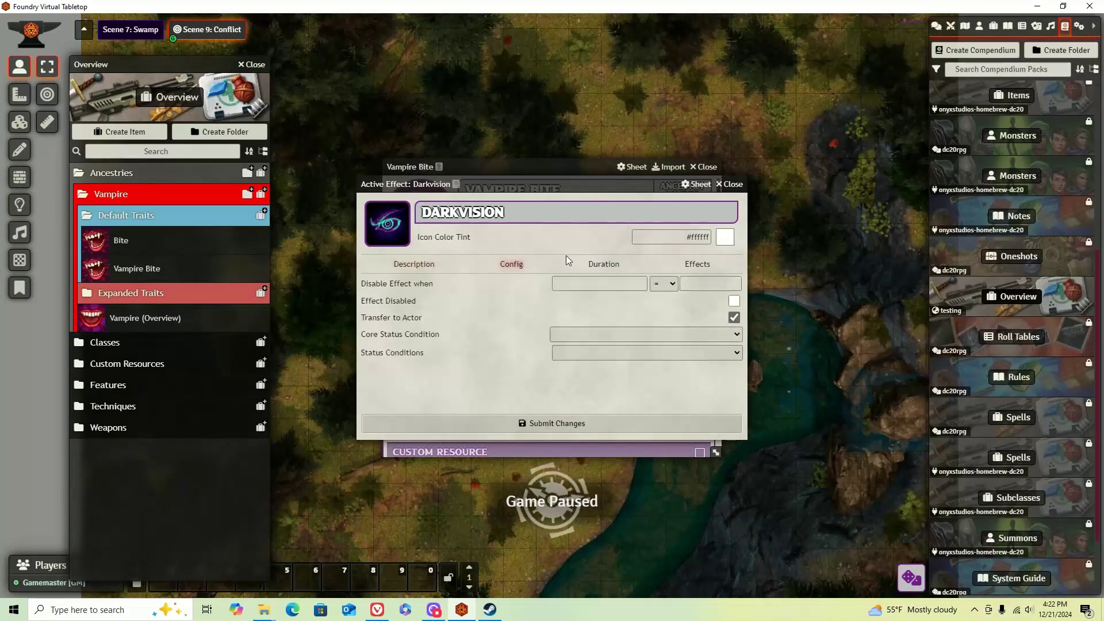
{"action": "left_click", "coordinate": [697, 266]}
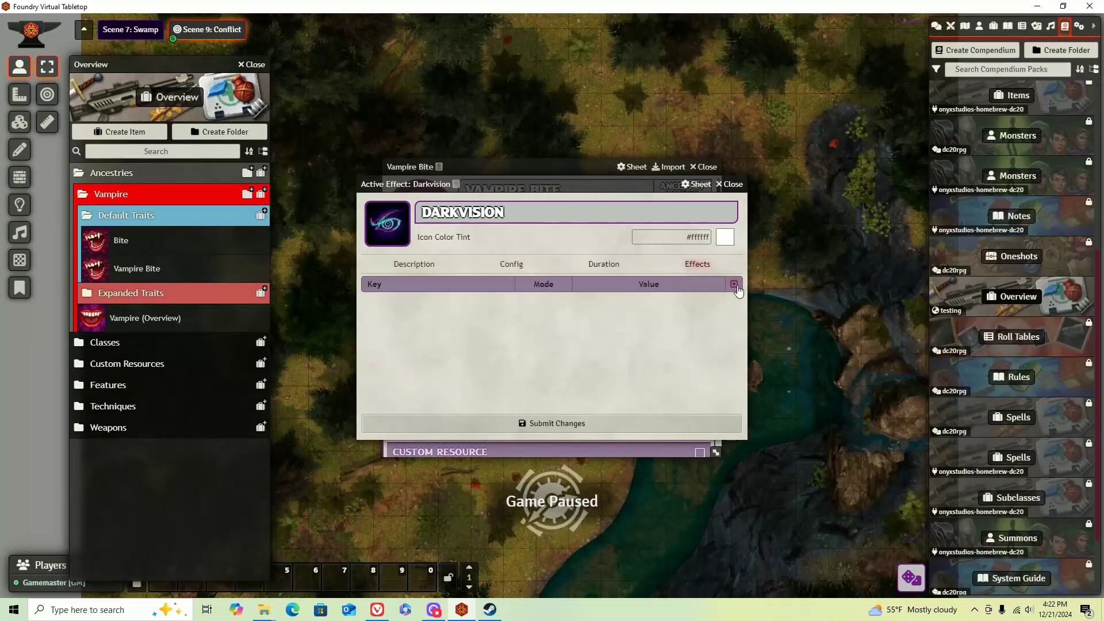
{"action": "left_click", "coordinate": [734, 284]}
{"action": "left_click", "coordinate": [466, 301]}
{"action": "scroll", "coordinate": [418, 389], "scroll_direction": "down", "scroll_amount": 15}
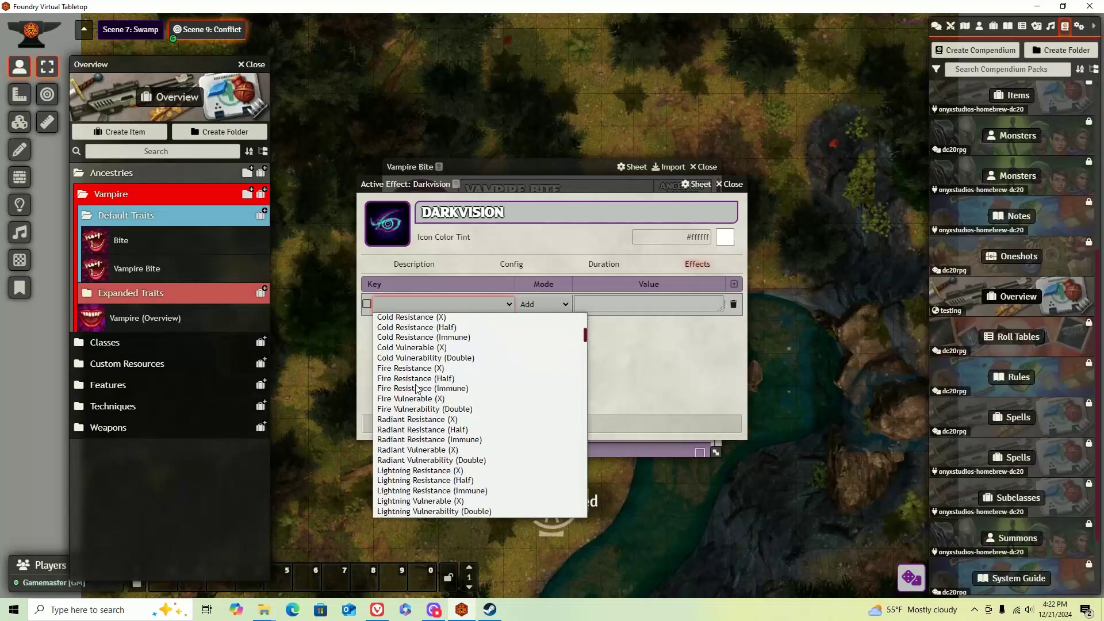
{"action": "scroll", "coordinate": [426, 390], "scroll_direction": "down", "scroll_amount": 5}
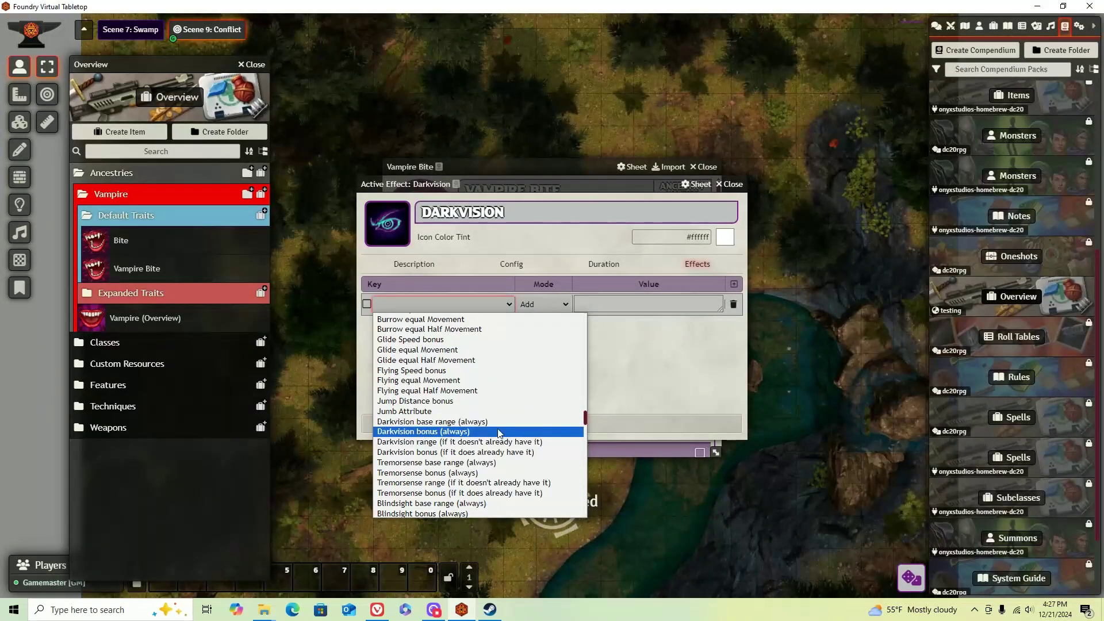
{"action": "left_click", "coordinate": [405, 432]}
{"action": "left_click", "coordinate": [585, 305]}
{"action": "type", "text": "5"}
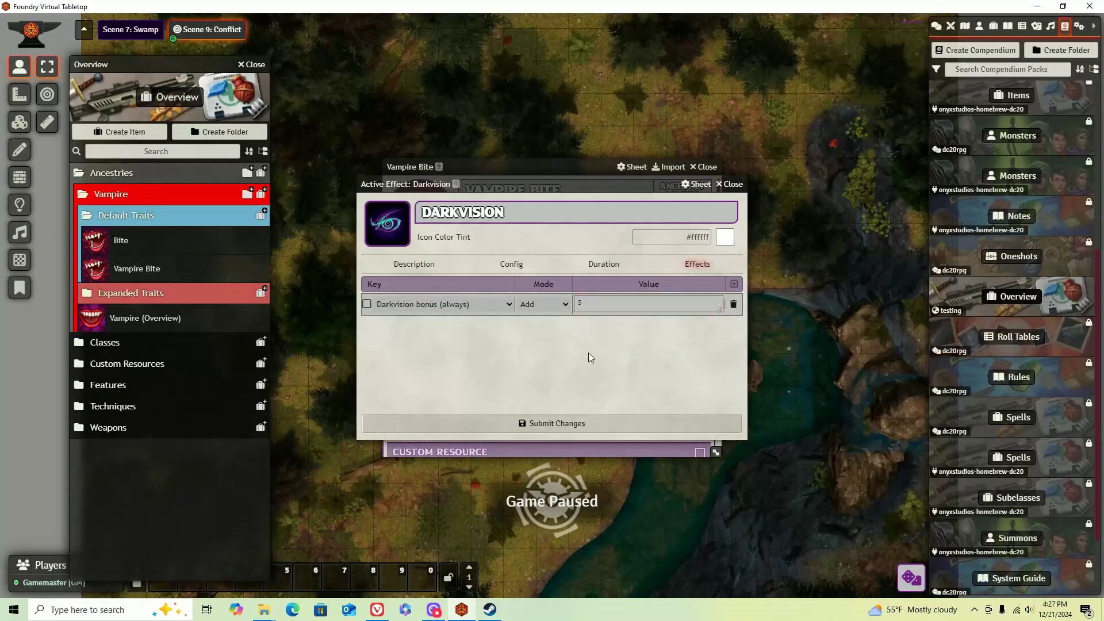
{"action": "left_click", "coordinate": [547, 424]}
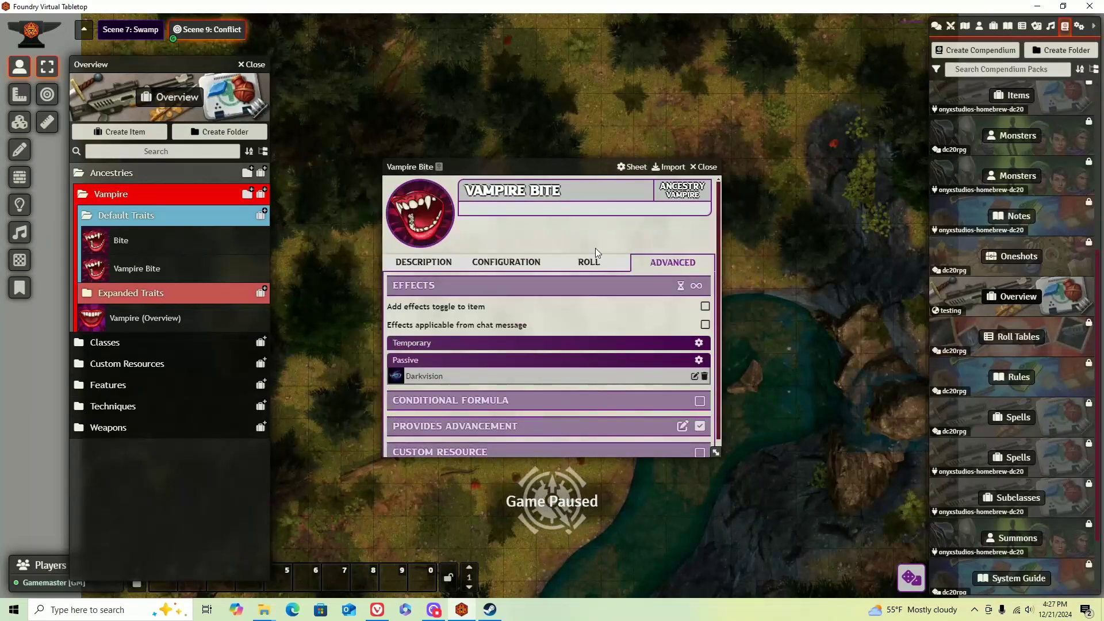
{"action": "left_click", "coordinate": [704, 166]}
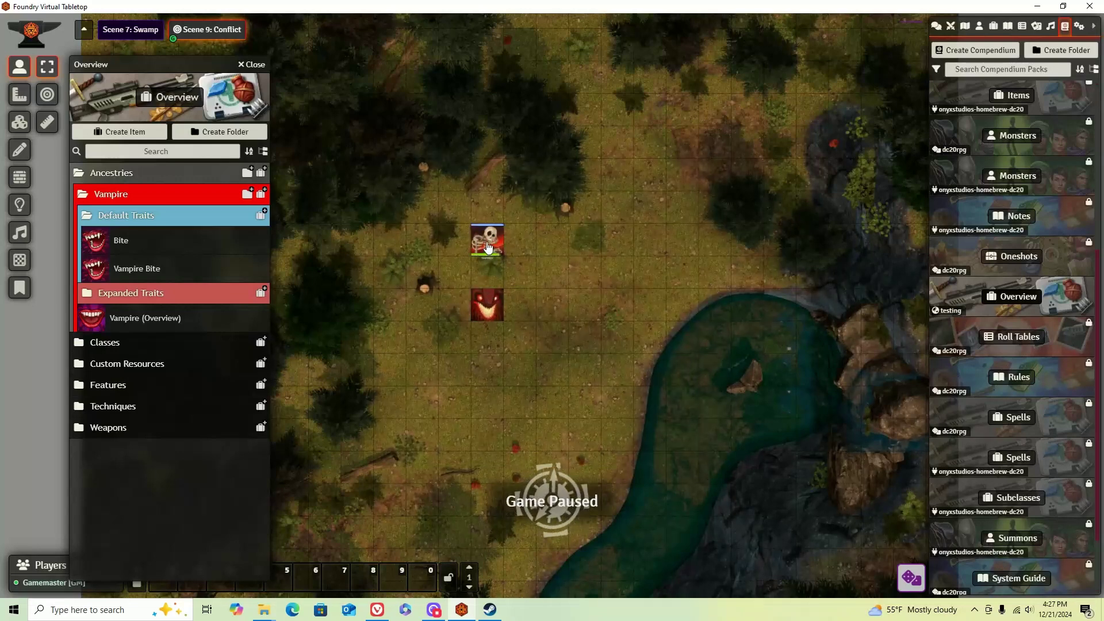
Add the updated Vampire Bite trait from the compendium to the Vampire actor, check its darkvision sense, and close the sheet.
{"action": "left_click", "coordinate": [978, 27]}
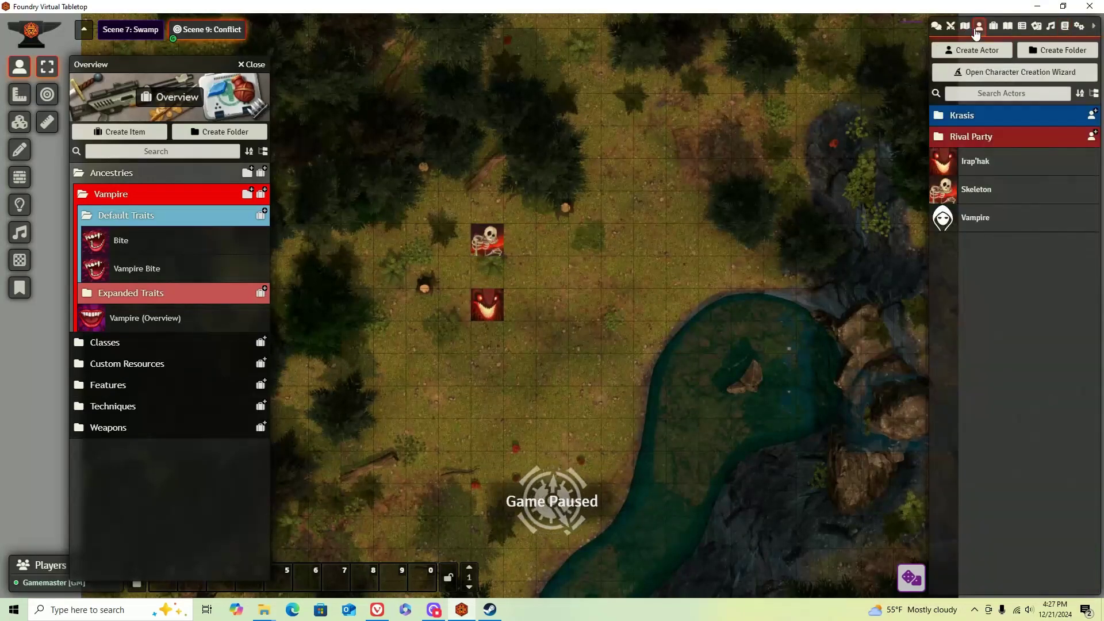
{"action": "left_click", "coordinate": [977, 224]}
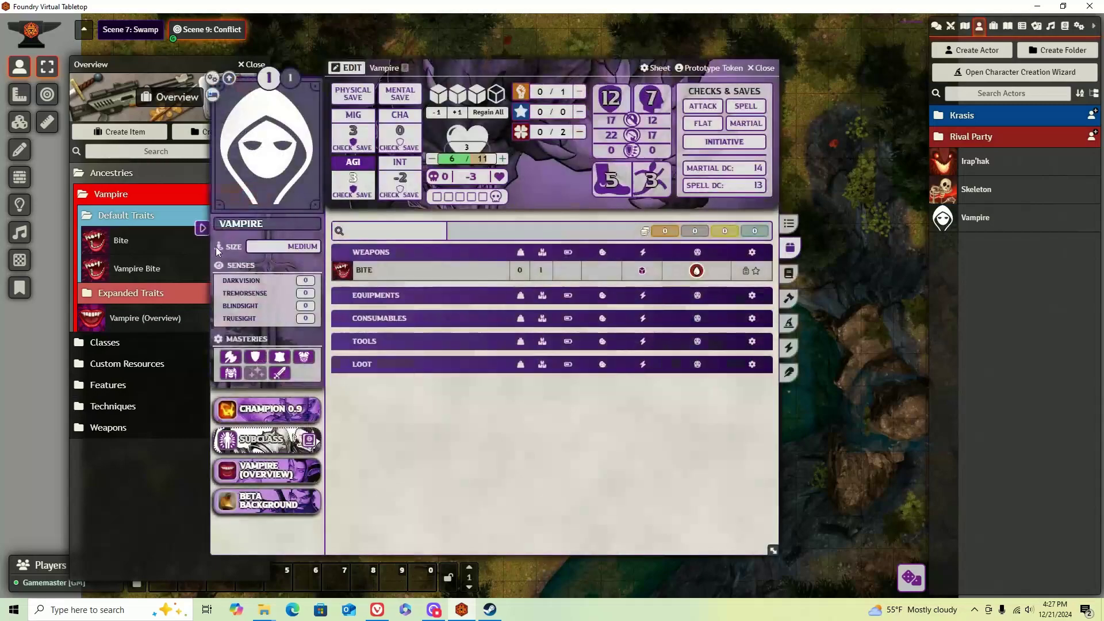
{"action": "left_click_drag", "start_coordinate": [85, 284], "coordinate": [416, 489]}
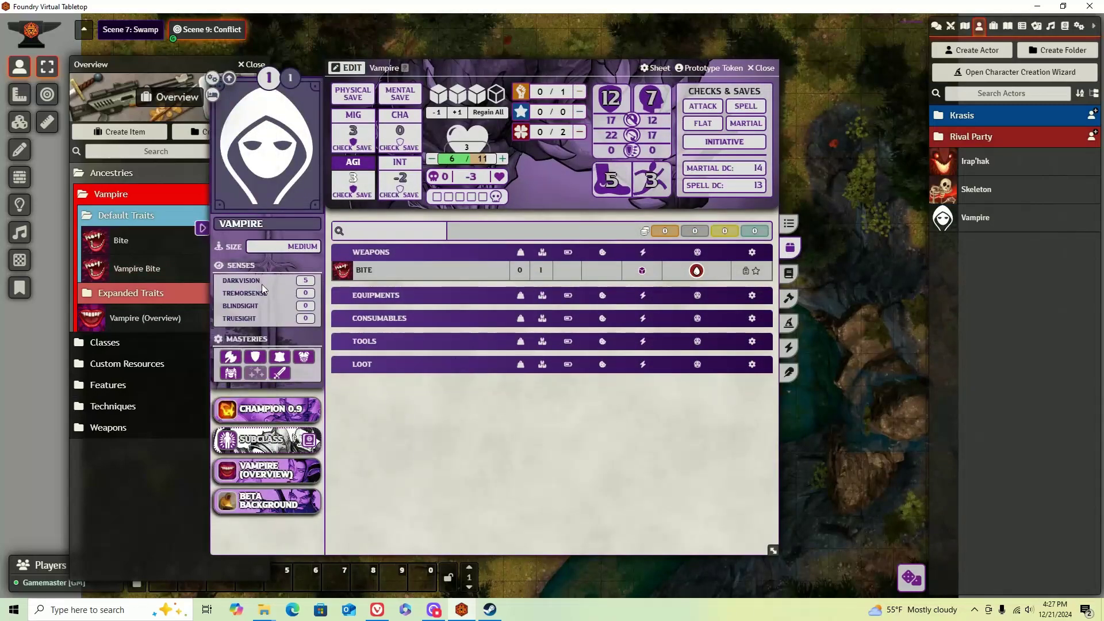
{"action": "left_click", "coordinate": [770, 72]}
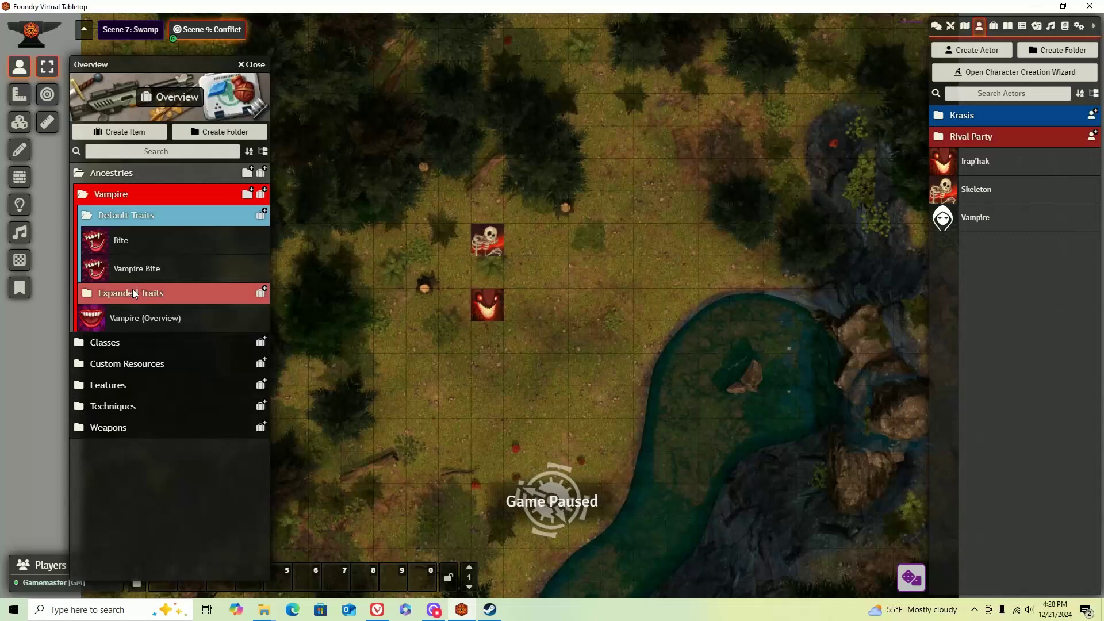
Collapse the Ancestries folders and start a new subfolder named Lucksmith under Classes in the Overview compendium.
{"action": "left_click", "coordinate": [183, 217]}
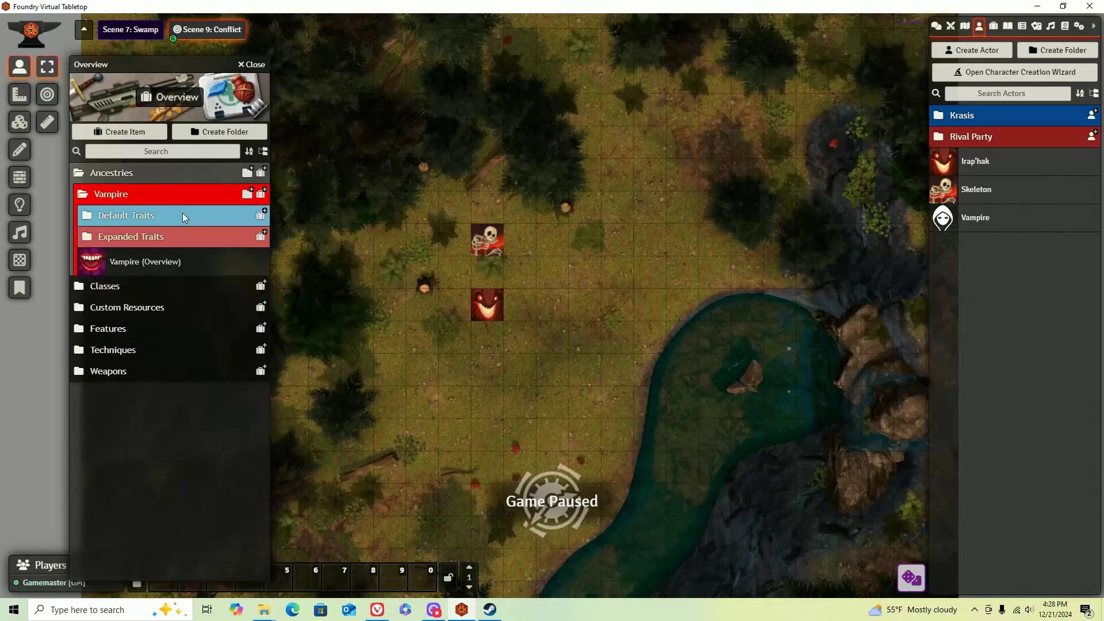
{"action": "left_click", "coordinate": [136, 175]}
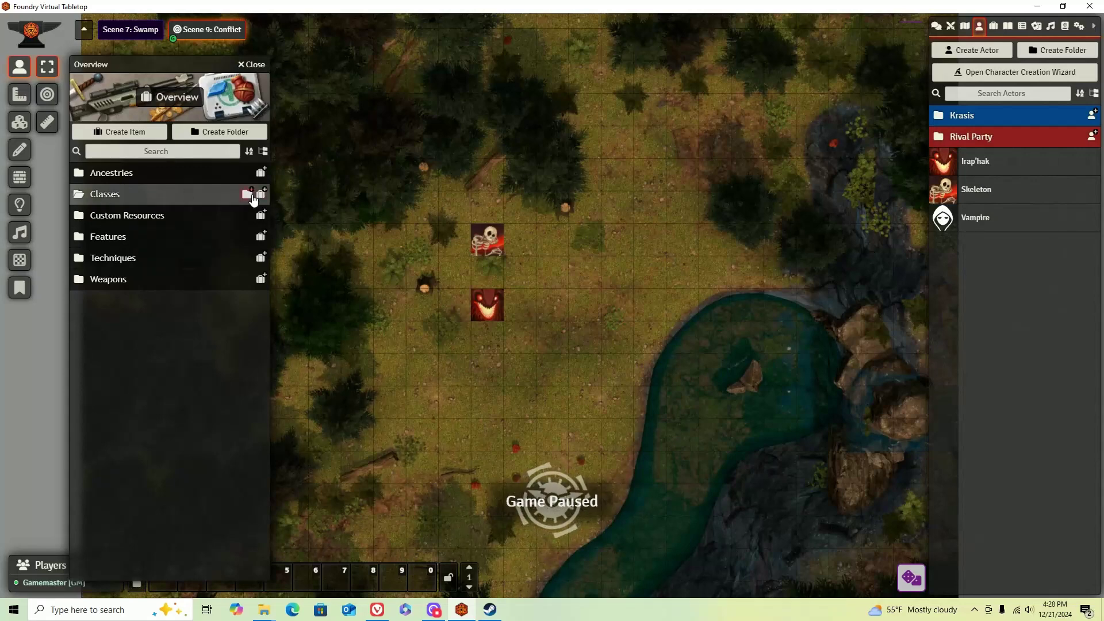
{"action": "left_click", "coordinate": [249, 195]}
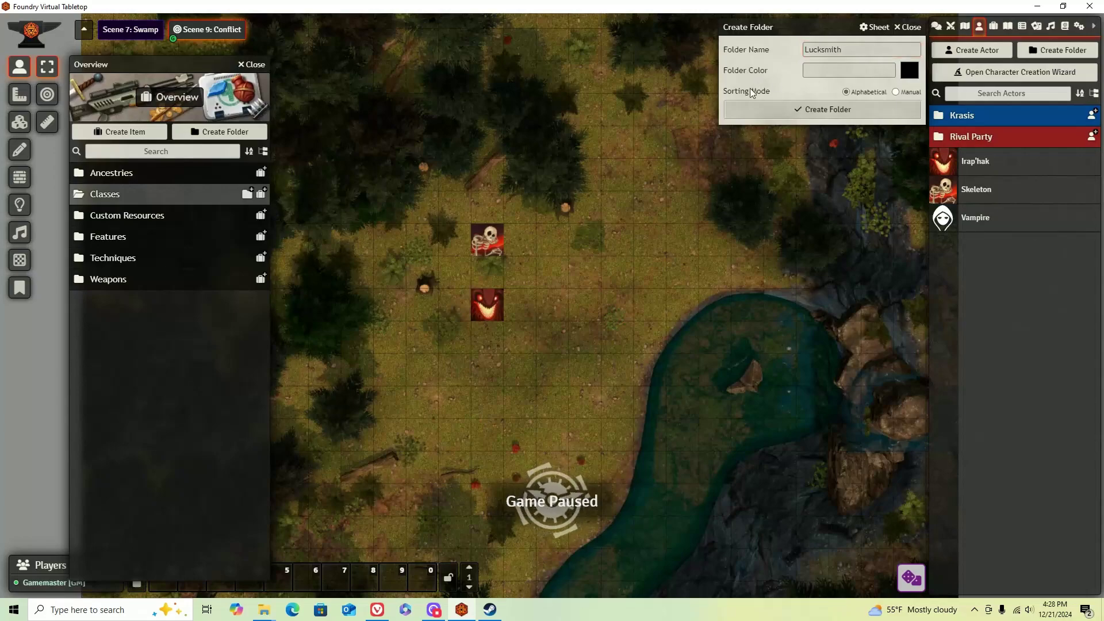
Copy the color code #178a00 from the Google Docs notes, use it as the Lucksmith folder color, and create the folder.
{"action": "left_click", "coordinate": [377, 610]}
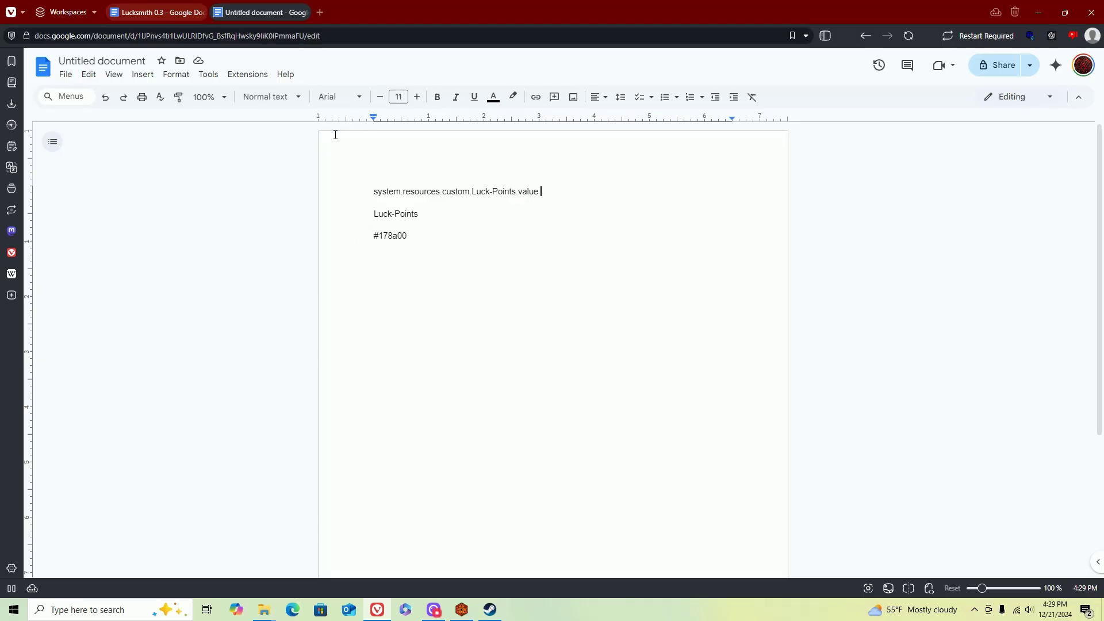
{"action": "triple_click", "coordinate": [380, 236]}
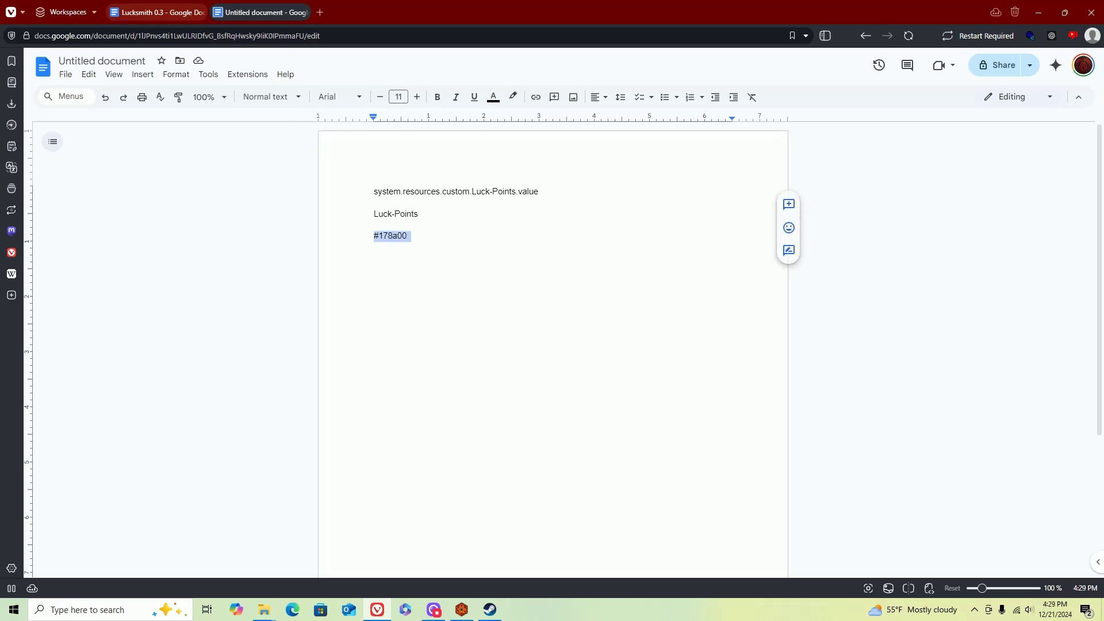
{"action": "key", "text": "shift+Left"}
{"action": "key", "text": "ctrl+c"}
{"action": "left_click", "coordinate": [462, 611]}
{"action": "left_click", "coordinate": [820, 77]}
{"action": "key", "text": "ctrl+v"}
{"action": "left_click", "coordinate": [784, 76]}
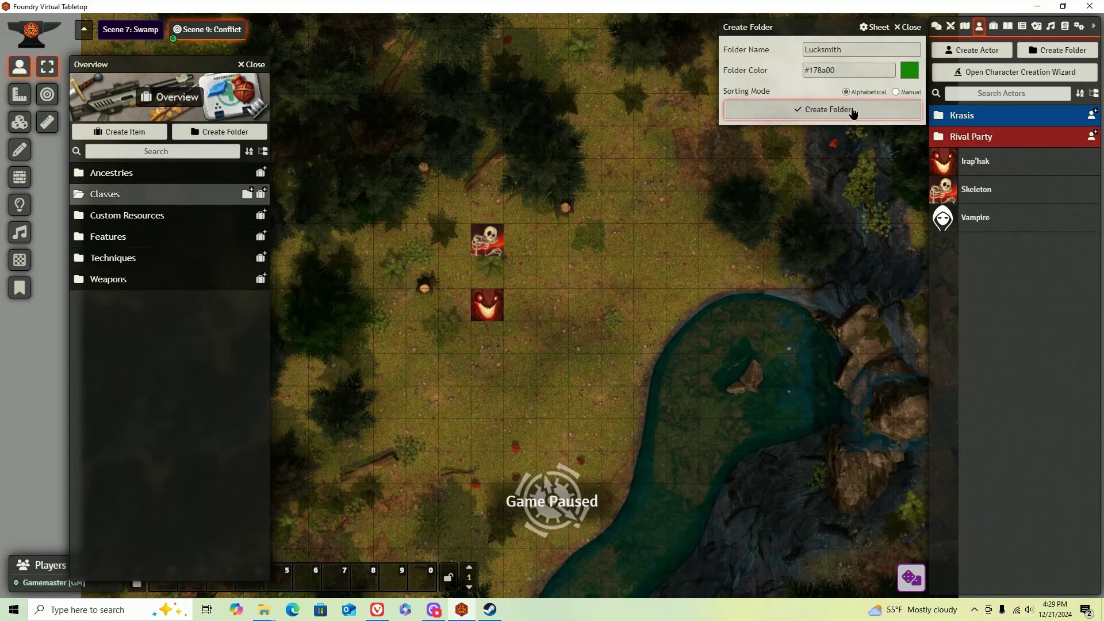
{"action": "left_click", "coordinate": [827, 109]}
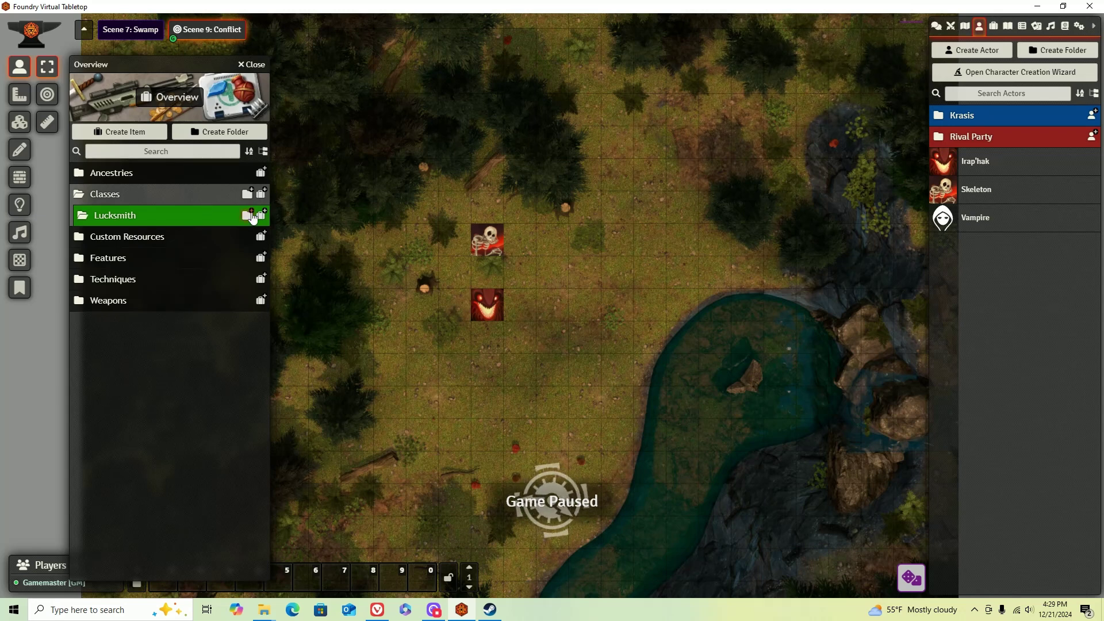
Create two subfolders named Level 1 and Level 2 inside the Lucksmith folder.
{"action": "left_click", "coordinate": [247, 214]}
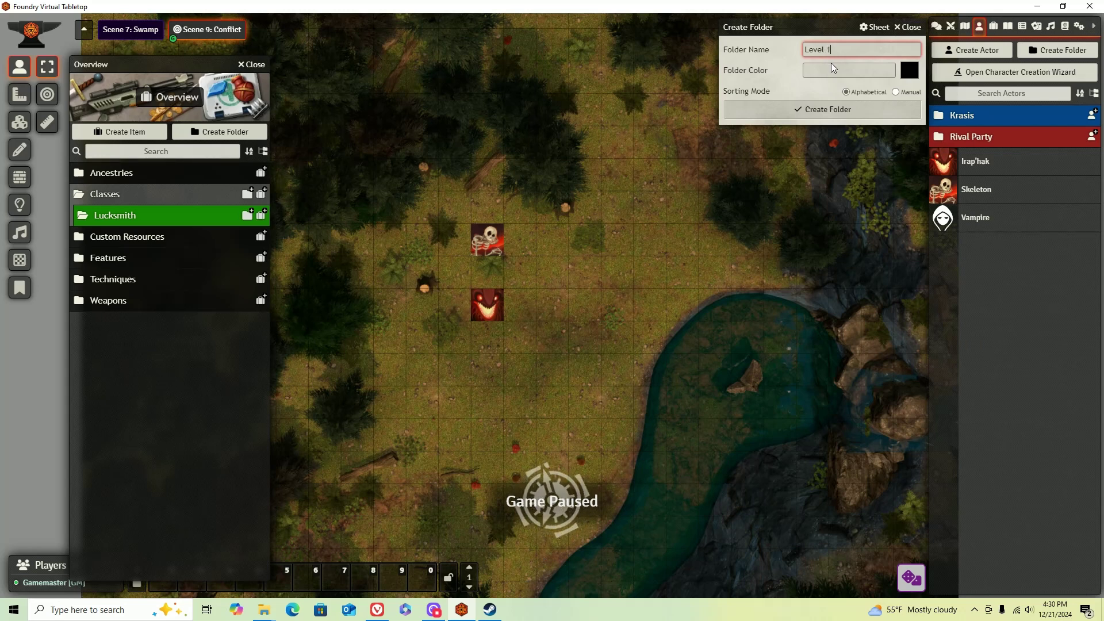
{"action": "left_click", "coordinate": [818, 110]}
{"action": "left_click", "coordinate": [247, 214]}
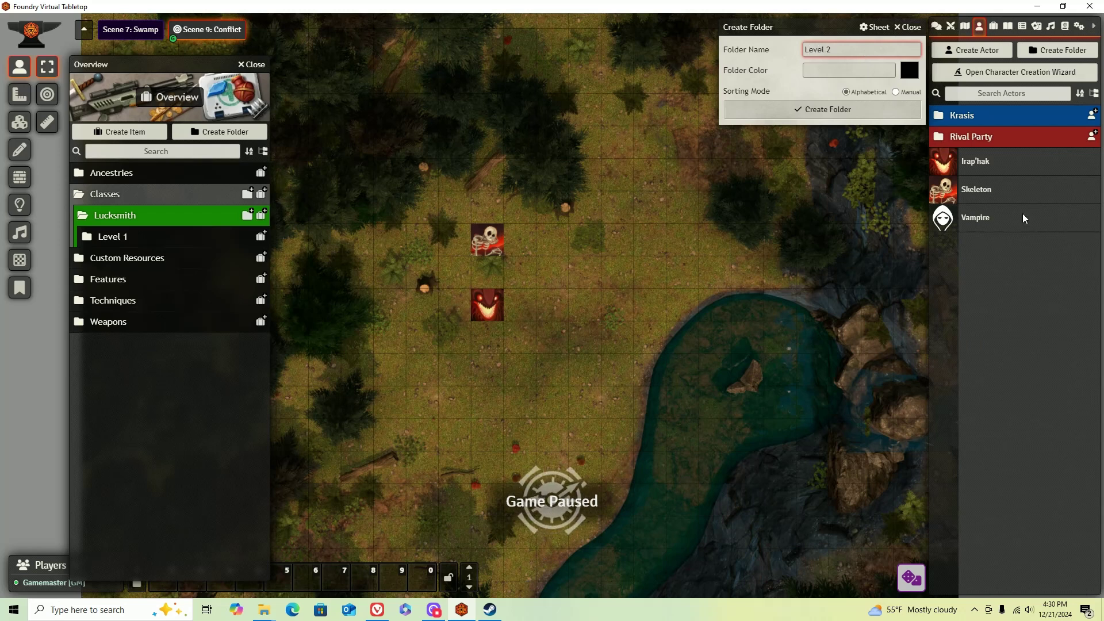
{"action": "left_click", "coordinate": [788, 108]}
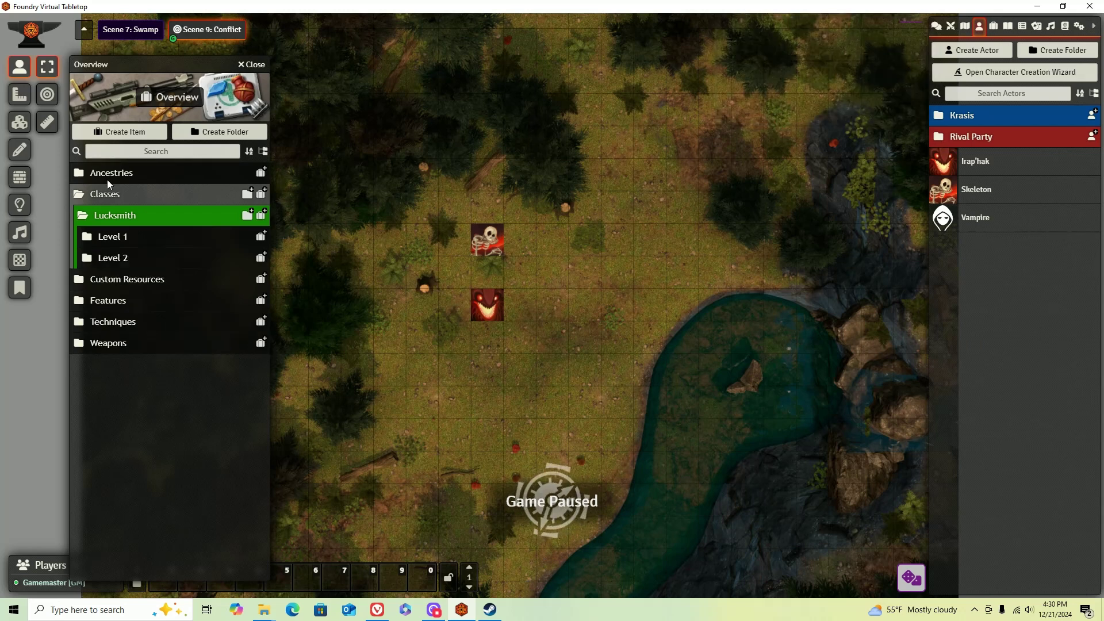
Create a new item of type Class named Lucksmith in the Lucksmith folder.
{"action": "left_click", "coordinate": [262, 217]}
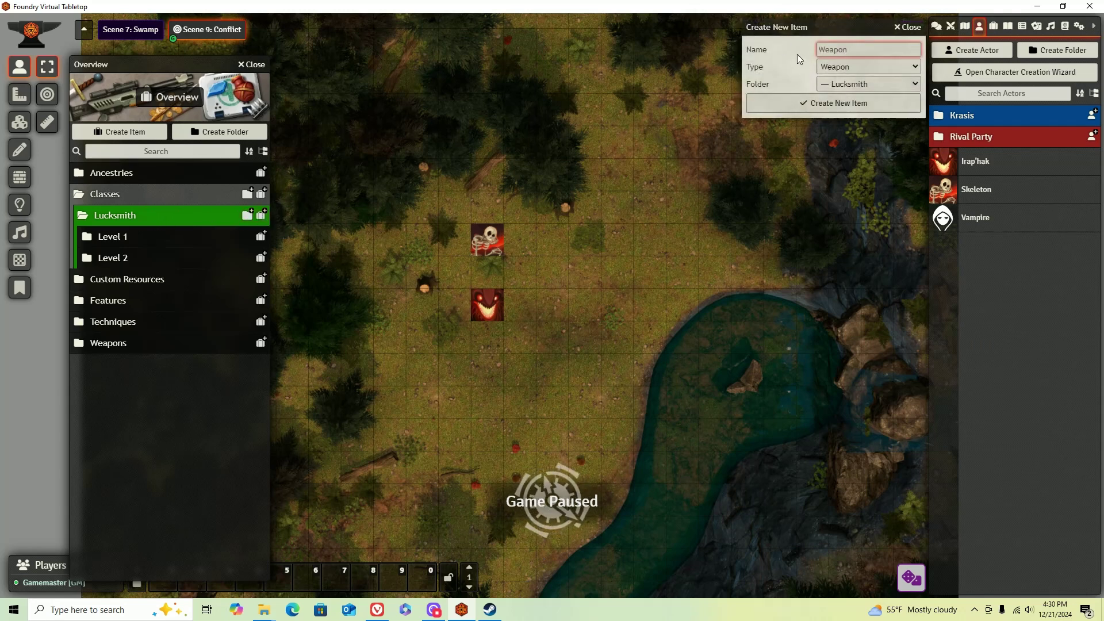
{"action": "type", "text": "Lucksmith"}
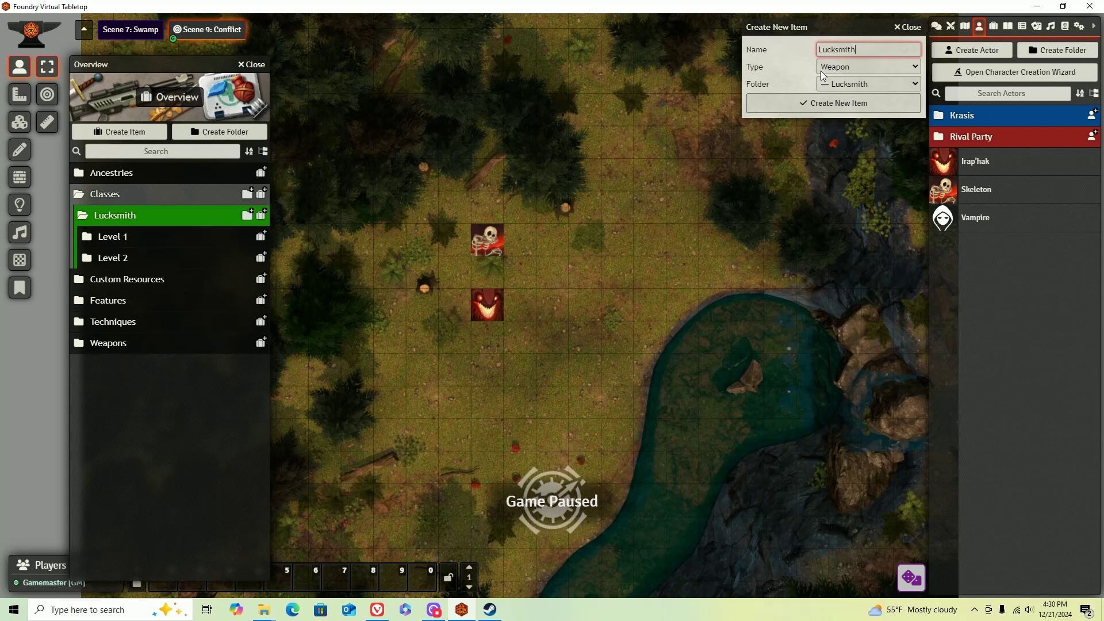
{"action": "left_click", "coordinate": [823, 69]}
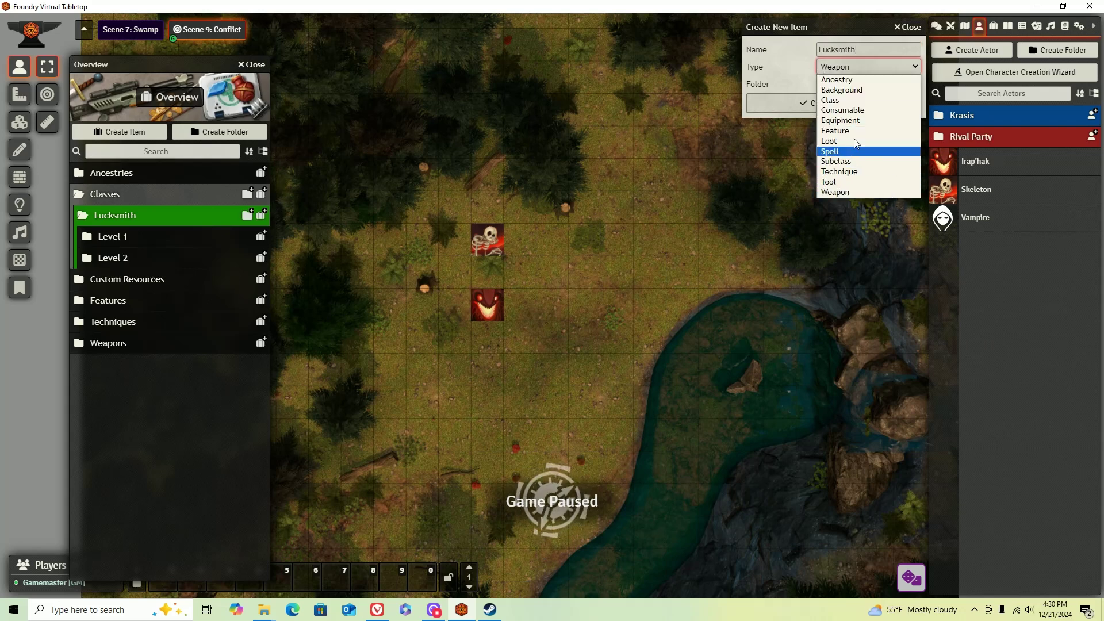
{"action": "left_click", "coordinate": [834, 100]}
{"action": "left_click", "coordinate": [779, 104]}
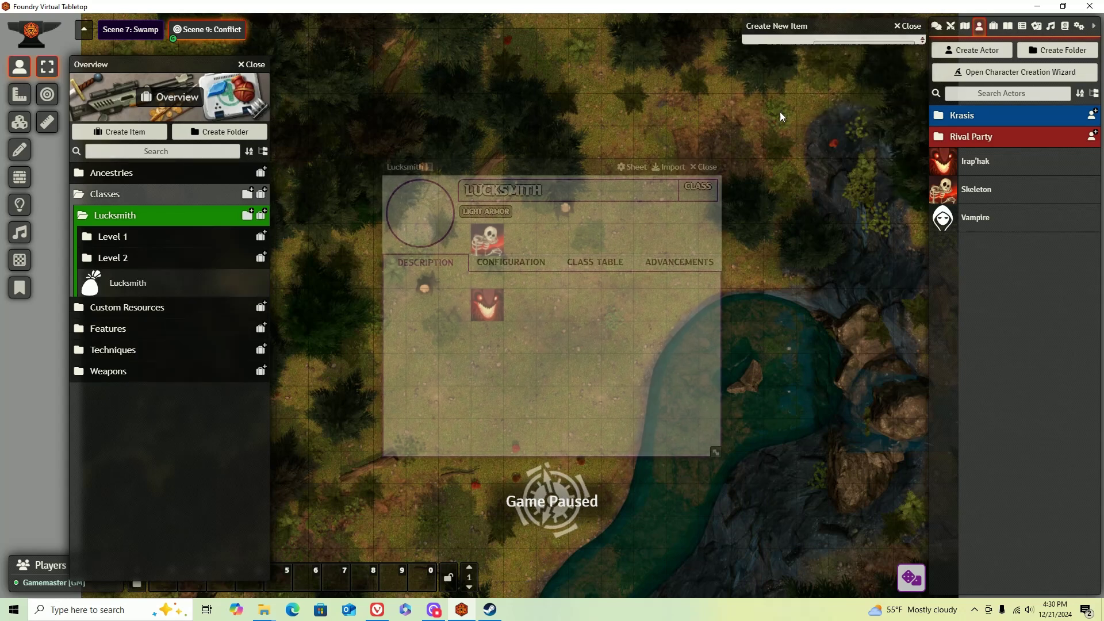
Open the image browser for the Lucksmith class's icon.
{"action": "left_click", "coordinate": [418, 208]}
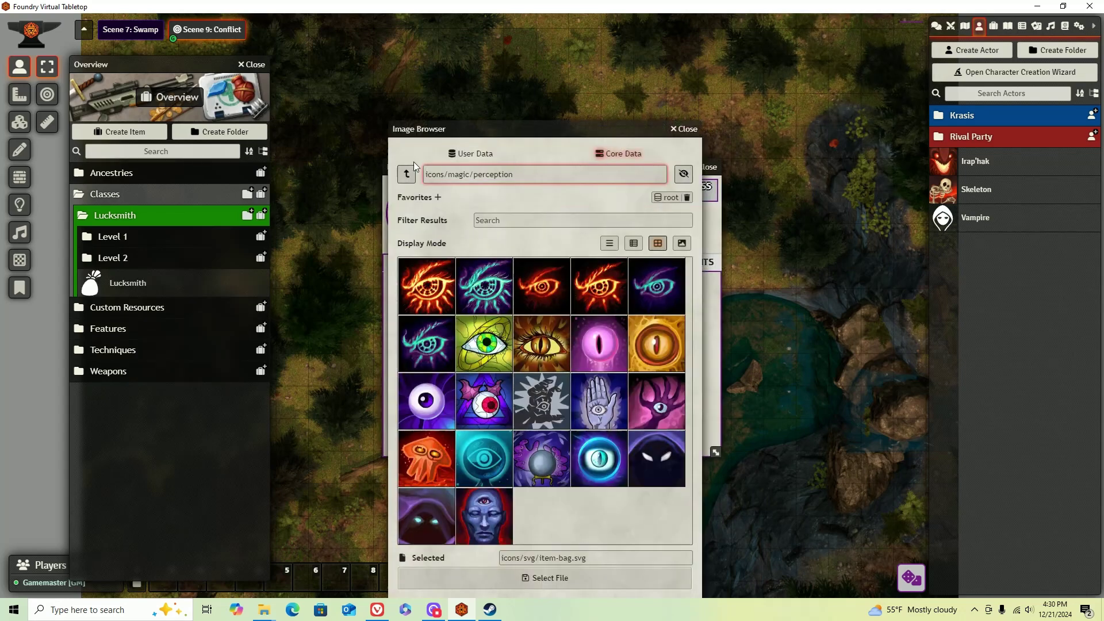
Set the Lucksmith class image to the green four-leaf clover icon from the core data folder icons/magic/control.
{"action": "left_click", "coordinate": [406, 176]}
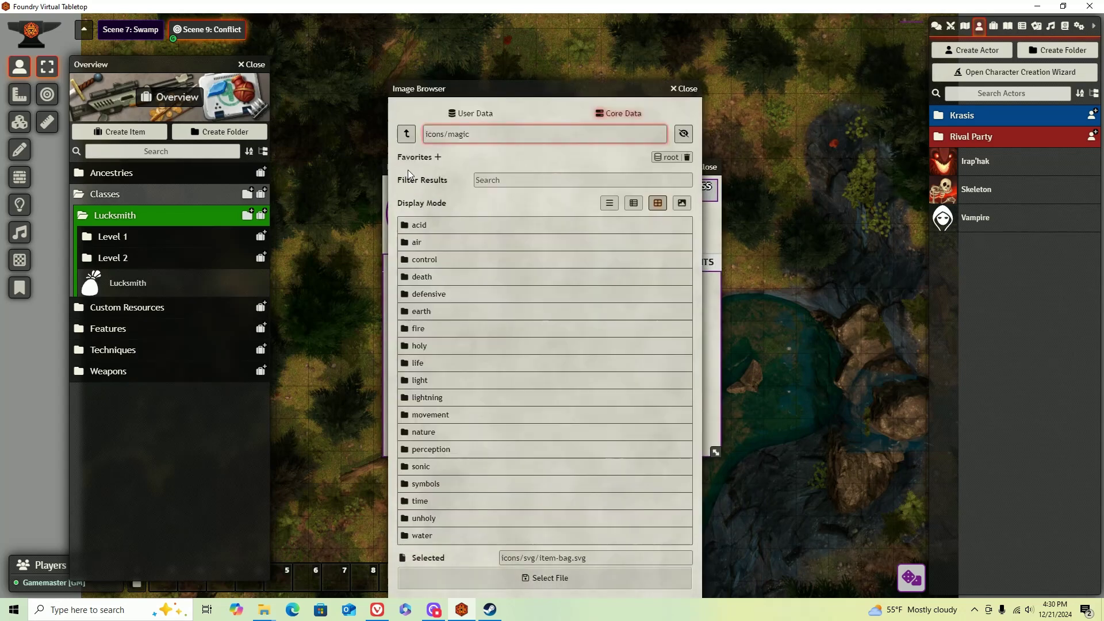
{"action": "left_click", "coordinate": [415, 260]}
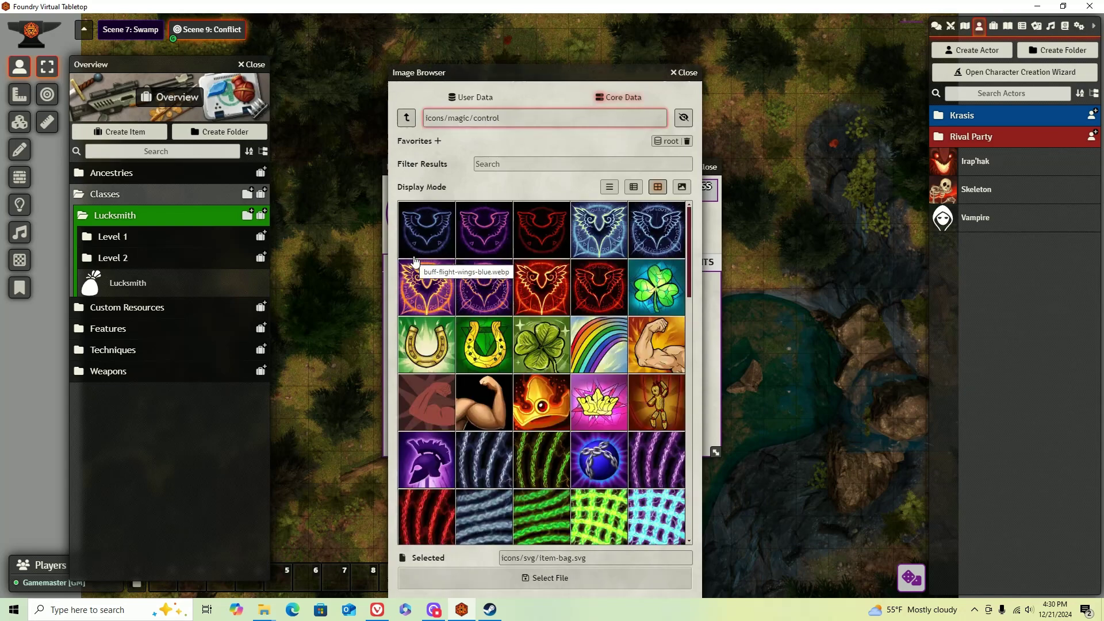
{"action": "left_click", "coordinate": [658, 286]}
{"action": "left_click", "coordinate": [504, 585]}
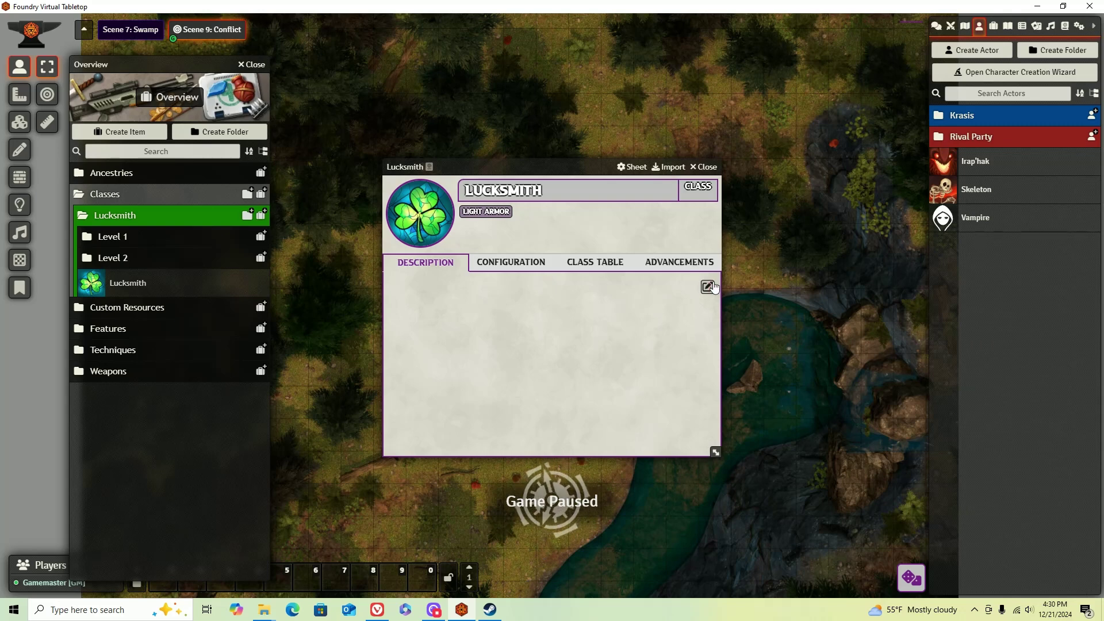
Open the class description for editing, switch to Google Docs and copy the Lucksmith 0.3 content from Starting Equipment through Lucky Heal.
{"action": "left_click", "coordinate": [707, 287]}
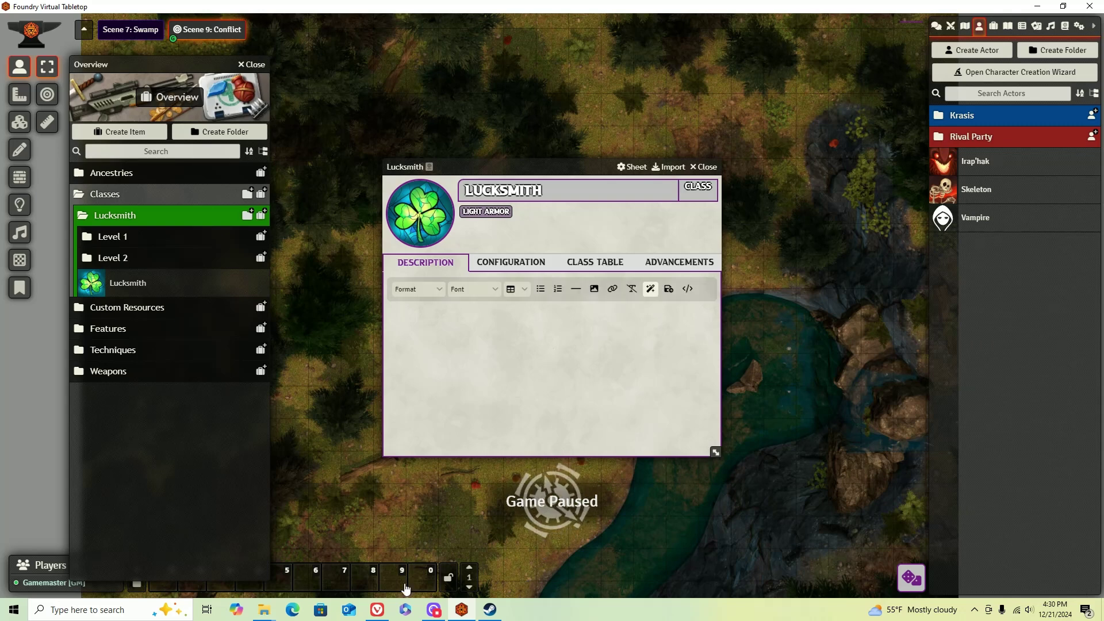
{"action": "left_click", "coordinate": [376, 609]}
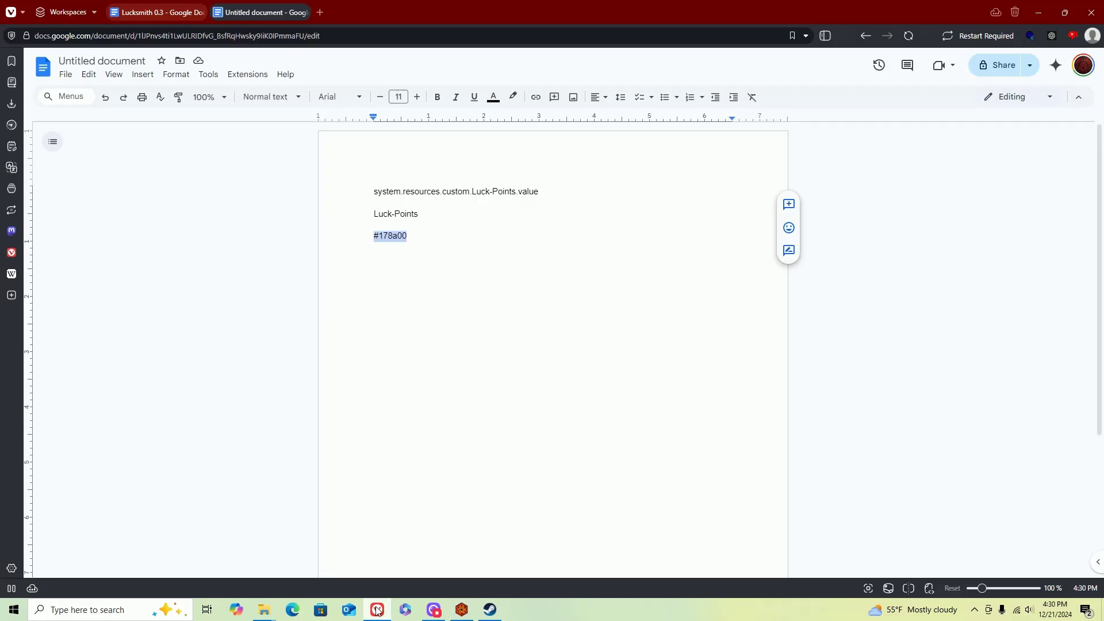
{"action": "left_click", "coordinate": [180, 4]}
{"action": "scroll", "coordinate": [370, 255], "scroll_direction": "up", "scroll_amount": 6}
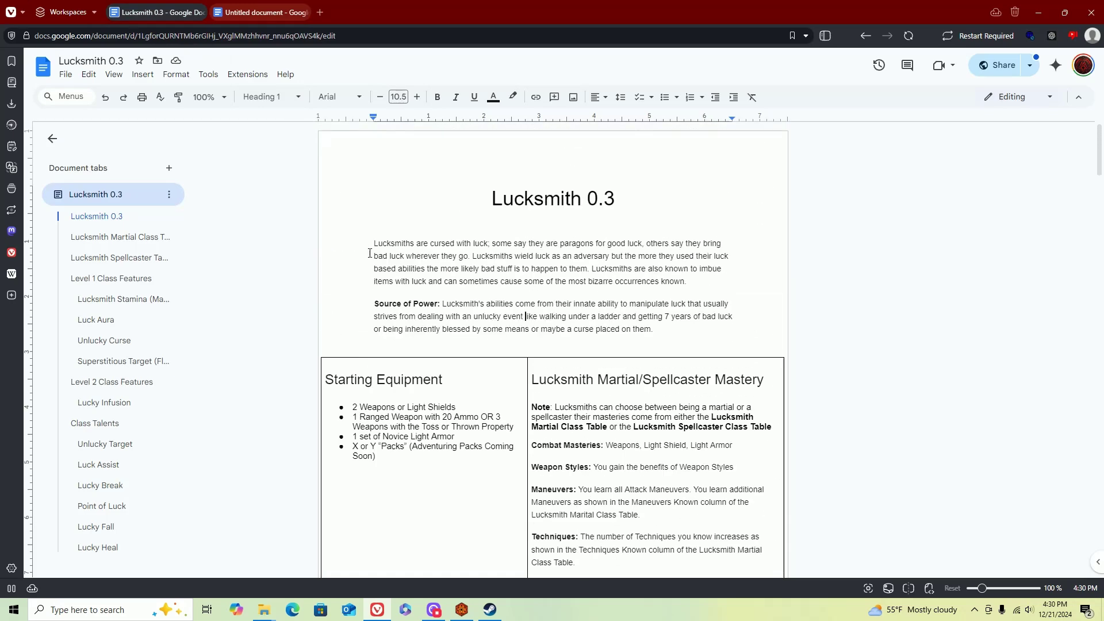
{"action": "mouse_move", "coordinate": [325, 353]}
{"action": "left_mouse_down"}
{"action": "mouse_move", "coordinate": [518, 368]}
{"action": "mouse_move", "coordinate": [632, 575]}
{"action": "mouse_move", "coordinate": [542, 616]}
{"action": "left_mouse_up"}
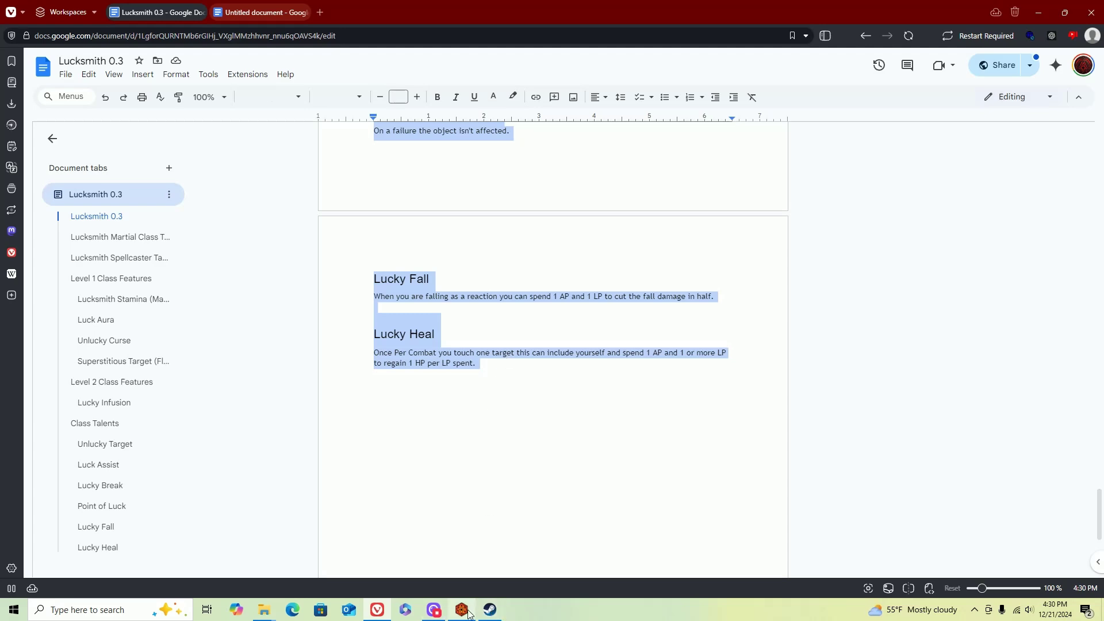
Switch back to Foundry Virtual Tabletop and paste the copied Lucksmith text into the class description.
{"action": "left_click", "coordinate": [462, 610]}
{"action": "left_click", "coordinate": [471, 334]}
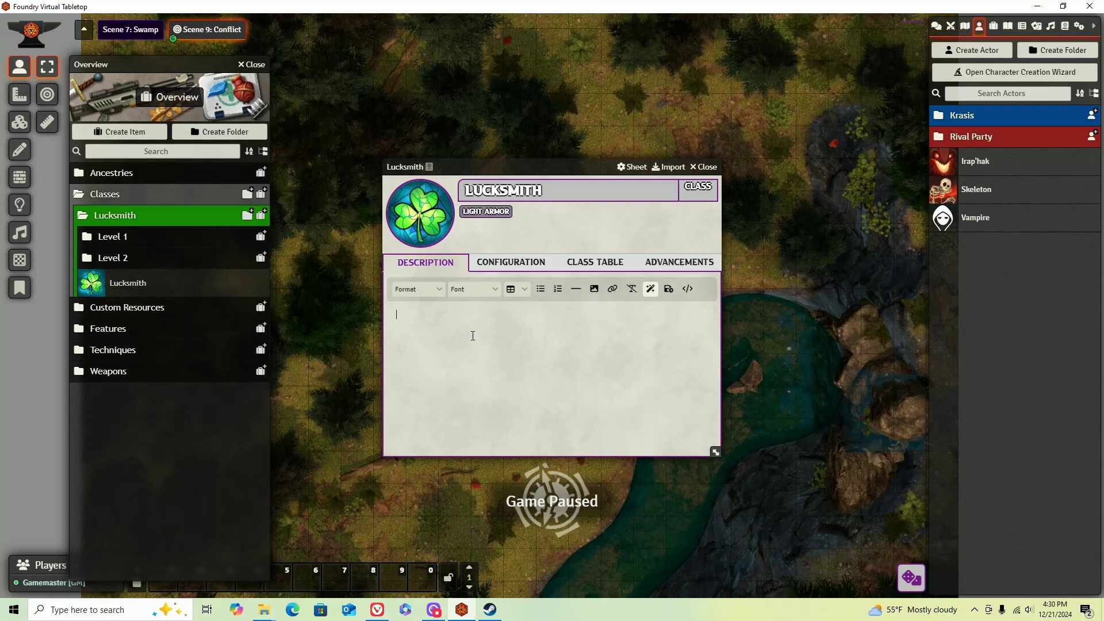
{"action": "type", "text": "When you are falling as a reaction you can spend 1 AP and 1 LP to cut the fall damage in half. Lucky Heal Once Per Combat you touch one target this can include yourself and spend 1 AP and 1 or more LP to regain 1 HP per LP spent."}
Clear the formatting of the entire pasted description, save it and look through the result.
{"action": "key", "text": "ctrl+a"}
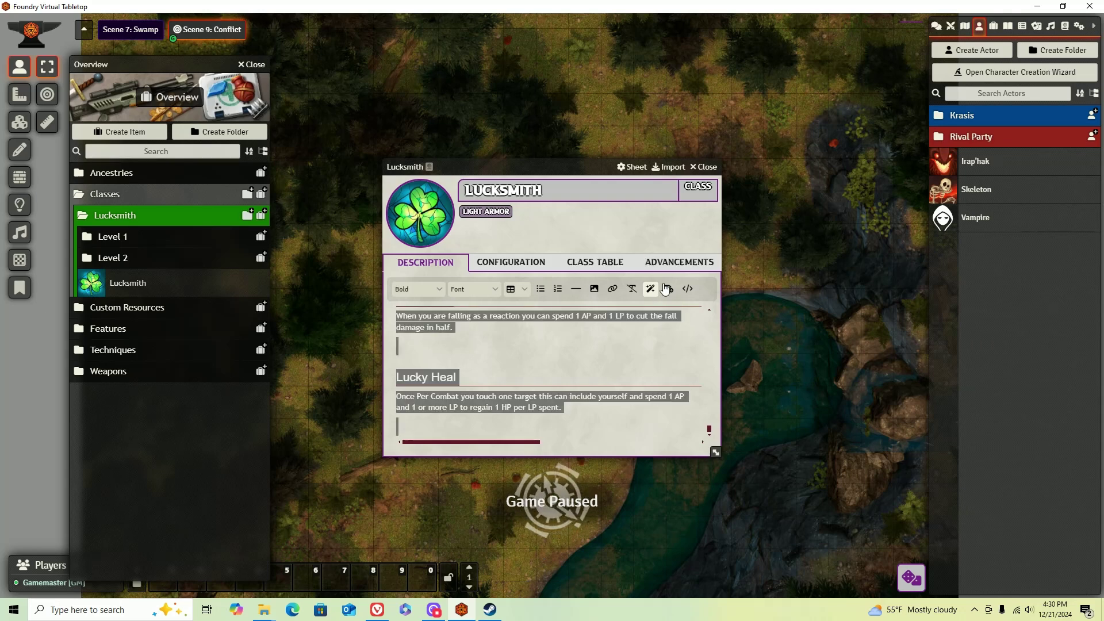
{"action": "left_click", "coordinate": [653, 289]}
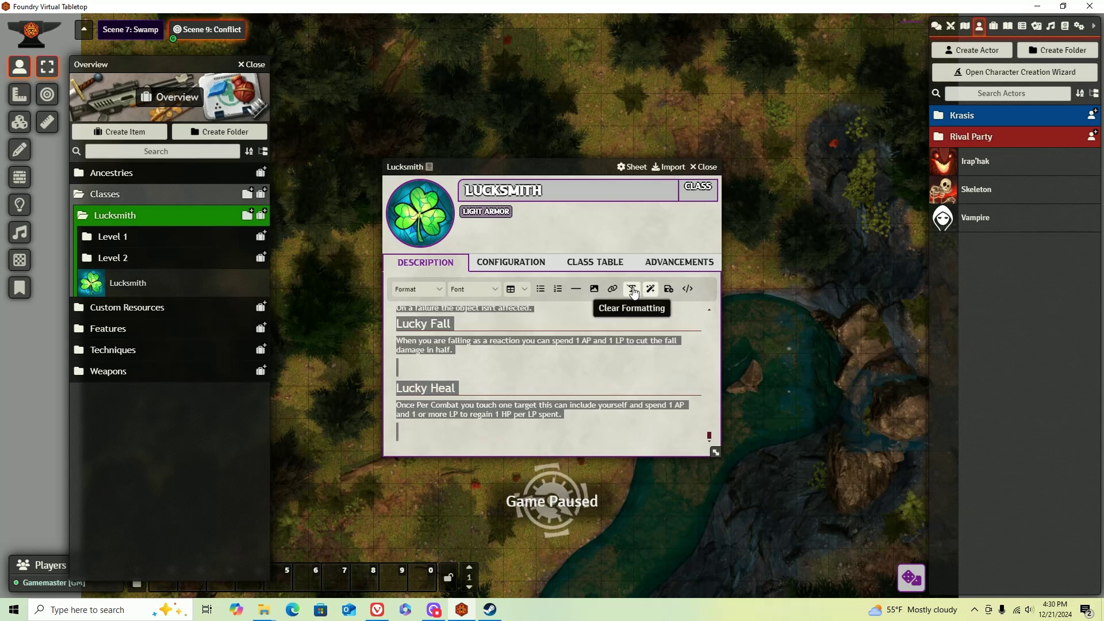
{"action": "scroll", "coordinate": [511, 414], "scroll_direction": "up", "scroll_amount": 15}
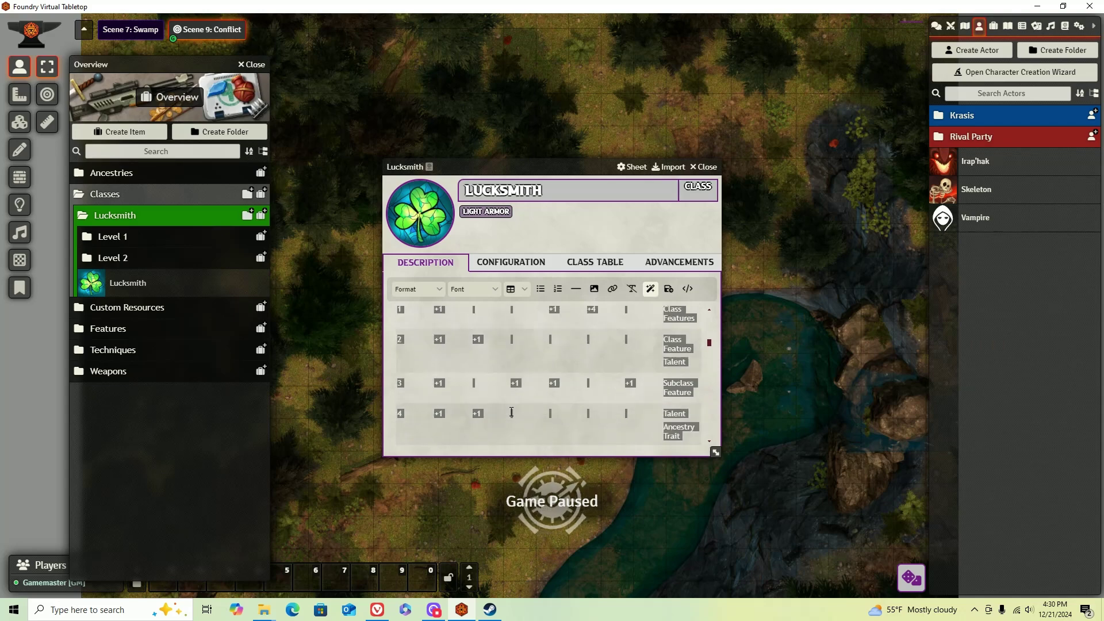
{"action": "scroll", "coordinate": [512, 411], "scroll_direction": "up", "scroll_amount": 2}
{"action": "double_click", "coordinate": [516, 363]}
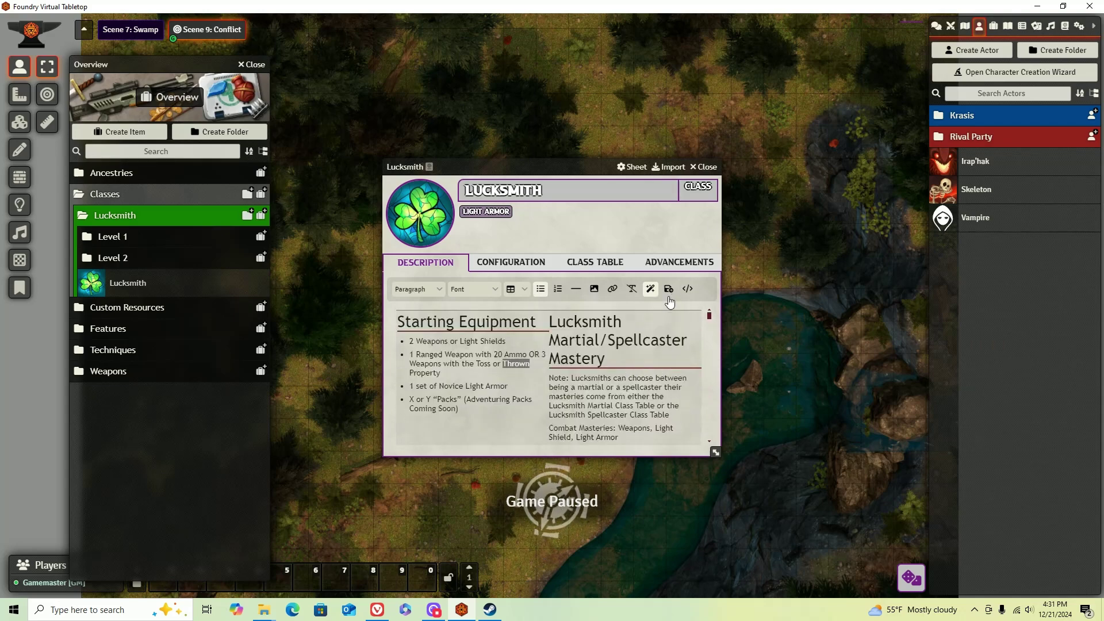
{"action": "left_click", "coordinate": [668, 292]}
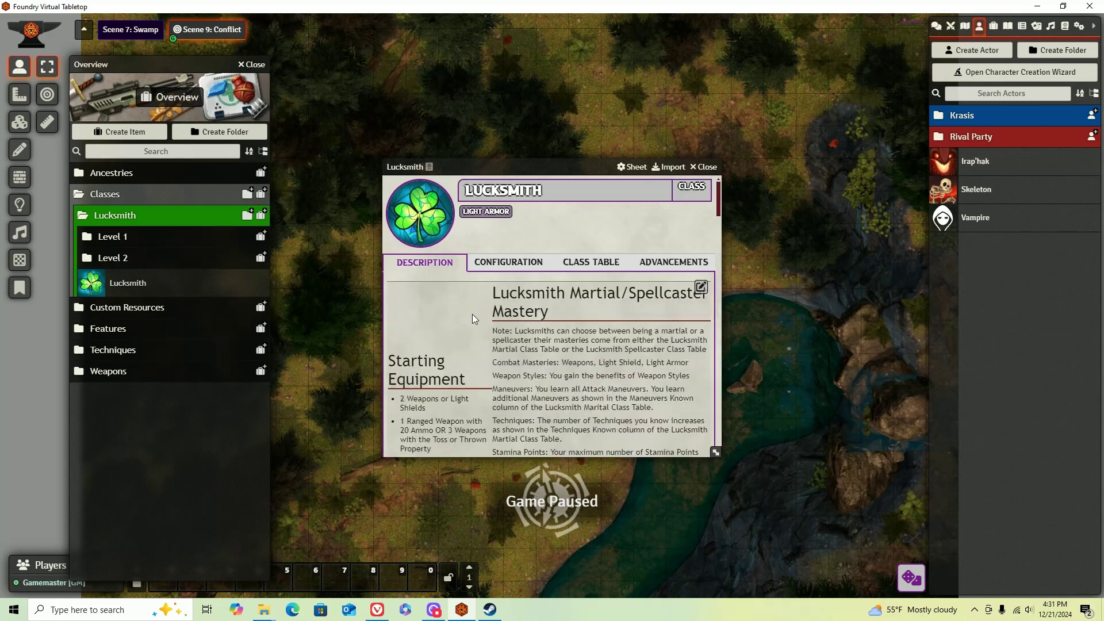
{"action": "scroll", "coordinate": [471, 310], "scroll_direction": "down", "scroll_amount": 5}
{"action": "scroll", "coordinate": [473, 320], "scroll_direction": "down", "scroll_amount": 5}
{"action": "scroll", "coordinate": [472, 319], "scroll_direction": "up", "scroll_amount": 10}
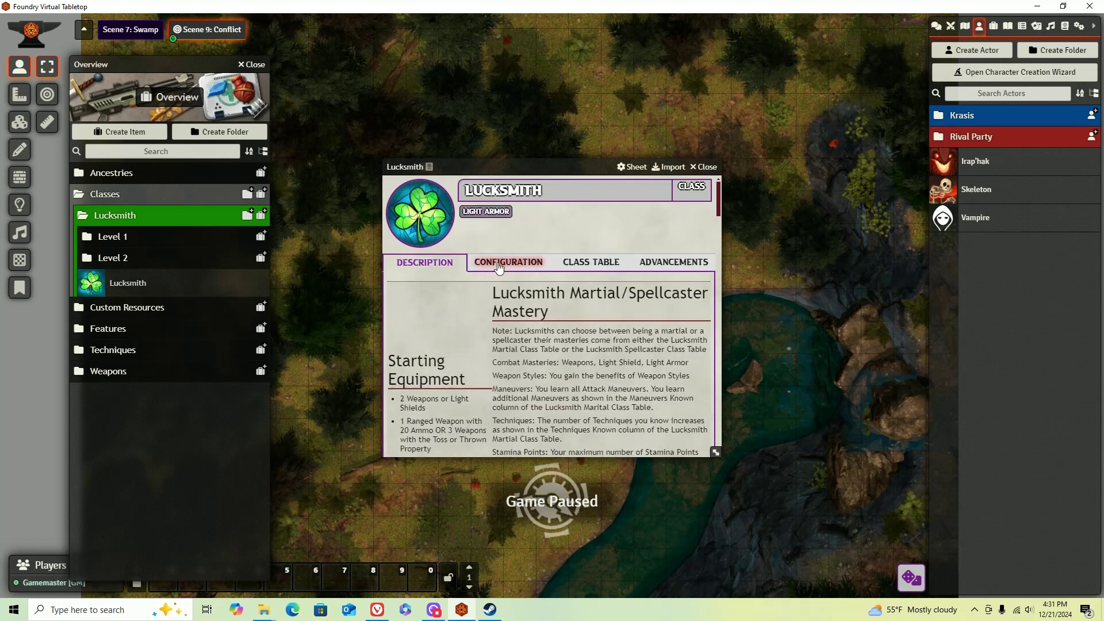
Rename the class item as Lucksmith (Martial).
{"action": "left_click", "coordinate": [498, 267]}
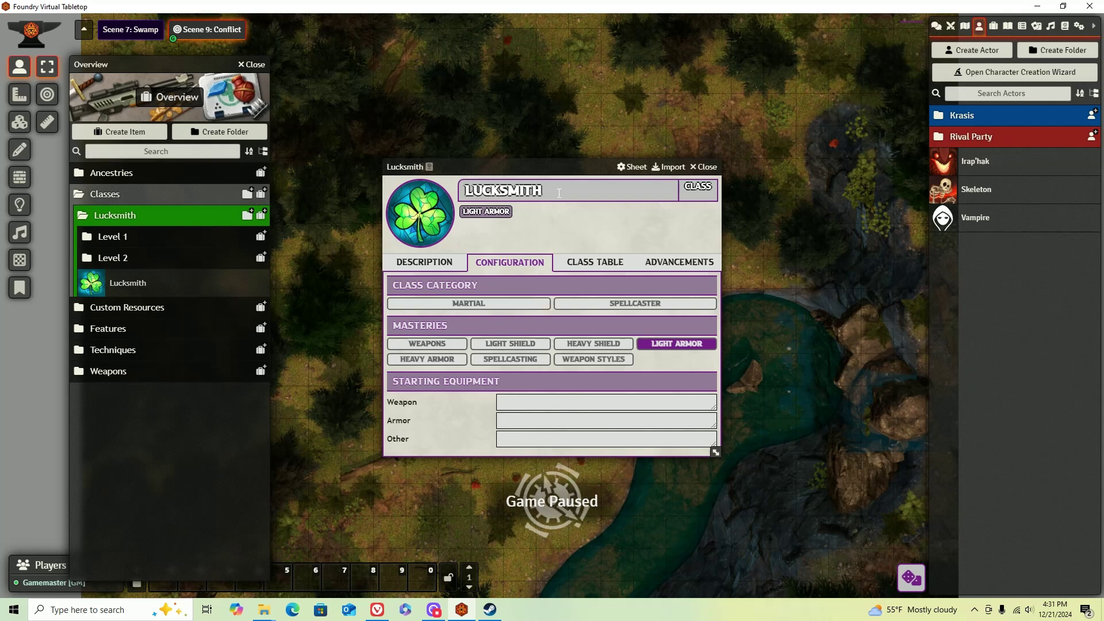
{"action": "type", "text": "MARTIAL)"}
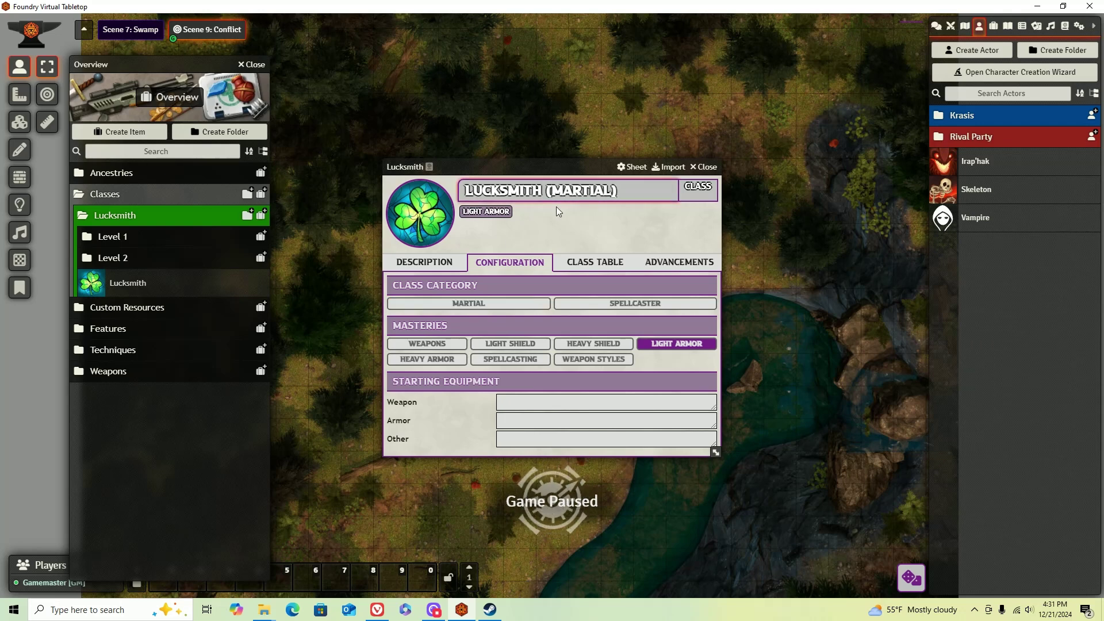
{"action": "key", "text": "Return"}
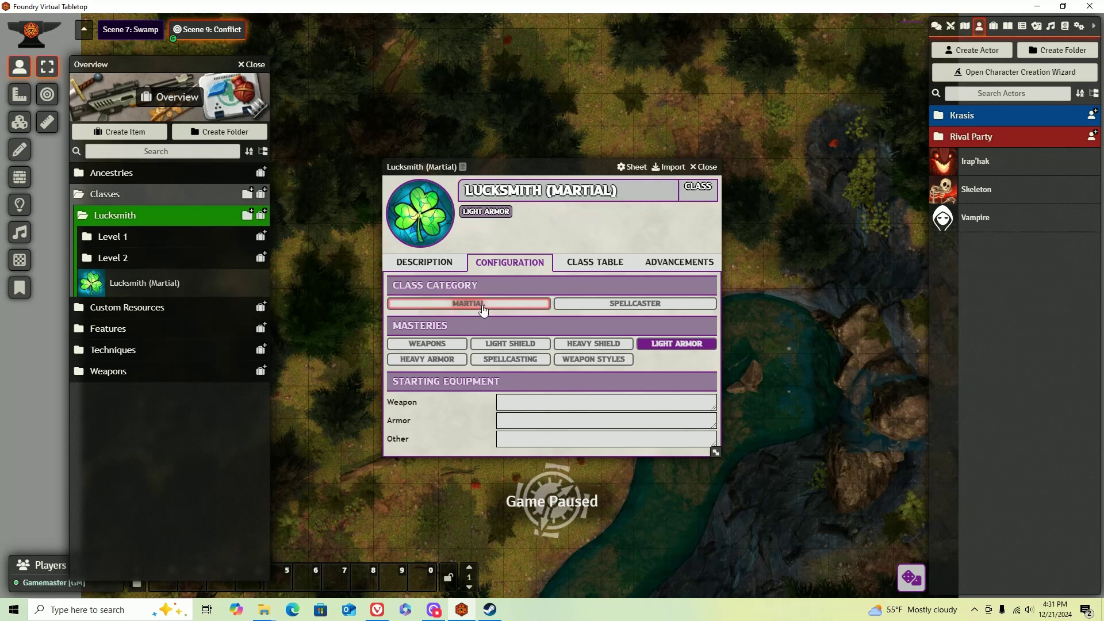
Try the Martial and Spellcaster class categories individually and combined, then deselect both.
{"action": "left_click", "coordinate": [480, 305]}
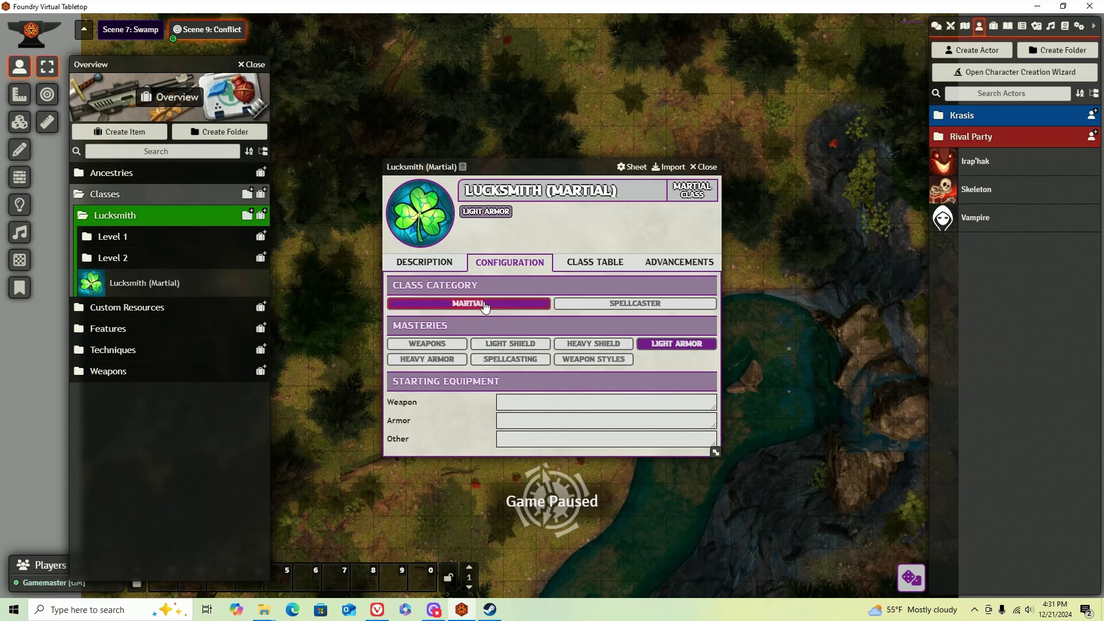
{"action": "left_click", "coordinate": [650, 306]}
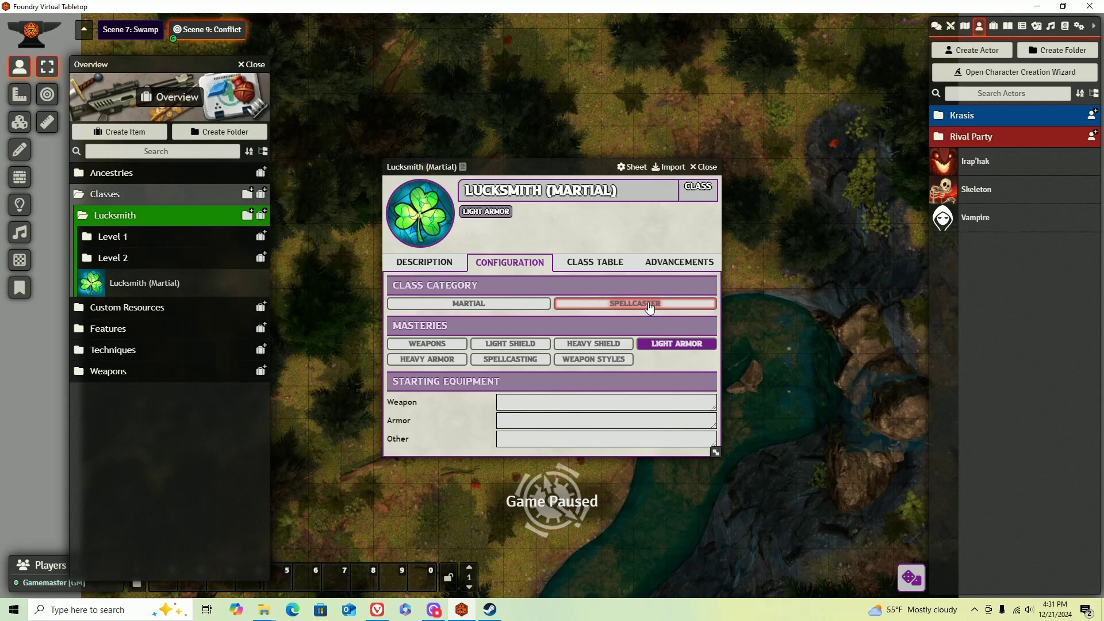
{"action": "left_click", "coordinate": [654, 308]}
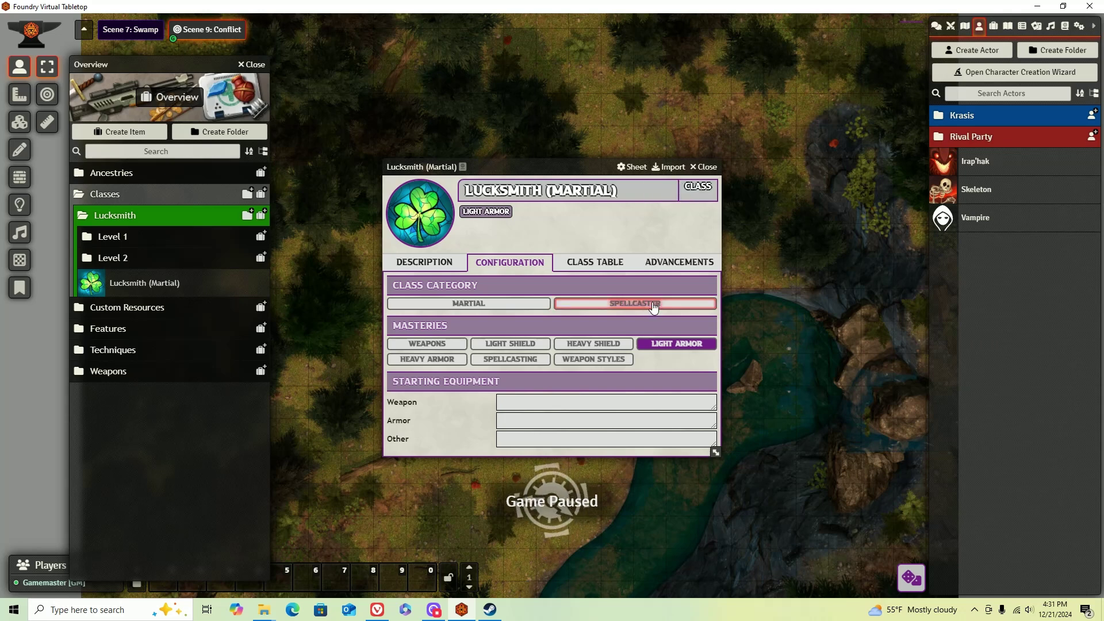
{"action": "left_click", "coordinate": [614, 304]}
{"action": "left_click", "coordinate": [424, 304]}
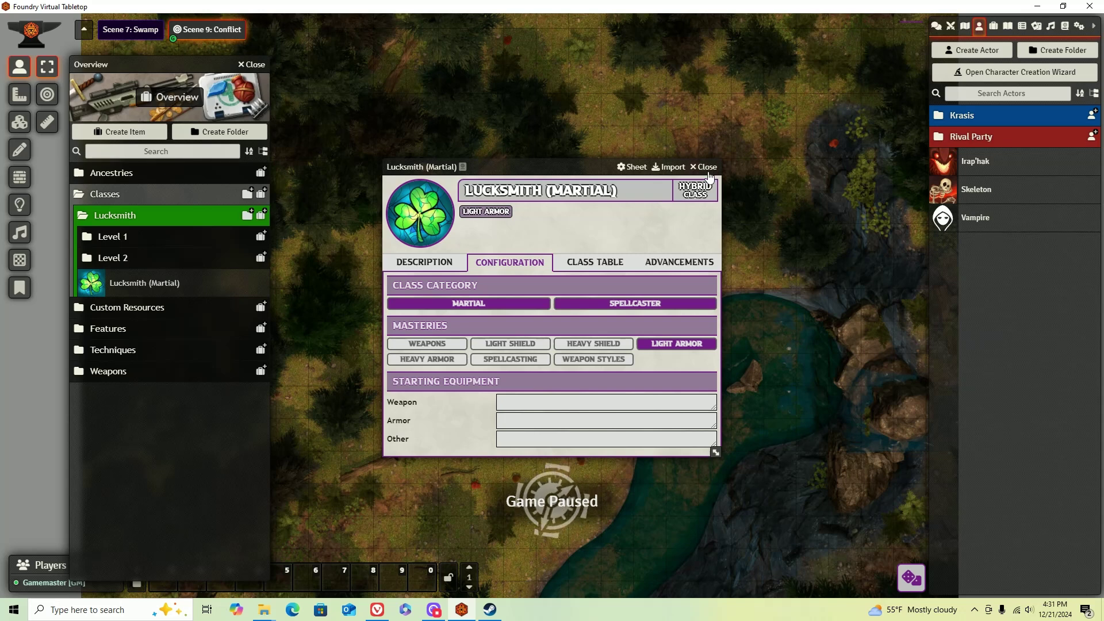
{"action": "left_click", "coordinate": [458, 309]}
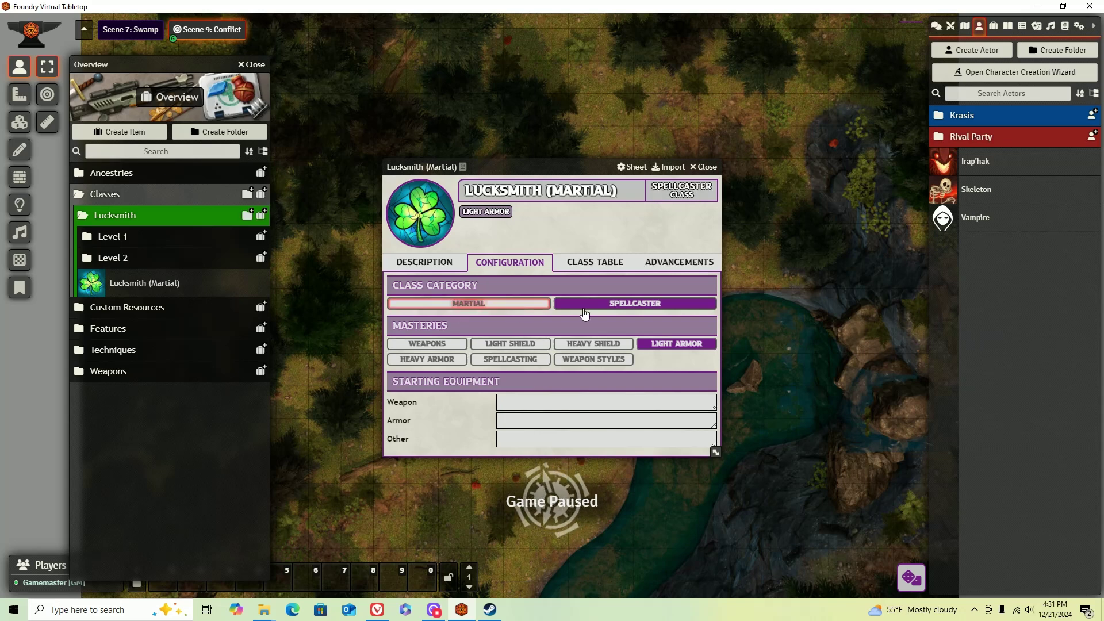
{"action": "left_click", "coordinate": [635, 308]}
Check the combat masteries in the class description and enable the Weapons and Light Shield masteries in the configuration.
{"action": "left_click", "coordinate": [438, 265]}
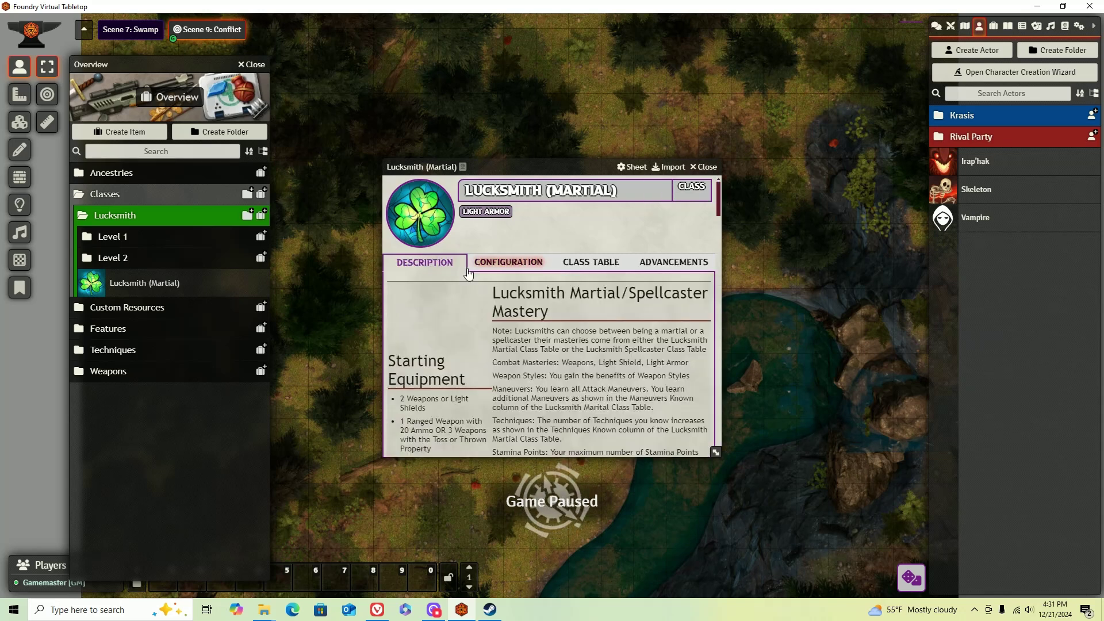
{"action": "left_click_drag", "start_coordinate": [488, 367], "coordinate": [698, 367]}
{"action": "left_click", "coordinate": [536, 339]}
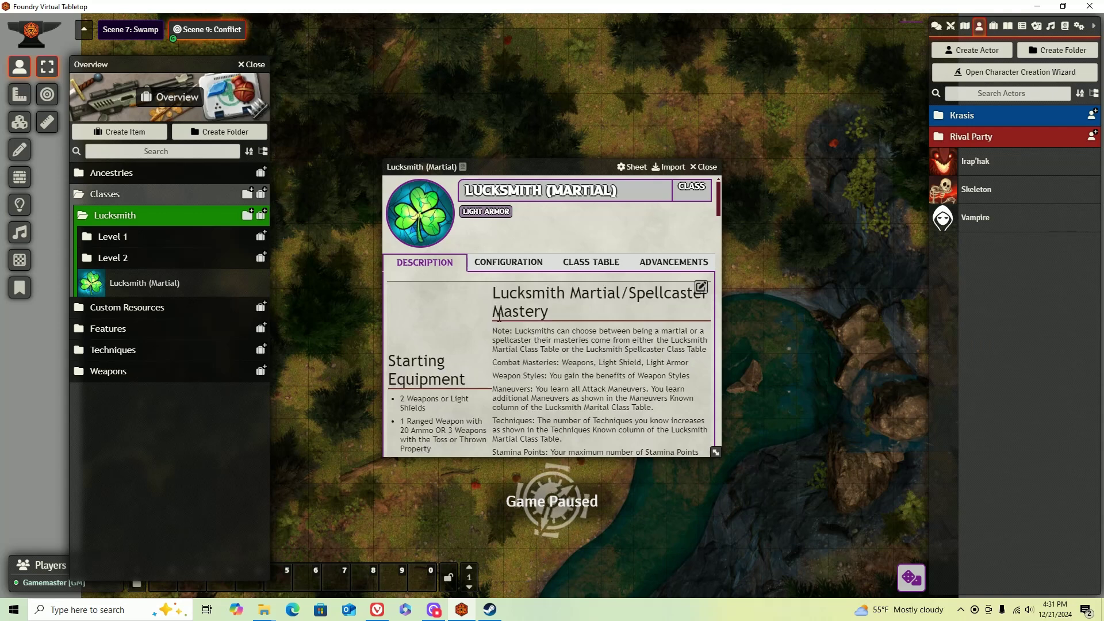
{"action": "left_click", "coordinate": [508, 262]}
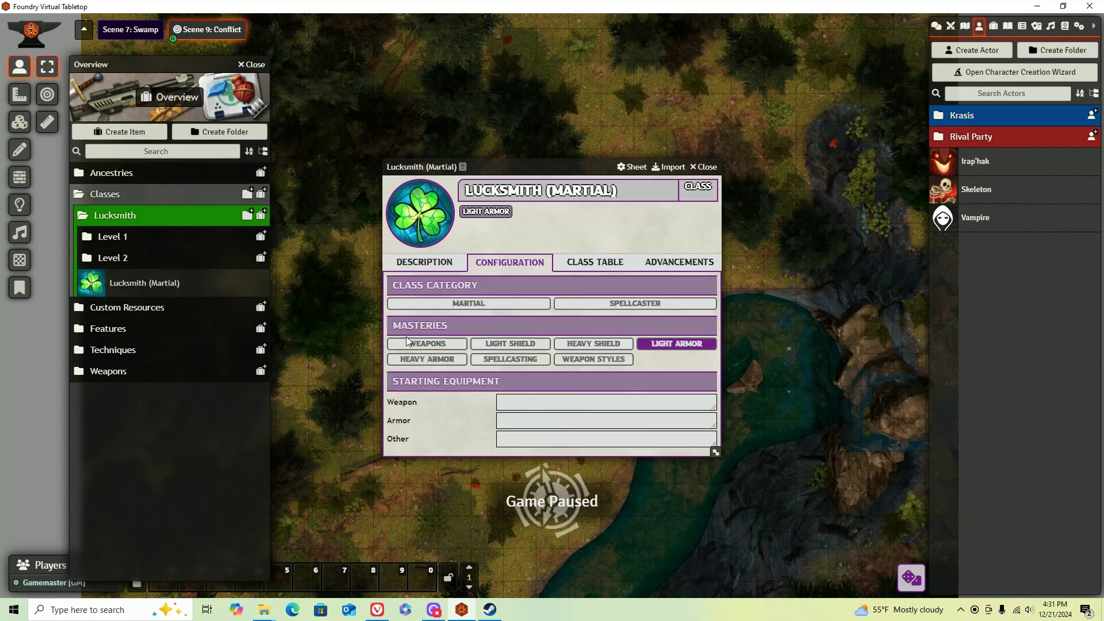
{"action": "left_click", "coordinate": [427, 344]}
{"action": "left_click", "coordinate": [512, 345]}
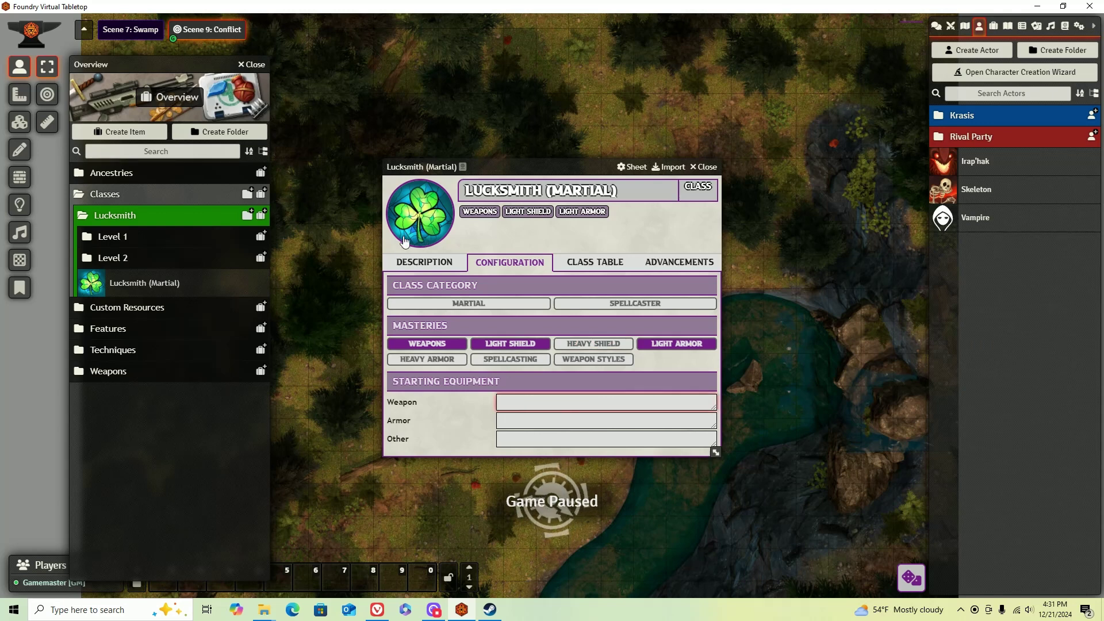
Copy the two weapon entries, starting with "2 Weapons or Light Shields", from the description into the Weapon starting equipment.
{"action": "left_click", "coordinate": [424, 263]}
{"action": "scroll", "coordinate": [475, 384], "scroll_direction": "down", "scroll_amount": 2}
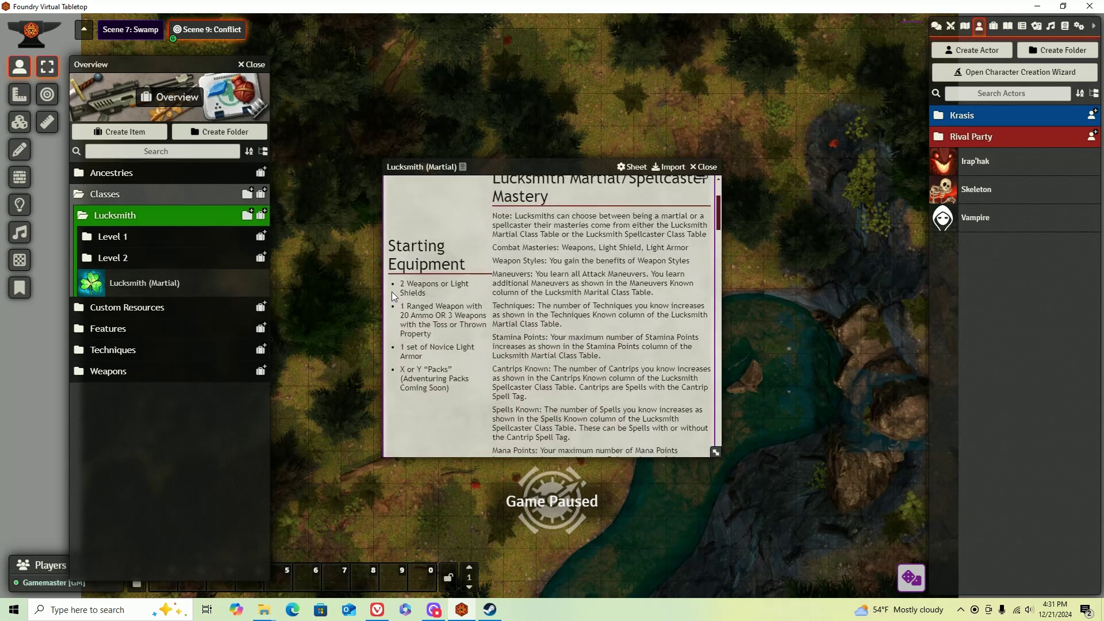
{"action": "left_click_drag", "start_coordinate": [401, 283], "coordinate": [473, 337]}
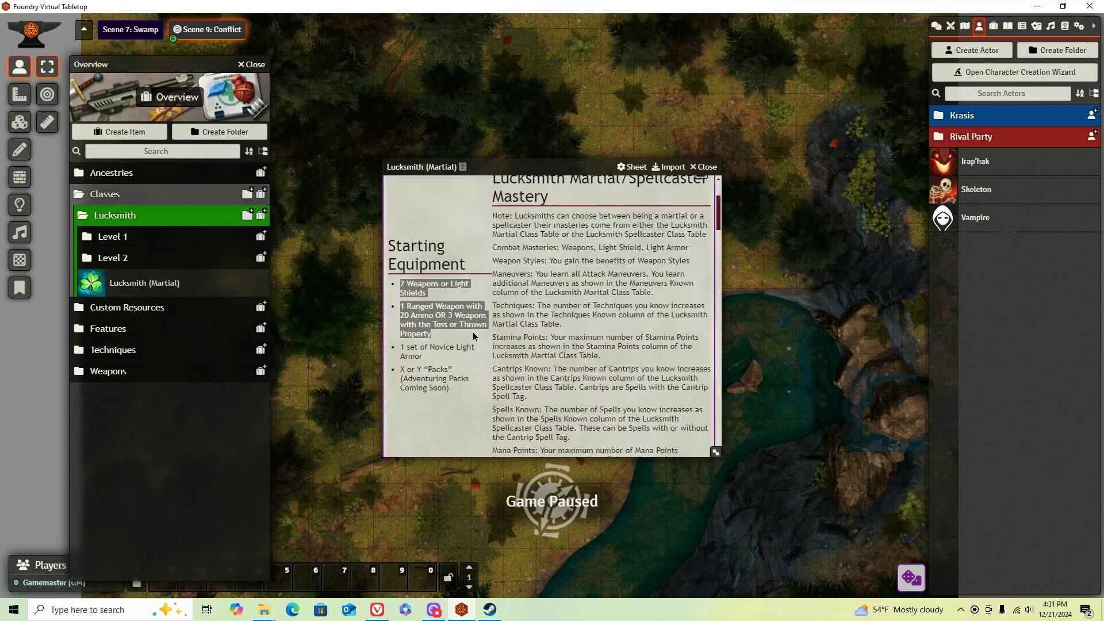
{"action": "scroll", "coordinate": [470, 315], "scroll_direction": "up", "scroll_amount": 3}
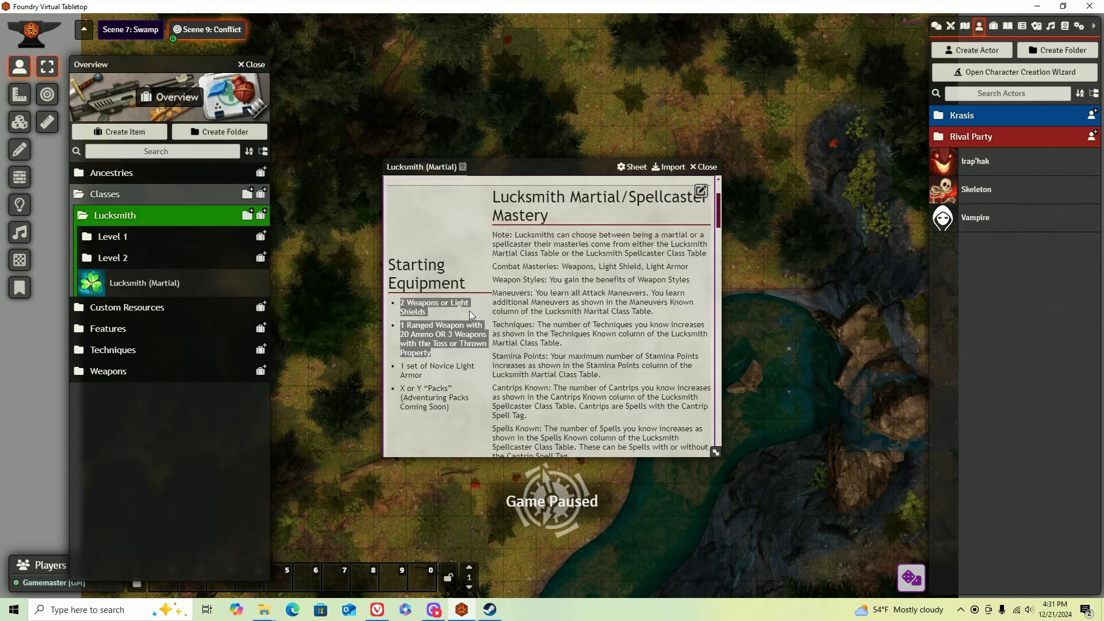
{"action": "left_click", "coordinate": [512, 263]}
{"action": "left_click", "coordinate": [535, 397]}
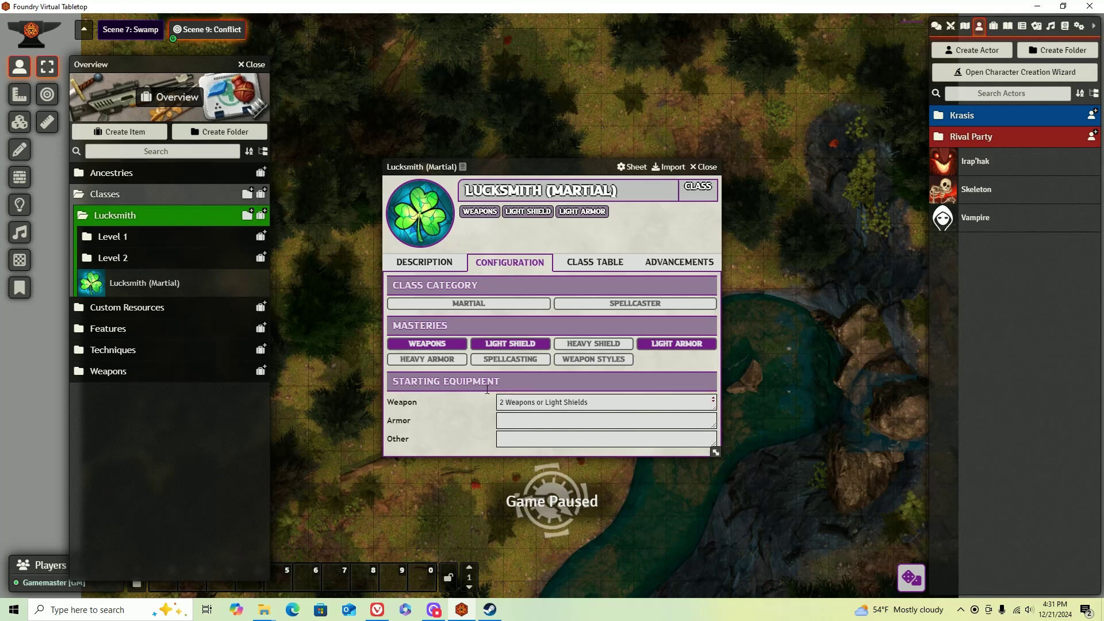
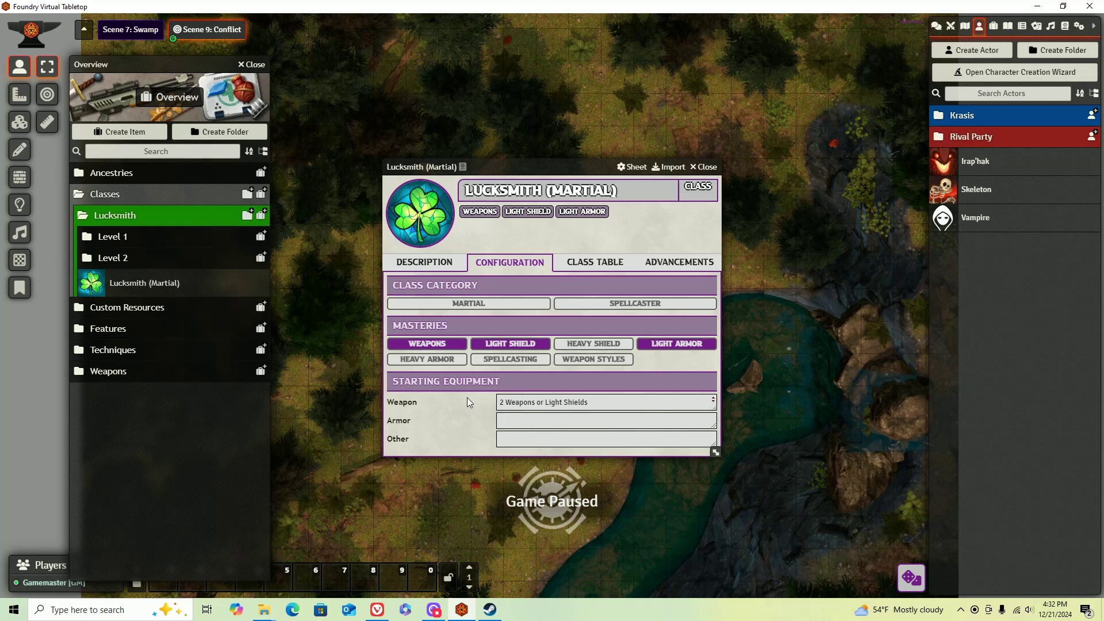
Copy "1 set of Novice Light Armor" from the description into the Armor starting equipment.
{"action": "left_click", "coordinate": [400, 263]}
{"action": "scroll", "coordinate": [455, 299], "scroll_direction": "down", "scroll_amount": 3}
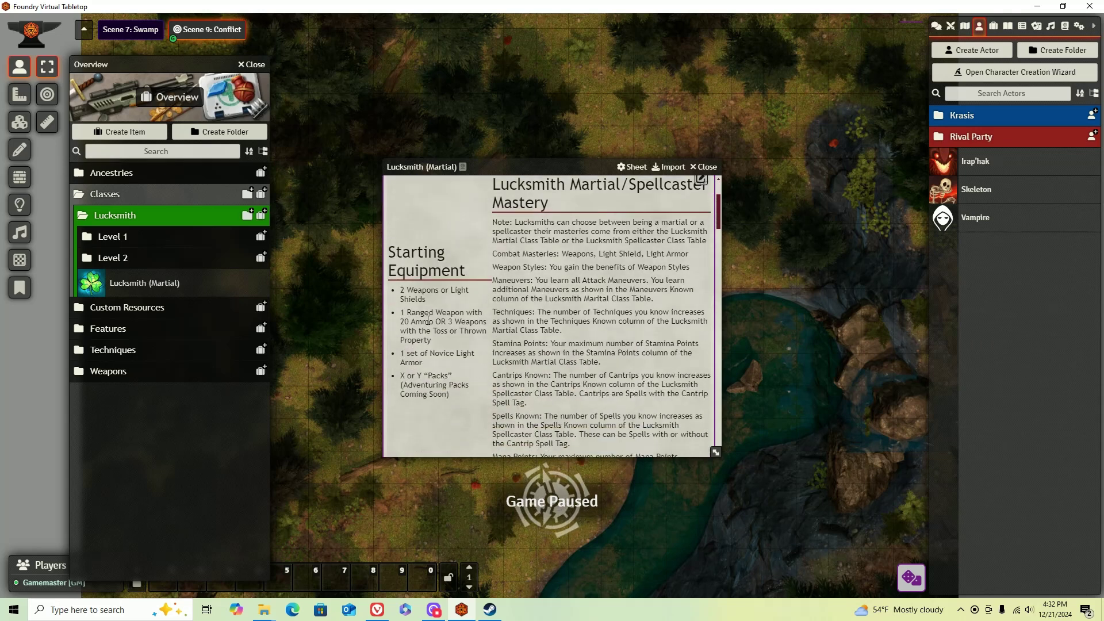
{"action": "left_click_drag", "start_coordinate": [401, 348], "coordinate": [476, 350]}
{"action": "left_click", "coordinate": [477, 349]}
{"action": "triple_click", "coordinate": [465, 340]}
{"action": "key", "text": "ctrl+c"}
{"action": "scroll", "coordinate": [472, 322], "scroll_direction": "up", "scroll_amount": 3}
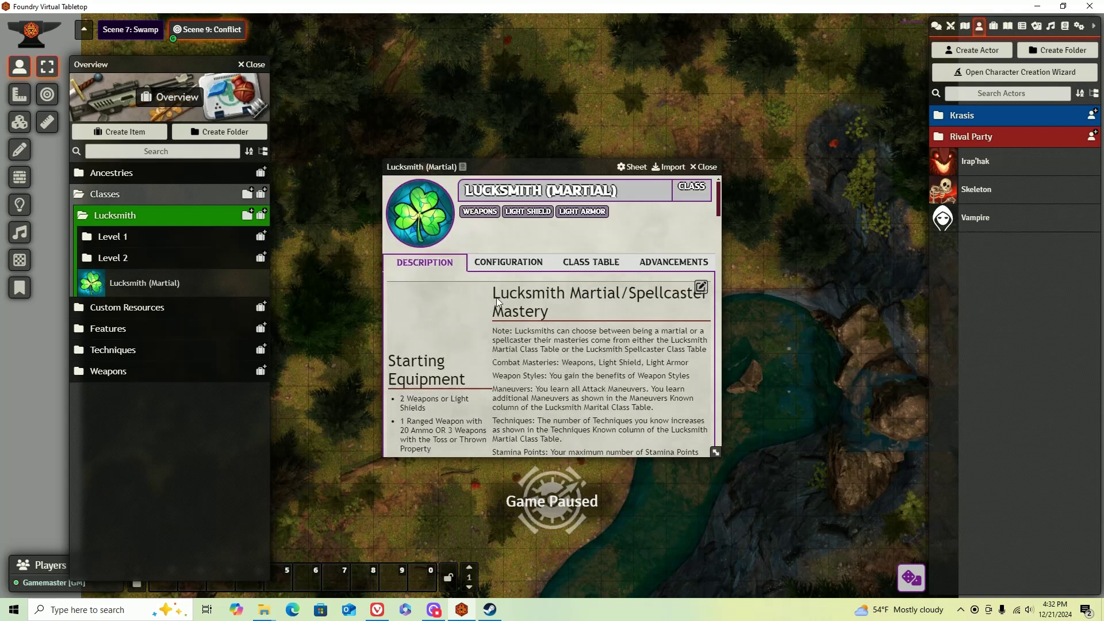
{"action": "left_click", "coordinate": [509, 262]}
{"action": "left_click", "coordinate": [517, 418]}
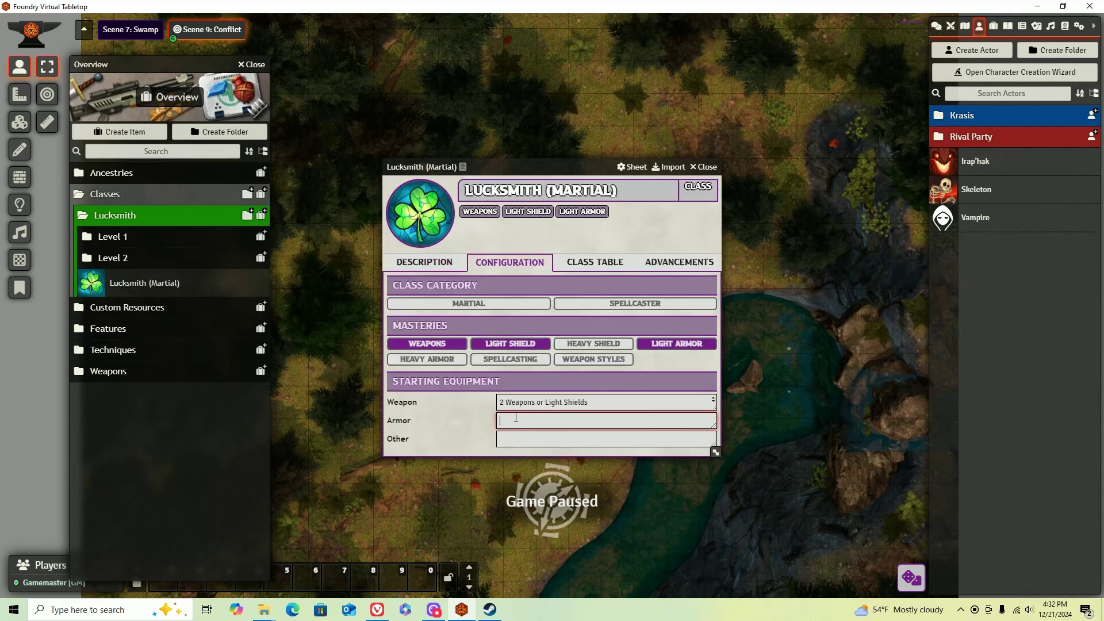
{"action": "key", "text": "ctrl+v"}
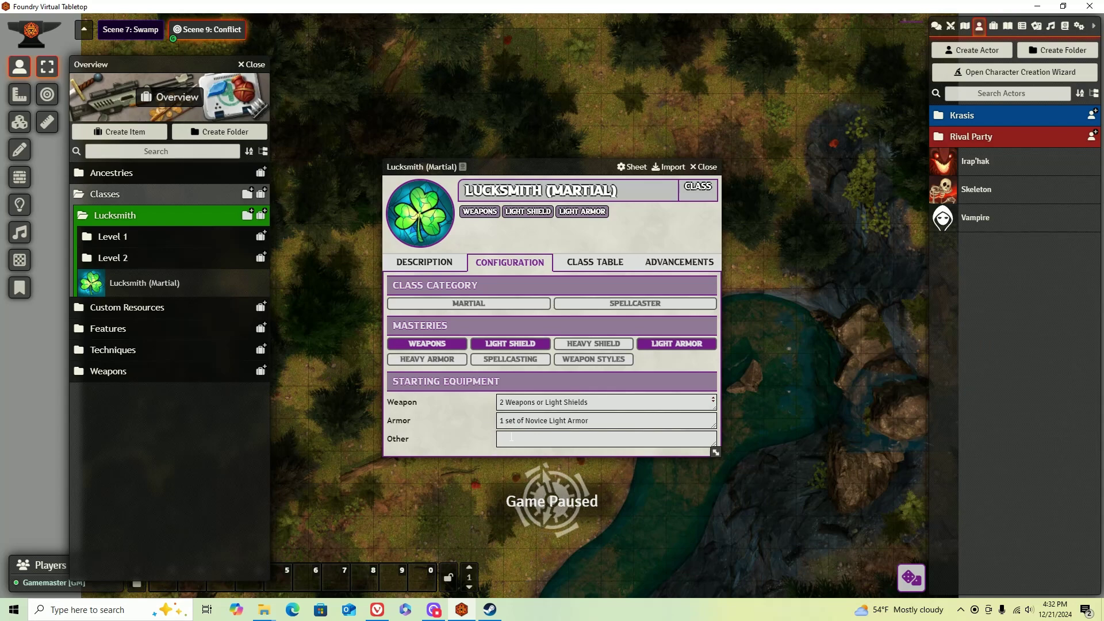
Copy the "X or Y 'Packs' (Adventuring Packs Coming Soon)" entry from the description into the Other starting equipment and set the class category to Martial.
{"action": "left_click", "coordinate": [423, 266]}
{"action": "scroll", "coordinate": [421, 273], "scroll_direction": "down", "scroll_amount": 4}
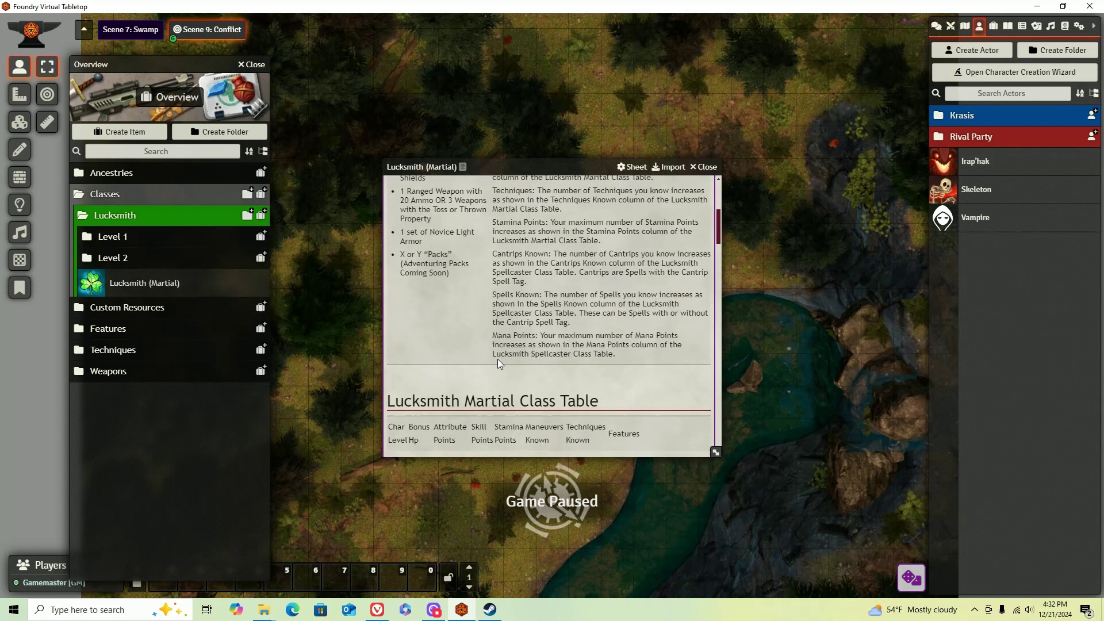
{"action": "left_click_drag", "start_coordinate": [402, 255], "coordinate": [467, 281]}
{"action": "key", "text": "ctrl+c"}
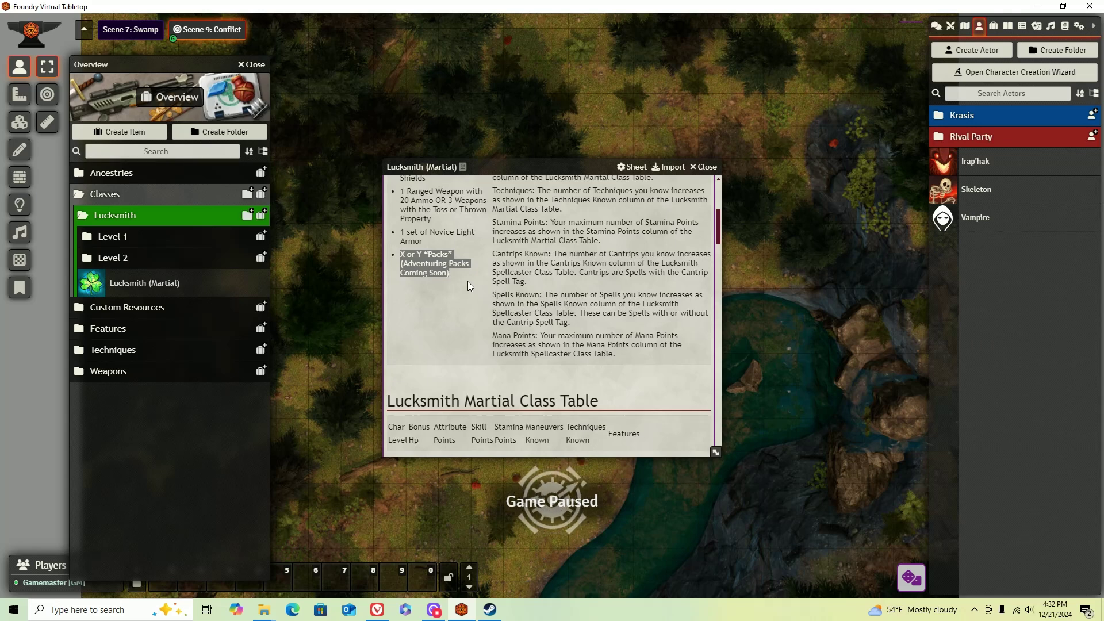
{"action": "scroll", "coordinate": [468, 281], "scroll_direction": "up", "scroll_amount": 5}
{"action": "left_click", "coordinate": [507, 260]}
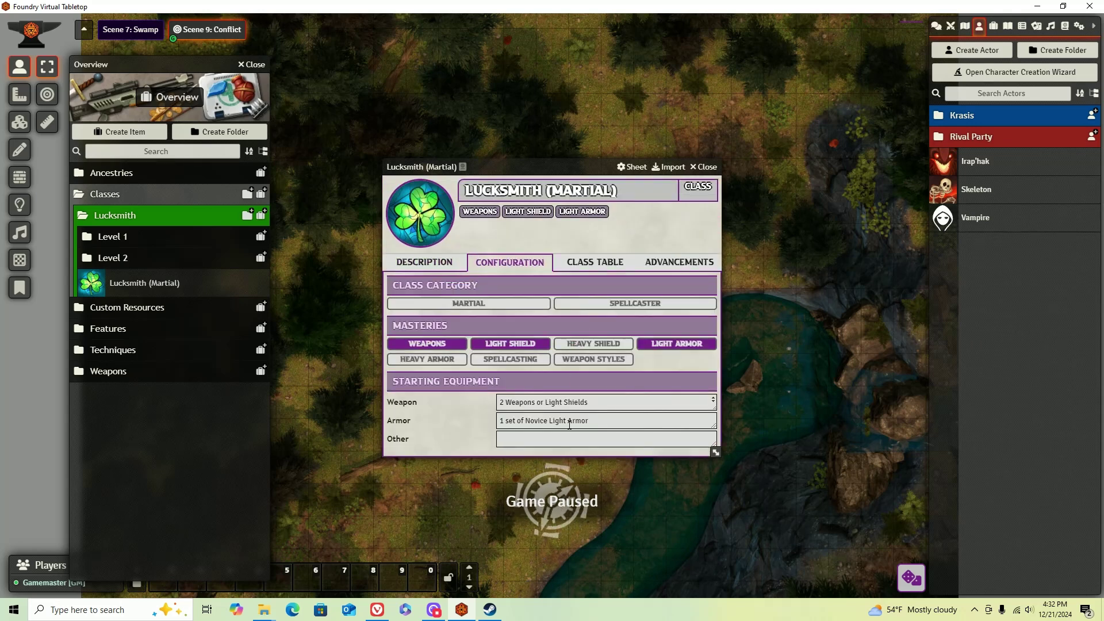
{"action": "left_click", "coordinate": [518, 439]}
{"action": "key", "text": "ctrl+v"}
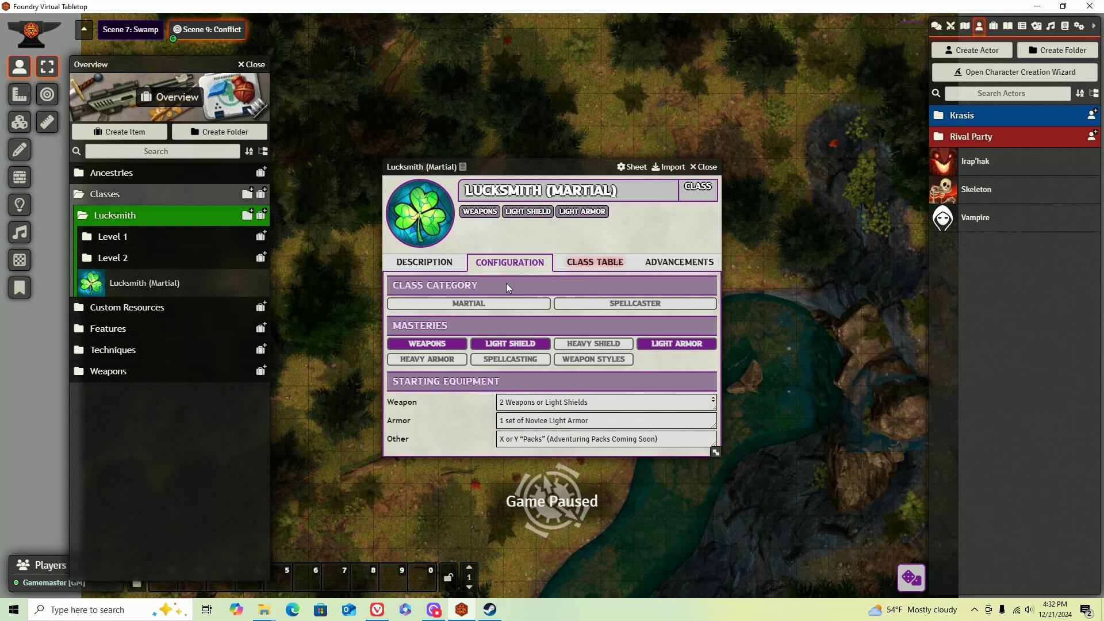
{"action": "left_click", "coordinate": [489, 303]}
Compare the sections of the item's class table with the Lucksmith Martial Class Table in the Lucksmith 0.3 document in the browser.
{"action": "left_click", "coordinate": [598, 269]}
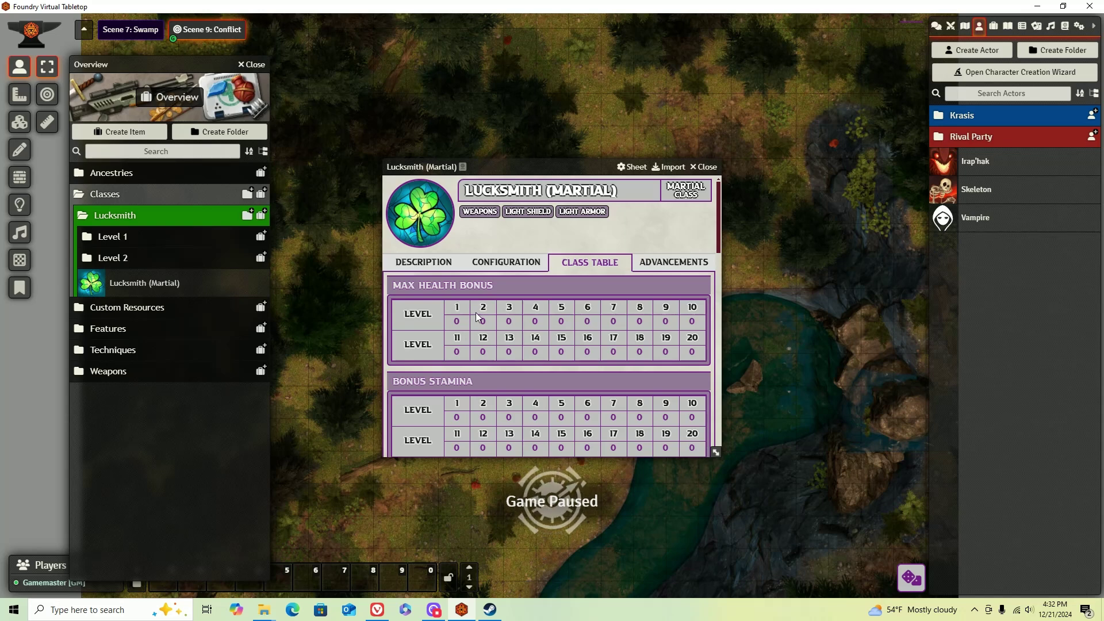
{"action": "scroll", "coordinate": [439, 302], "scroll_direction": "down", "scroll_amount": 1}
{"action": "scroll", "coordinate": [439, 306], "scroll_direction": "up", "scroll_amount": 1}
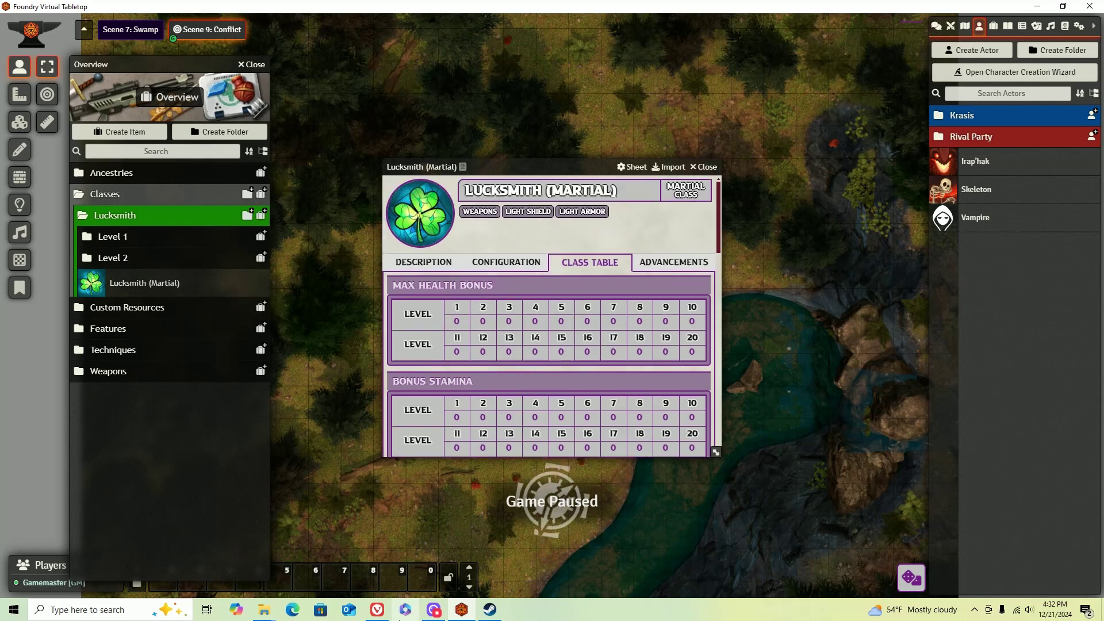
{"action": "left_click", "coordinate": [378, 608]}
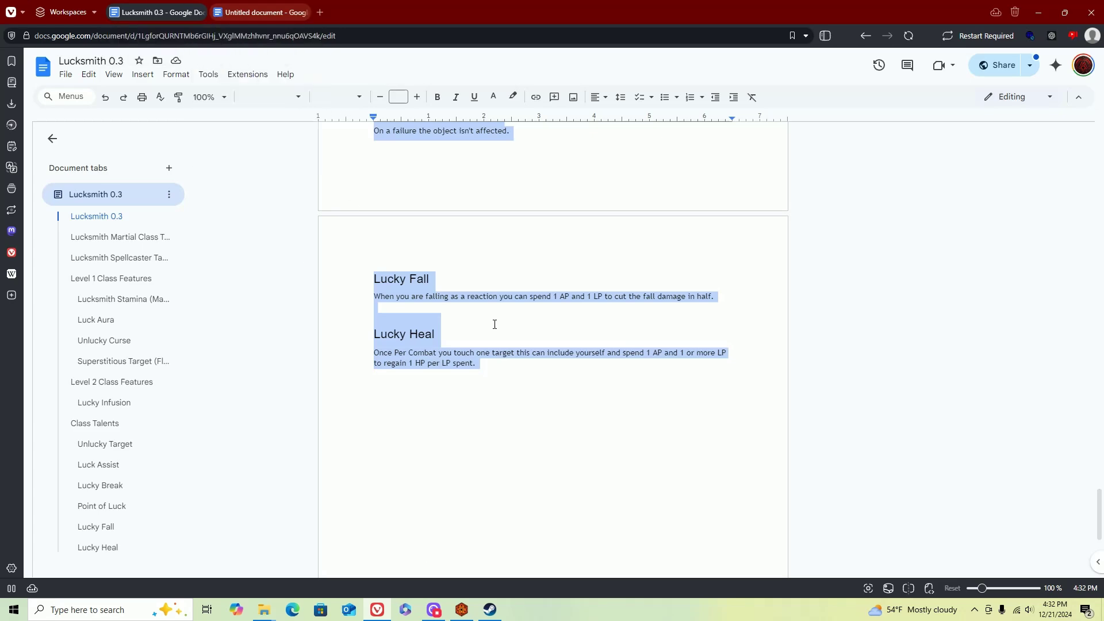
{"action": "left_click", "coordinate": [91, 219]}
{"action": "left_click", "coordinate": [98, 237]}
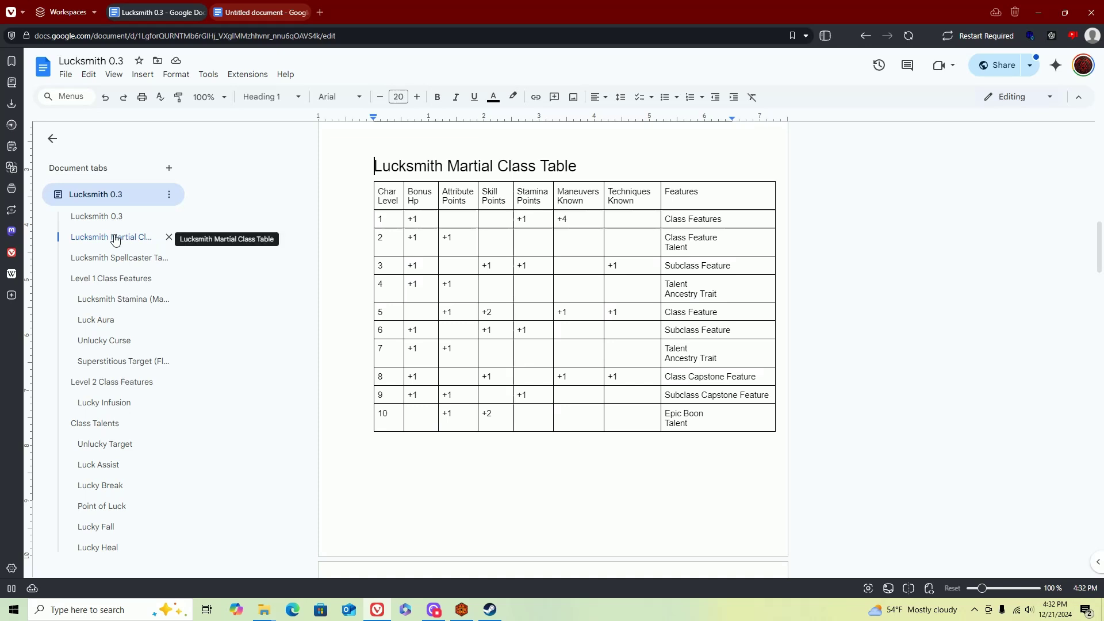
{"action": "scroll", "coordinate": [424, 167], "scroll_direction": "up", "scroll_amount": 4}
{"action": "scroll", "coordinate": [415, 252], "scroll_direction": "down", "scroll_amount": 3}
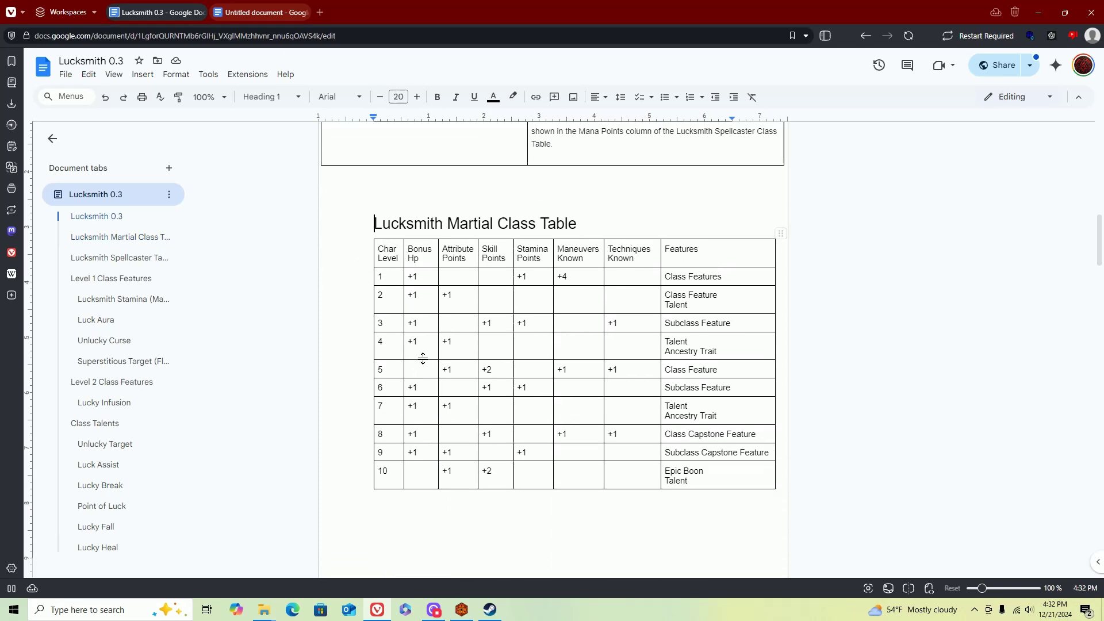
{"action": "scroll", "coordinate": [424, 336], "scroll_direction": "down", "scroll_amount": 2}
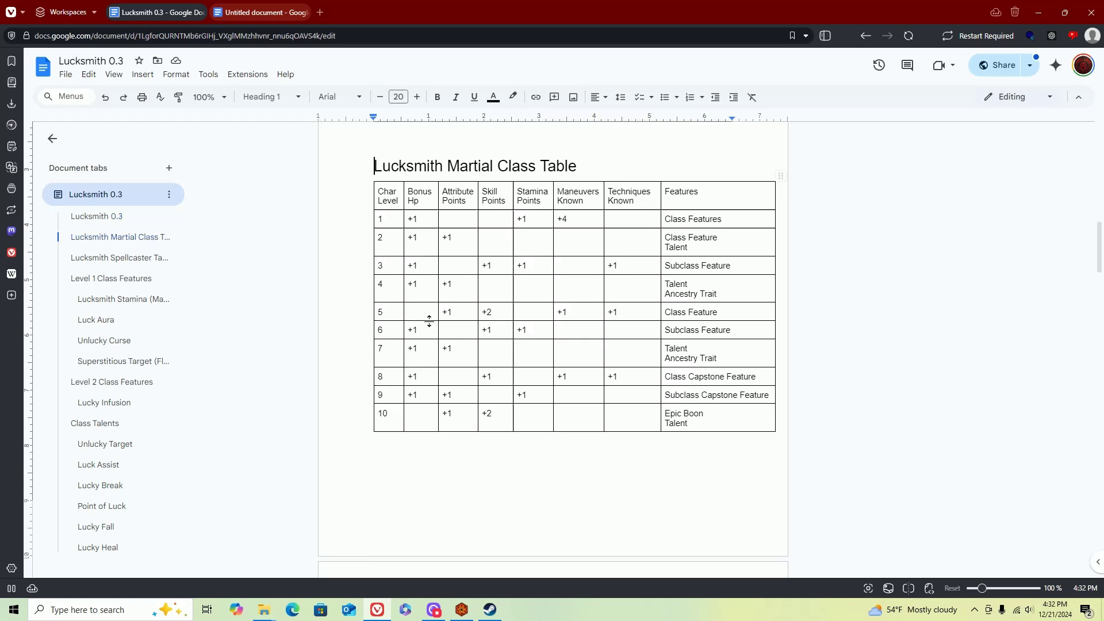
{"action": "left_click", "coordinate": [462, 609]}
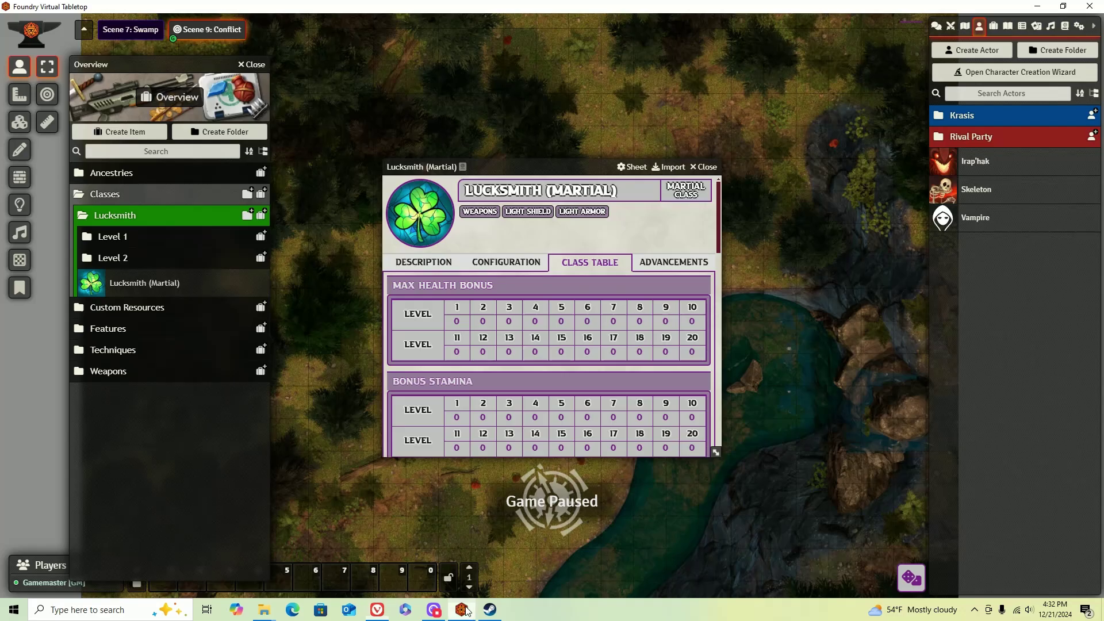
{"action": "scroll", "coordinate": [470, 344], "scroll_direction": "down", "scroll_amount": 10}
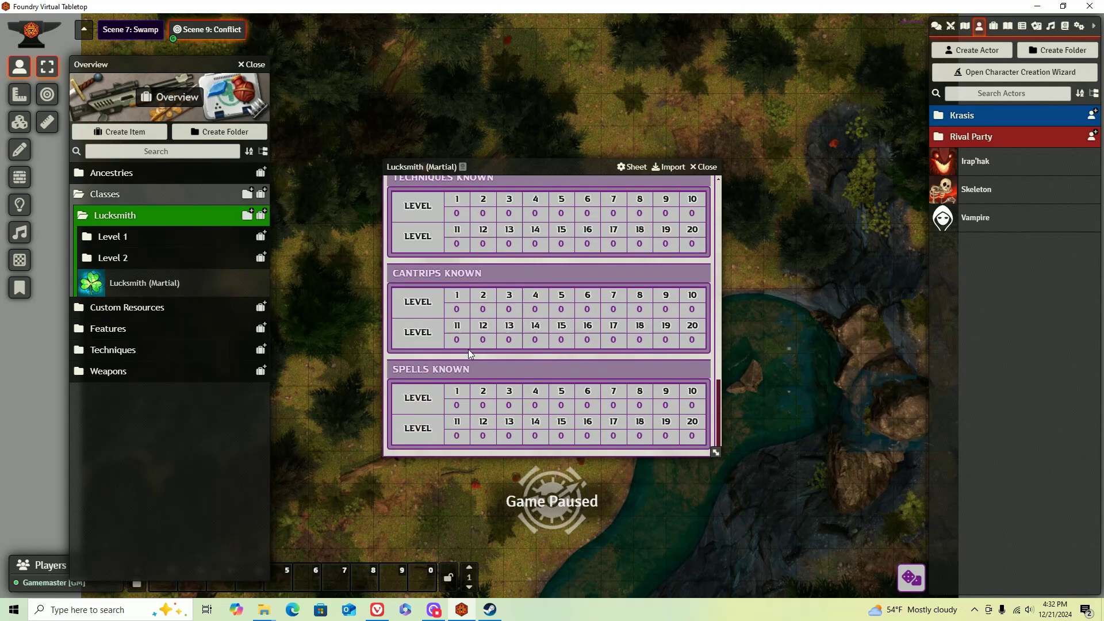
{"action": "scroll", "coordinate": [469, 340], "scroll_direction": "up", "scroll_amount": 10}
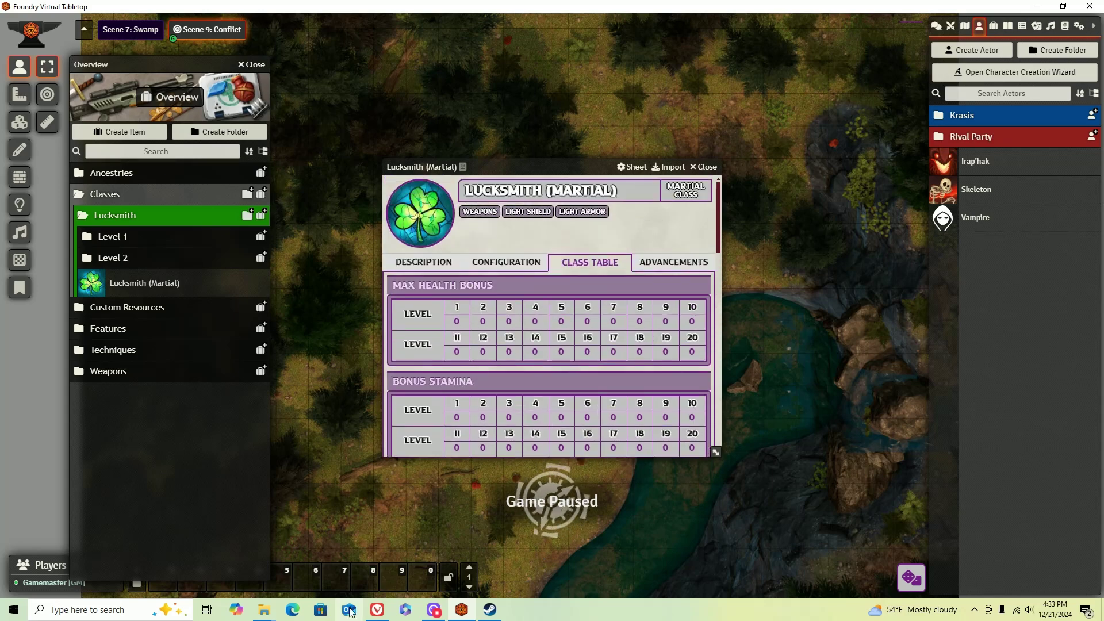
{"action": "left_click", "coordinate": [380, 612]}
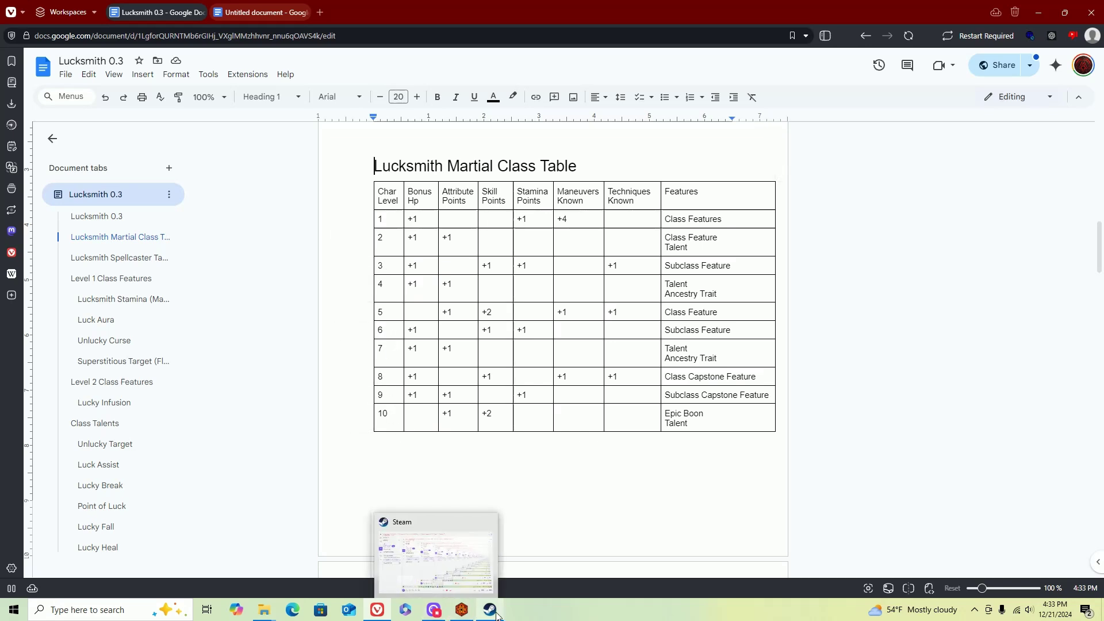
{"action": "left_click", "coordinate": [469, 613]}
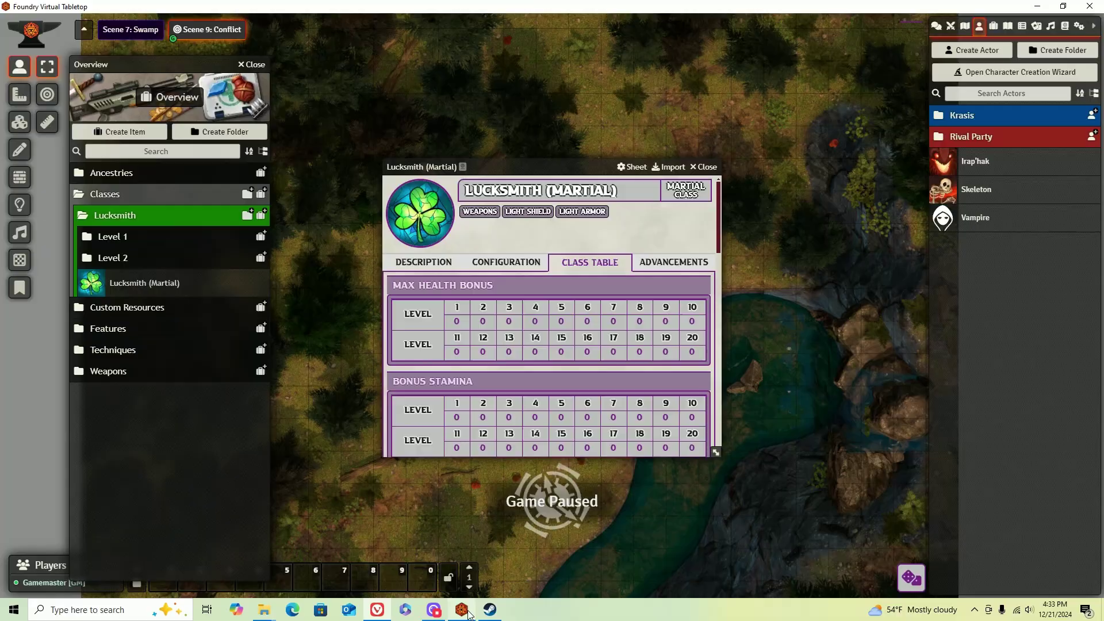
Set the Max Health Bonus to 1 at levels 1 to 4 and 6 to 9 in the class table.
{"action": "double_click", "coordinate": [458, 320]}
{"action": "type", "text": "1"}
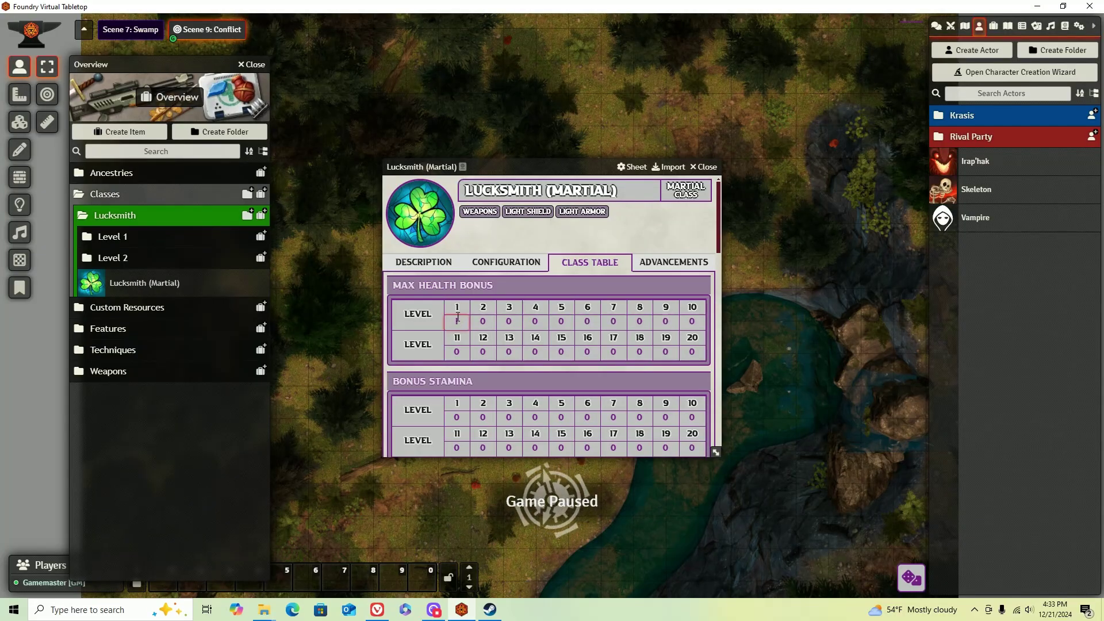
{"action": "double_click", "coordinate": [483, 321]}
{"action": "type", "text": "1"}
{"action": "double_click", "coordinate": [516, 322]}
{"action": "key", "text": "BackSpace"}
{"action": "type", "text": "1"}
{"action": "double_click", "coordinate": [540, 322]}
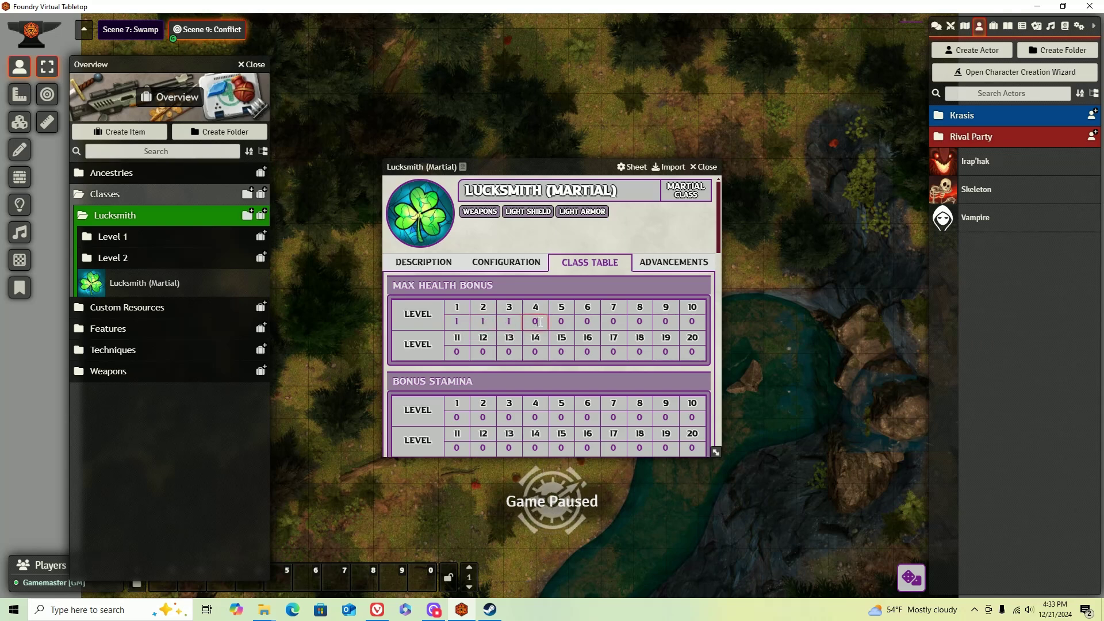
{"action": "key", "text": "BackSpace"}
{"action": "type", "text": "1"}
{"action": "left_click", "coordinate": [592, 323]}
{"action": "key", "text": "BackSpace"}
{"action": "type", "text": "1"}
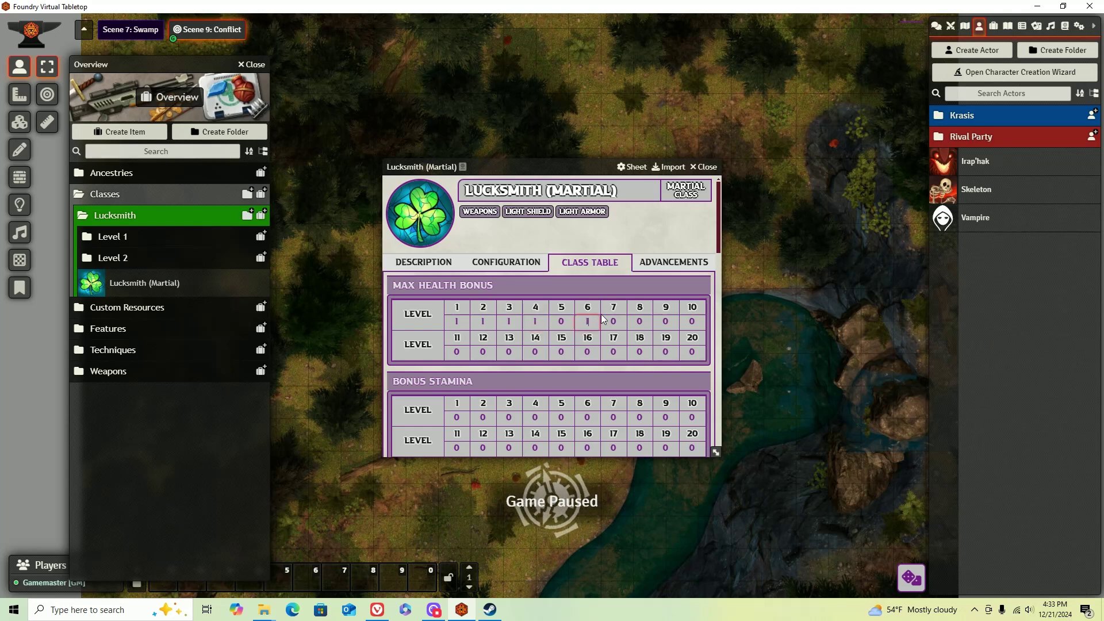
{"action": "double_click", "coordinate": [622, 325]}
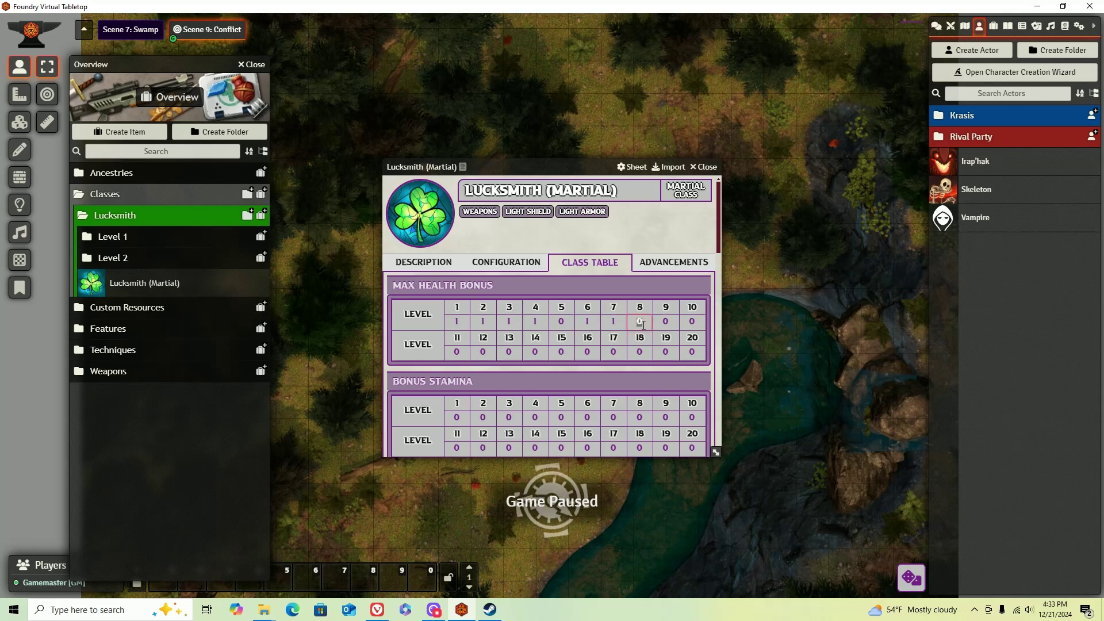
{"action": "left_click", "coordinate": [671, 323]}
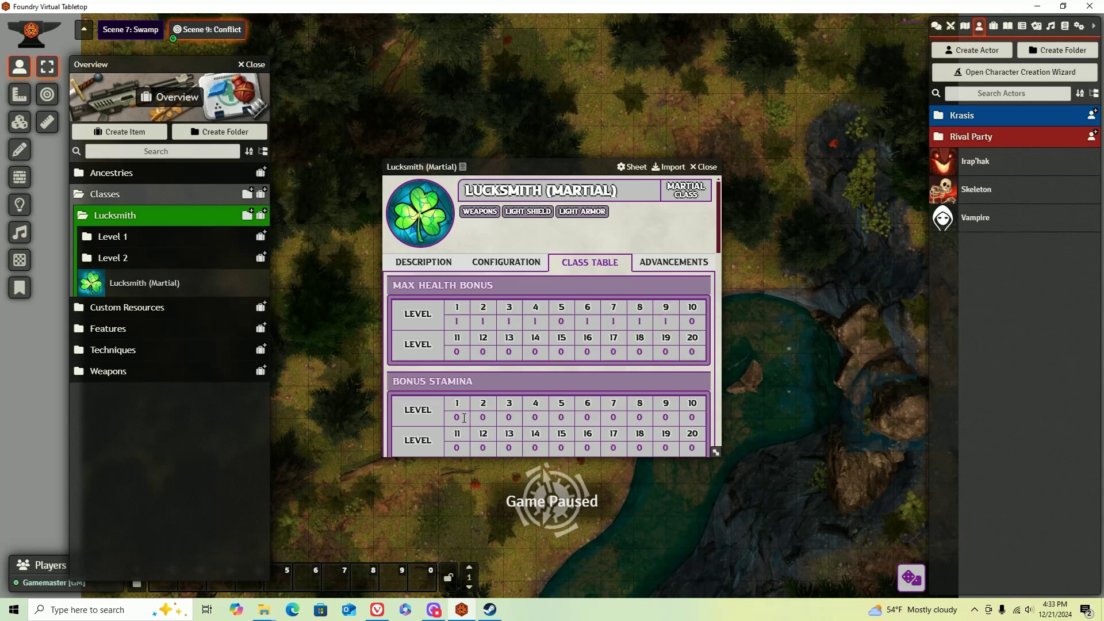
Check the Stamina Points column in the document and set Bonus Stamina to 1 at levels 1, 3, 6 and 9 in Foundry.
{"action": "left_click", "coordinate": [377, 610]}
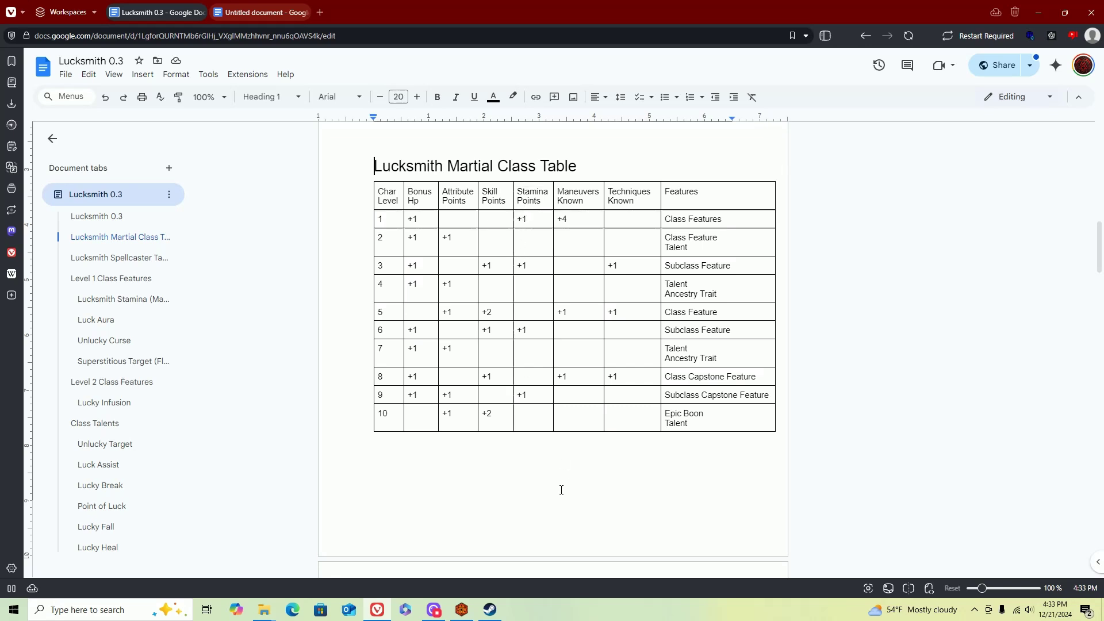
{"action": "left_click", "coordinate": [462, 610]}
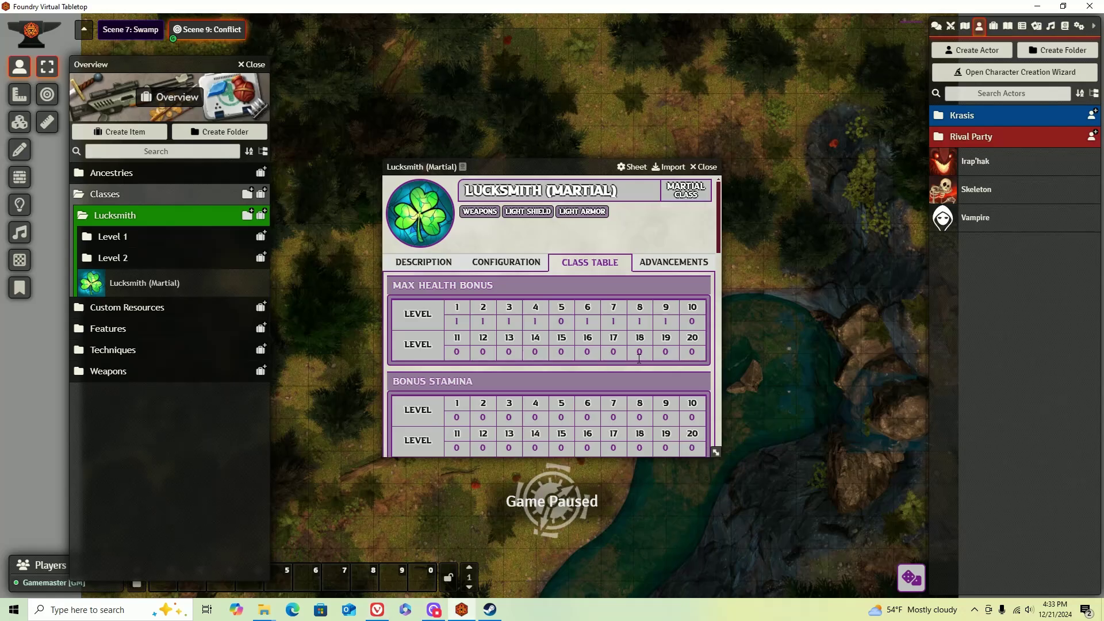
{"action": "scroll", "coordinate": [480, 324], "scroll_direction": "down", "scroll_amount": 2}
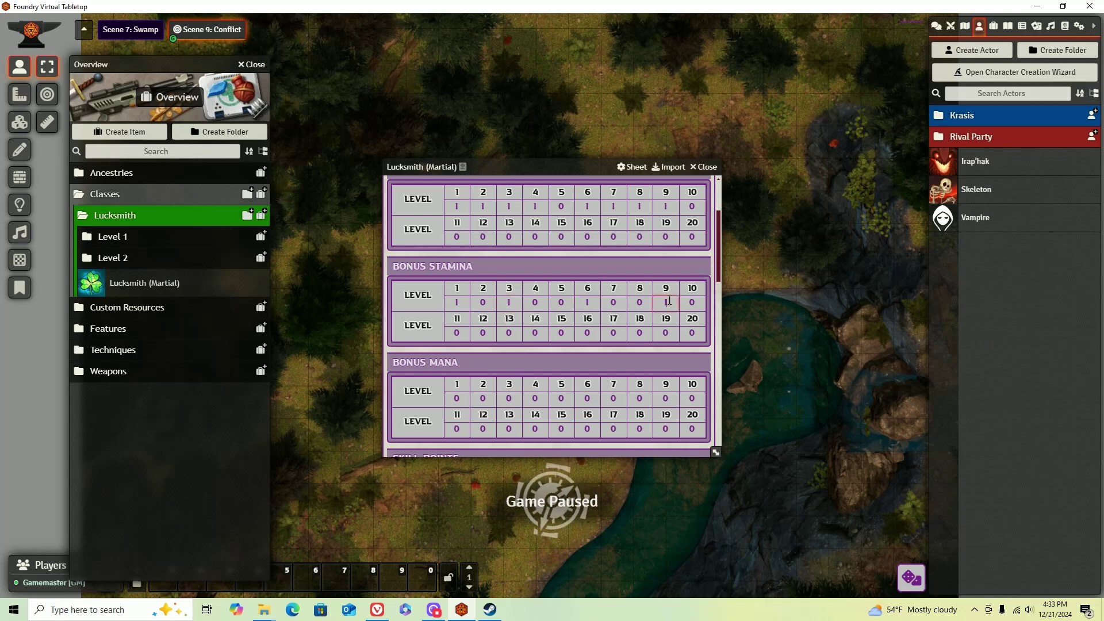
Check the document's Skill Points column and set Skill Points in Foundry to 1 at levels 3, 6 and 8 and to 2 at levels 5 and 10.
{"action": "scroll", "coordinate": [585, 247], "scroll_direction": "down", "scroll_amount": 5}
{"action": "scroll", "coordinate": [458, 241], "scroll_direction": "up", "scroll_amount": 2}
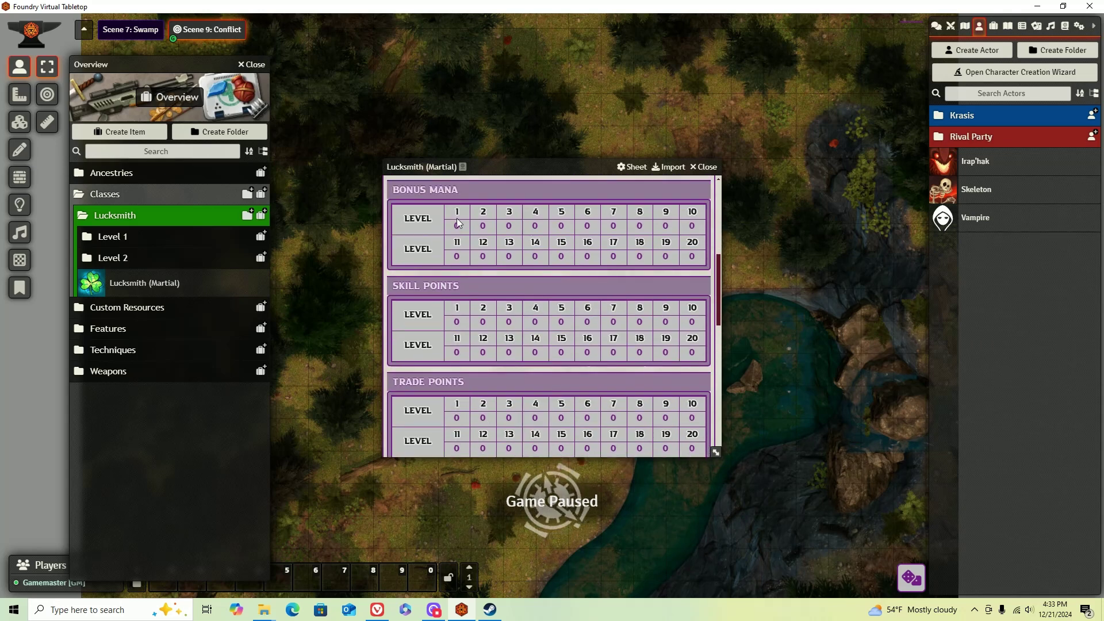
{"action": "scroll", "coordinate": [444, 282], "scroll_direction": "down", "scroll_amount": 1}
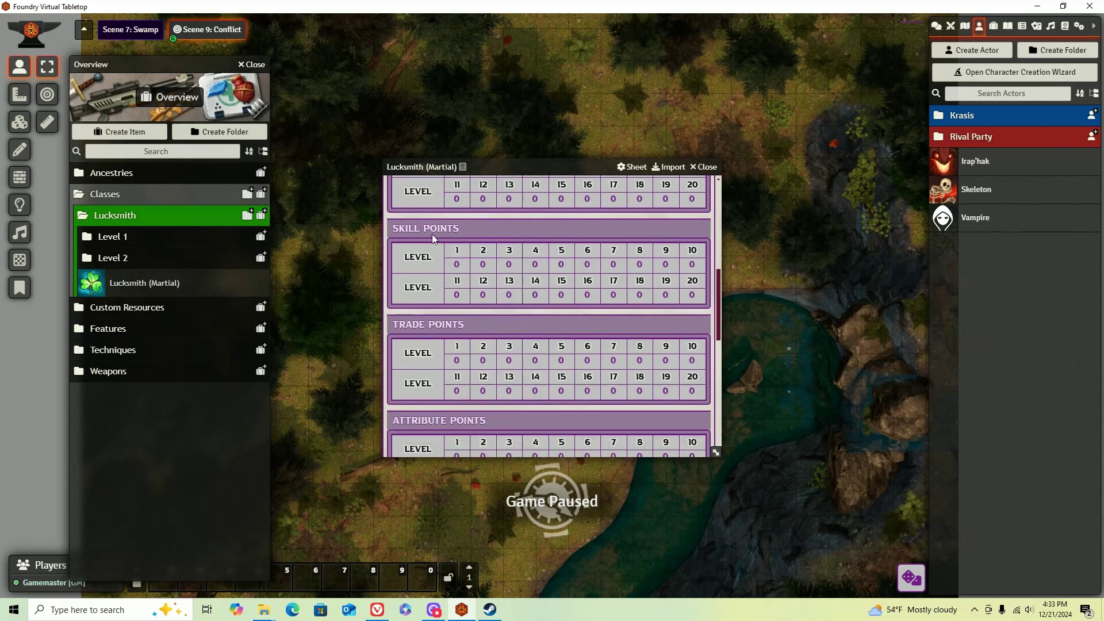
{"action": "left_click", "coordinate": [377, 610]}
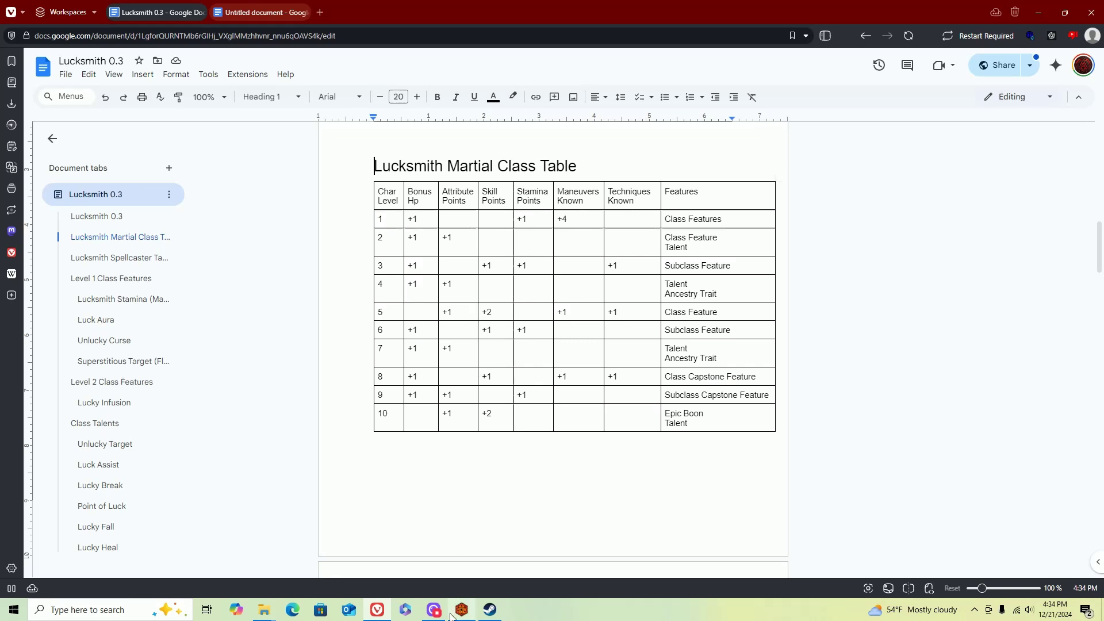
{"action": "mouse_move", "coordinate": [470, 615]}
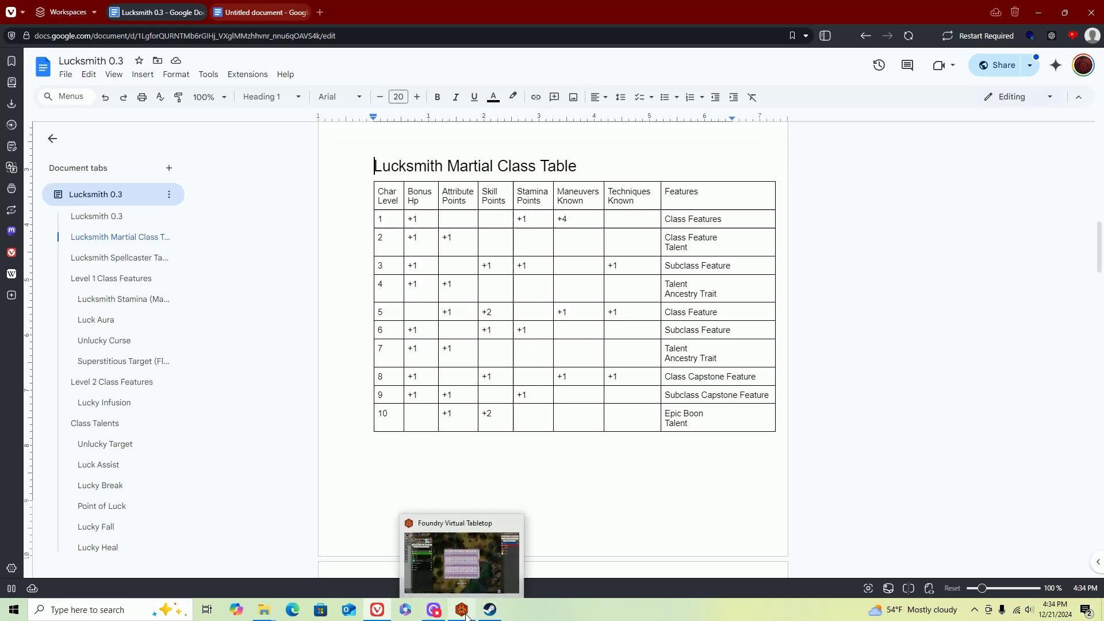
{"action": "left_click", "coordinate": [476, 575]}
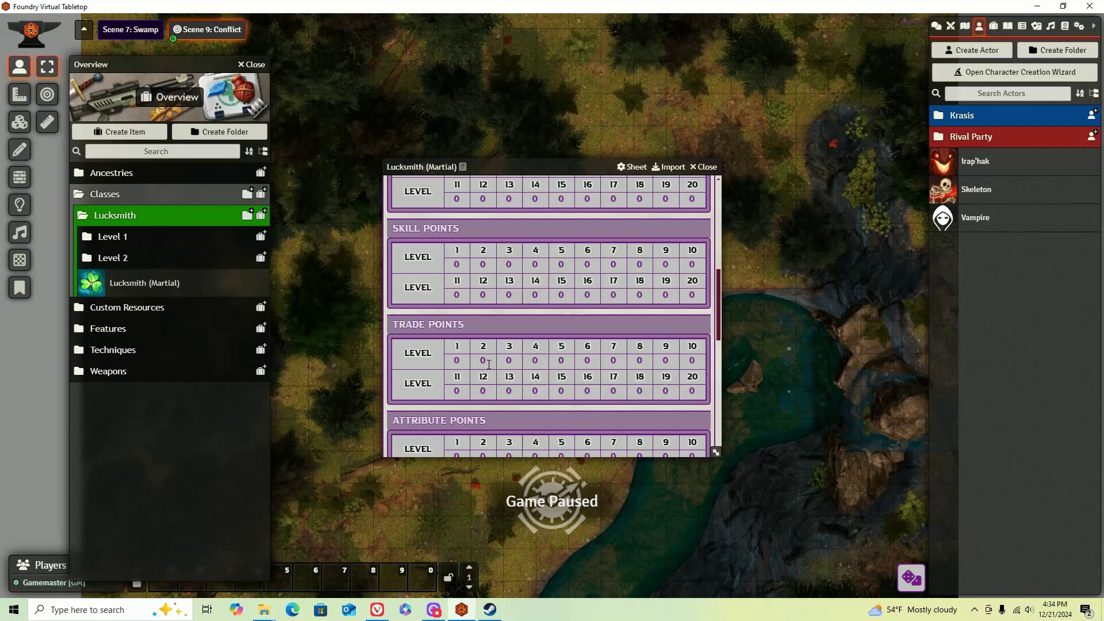
{"action": "left_click", "coordinate": [516, 269]}
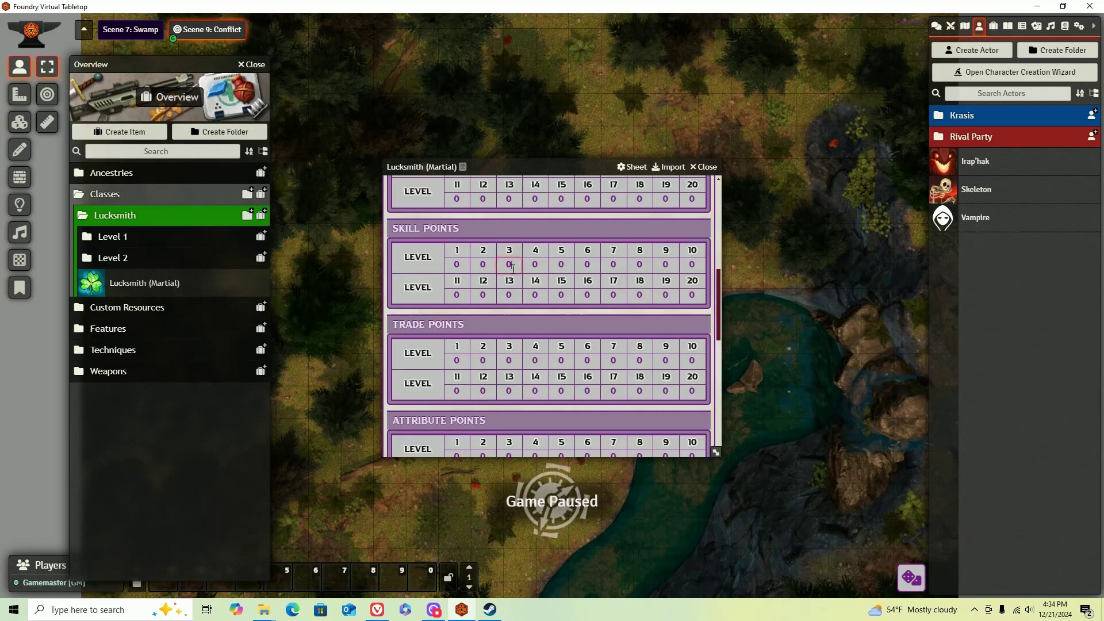
{"action": "left_click", "coordinate": [593, 265]}
{"action": "type", "text": "1"}
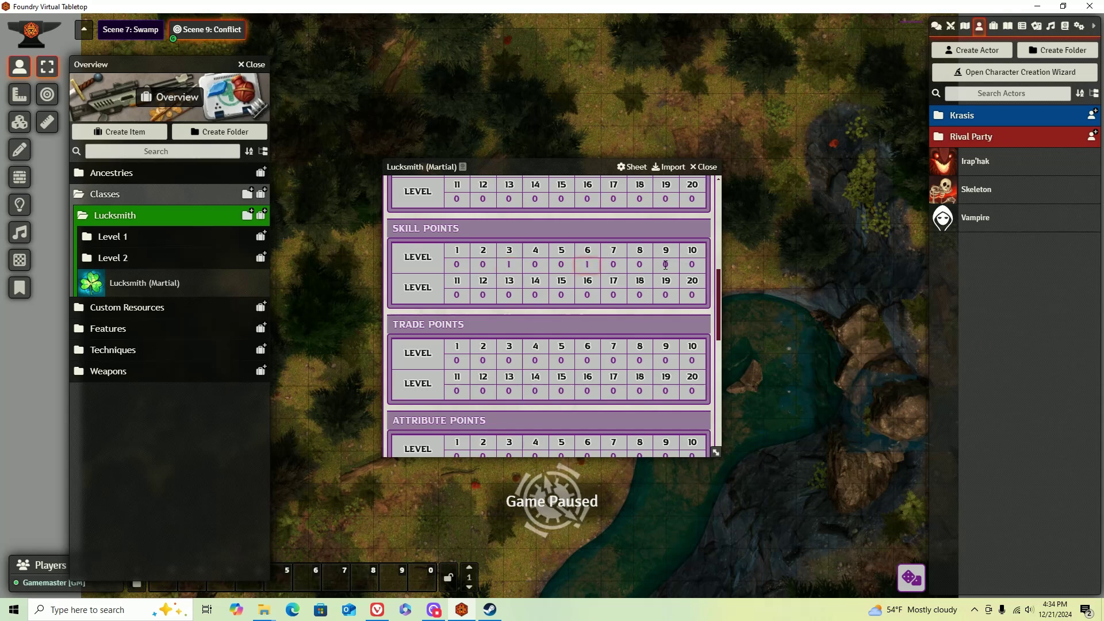
{"action": "left_click", "coordinate": [648, 266]}
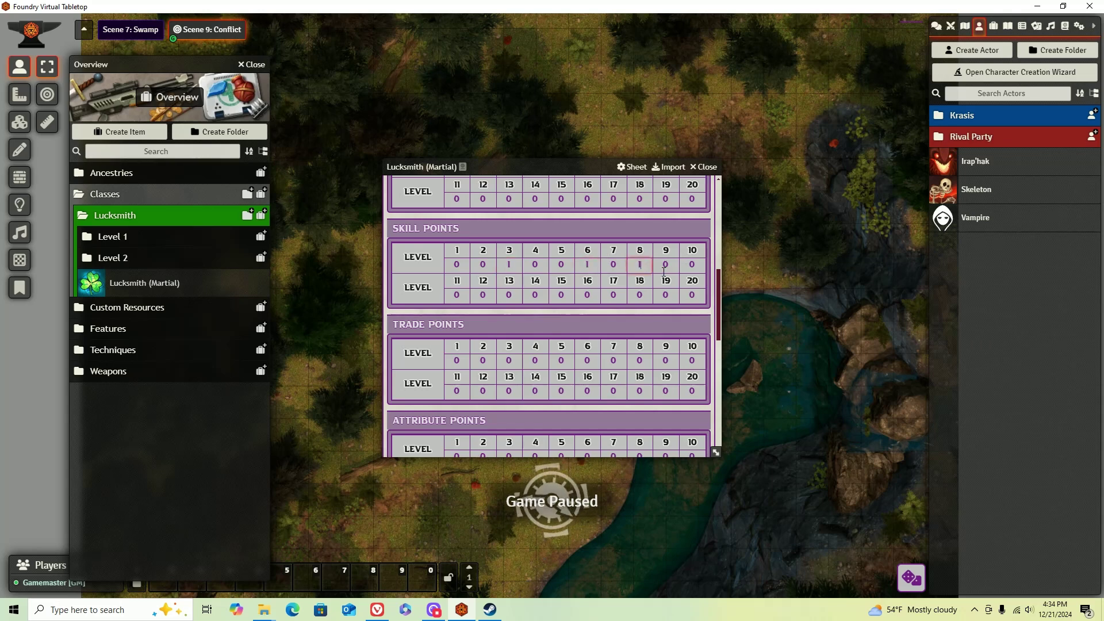
{"action": "left_click", "coordinate": [570, 262]}
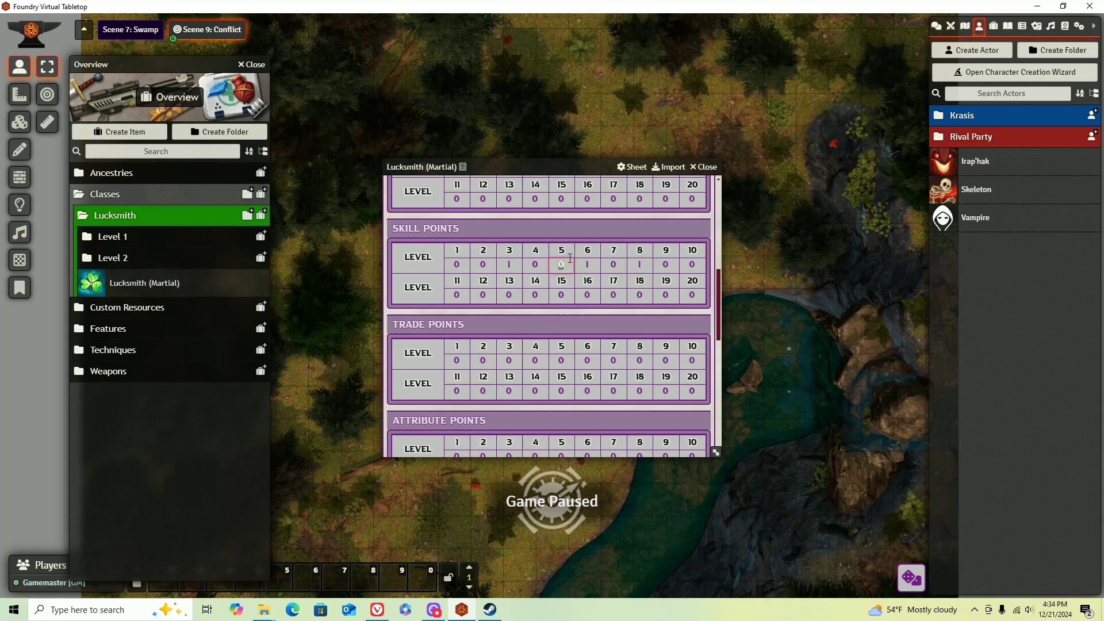
{"action": "type", "text": "2"}
{"action": "left_click", "coordinate": [695, 265]}
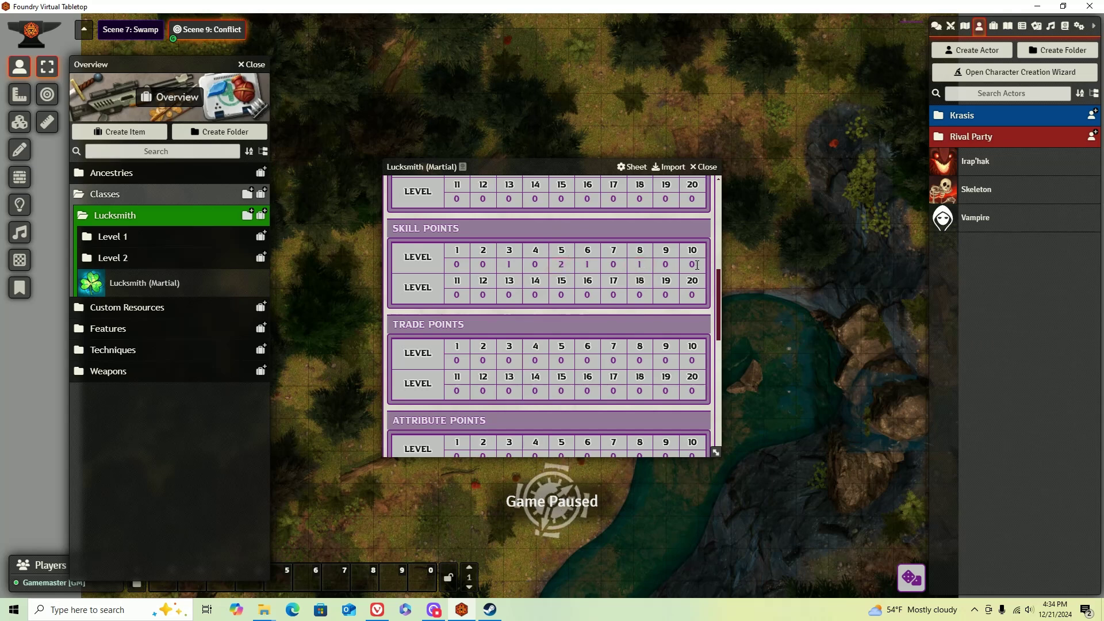
{"action": "type", "text": "2"}
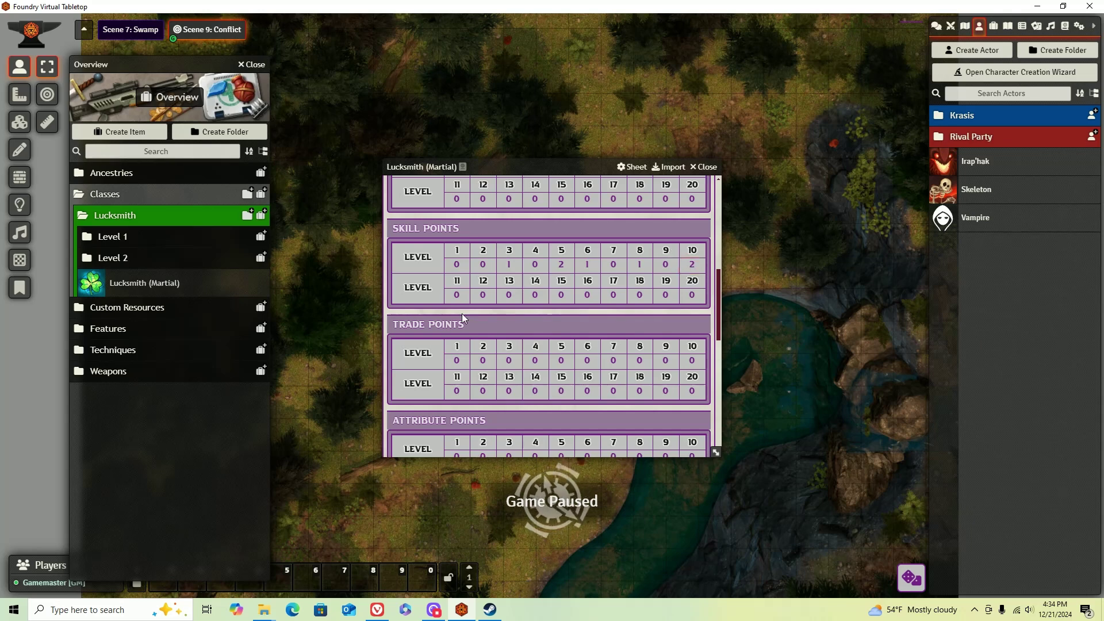
{"action": "scroll", "coordinate": [464, 345], "scroll_direction": "down", "scroll_amount": 1}
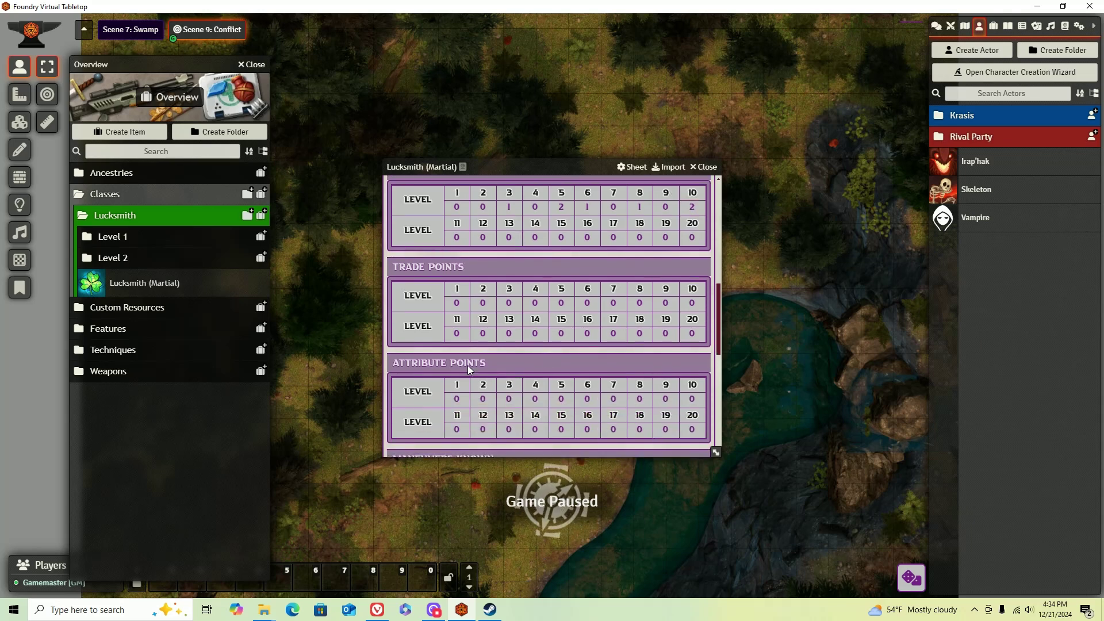
Check the document's Attribute Points column and set Attribute Points in Foundry to 1 at levels 2, 4 and 7.
{"action": "left_click", "coordinate": [376, 609]}
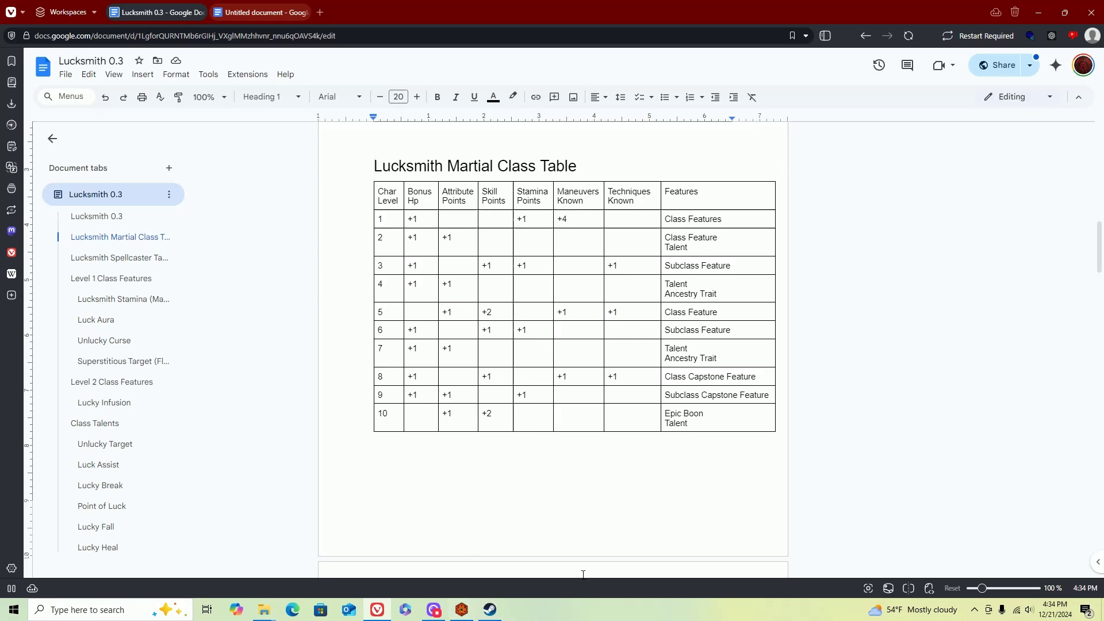
{"action": "left_click", "coordinate": [462, 609]}
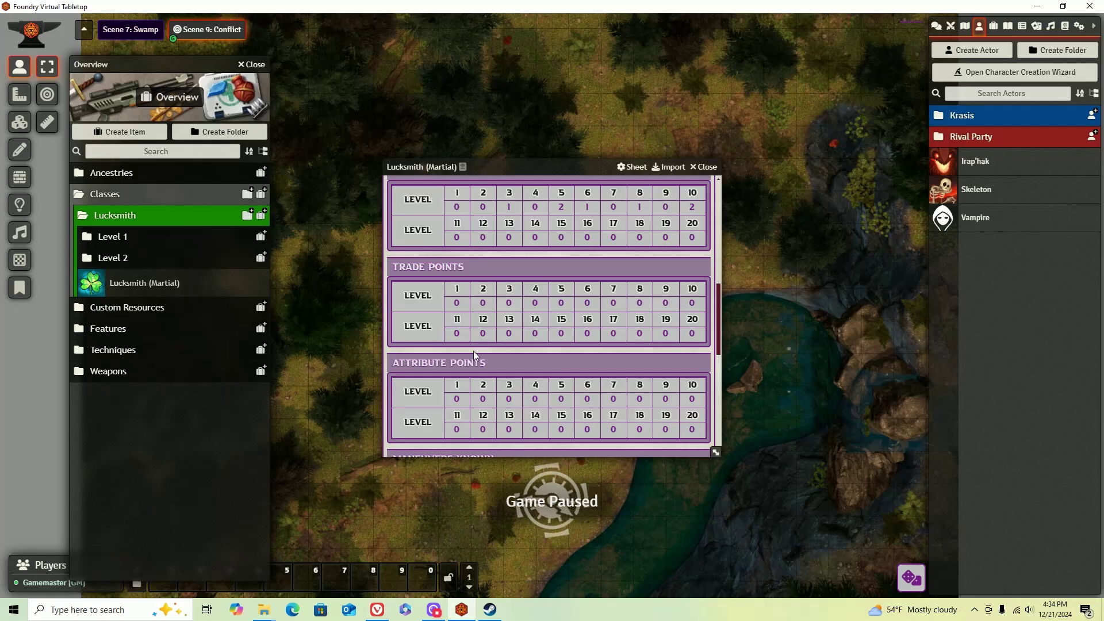
{"action": "scroll", "coordinate": [474, 350], "scroll_direction": "down", "scroll_amount": 2}
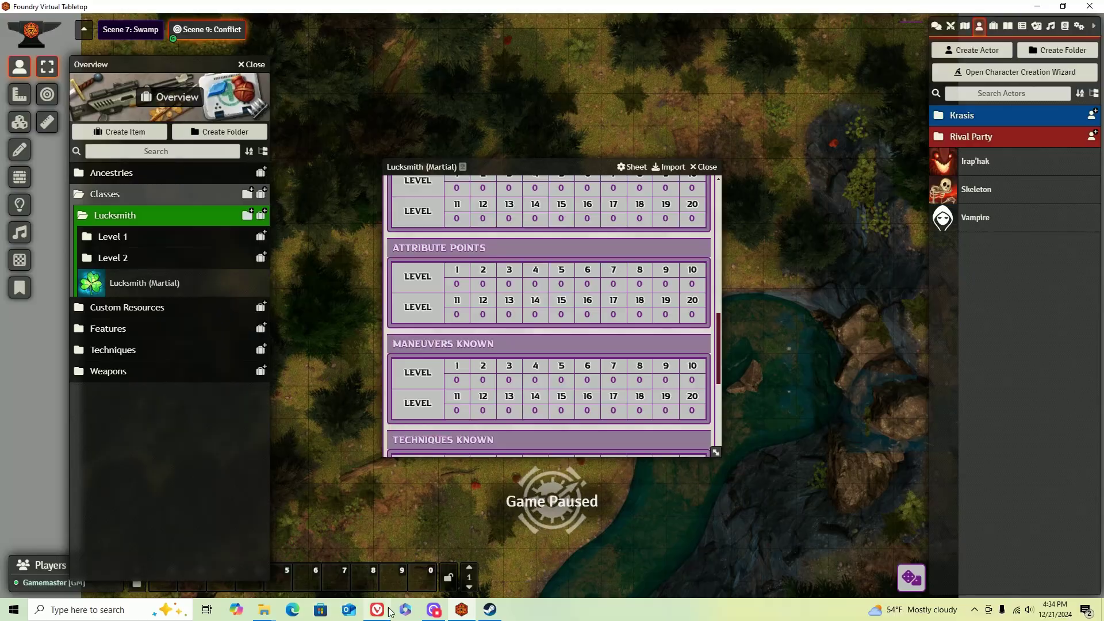
{"action": "left_click", "coordinate": [387, 611]}
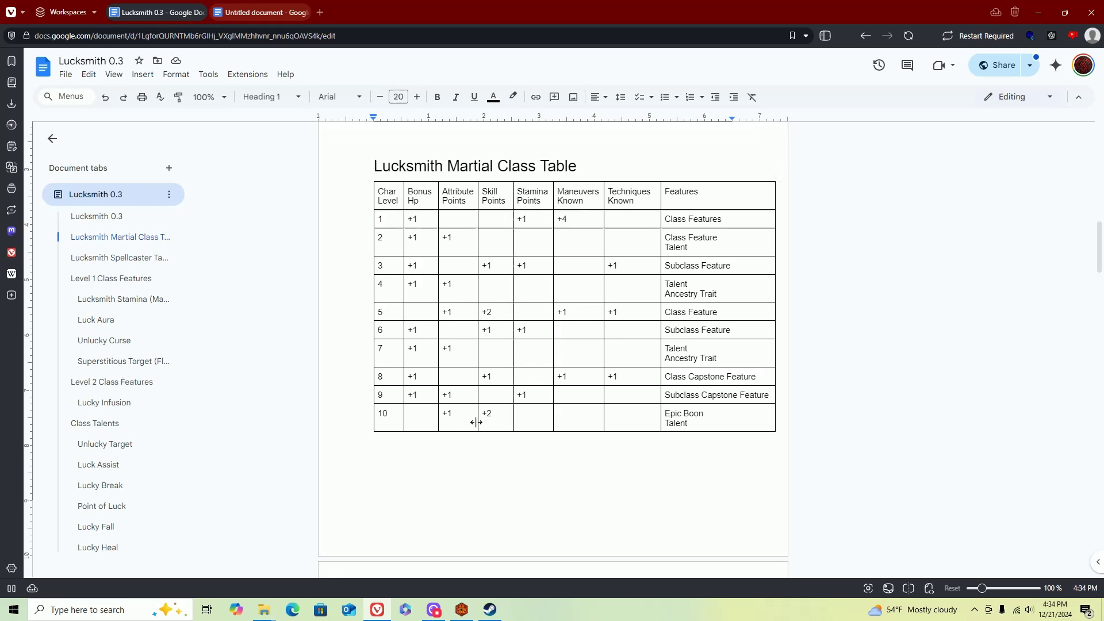
{"action": "left_click", "coordinate": [462, 610]}
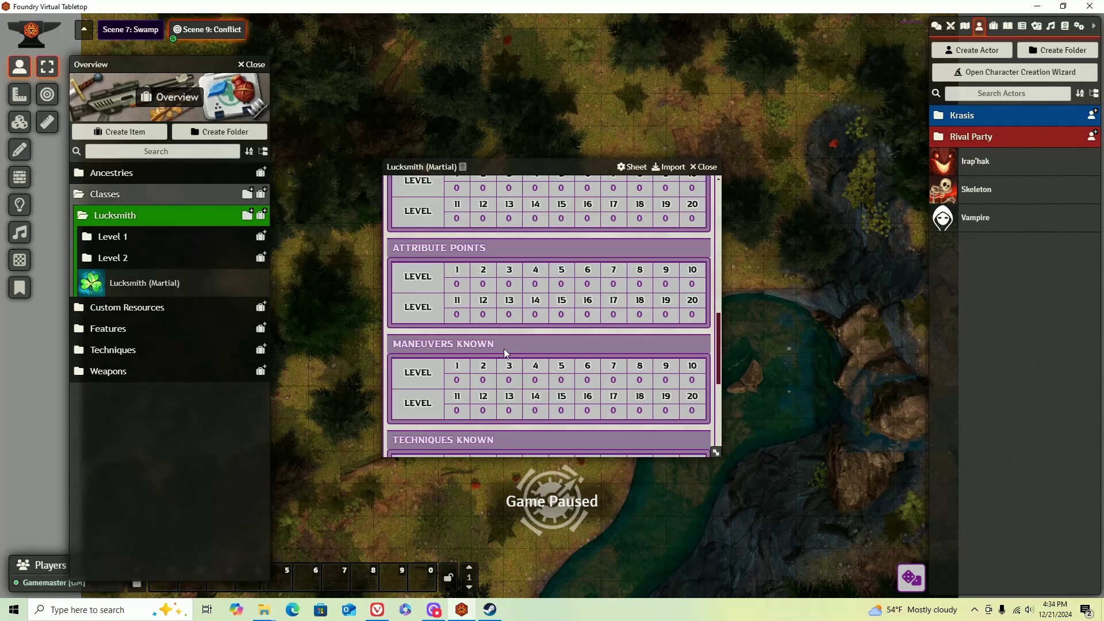
{"action": "left_click", "coordinate": [488, 283]}
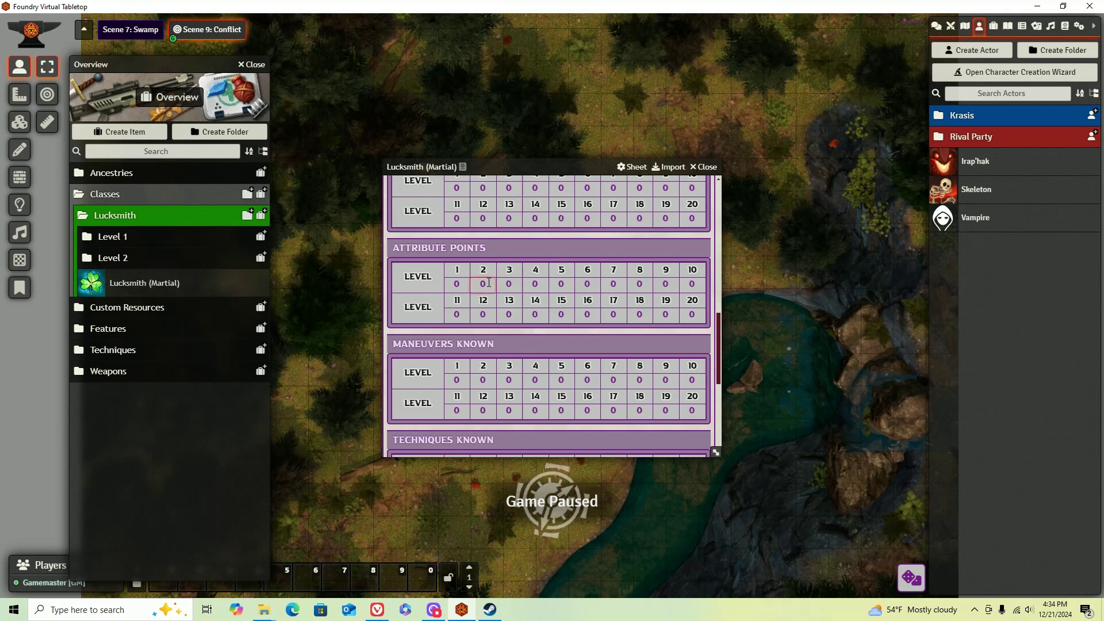
{"action": "type", "text": "1"}
{"action": "left_click", "coordinate": [543, 282]}
{"action": "type", "text": "1"}
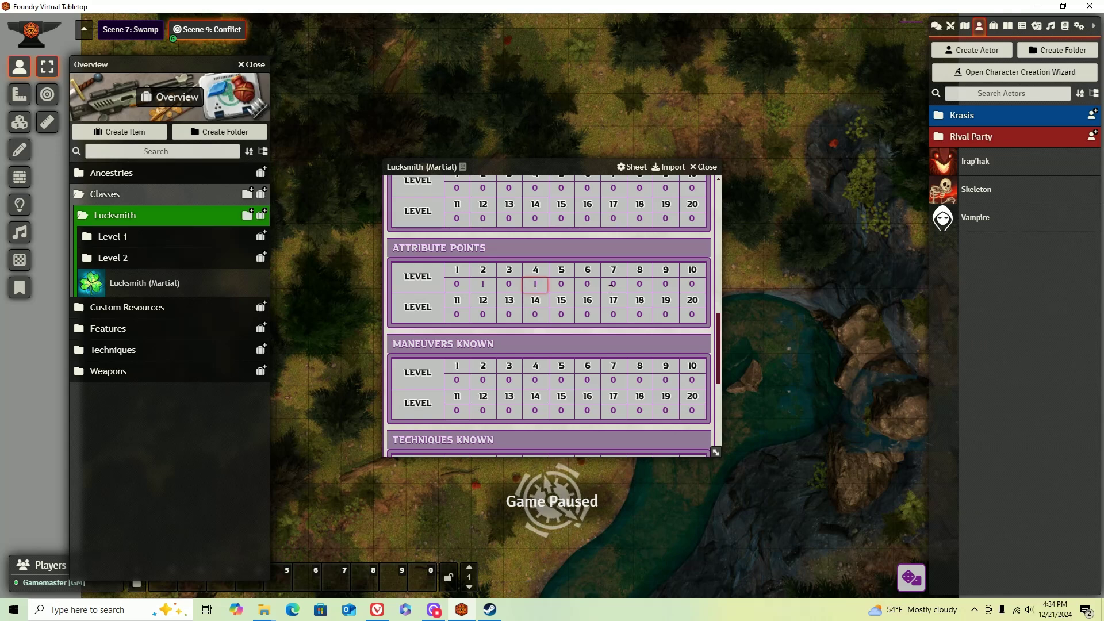
{"action": "left_click", "coordinate": [615, 284]}
{"action": "type", "text": "1"}
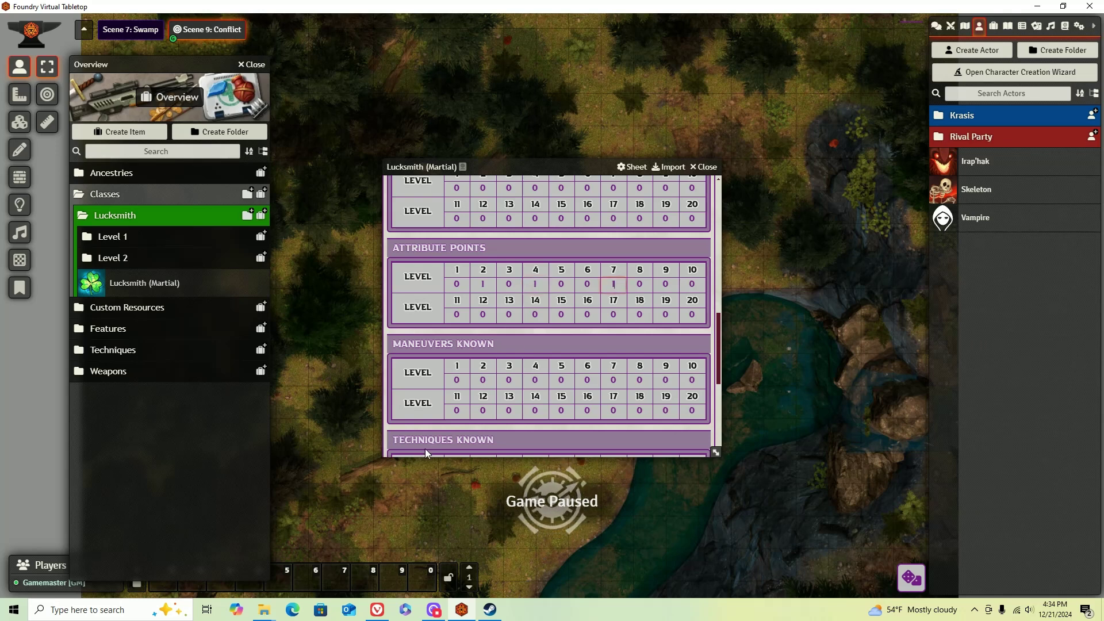
Recheck the document's table, then set Attribute Points to 1 at levels 5, 9 and 10 and Maneuvers Known to 4 at level 1 in Foundry.
{"action": "left_click", "coordinate": [384, 613]}
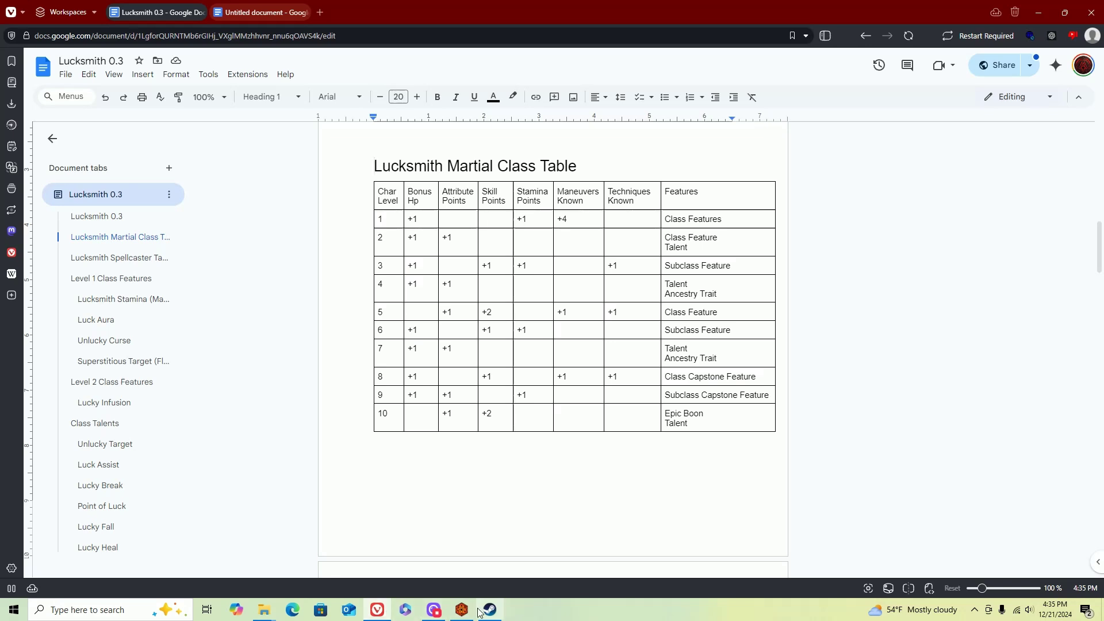
{"action": "left_click", "coordinate": [462, 609]}
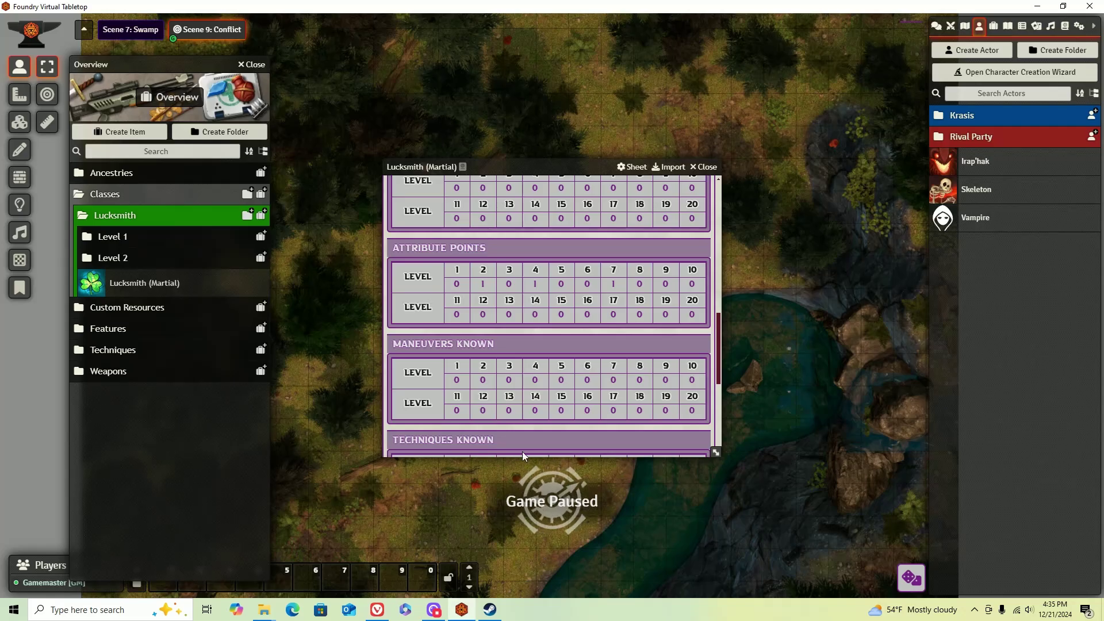
{"action": "left_click", "coordinate": [569, 283]}
{"action": "type", "text": "1"}
{"action": "left_click", "coordinate": [675, 285]}
{"action": "type", "text": "1"}
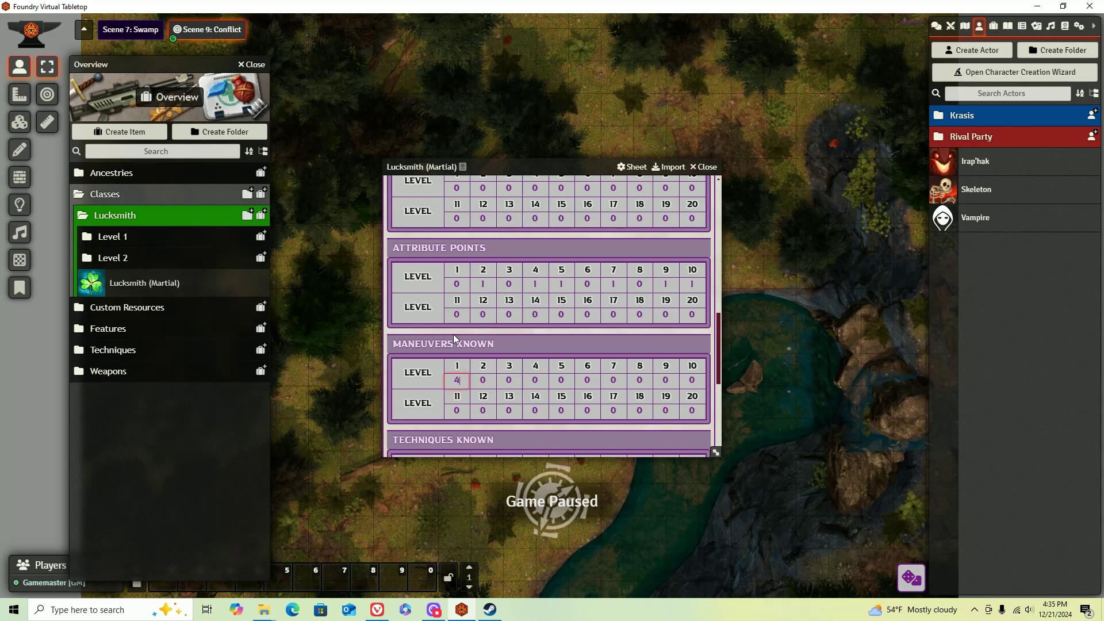
Check the document's Maneuvers Known column and set Maneuvers Known in Foundry to 1 at levels 5 and 8.
{"action": "left_click", "coordinate": [378, 610]}
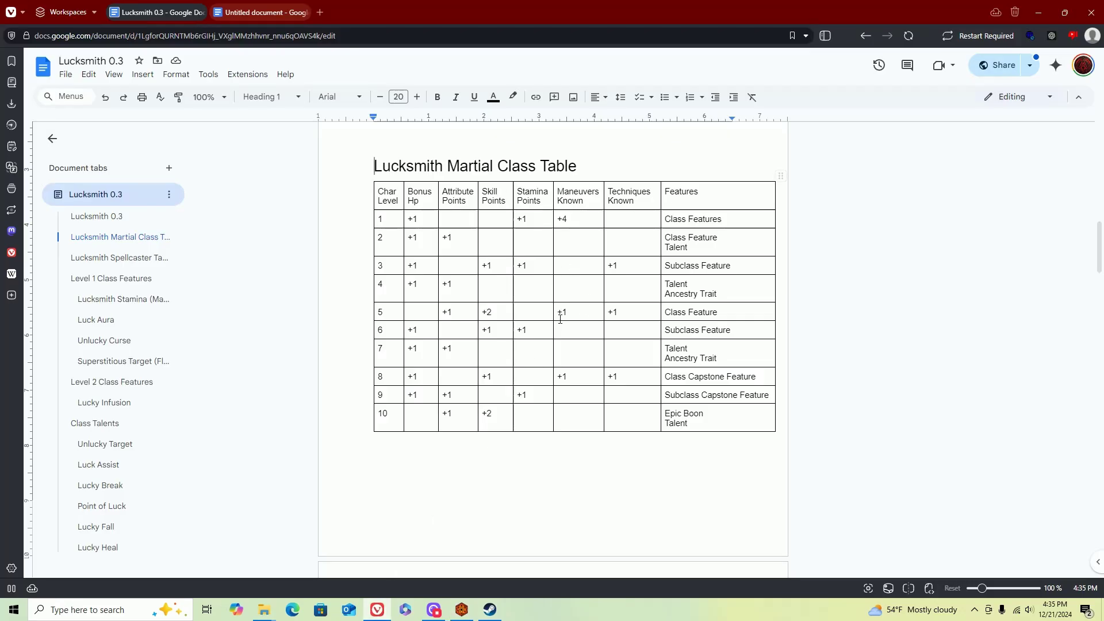
{"action": "left_click", "coordinate": [462, 610]}
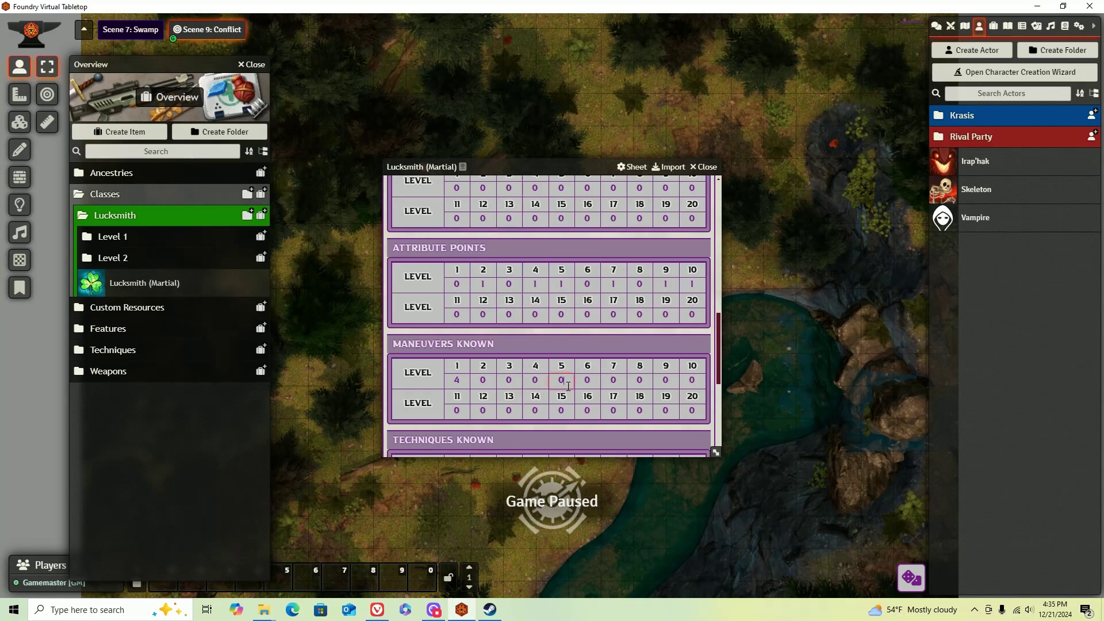
{"action": "type", "text": "1"}
{"action": "left_click", "coordinate": [652, 385]}
{"action": "type", "text": "1"}
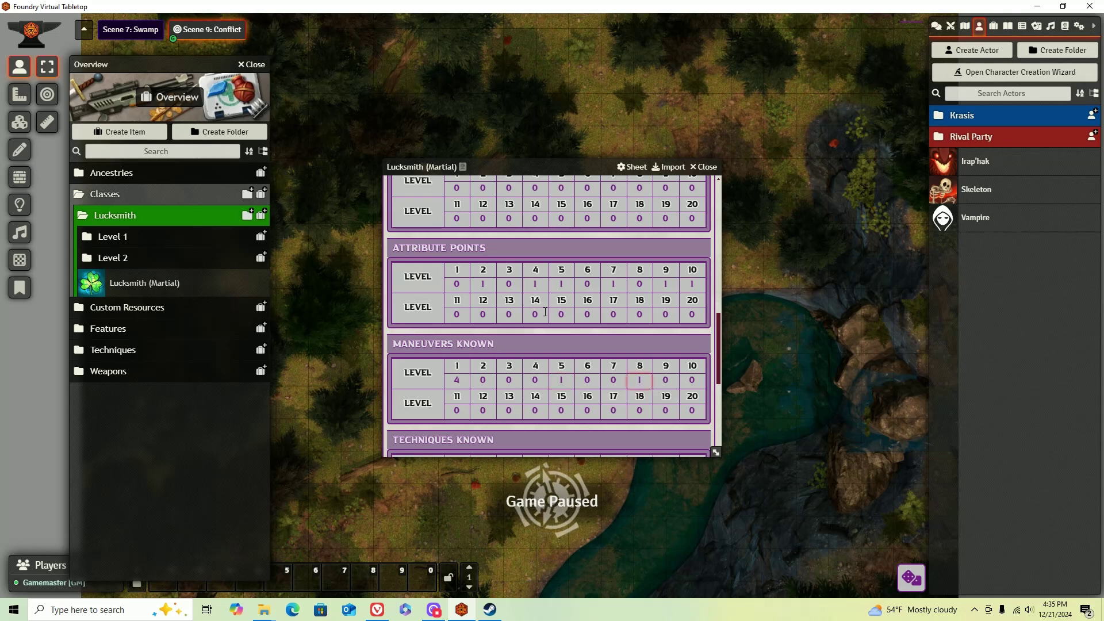
Check the document's Techniques Known column and set Techniques Known in Foundry to 1 at levels 3, 5 and 8.
{"action": "scroll", "coordinate": [543, 340], "scroll_direction": "down", "scroll_amount": 2}
{"action": "scroll", "coordinate": [545, 336], "scroll_direction": "down", "scroll_amount": 2}
{"action": "scroll", "coordinate": [547, 333], "scroll_direction": "up", "scroll_amount": 2}
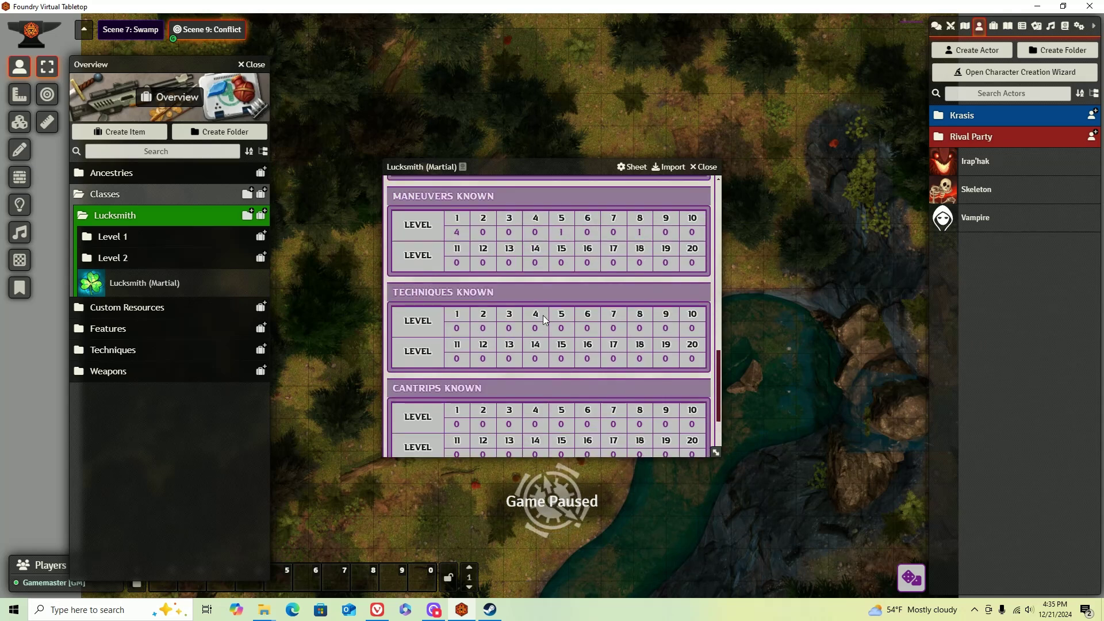
{"action": "left_click", "coordinate": [377, 609]}
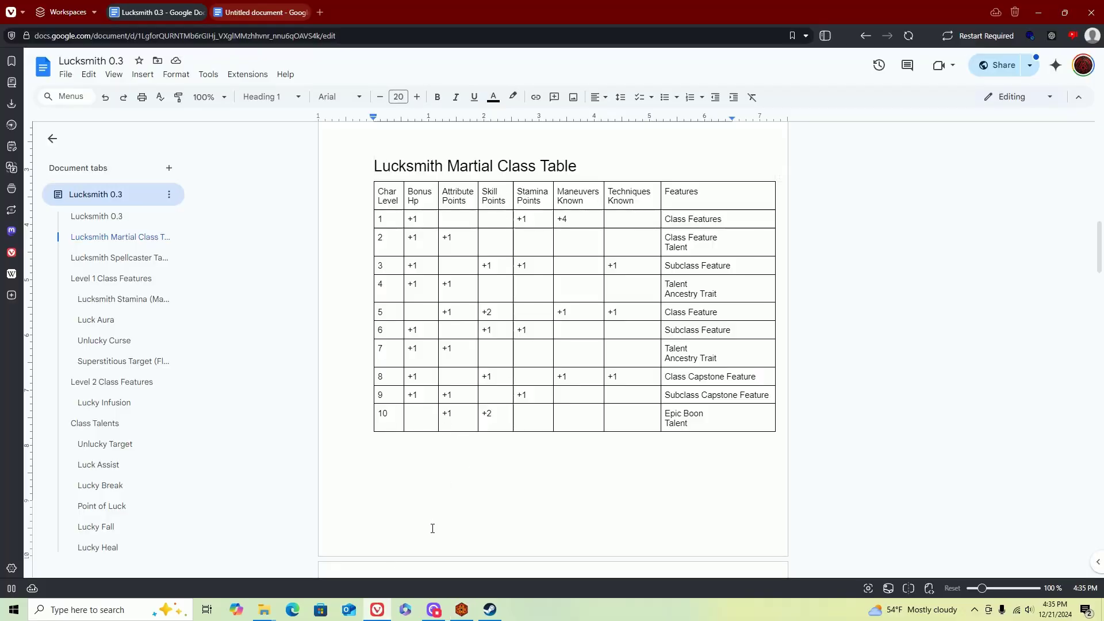
{"action": "left_click", "coordinate": [462, 609]}
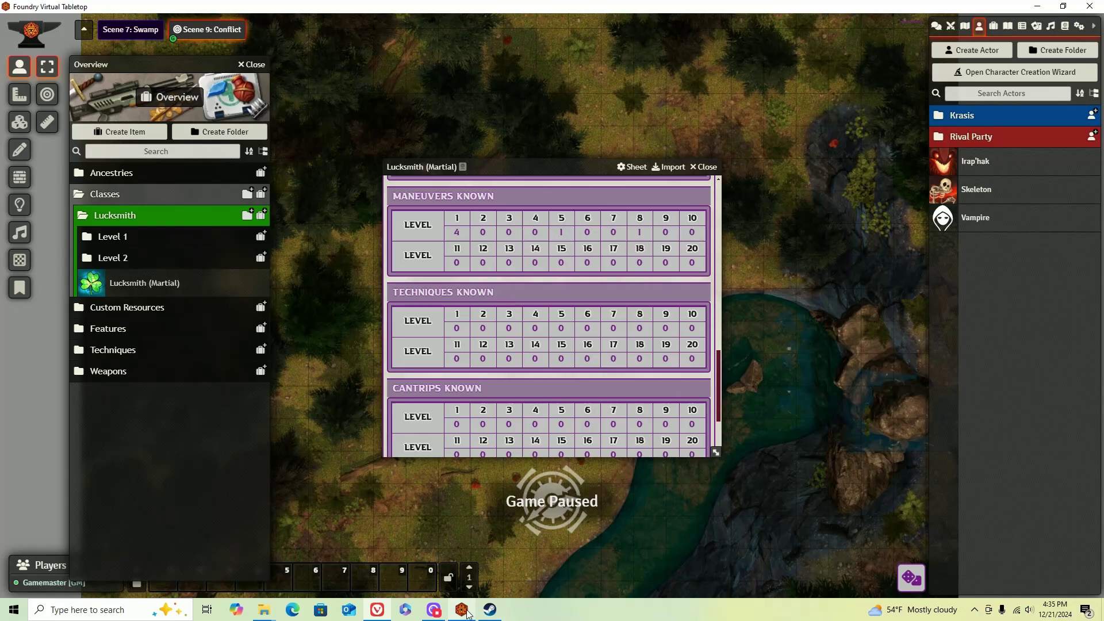
{"action": "scroll", "coordinate": [466, 358], "scroll_direction": "down", "scroll_amount": 1}
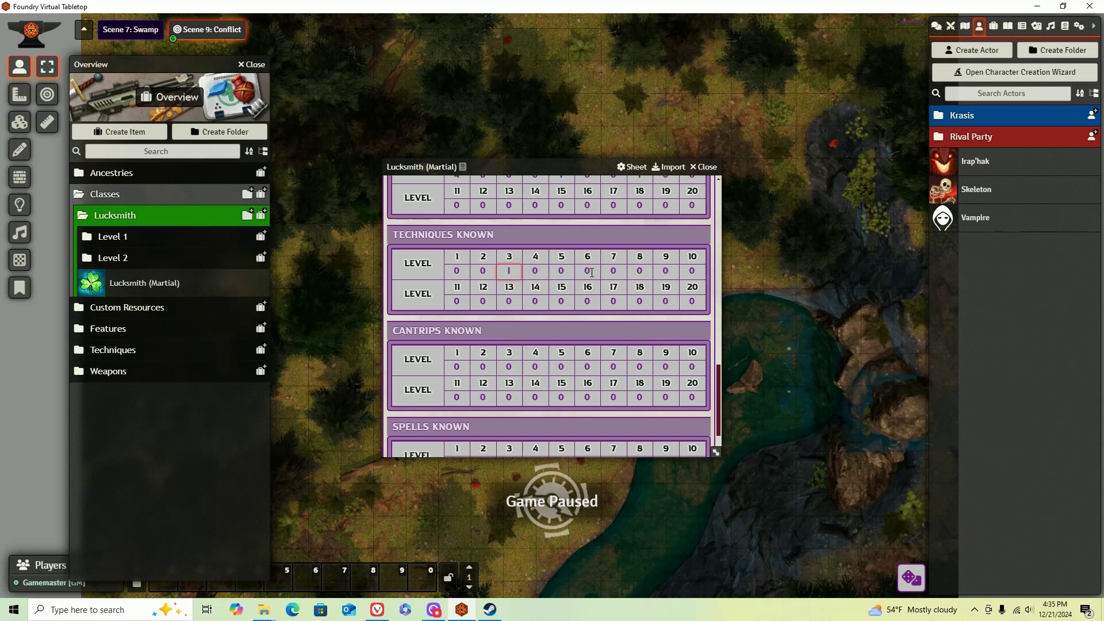
{"action": "left_click", "coordinate": [570, 272]}
{"action": "type", "text": "1"}
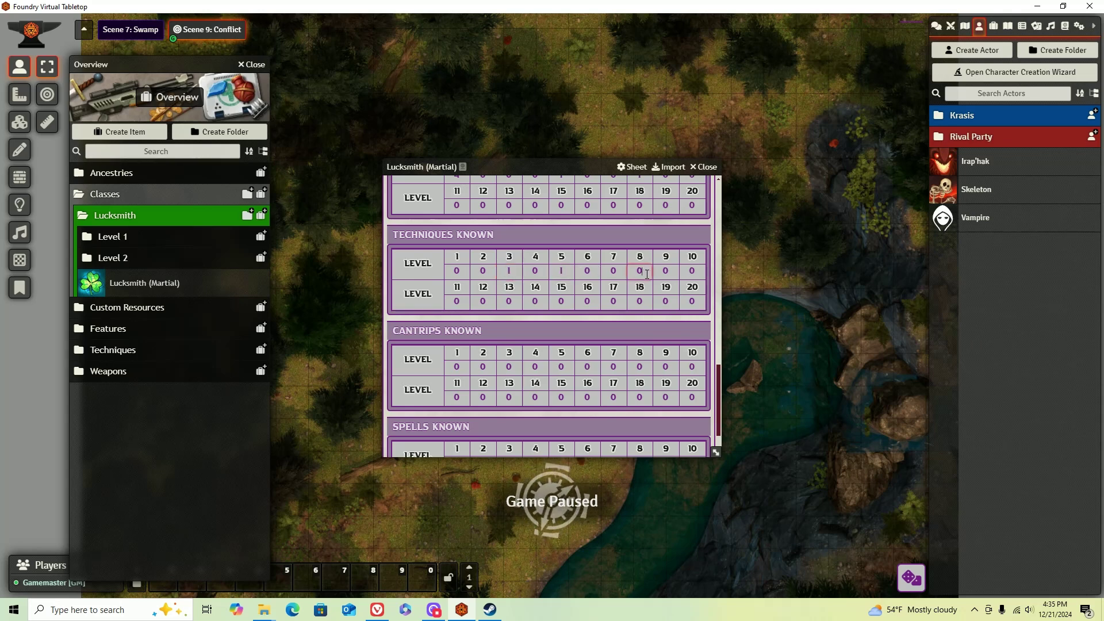
{"action": "scroll", "coordinate": [582, 237], "scroll_direction": "down", "scroll_amount": 1}
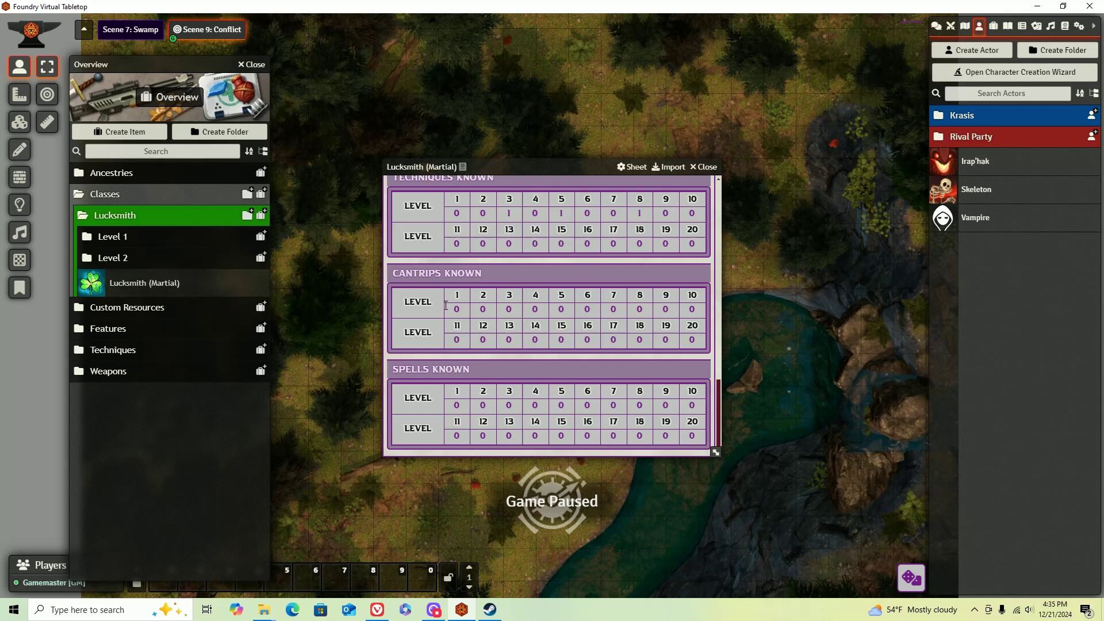
Review the Lucksmith Spellcaster Table in the browser document for its Cantrips Known and Spells Known columns.
{"action": "left_click", "coordinate": [377, 610]}
{"action": "scroll", "coordinate": [467, 311], "scroll_direction": "down", "scroll_amount": 3}
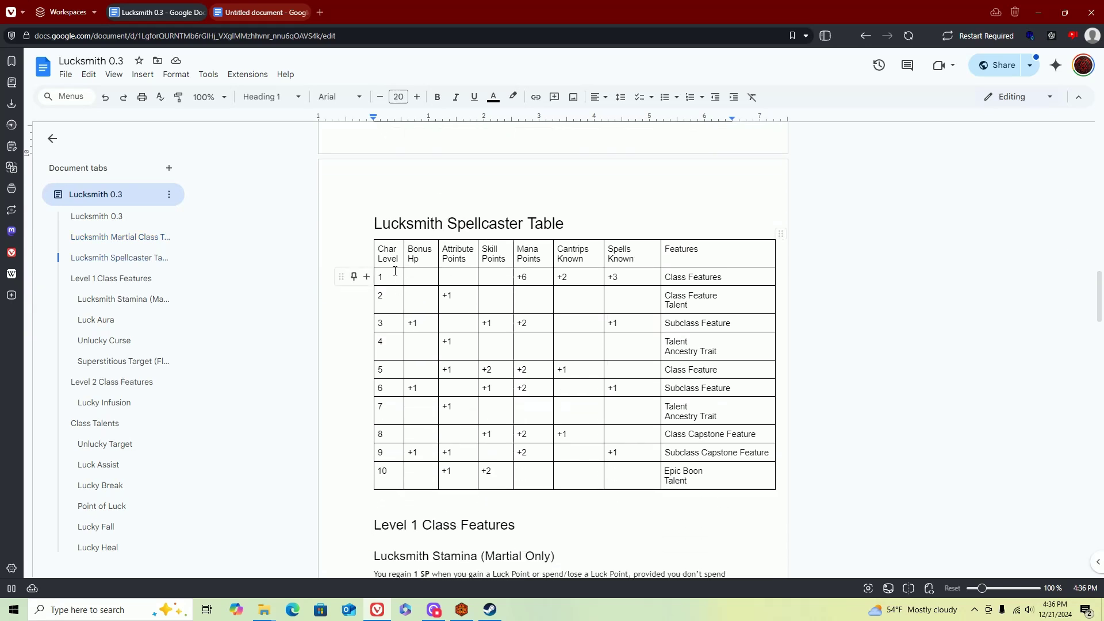
{"action": "left_click_drag", "start_coordinate": [375, 223], "coordinate": [631, 225]}
{"action": "scroll", "coordinate": [578, 173], "scroll_direction": "down", "scroll_amount": 2}
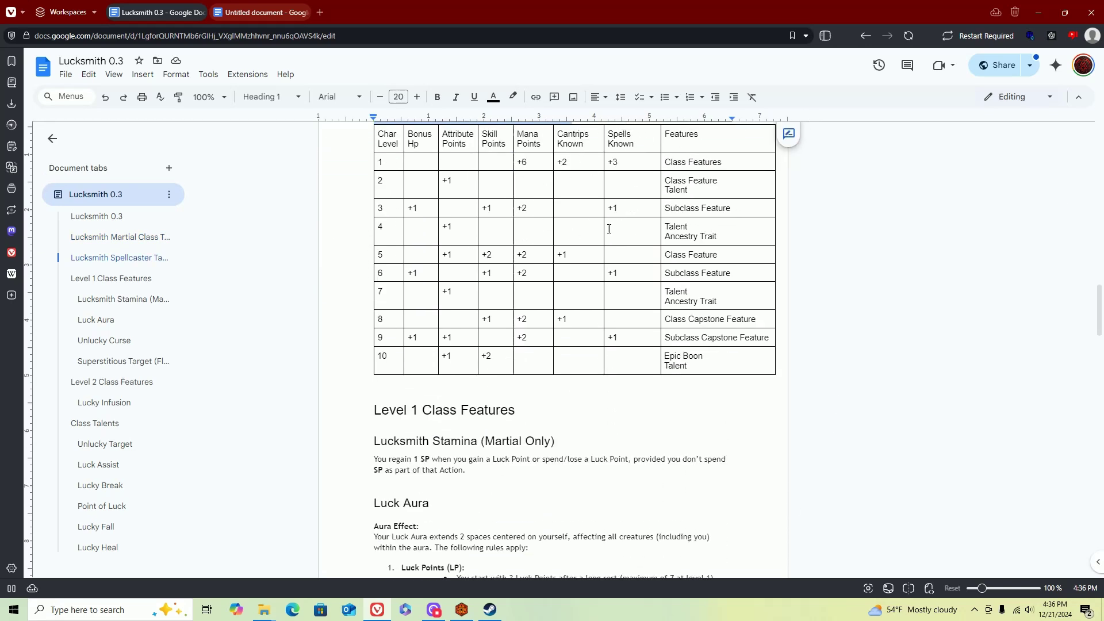
Return to Foundry and start a new advancement for the Lucksmith (Martial) class.
{"action": "left_click", "coordinate": [463, 610]}
{"action": "scroll", "coordinate": [498, 213], "scroll_direction": "down", "scroll_amount": 5}
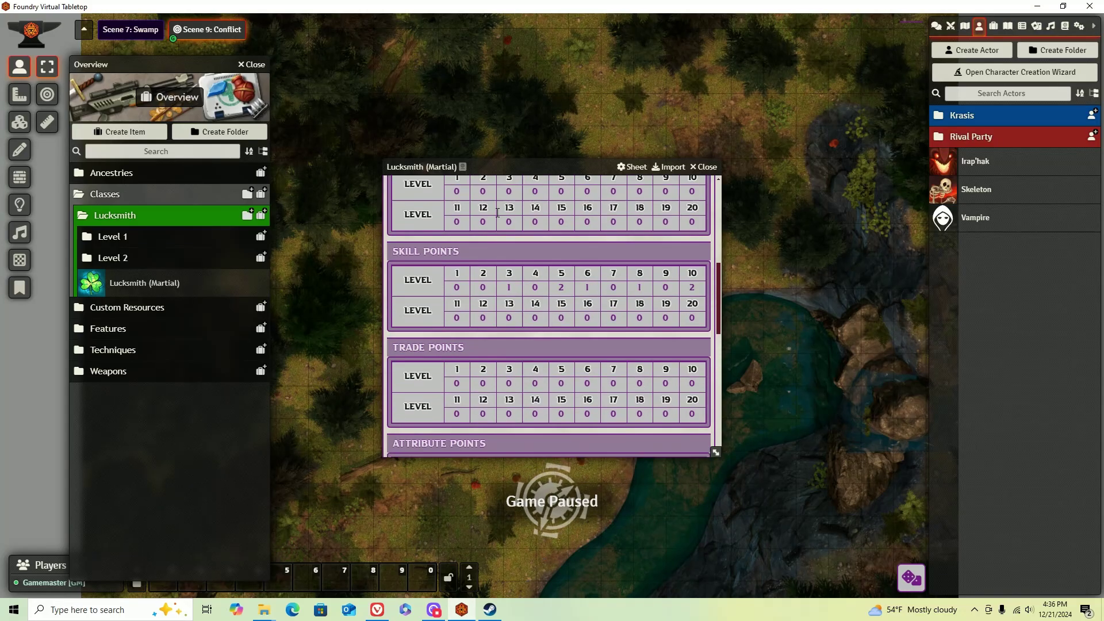
{"action": "scroll", "coordinate": [498, 213], "scroll_direction": "up", "scroll_amount": 5}
{"action": "left_click", "coordinate": [663, 265]}
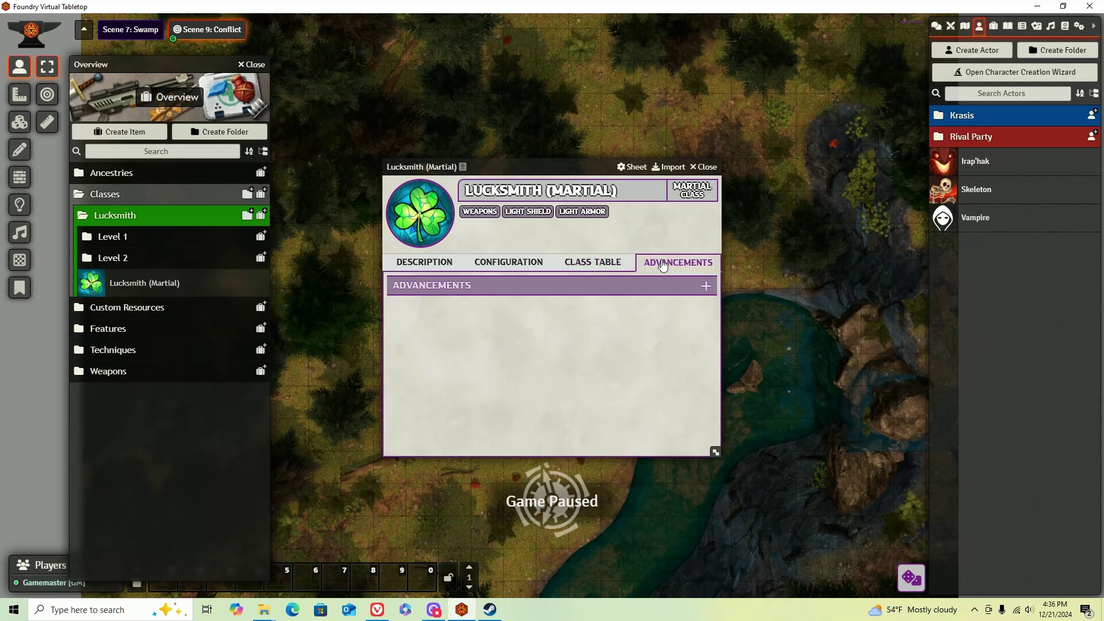
{"action": "left_click", "coordinate": [706, 287]}
{"action": "left_click_drag", "start_coordinate": [610, 183], "coordinate": [560, 199]}
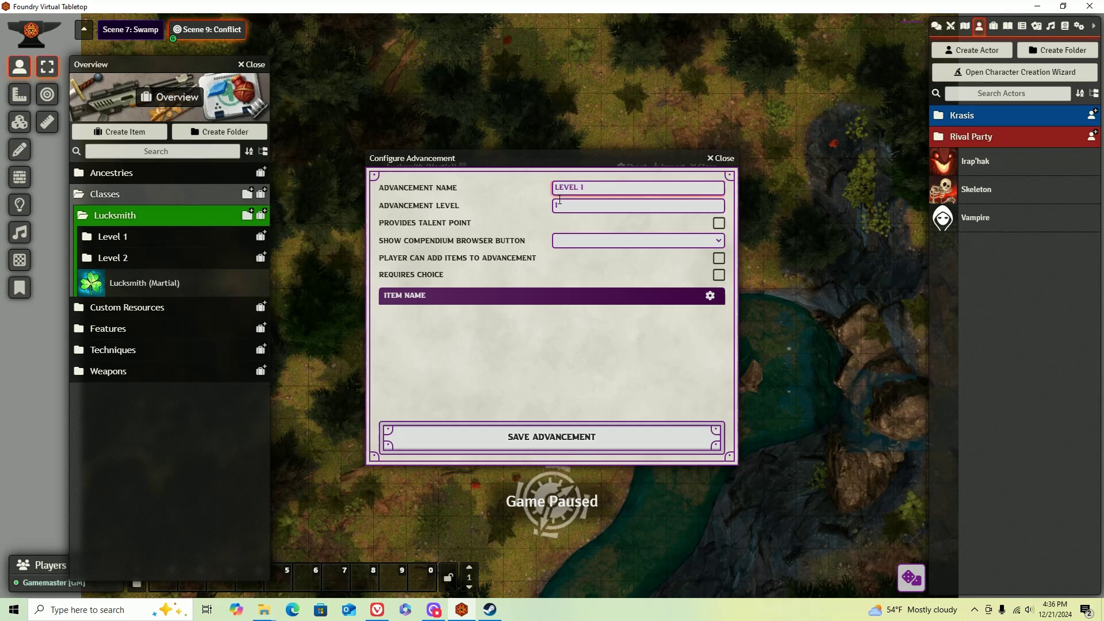
{"action": "left_click", "coordinate": [514, 227]}
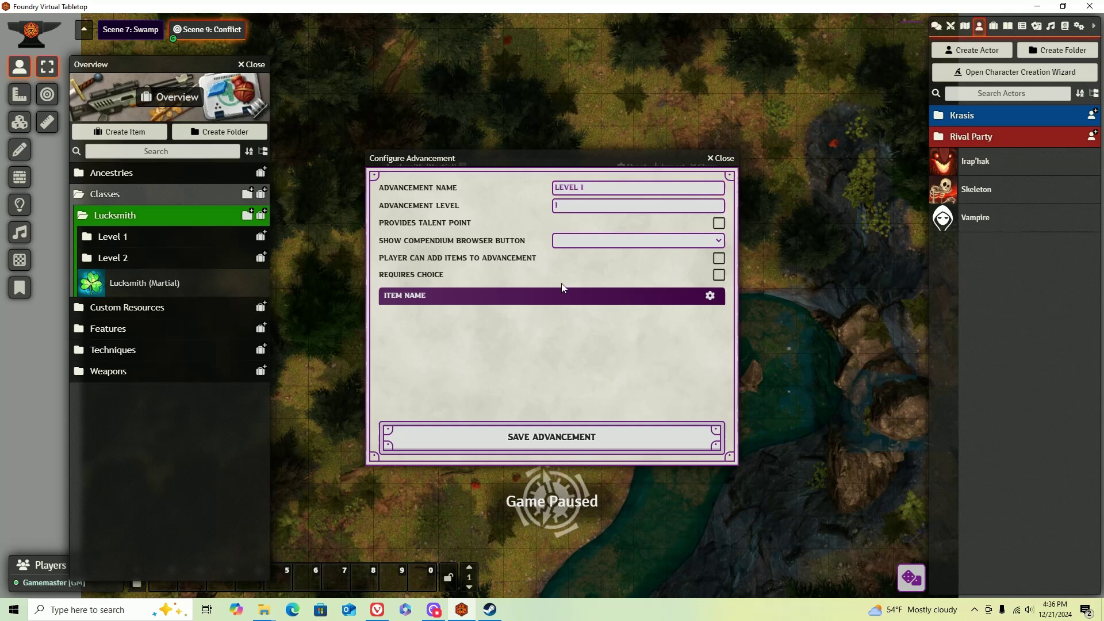
Name the level 1 advancement Class Features and save it.
{"action": "triple_click", "coordinate": [596, 187]}
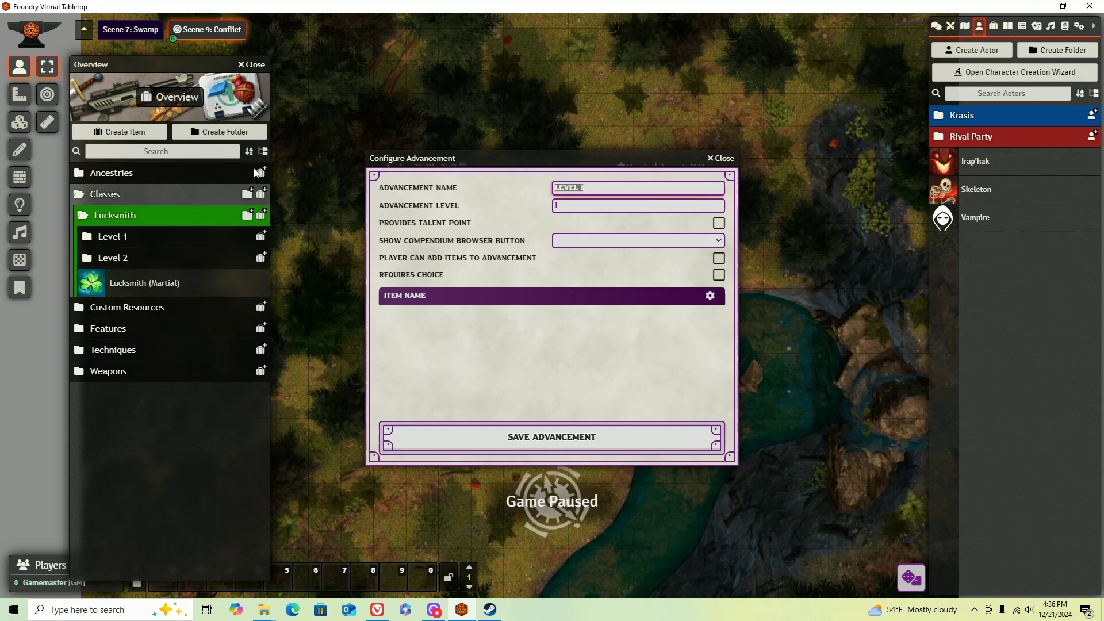
{"action": "key", "text": "BackSpace"}
{"action": "type", "text": "CLASS FET"}
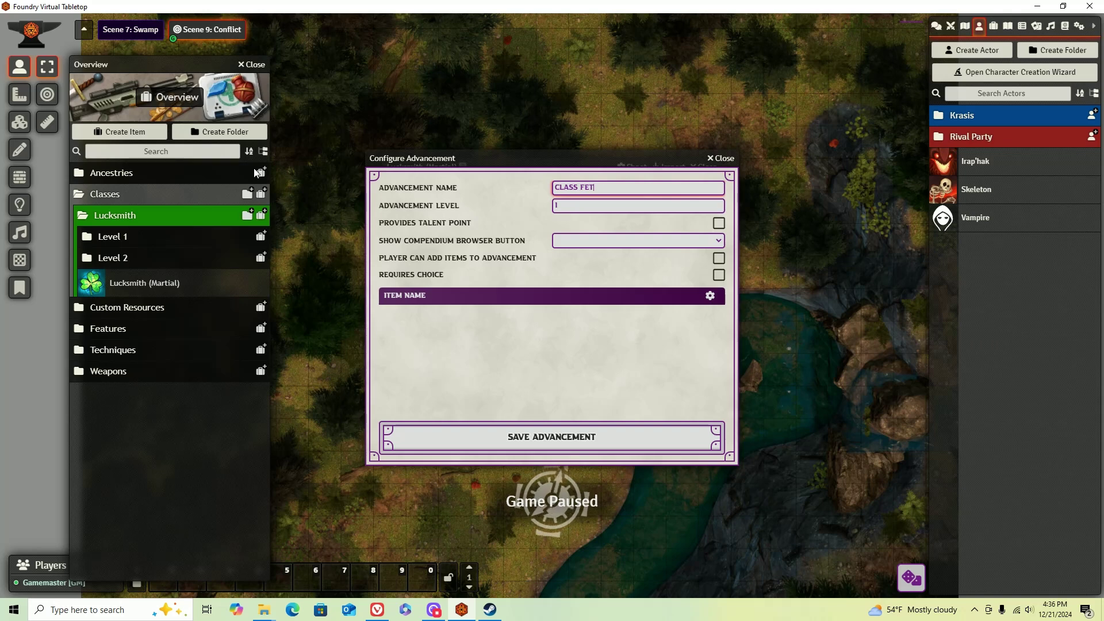
{"action": "key", "text": "BackSpace"}
{"action": "type", "text": "ATURES"}
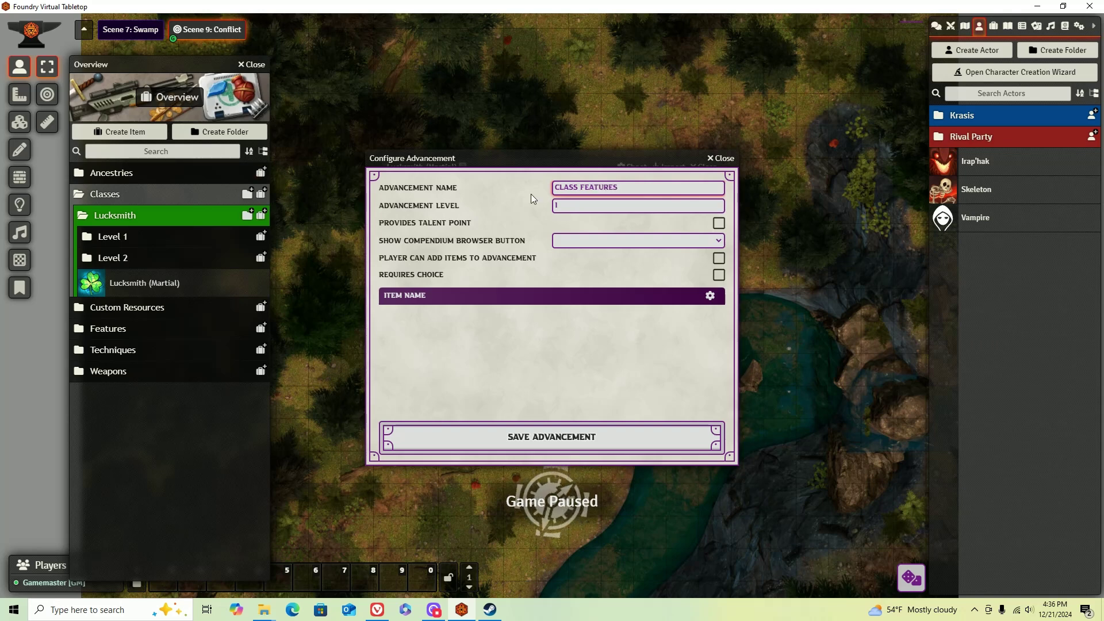
{"action": "left_click", "coordinate": [624, 221]}
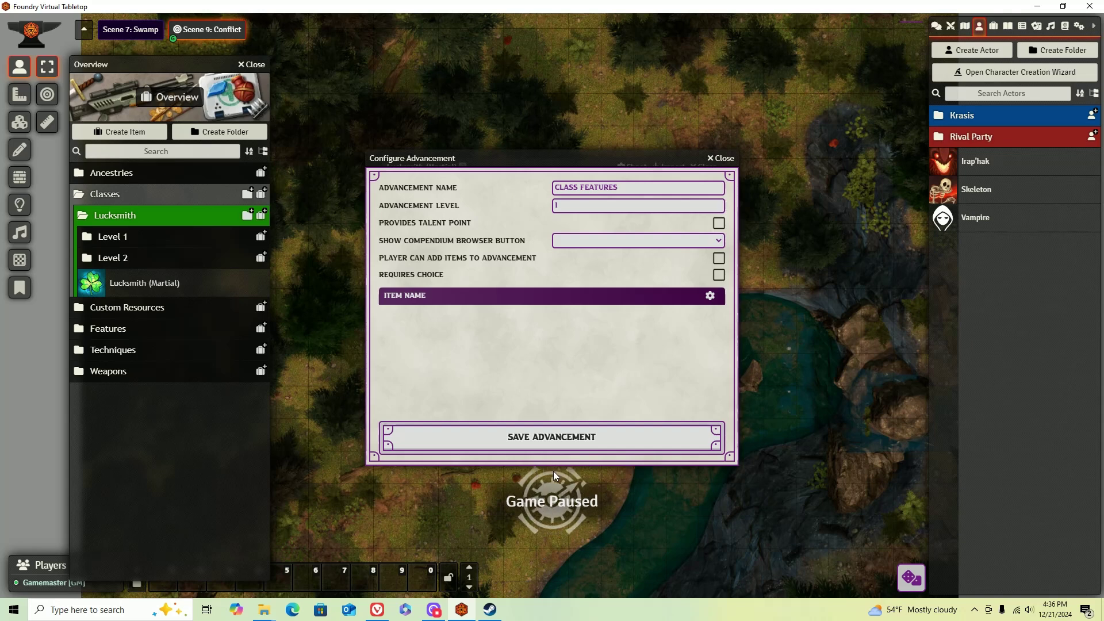
{"action": "left_click", "coordinate": [544, 449]}
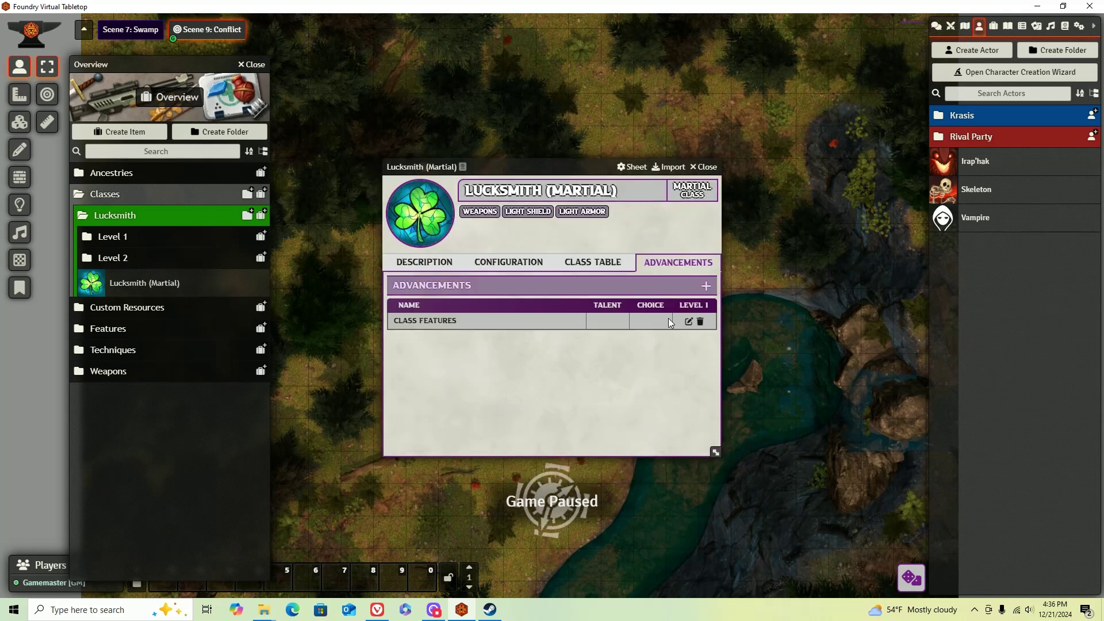
Add a level 2 advancement named Class Features that provides a talent point, and save it.
{"action": "left_click", "coordinate": [707, 285]}
{"action": "left_click", "coordinate": [573, 192]}
{"action": "type", "text": "Class Fea"}
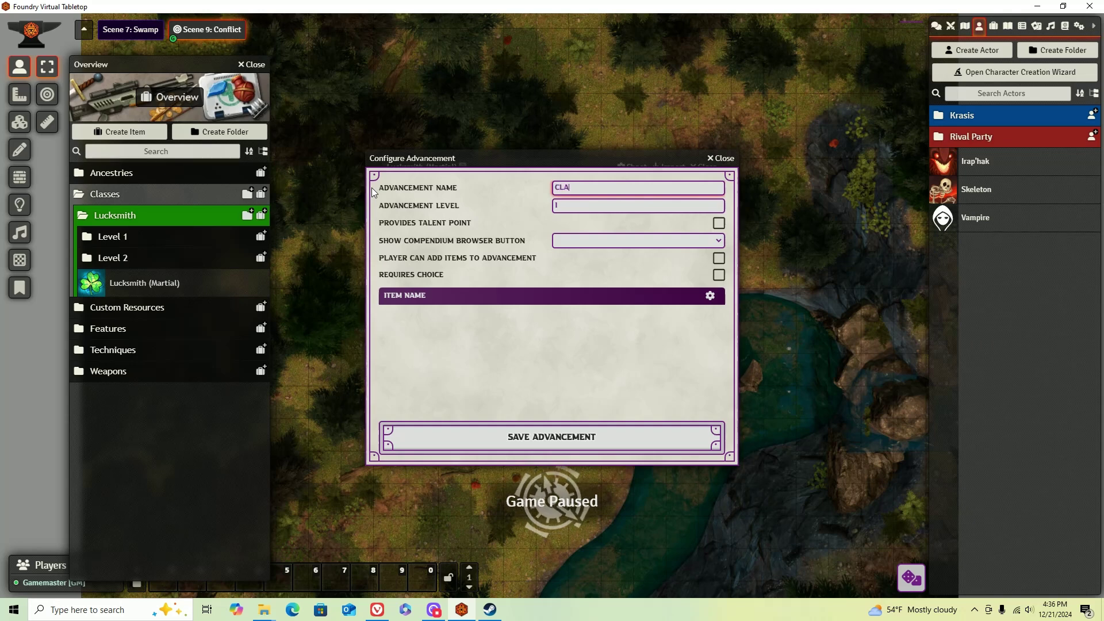
{"action": "type", "text": "tures"}
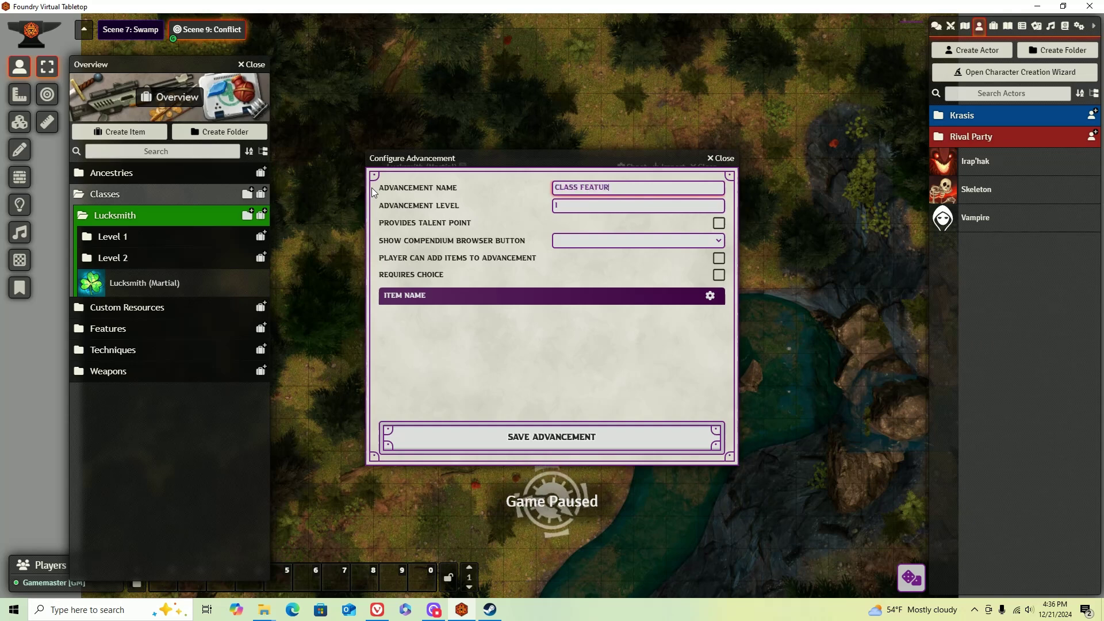
{"action": "key", "text": "Tab"}
{"action": "type", "text": "2"}
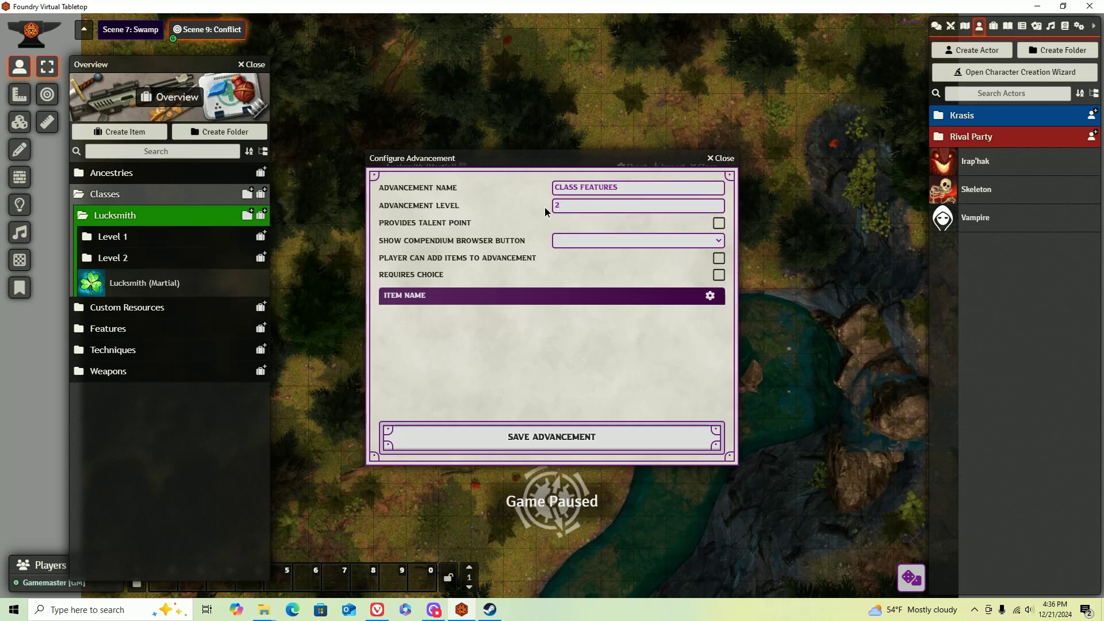
{"action": "left_click", "coordinate": [720, 223]}
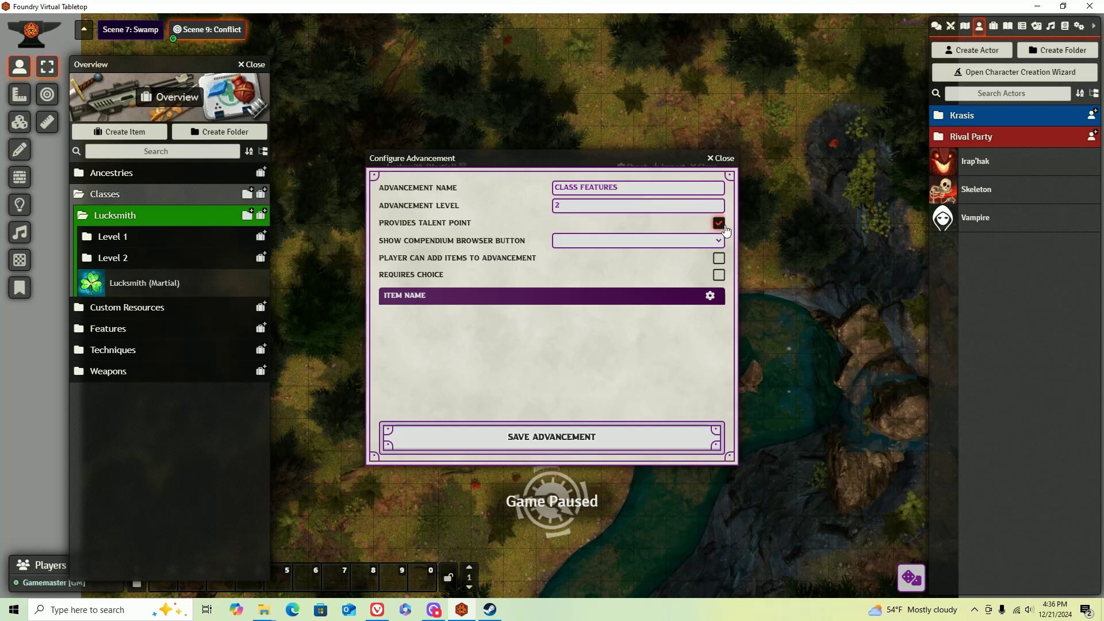
{"action": "left_click", "coordinate": [537, 435]}
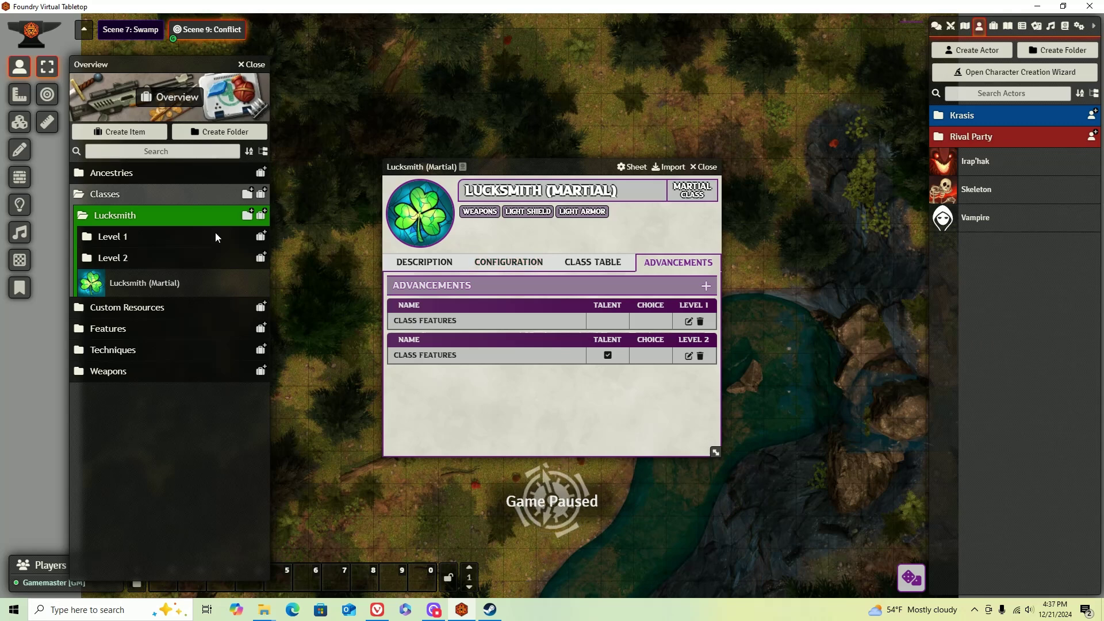
Create a new Feature item named Luck Aura in the Lucksmith Level 1 folder.
{"action": "left_click", "coordinate": [132, 239]}
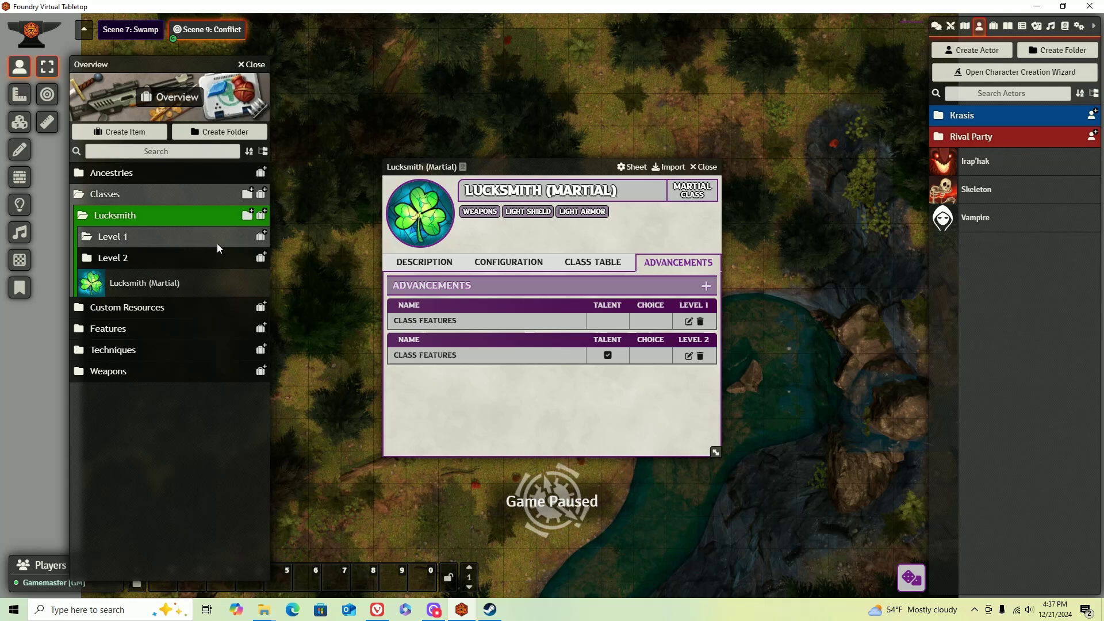
{"action": "left_click", "coordinate": [262, 237]}
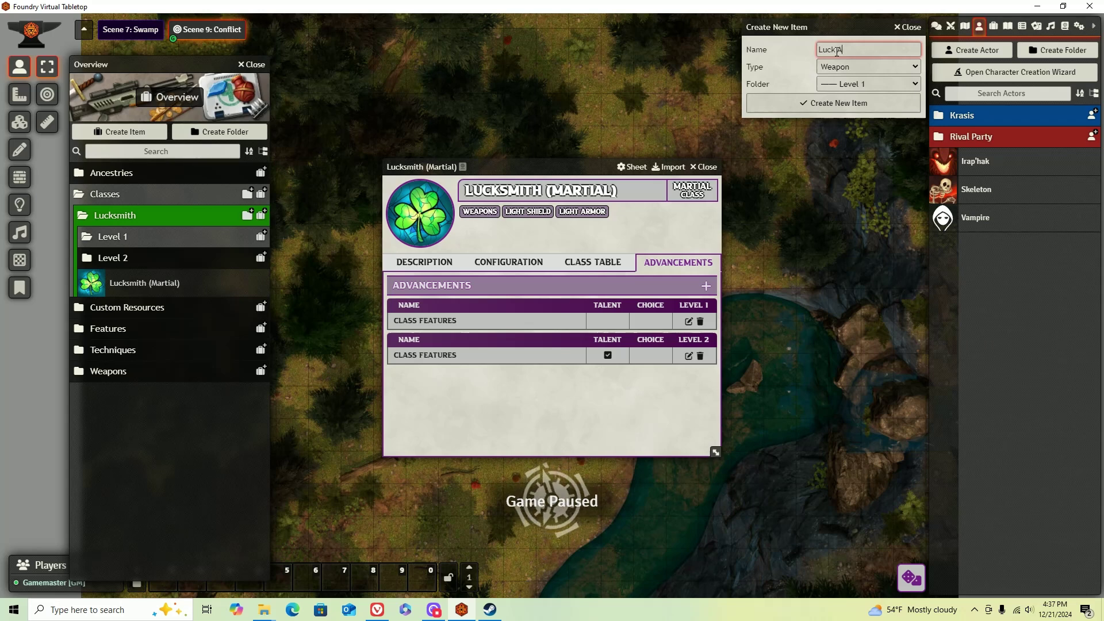
{"action": "left_click", "coordinate": [825, 67]}
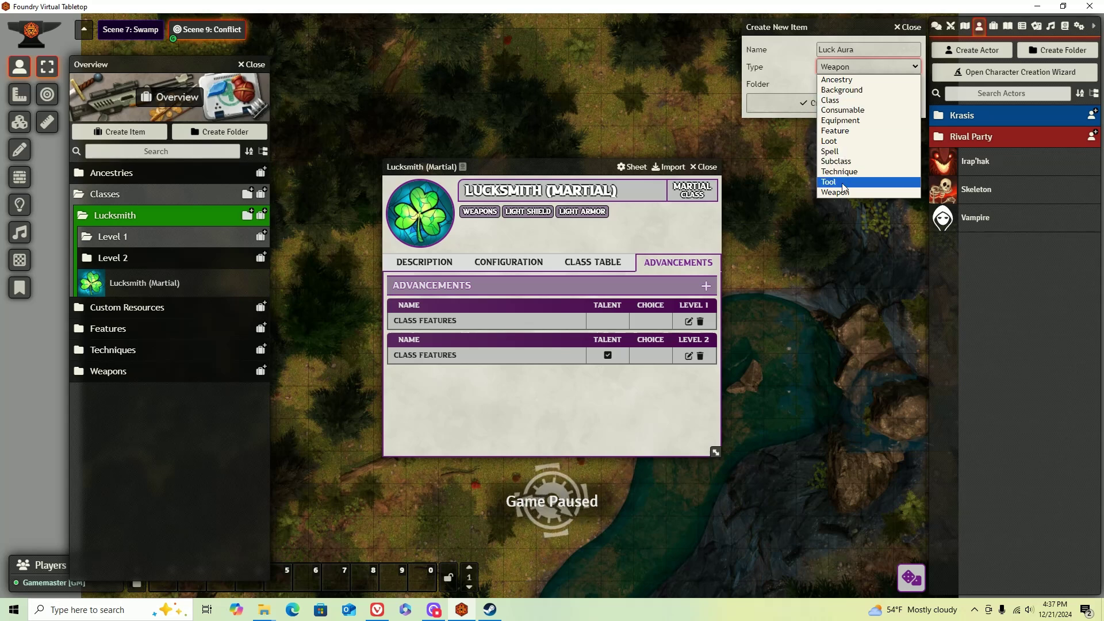
{"action": "left_click", "coordinate": [842, 131]}
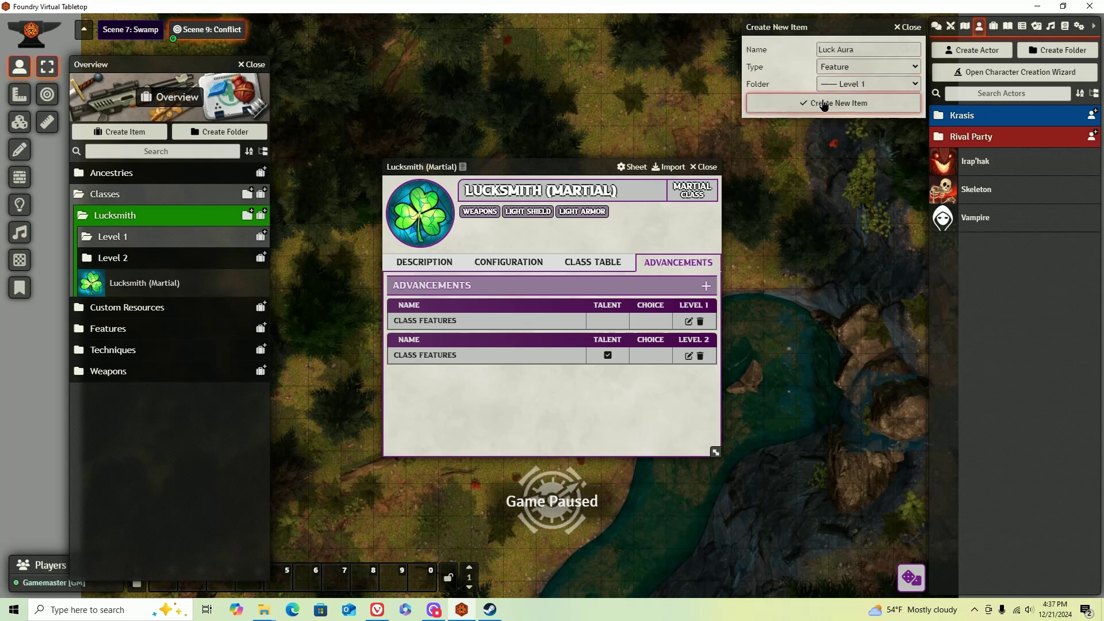
{"action": "left_click", "coordinate": [824, 104]}
Set Luck Aura's image to the green four-leaf clover icon buff-luck-fortune-green.webp from the core magic/control icons.
{"action": "left_click", "coordinate": [436, 218]}
{"action": "left_click", "coordinate": [679, 281]}
{"action": "left_click", "coordinate": [546, 364]}
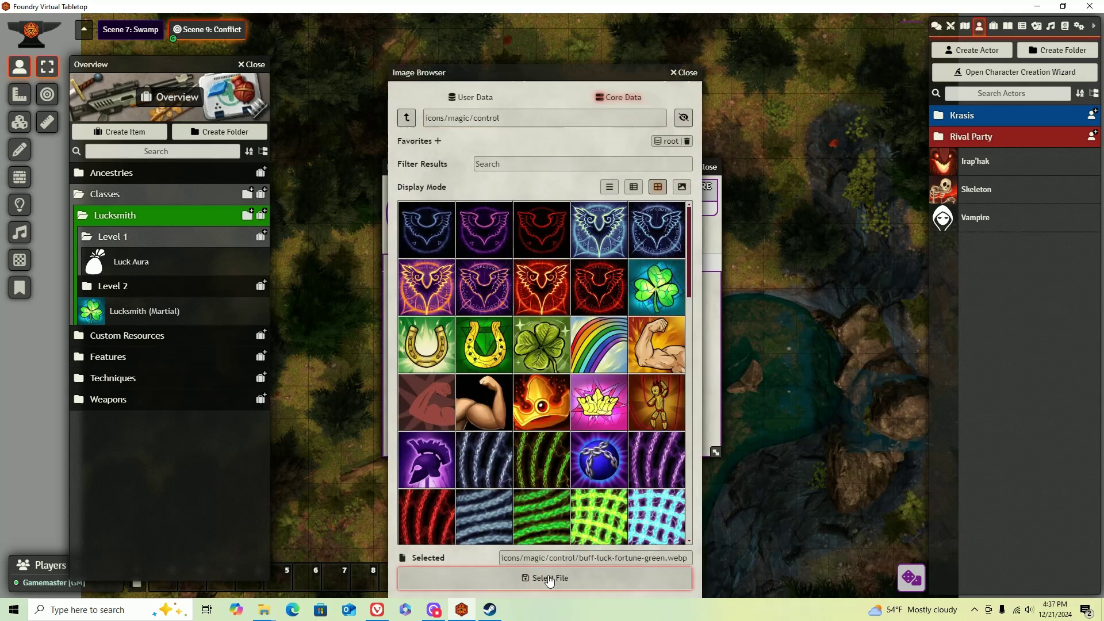
{"action": "left_click", "coordinate": [546, 580]}
Open Luck Aura's description for editing and copy the Luck Aura rules text from the Lucksmith 0.3 document in the browser.
{"action": "left_click", "coordinate": [705, 287]}
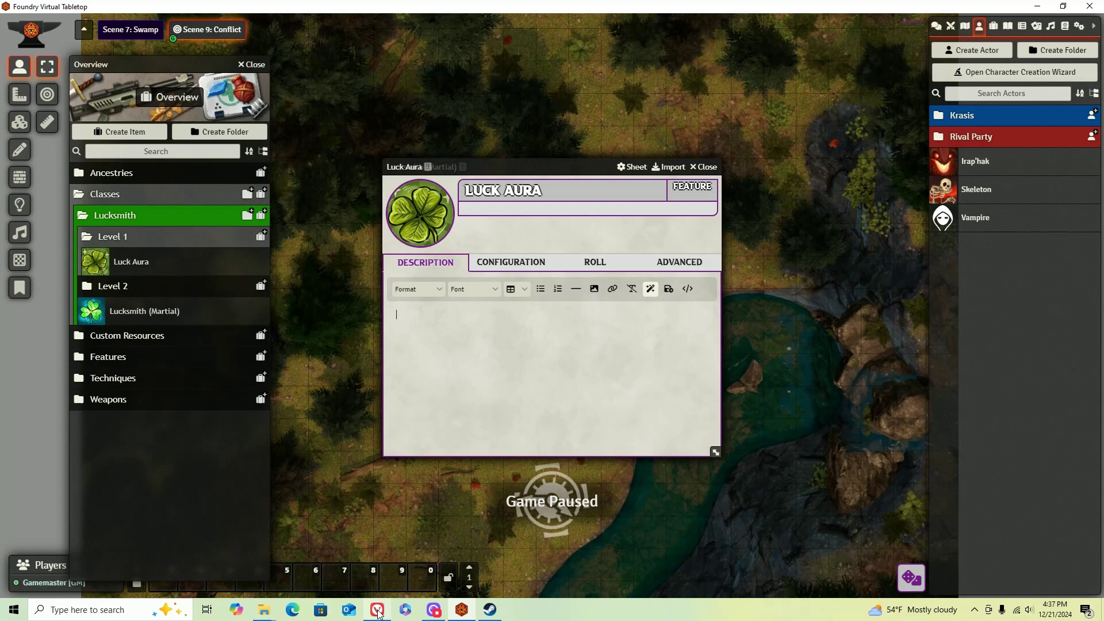
{"action": "key", "text": "alt+Tab"}
{"action": "scroll", "coordinate": [411, 393], "scroll_direction": "down", "scroll_amount": 2}
{"action": "scroll", "coordinate": [410, 393], "scroll_direction": "down", "scroll_amount": 2}
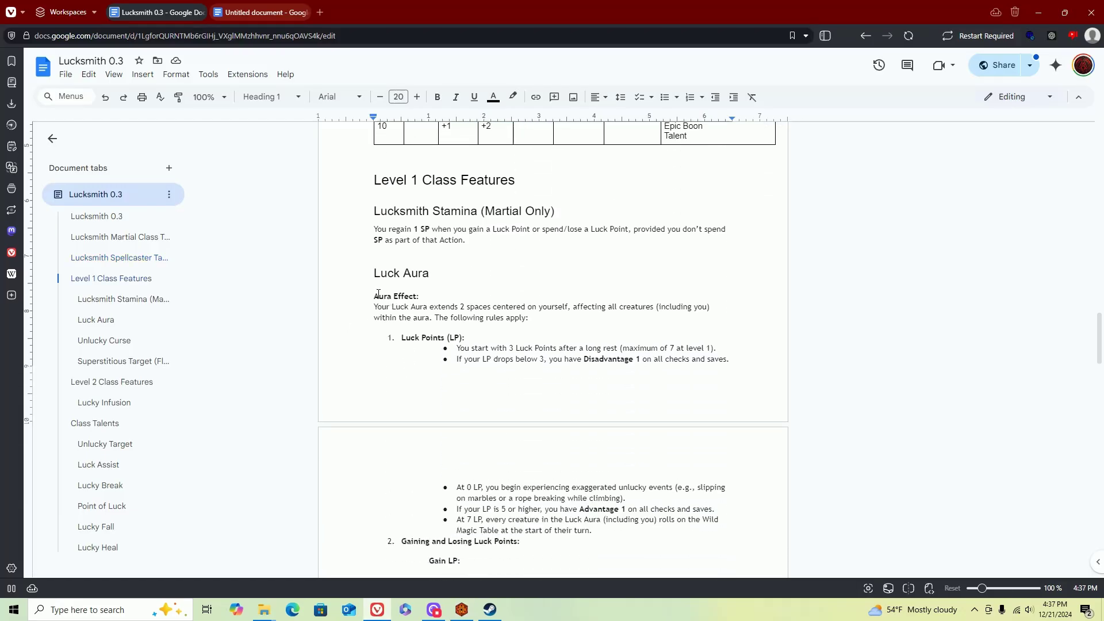
{"action": "left_click_drag", "start_coordinate": [372, 298], "coordinate": [506, 405]}
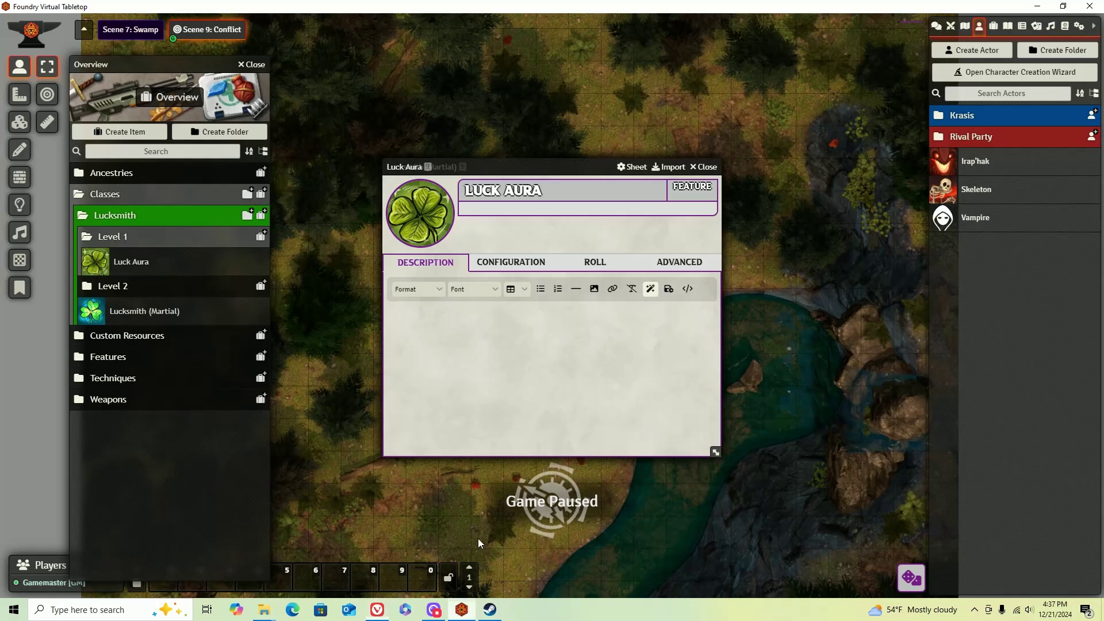
Return to Foundry, paste the copied rules text as Luck Aura's description, save it and check the formatting.
{"action": "left_click", "coordinate": [461, 610]}
{"action": "key", "text": "ctrl+v"}
{"action": "scroll", "coordinate": [575, 369], "scroll_direction": "up", "scroll_amount": 5}
{"action": "left_click_drag", "start_coordinate": [626, 443], "coordinate": [466, 443]}
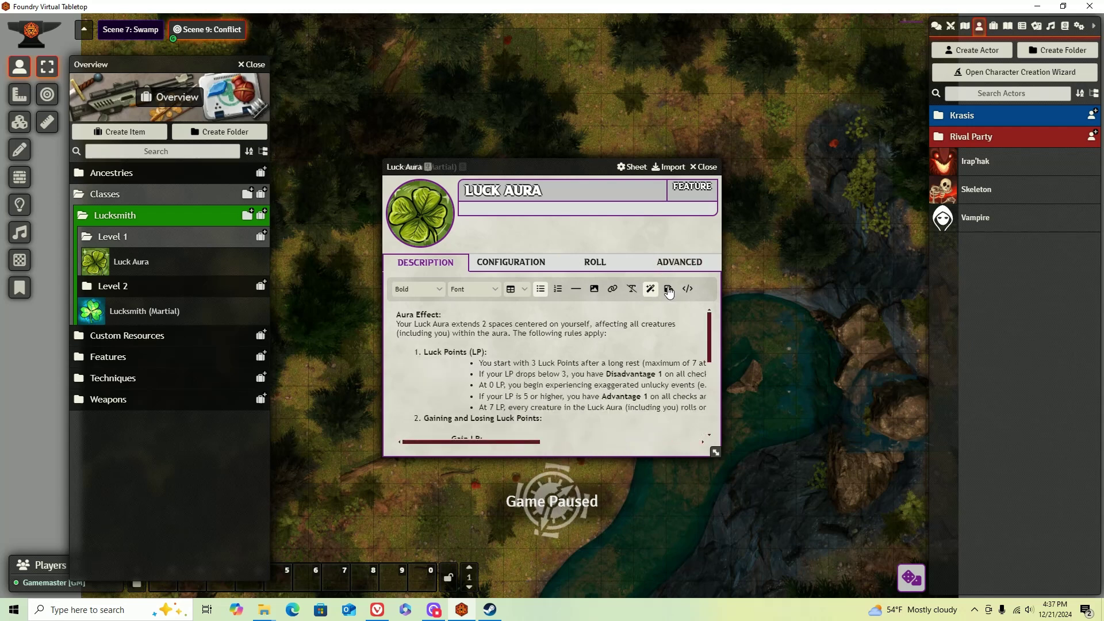
{"action": "scroll", "coordinate": [544, 367], "scroll_direction": "down", "scroll_amount": 5}
{"action": "scroll", "coordinate": [544, 367], "scroll_direction": "down", "scroll_amount": 1}
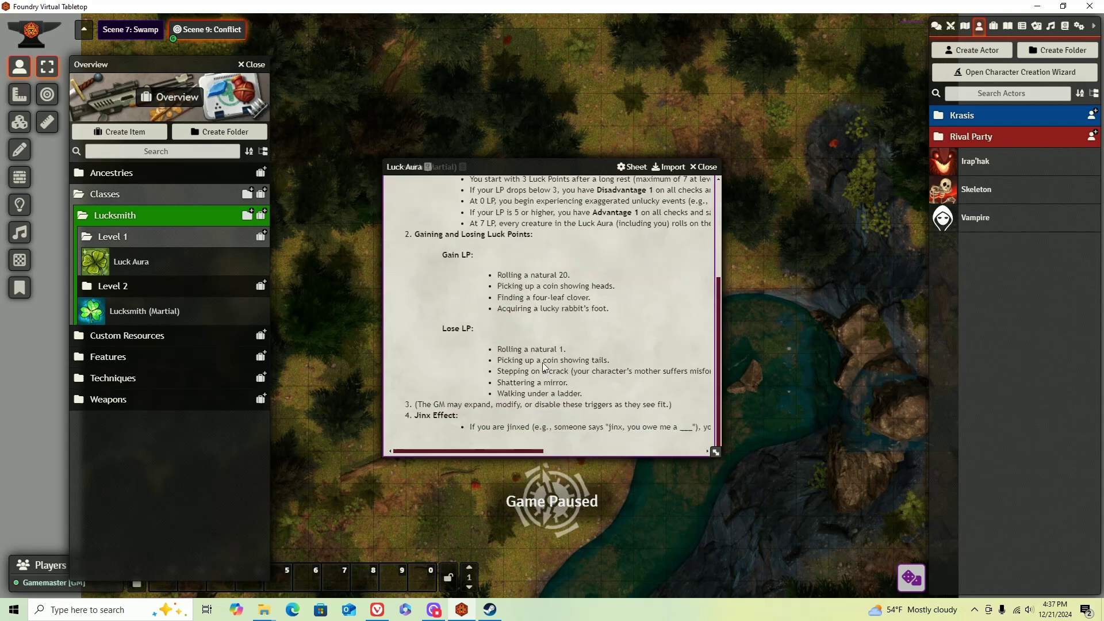
{"action": "left_click", "coordinate": [652, 452]}
{"action": "scroll", "coordinate": [596, 330], "scroll_direction": "up", "scroll_amount": 6}
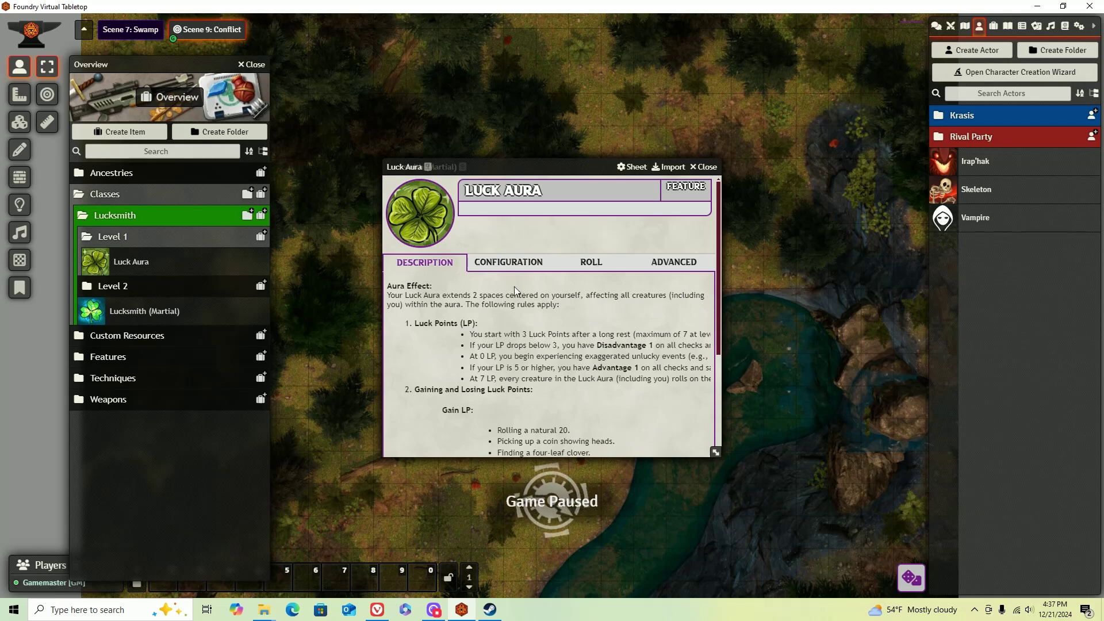
Set Luck Aura's feature type to Class and its feature origin to Lucksmith 1.
{"action": "left_click", "coordinate": [539, 266]}
{"action": "left_click", "coordinate": [611, 286]}
{"action": "left_click", "coordinate": [626, 304]}
{"action": "left_click", "coordinate": [631, 307]}
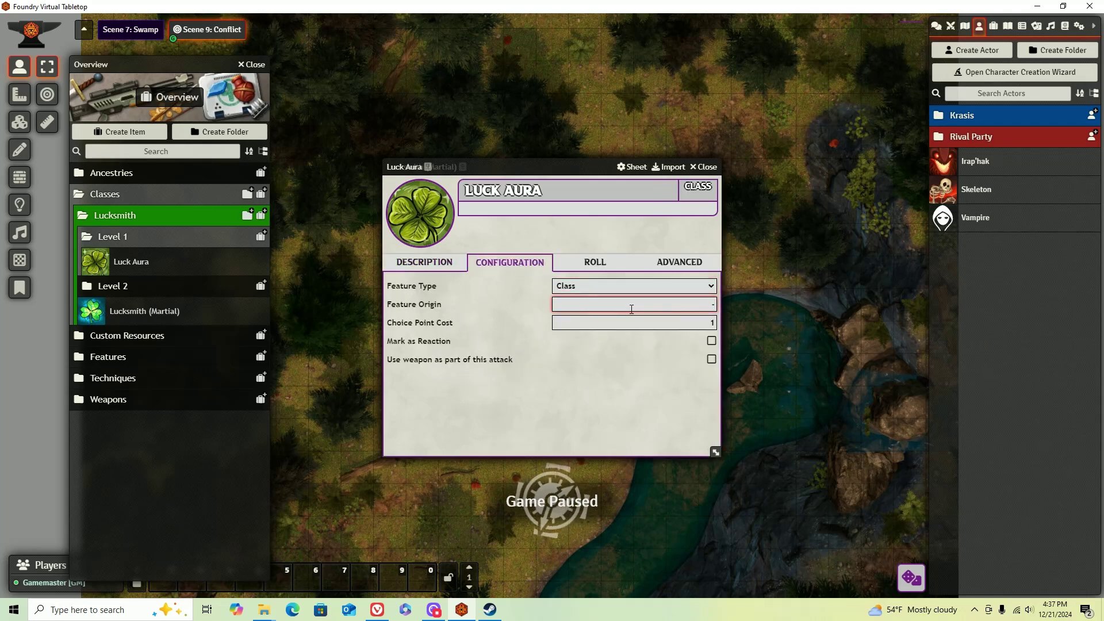
{"action": "type", "text": "Lucksamtih 1"}
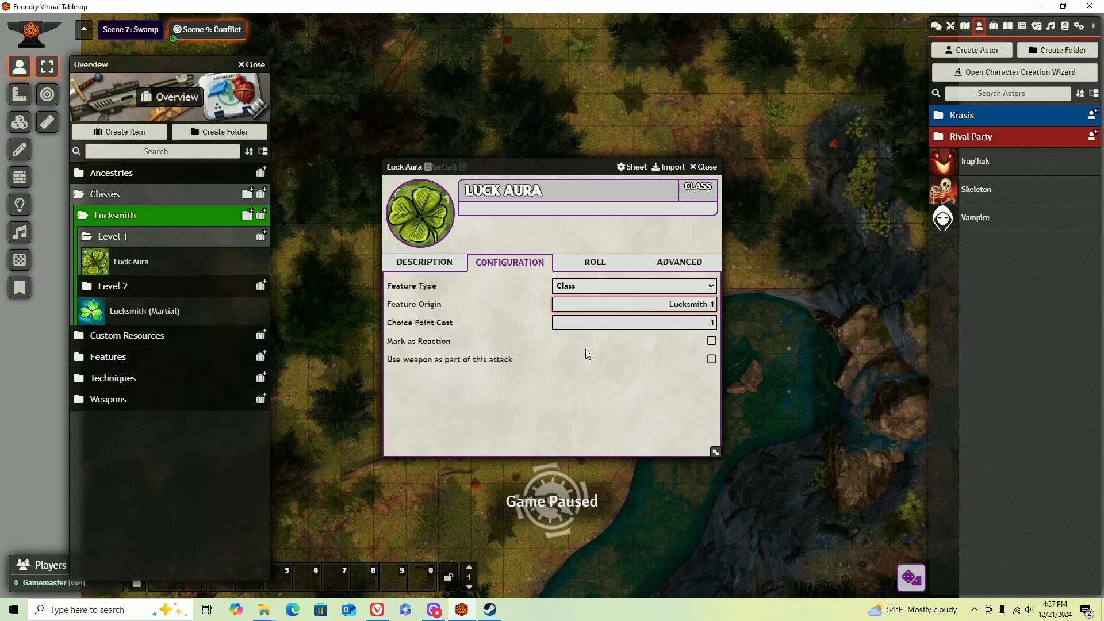
{"action": "left_click", "coordinate": [588, 353]}
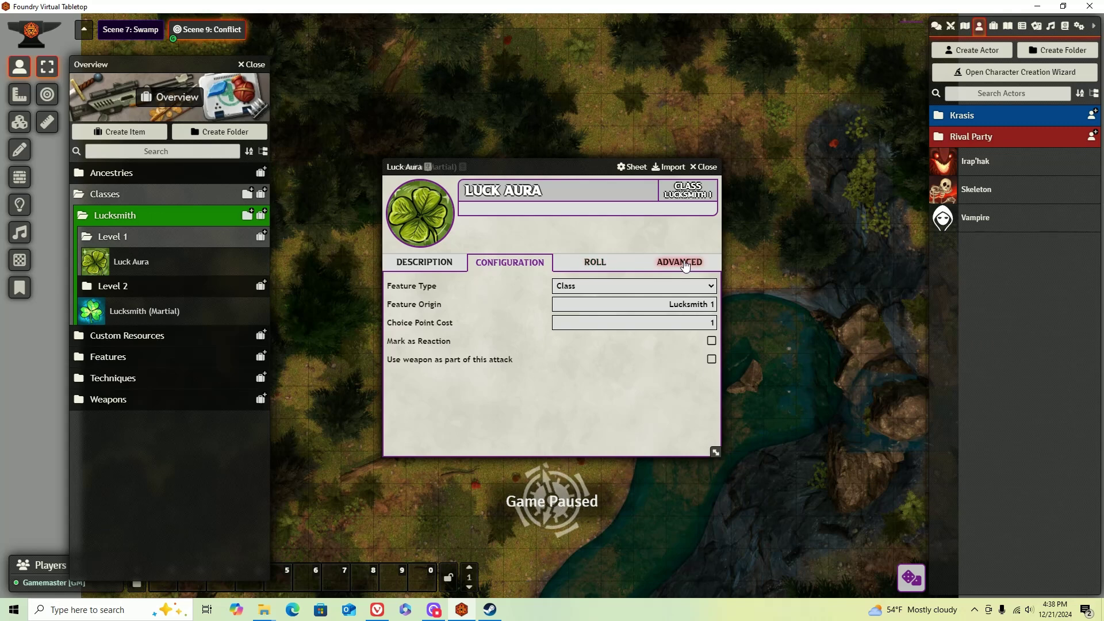
Enable the custom resource option in Luck Aura's advanced settings.
{"action": "left_click", "coordinate": [682, 267]}
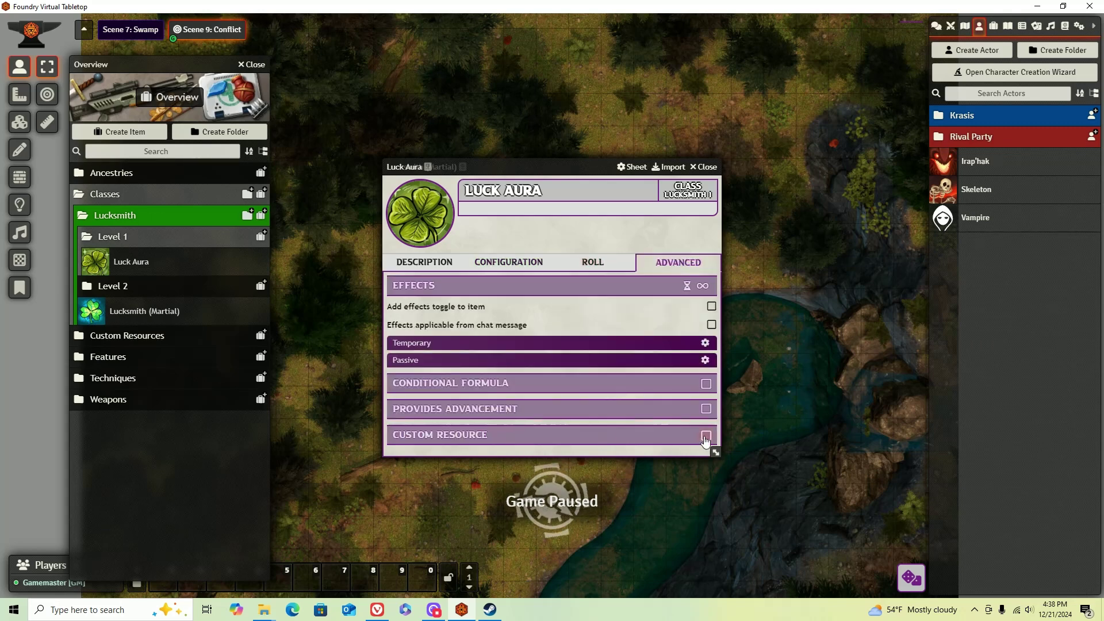
{"action": "left_click", "coordinate": [707, 436]}
{"action": "scroll", "coordinate": [621, 399], "scroll_direction": "down", "scroll_amount": 2}
Copy Luck-Points from the untitled browser document and paste it as Luck Aura's resource key in Foundry.
{"action": "left_click", "coordinate": [671, 331]}
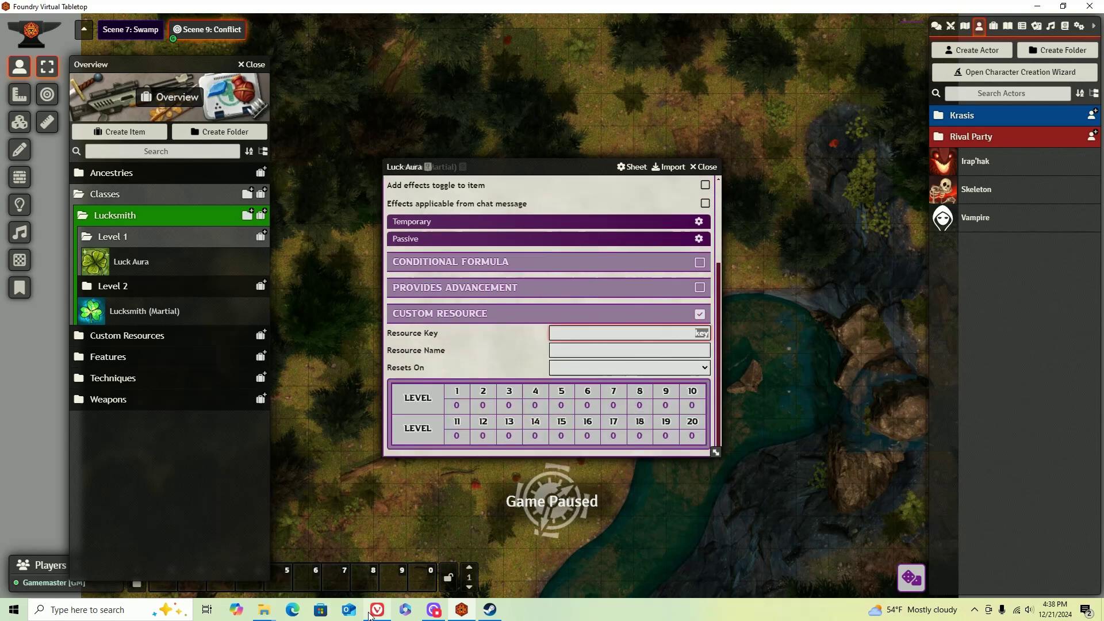
{"action": "left_click", "coordinate": [377, 610]}
{"action": "left_click", "coordinate": [228, 8]}
{"action": "left_click_drag", "start_coordinate": [374, 212], "coordinate": [472, 214]}
{"action": "key", "text": "ctrl+c"}
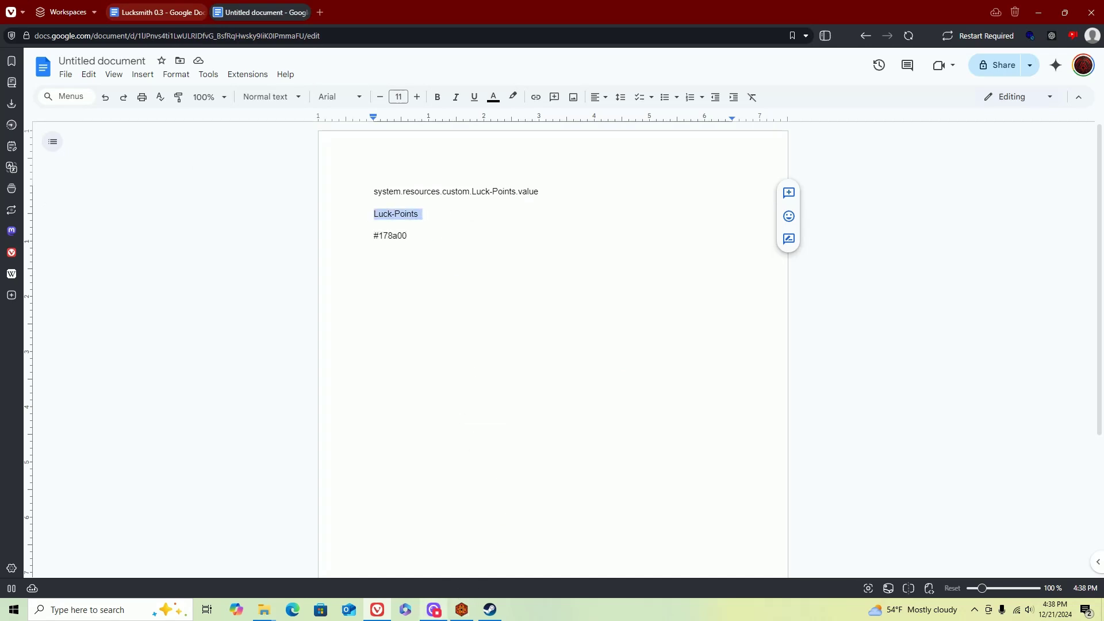
{"action": "left_click", "coordinate": [462, 609]}
{"action": "left_click", "coordinate": [608, 333]}
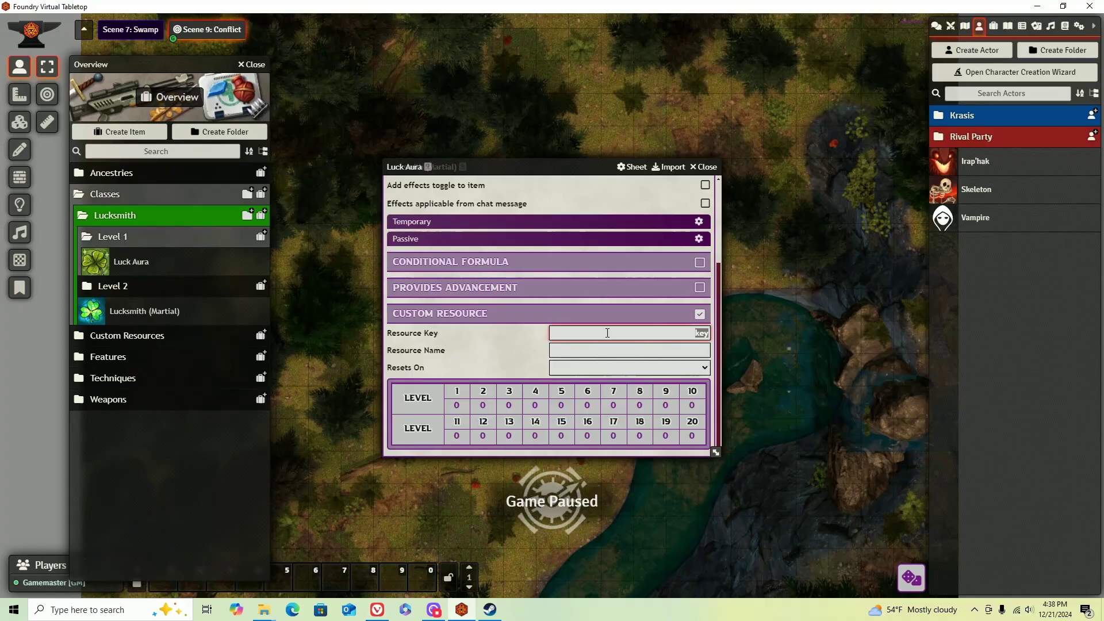
{"action": "key", "text": "ctrl+v"}
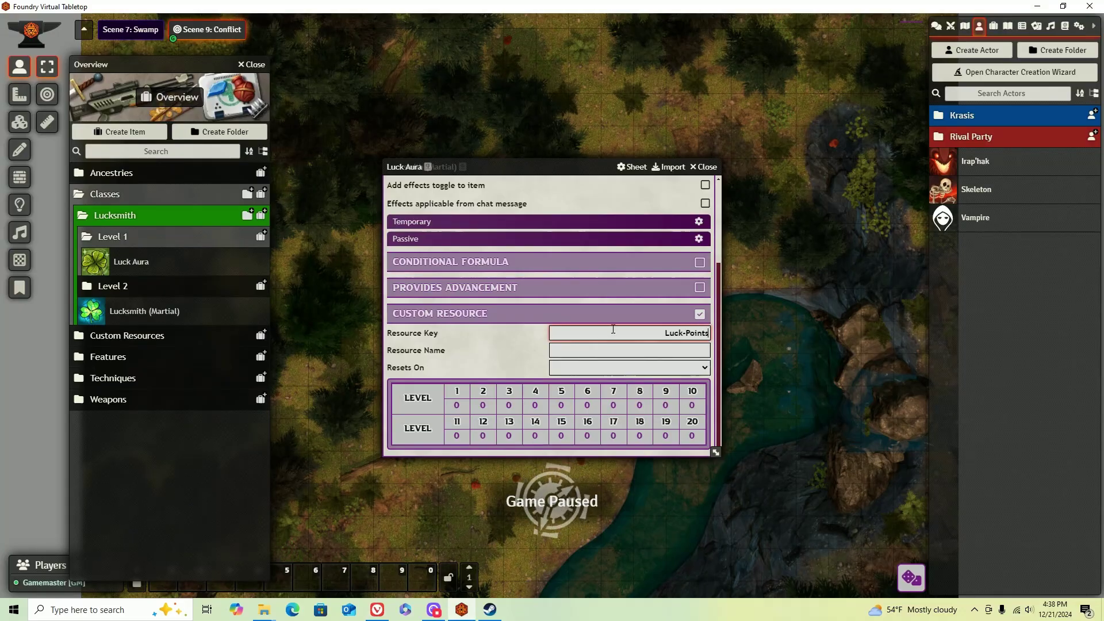
Name the custom resource Luck Points, make it reset on Long Rest, and set its level 1 value to 7.
{"action": "left_click", "coordinate": [619, 351]}
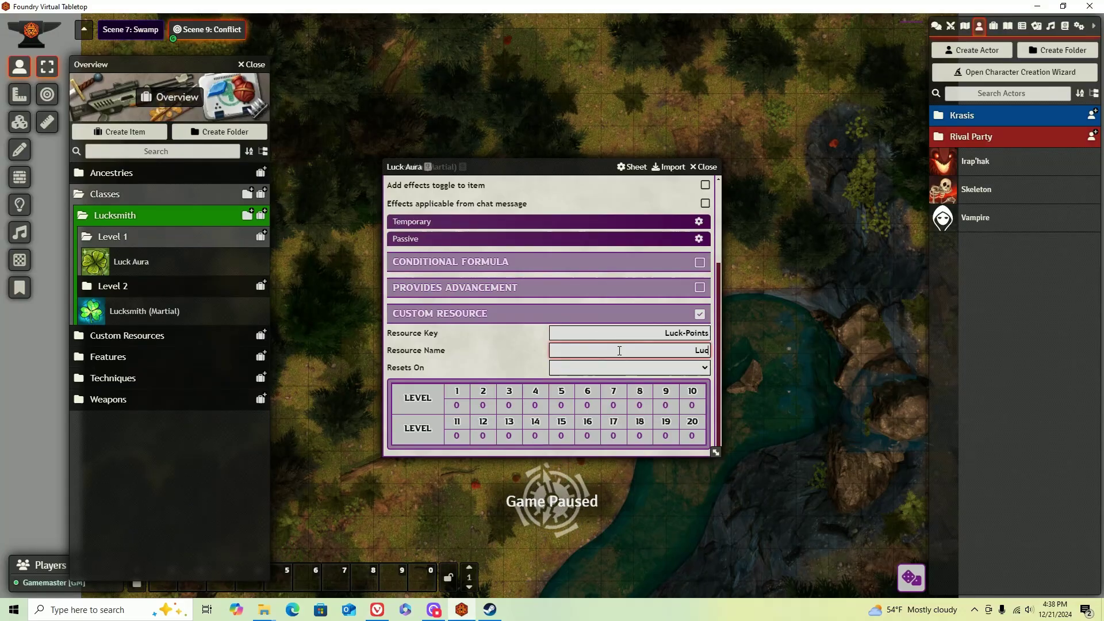
{"action": "left_click", "coordinate": [511, 344]}
{"action": "left_click", "coordinate": [602, 373]}
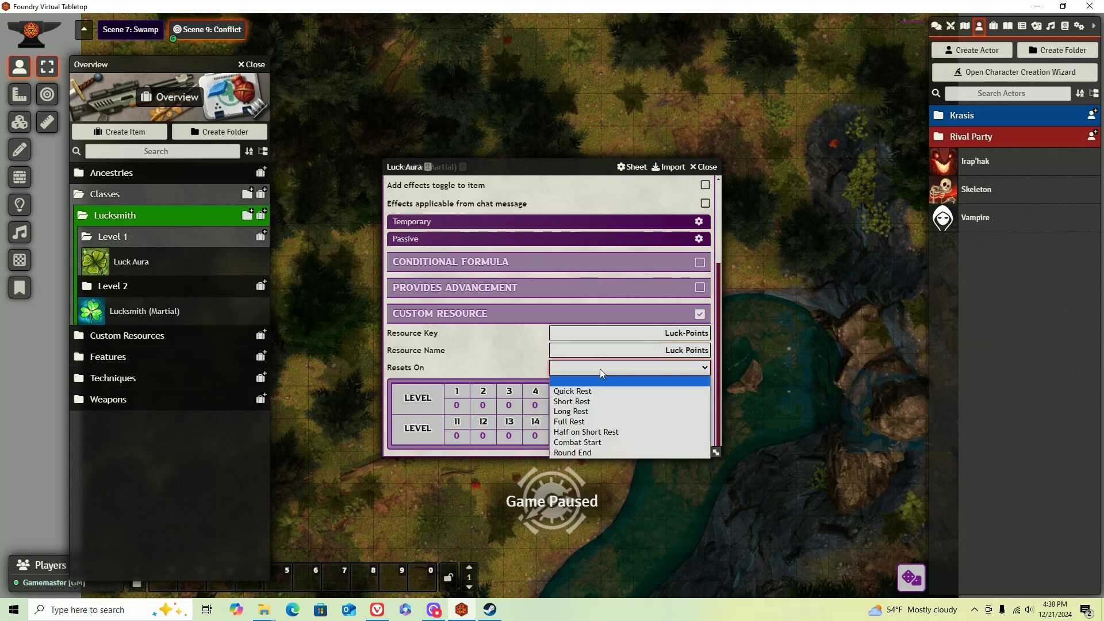
{"action": "left_click", "coordinate": [576, 412]}
{"action": "left_click", "coordinate": [465, 403]}
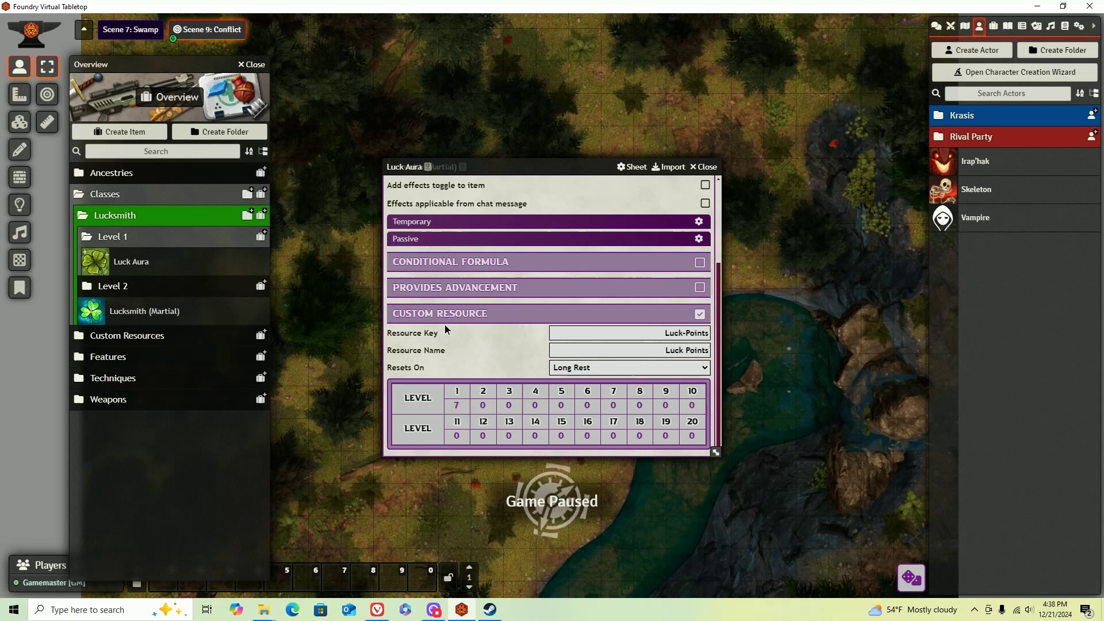
Review Luck Aura's description, configuration, custom resource and roll usage cost settings.
{"action": "scroll", "coordinate": [447, 329], "scroll_direction": "up", "scroll_amount": 2}
{"action": "left_click", "coordinate": [428, 263]}
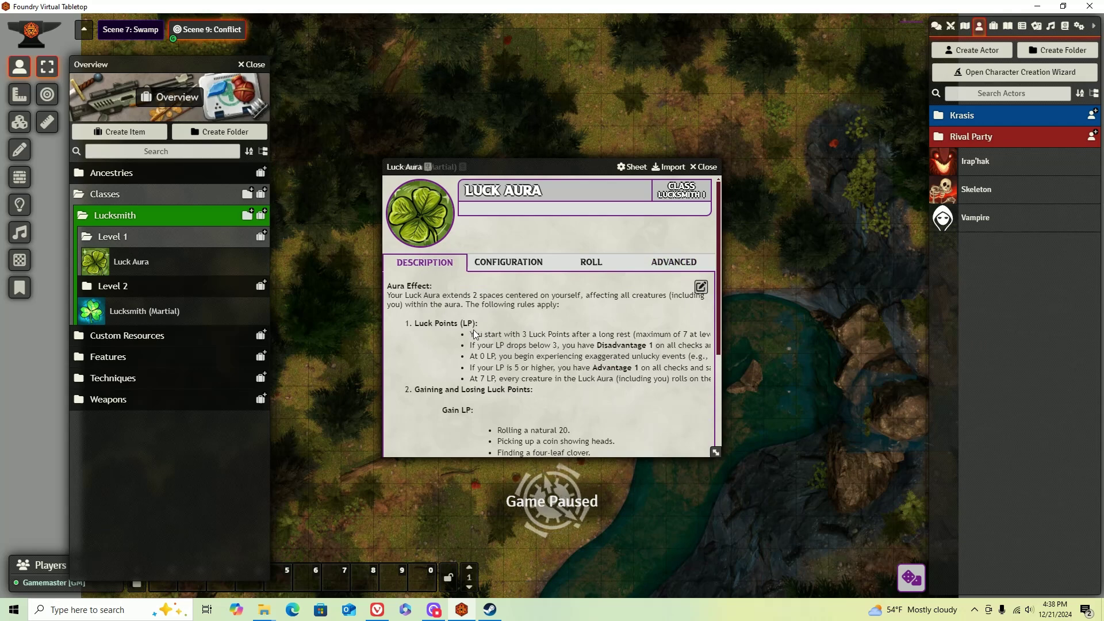
{"action": "left_click_drag", "start_coordinate": [635, 334], "coordinate": [487, 334]}
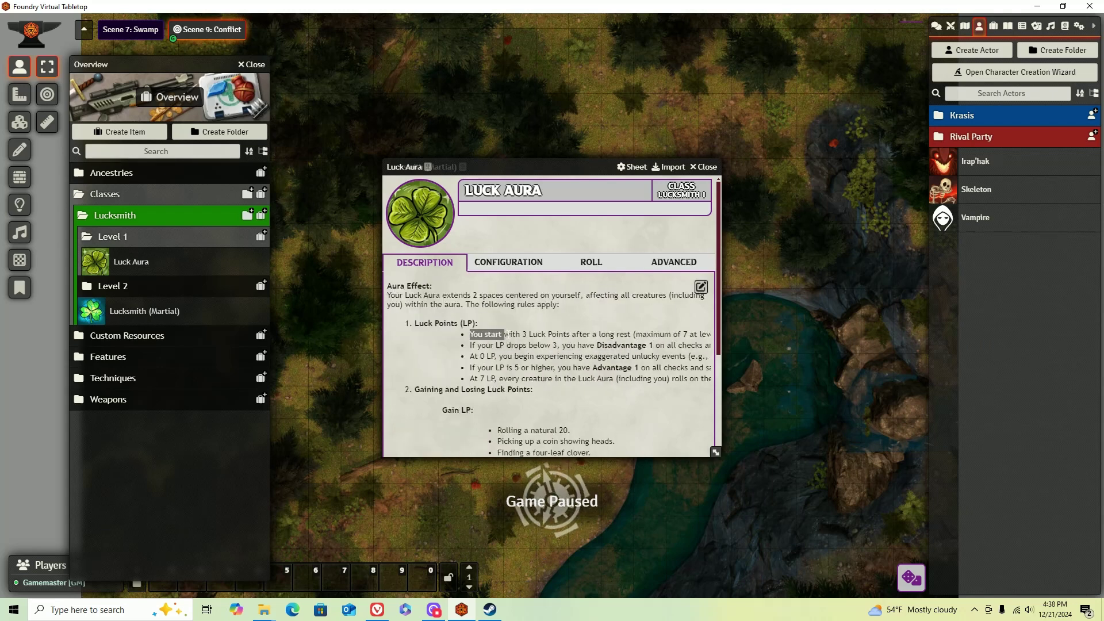
{"action": "left_click", "coordinate": [500, 267]}
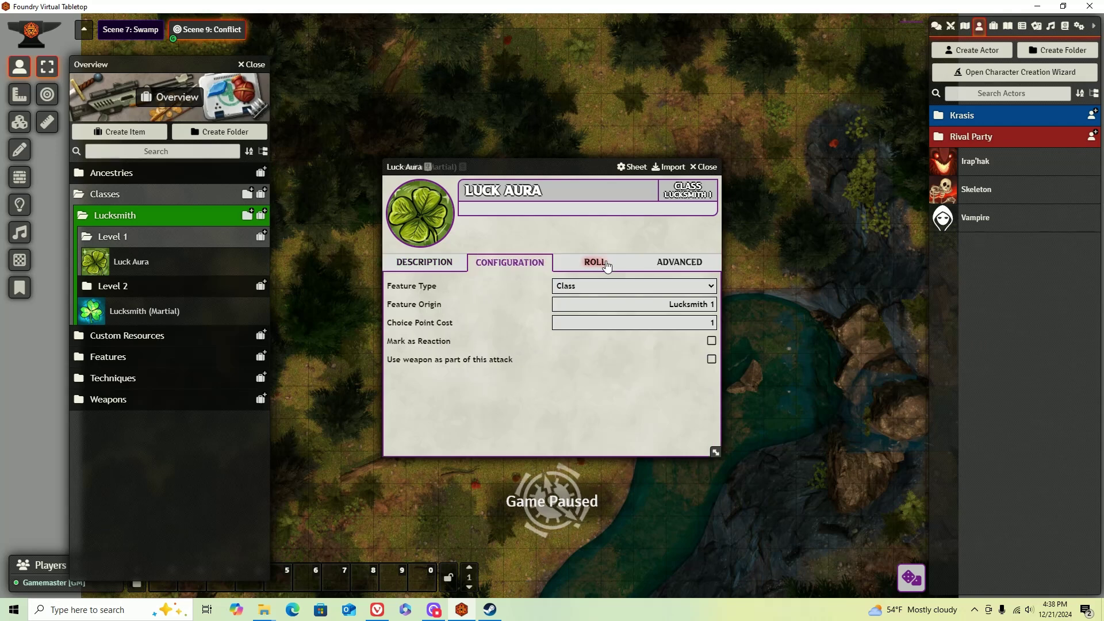
{"action": "left_click", "coordinate": [576, 265]}
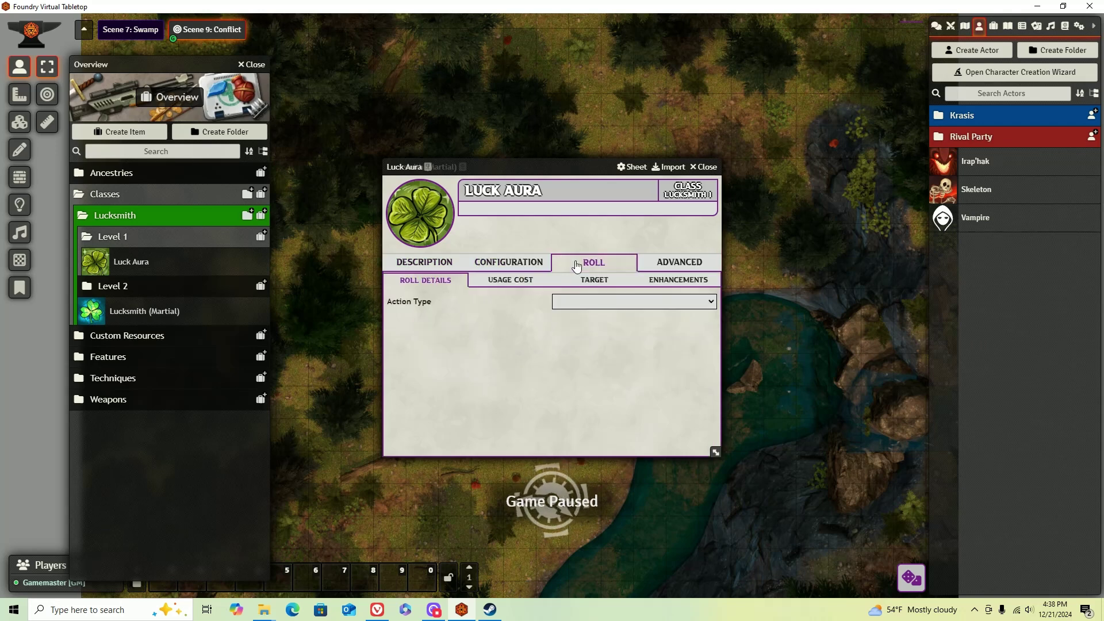
{"action": "left_click", "coordinate": [681, 260]}
{"action": "scroll", "coordinate": [501, 322], "scroll_direction": "down", "scroll_amount": 3}
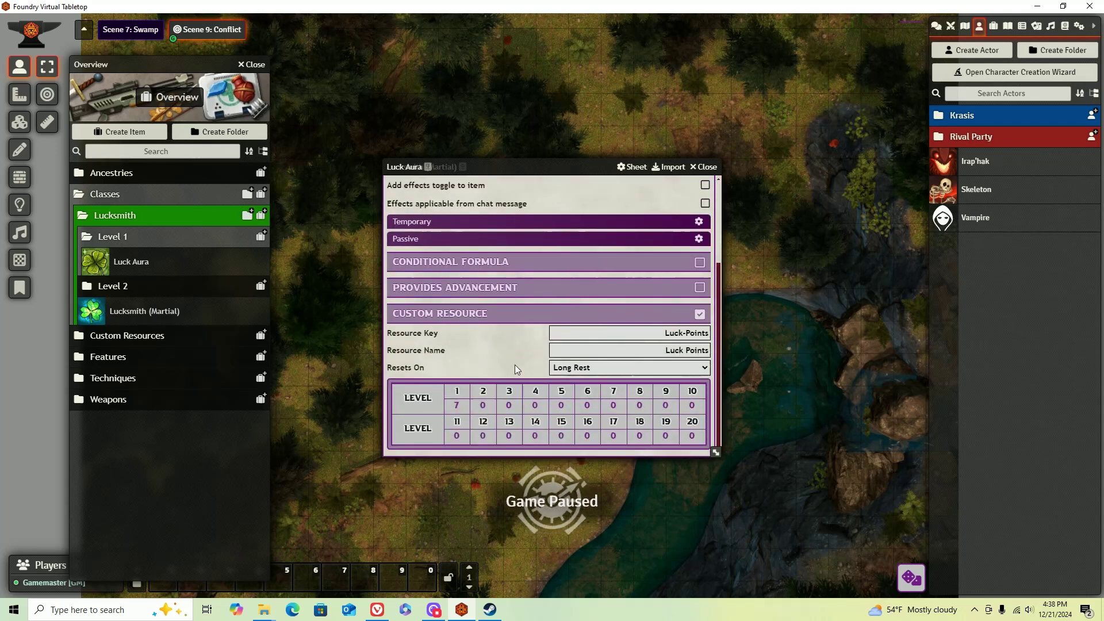
{"action": "scroll", "coordinate": [504, 342], "scroll_direction": "up", "scroll_amount": 3}
{"action": "scroll", "coordinate": [504, 344], "scroll_direction": "up", "scroll_amount": 1}
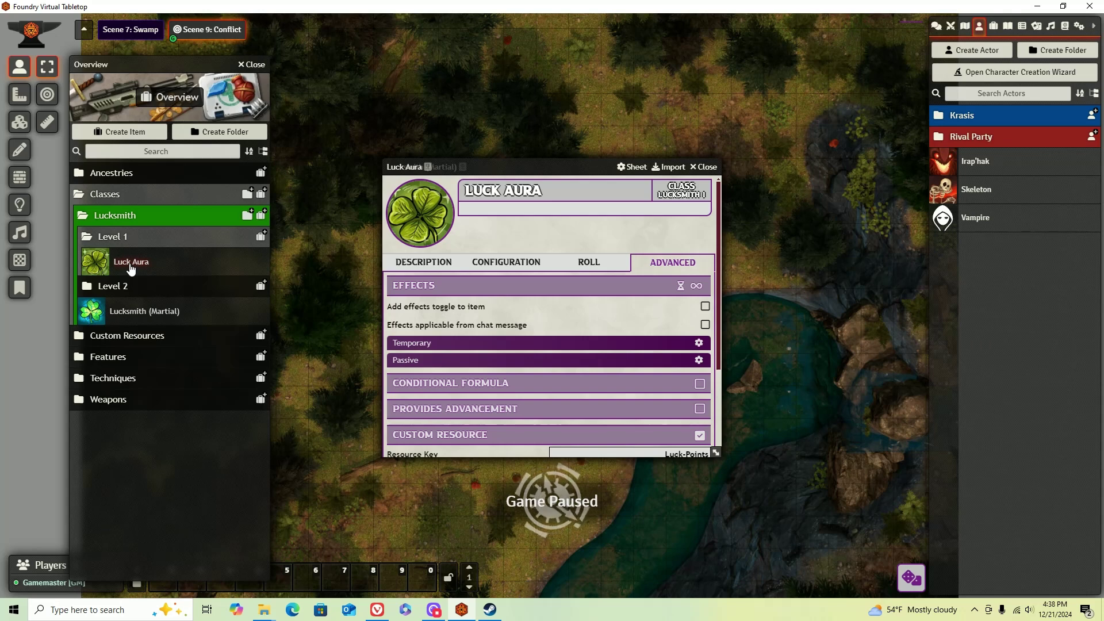
{"action": "left_click", "coordinate": [581, 264]}
{"action": "left_click", "coordinate": [510, 281]}
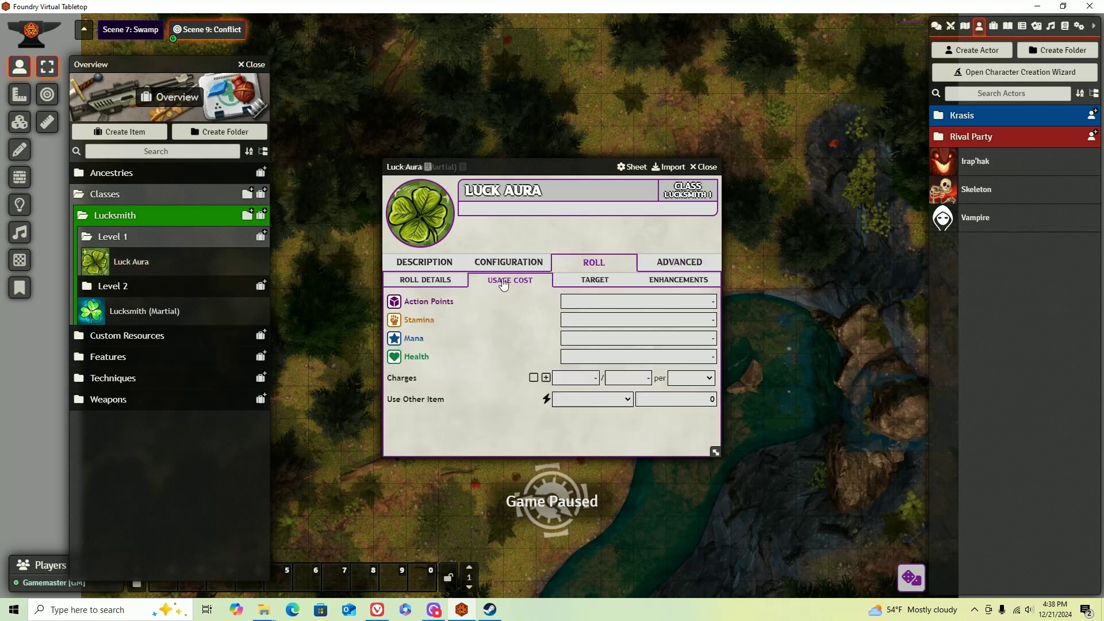
{"action": "left_click_drag", "start_coordinate": [141, 264], "coordinate": [494, 338]}
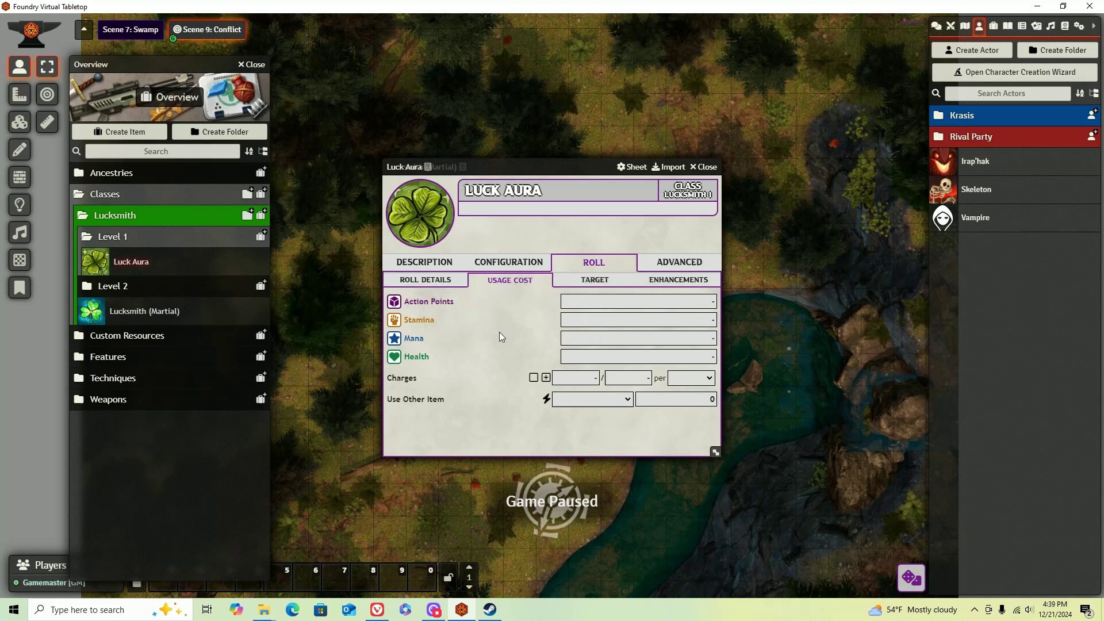
Set Luck Aura's usage cost to 4 Luck Points.
{"action": "left_click", "coordinate": [671, 374]}
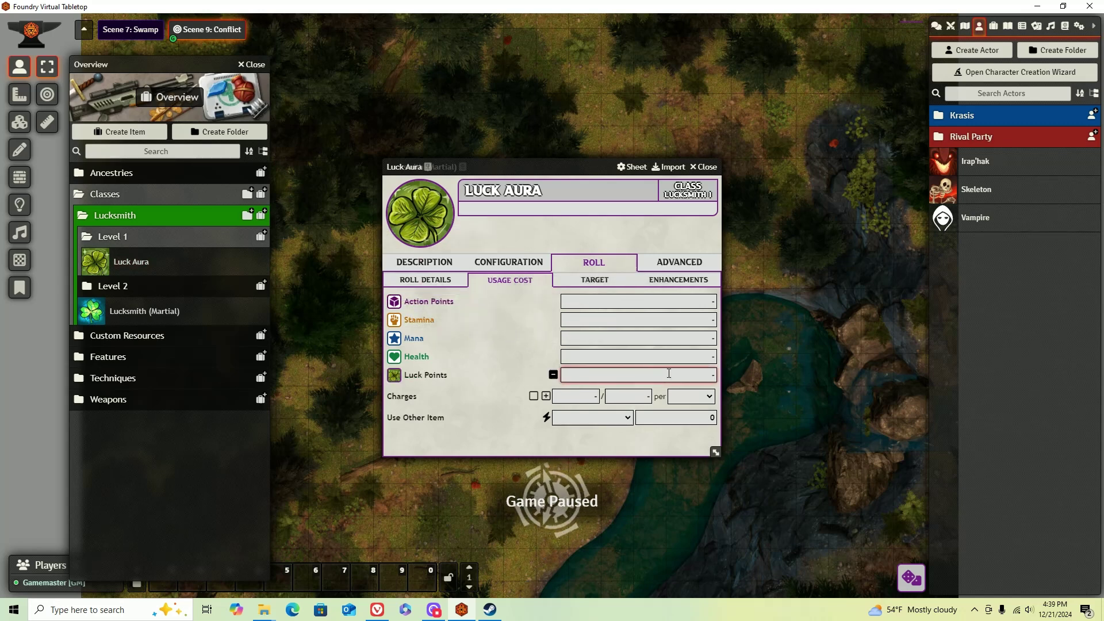
{"action": "type", "text": "4"}
{"action": "left_click", "coordinate": [507, 344]}
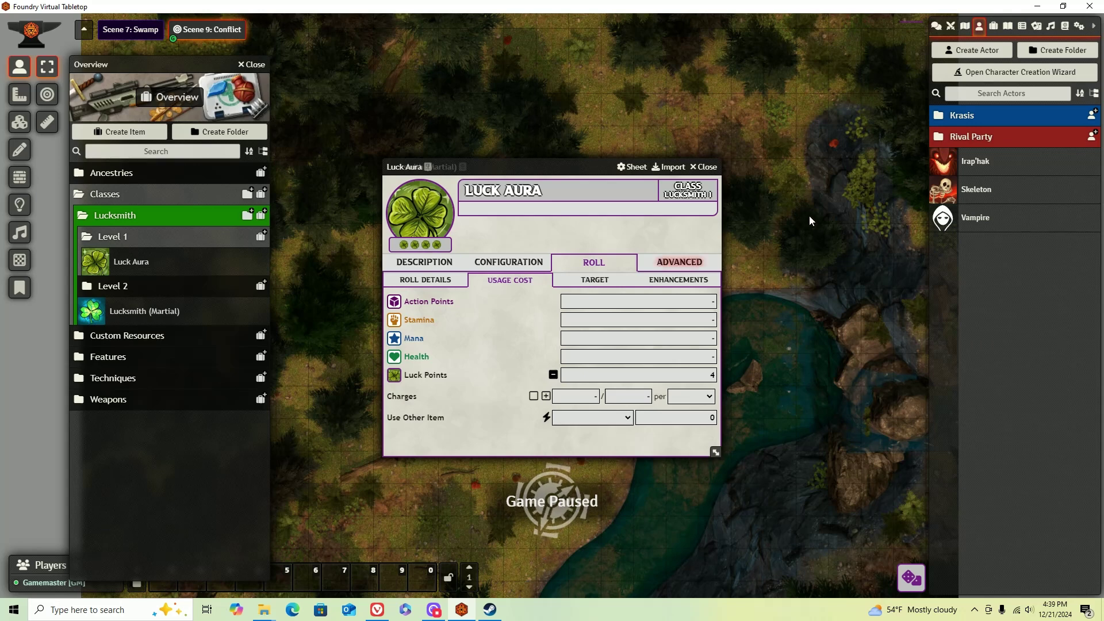
Add a new passive effect to Luck Aura and name it Good Luck.
{"action": "left_click", "coordinate": [694, 269]}
{"action": "left_click", "coordinate": [699, 288]}
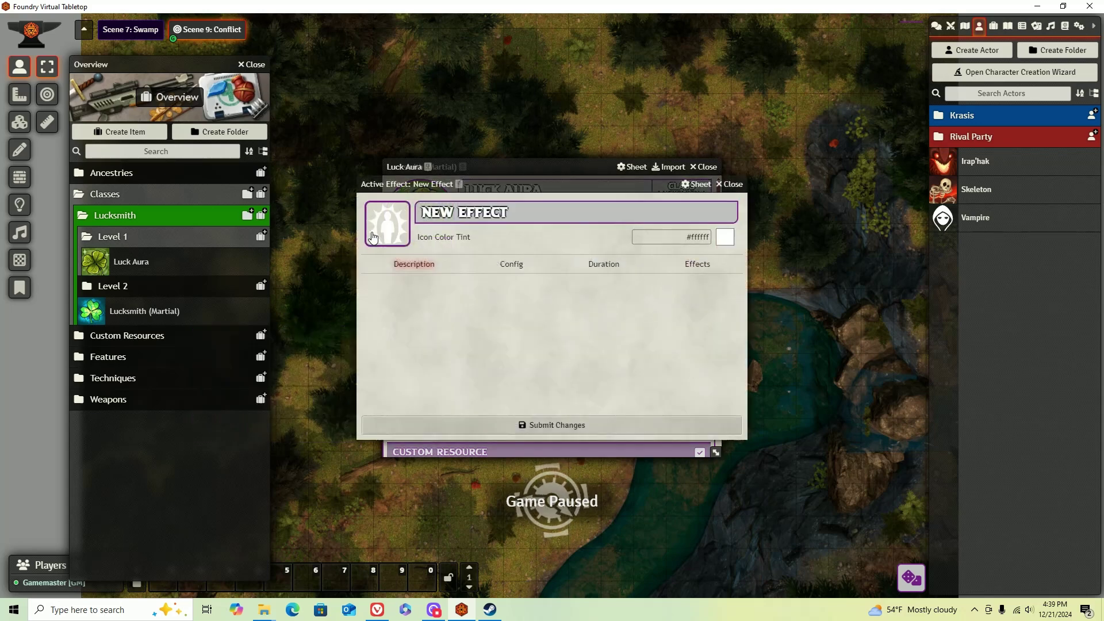
{"action": "left_click", "coordinate": [375, 229]}
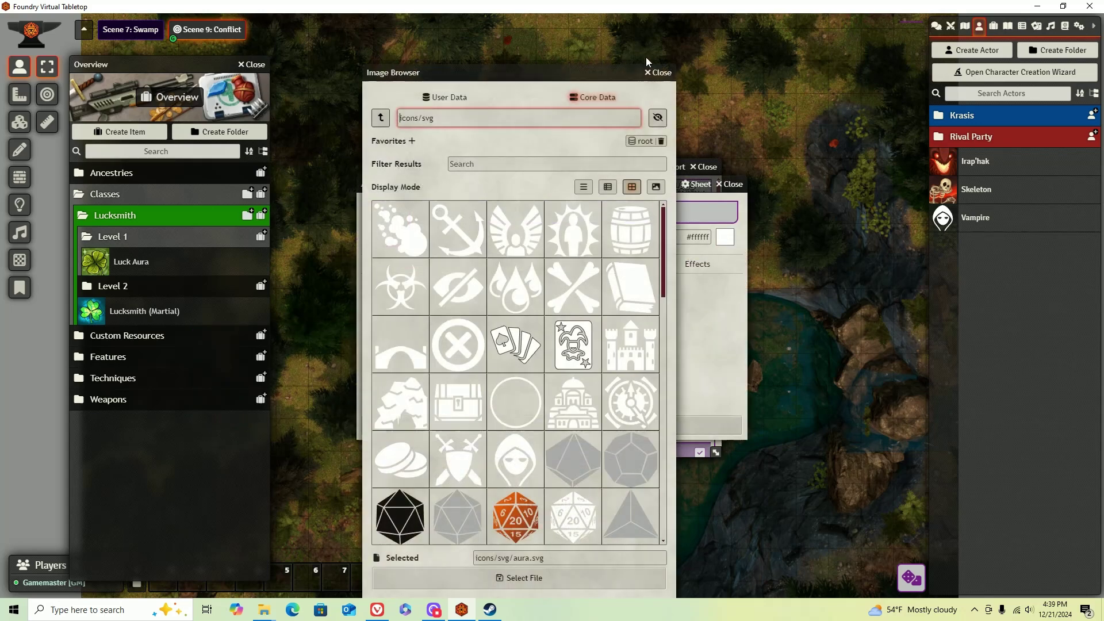
{"action": "left_click", "coordinate": [669, 78]}
{"action": "triple_click", "coordinate": [534, 207]}
{"action": "key", "text": "BackSpace"}
{"action": "type", "text": "Good Lu"}
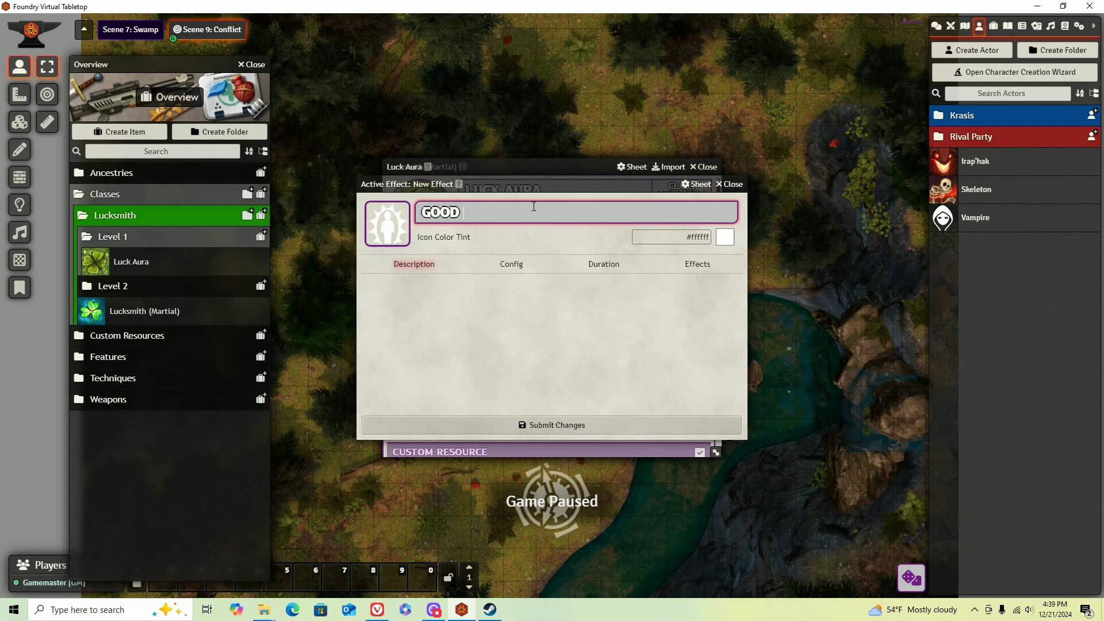
{"action": "type", "text": "ck"}
Give the Good Luck effect the gray-and-white horseshoe icon from the core icons/magic/control folder.
{"action": "left_click", "coordinate": [387, 224]}
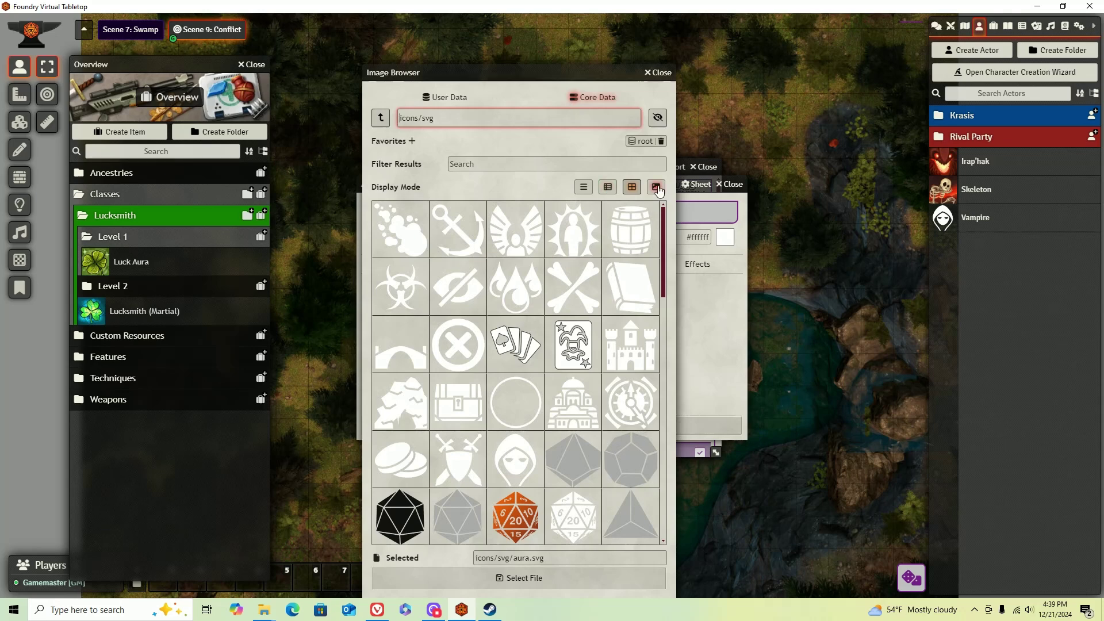
{"action": "left_click", "coordinate": [380, 117]}
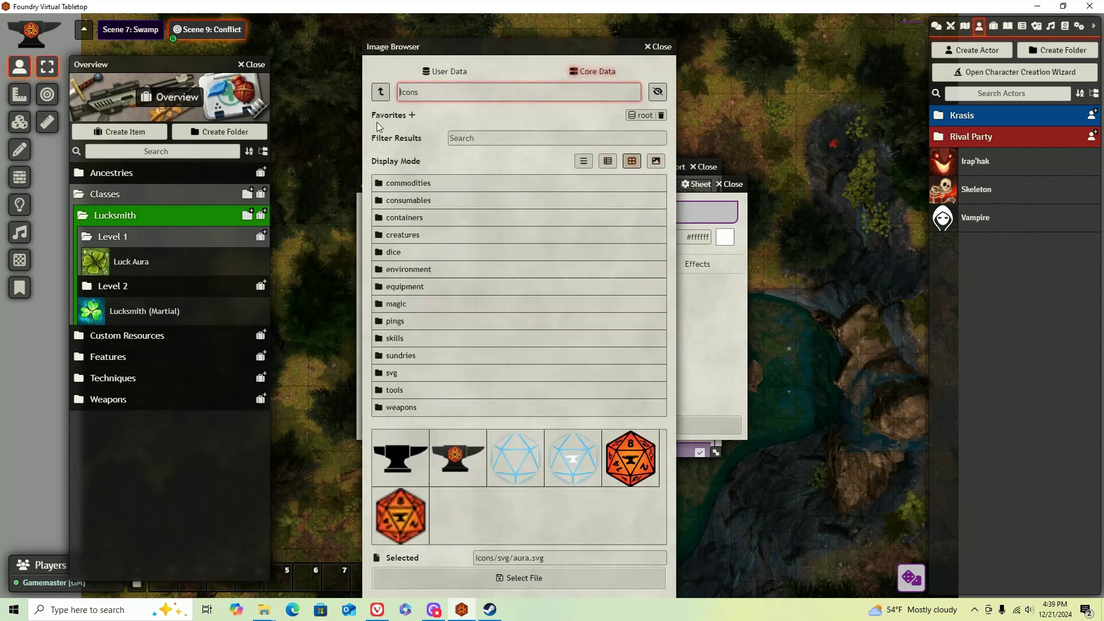
{"action": "left_click", "coordinate": [421, 306]}
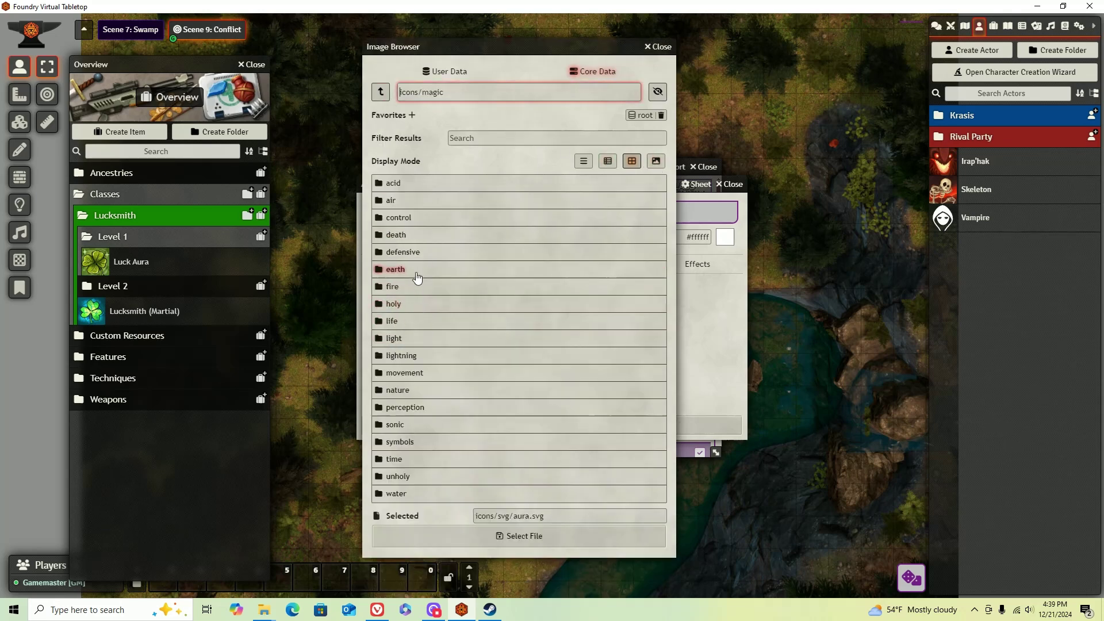
{"action": "left_click", "coordinate": [402, 221]}
{"action": "scroll", "coordinate": [541, 390], "scroll_direction": "down", "scroll_amount": 15}
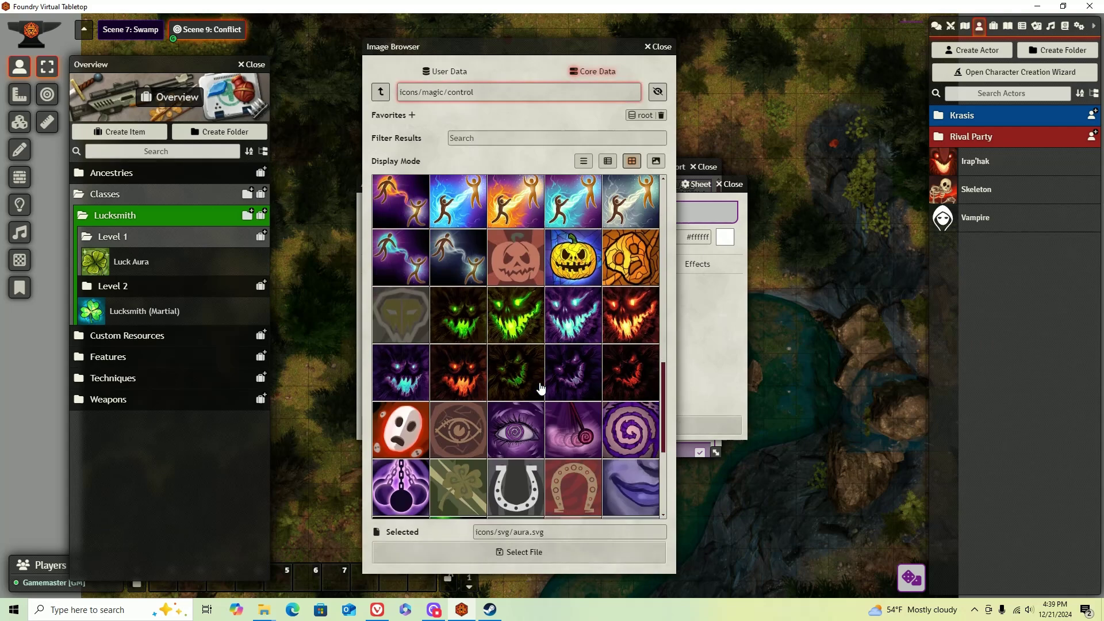
{"action": "left_click", "coordinate": [508, 278]}
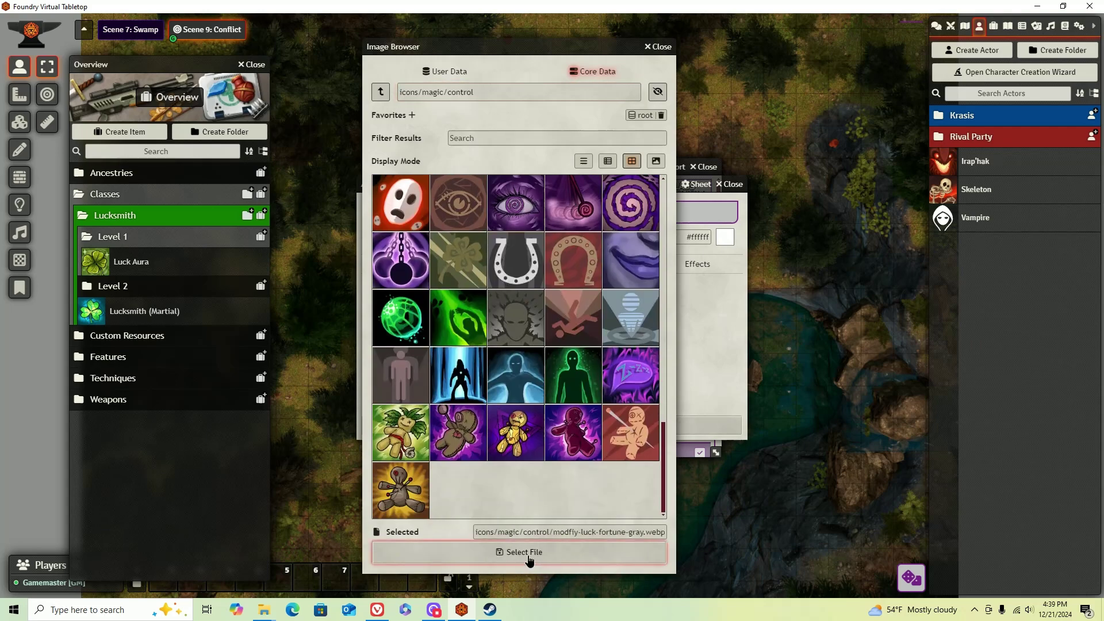
{"action": "left_click", "coordinate": [525, 554]}
Write the Good Luck effect's description as "adv (1) on all checks and saves" and submit the changes.
{"action": "left_click", "coordinate": [733, 286]}
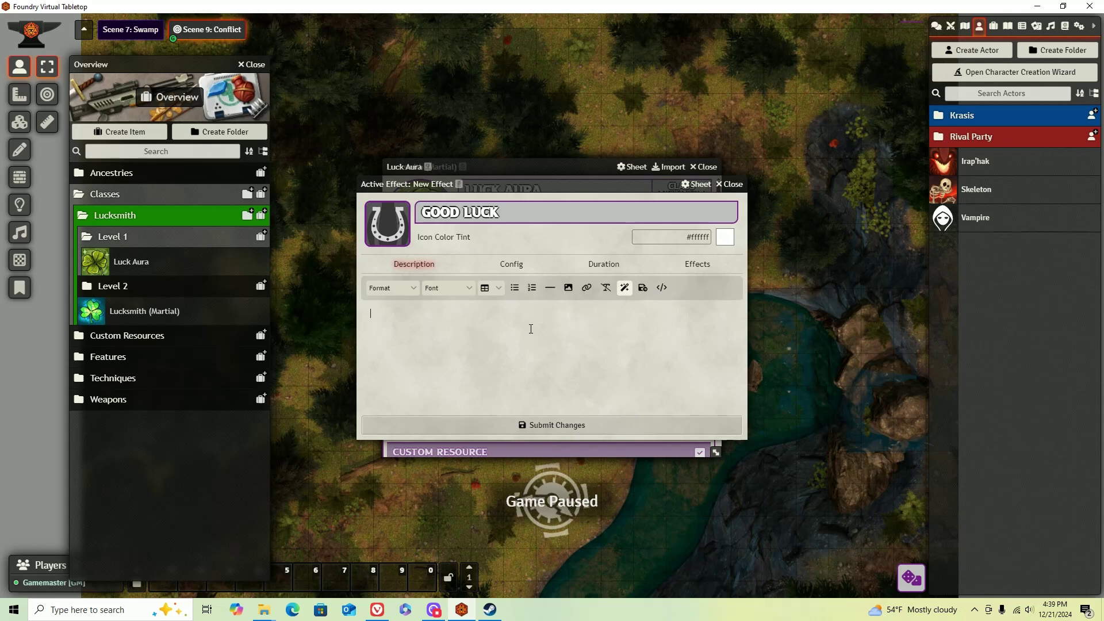
{"action": "type", "text": "adv on"}
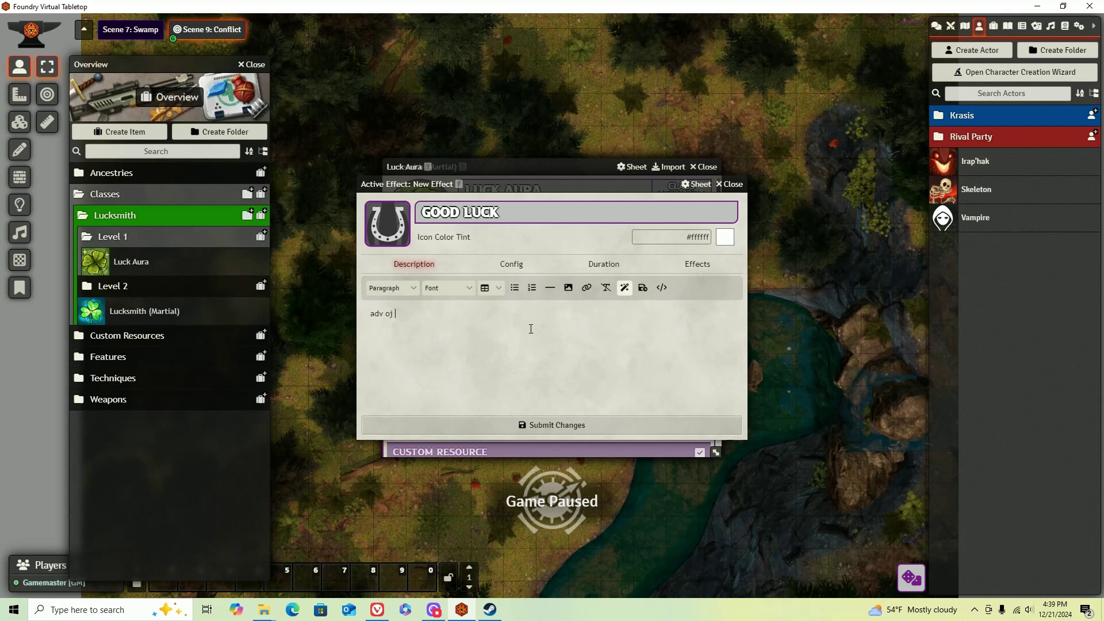
{"action": "key", "text": "BackSpace"}
{"action": "key", "text": "BackSpace"}
{"action": "key", "text": "BackSpace"}
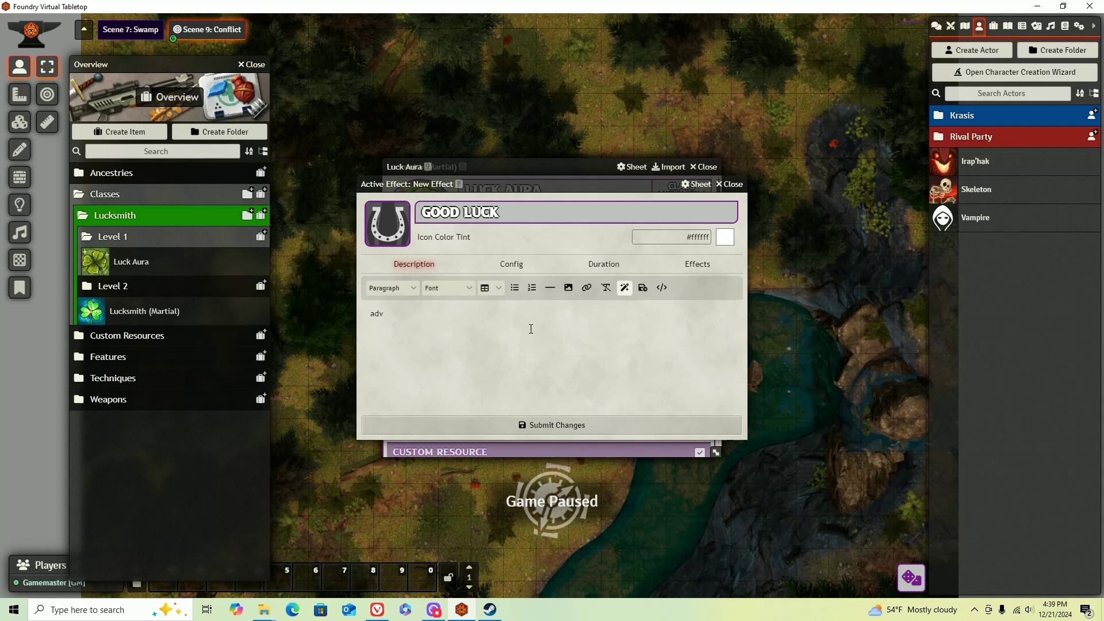
{"action": "type", "text": "(1"}
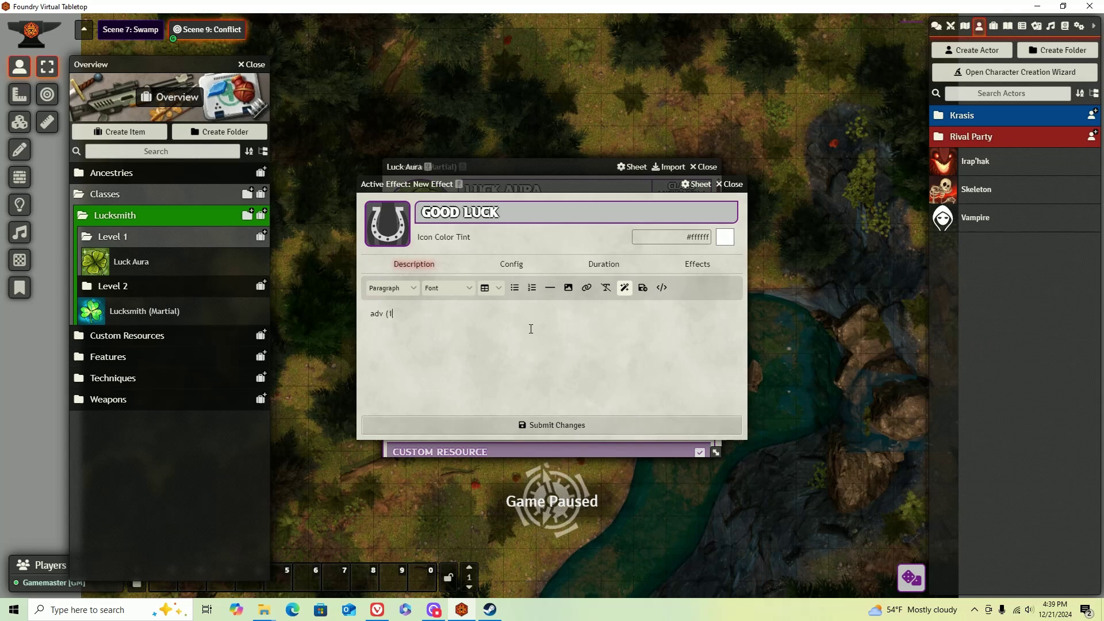
{"action": "type", "text": ") on "}
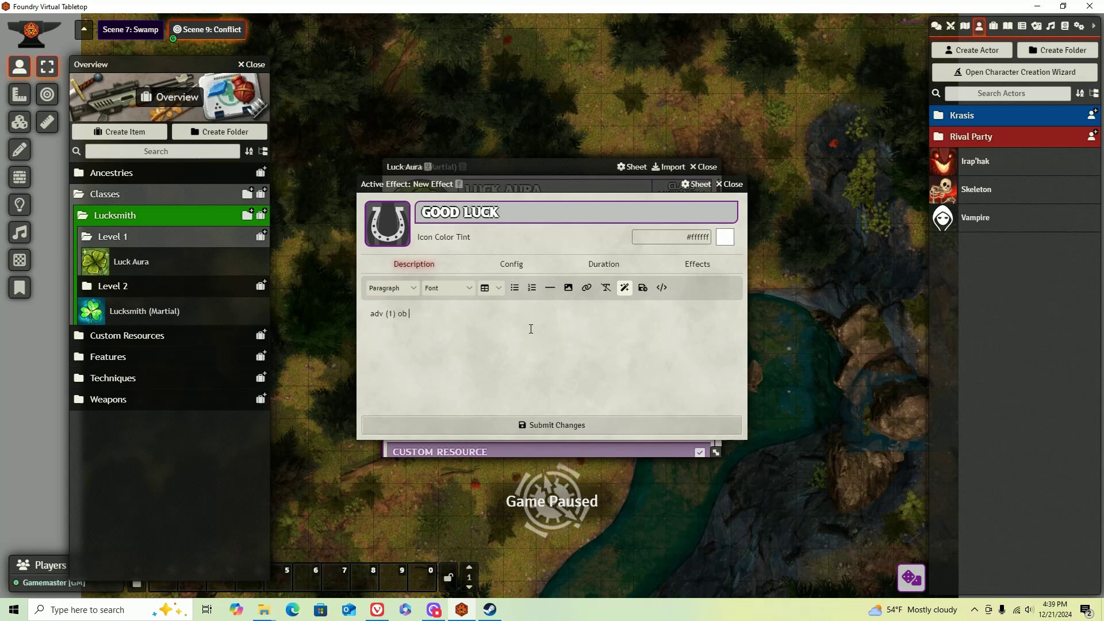
{"action": "type", "text": "all c"}
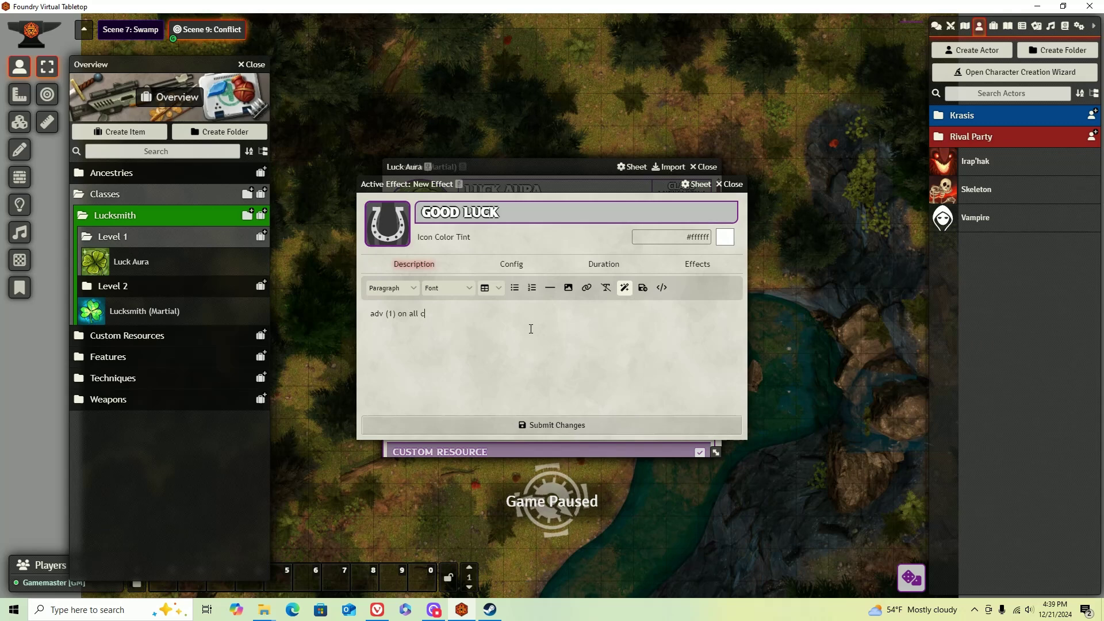
{"action": "type", "text": "hecks and save"}
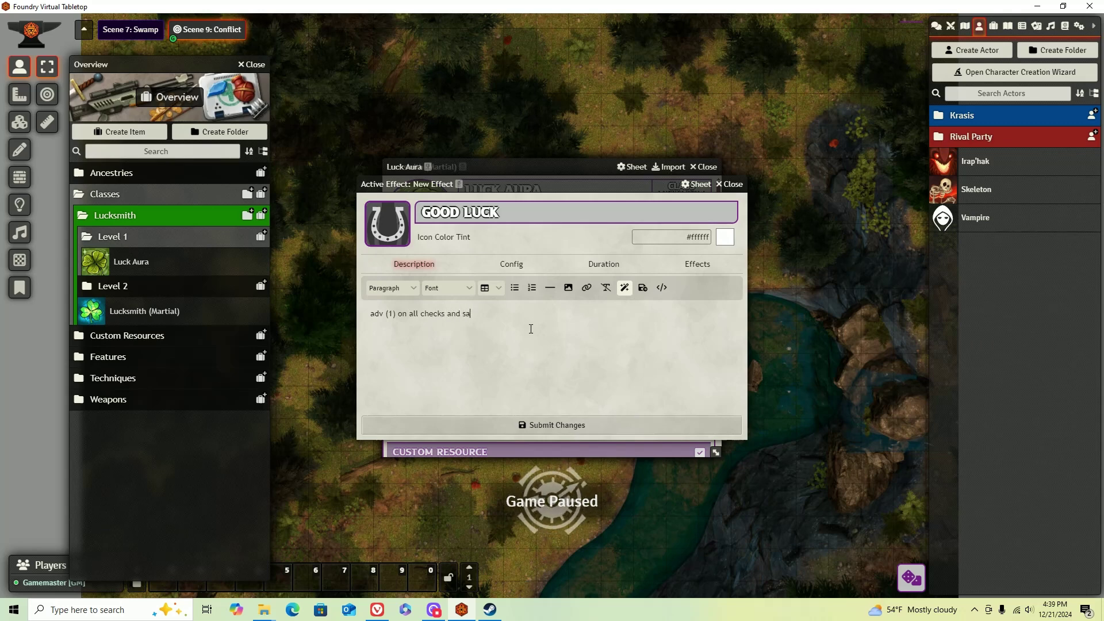
{"action": "left_click", "coordinate": [553, 426]}
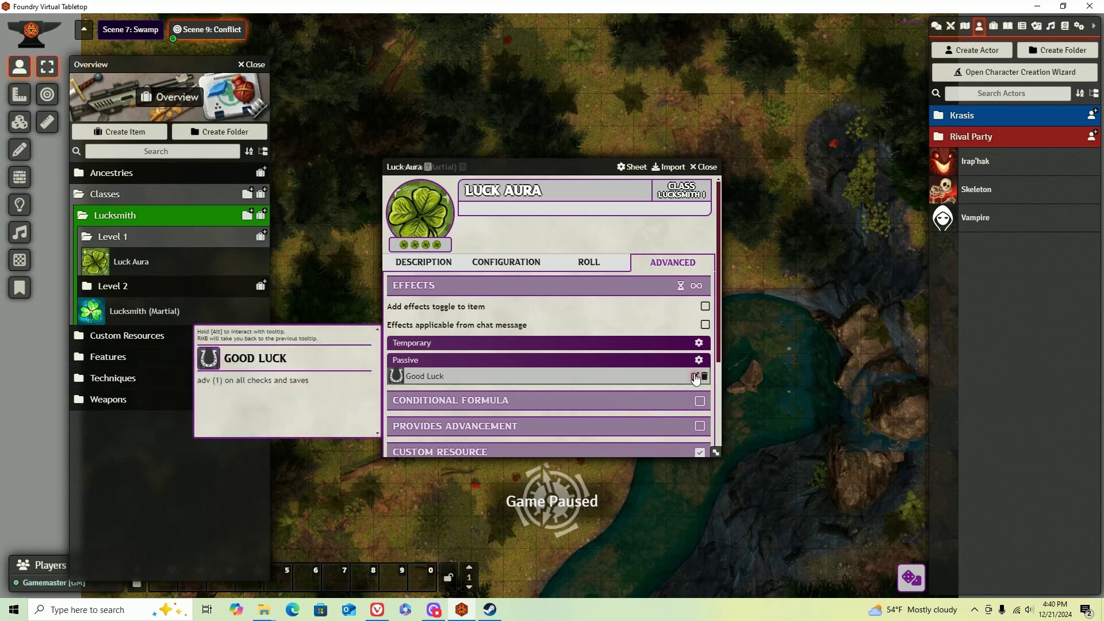
Reopen Good Luck's configuration beside Luck Aura's description and check the Luck Point rule for gaining Advantage 1.
{"action": "left_click", "coordinate": [426, 376]}
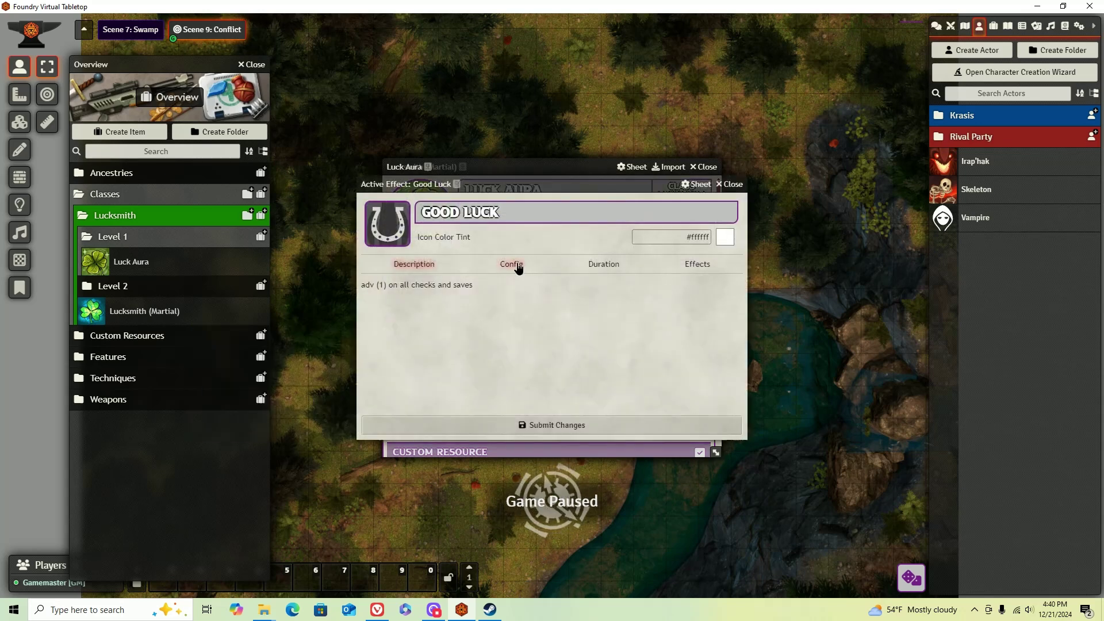
{"action": "left_click", "coordinate": [513, 265]}
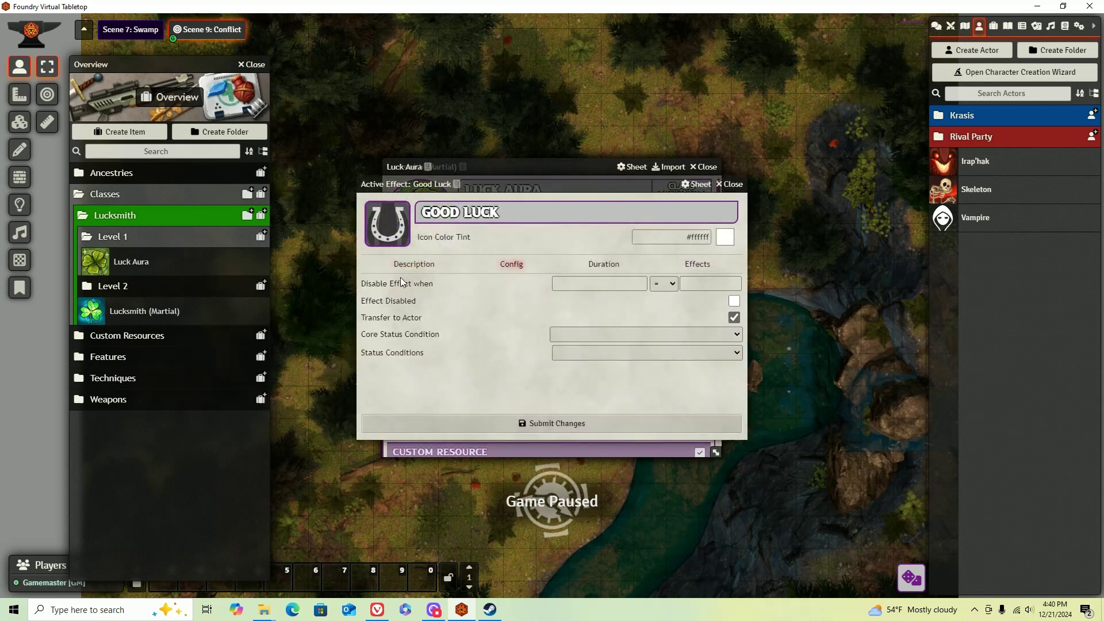
{"action": "left_click_drag", "start_coordinate": [417, 185], "coordinate": [699, 248]}
{"action": "left_click", "coordinate": [425, 263]}
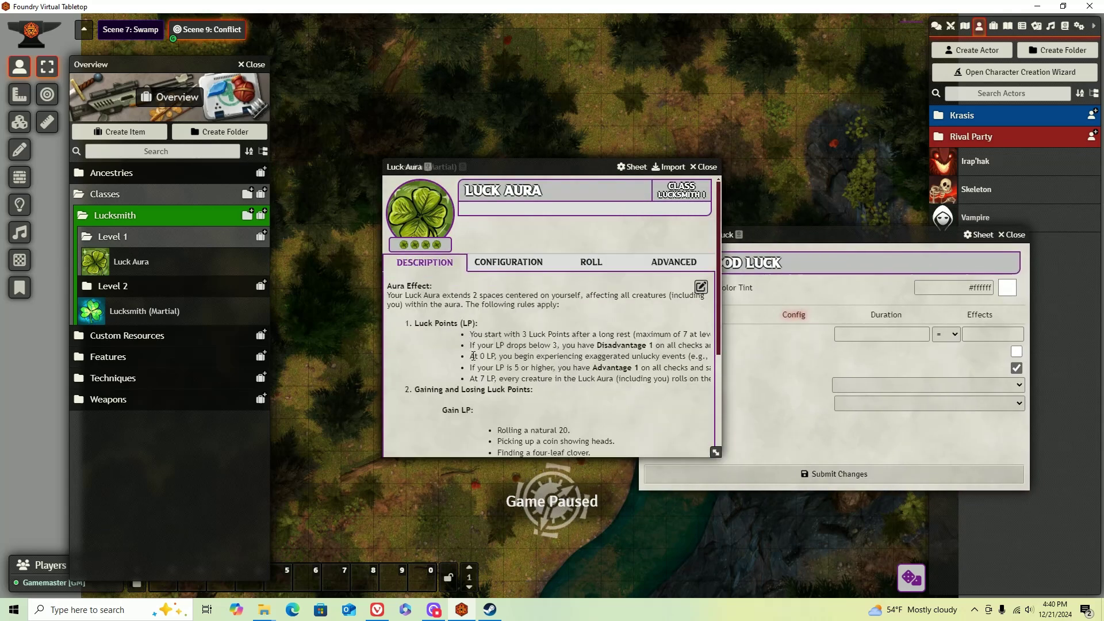
{"action": "scroll", "coordinate": [467, 336], "scroll_direction": "down", "scroll_amount": 1}
{"action": "left_click_drag", "start_coordinate": [470, 310], "coordinate": [699, 311]}
{"action": "left_click", "coordinate": [804, 357]}
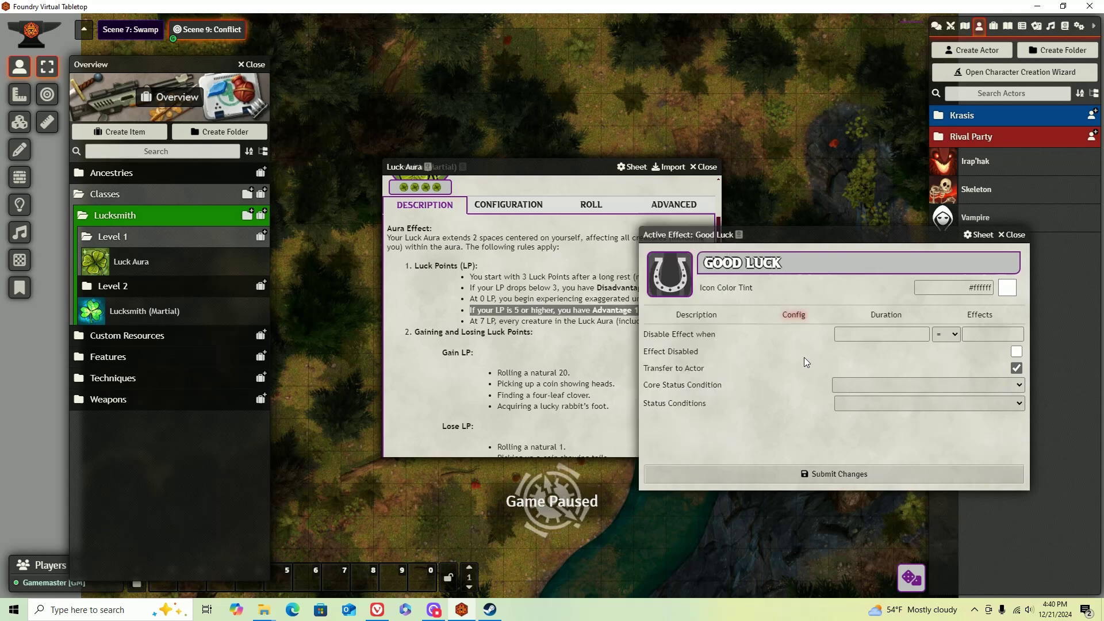
Mark the Good Luck effect as disabled and set its disable condition's comparison to < 5.
{"action": "left_click", "coordinate": [1021, 353]}
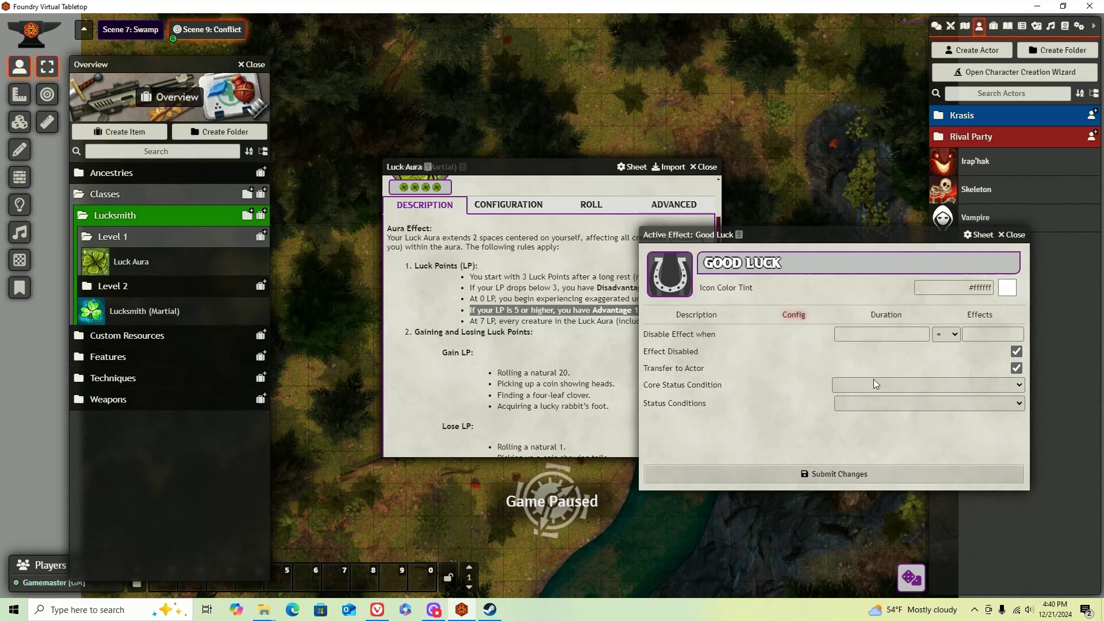
{"action": "left_click", "coordinate": [939, 336]}
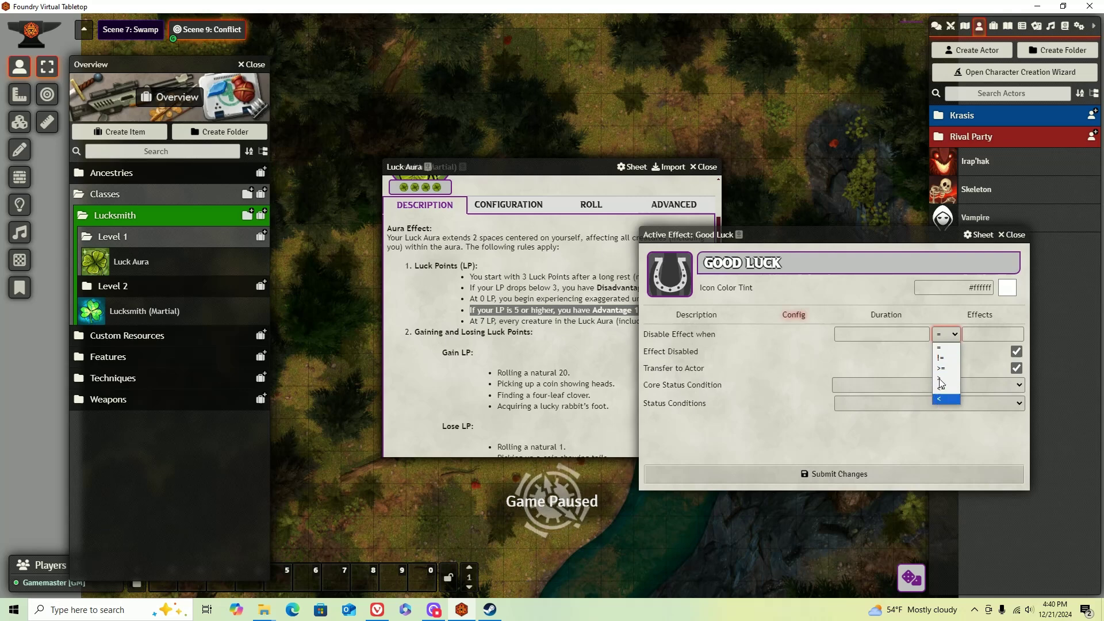
{"action": "left_click", "coordinate": [941, 378]}
{"action": "left_click", "coordinate": [946, 334]}
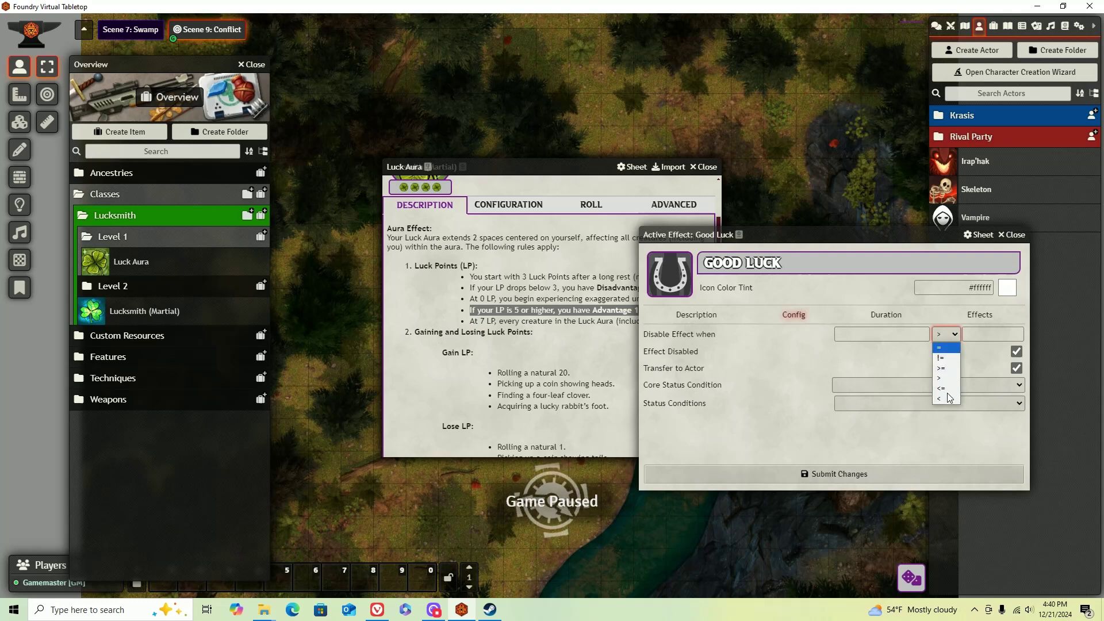
{"action": "left_click", "coordinate": [941, 388]}
{"action": "left_click", "coordinate": [946, 334]}
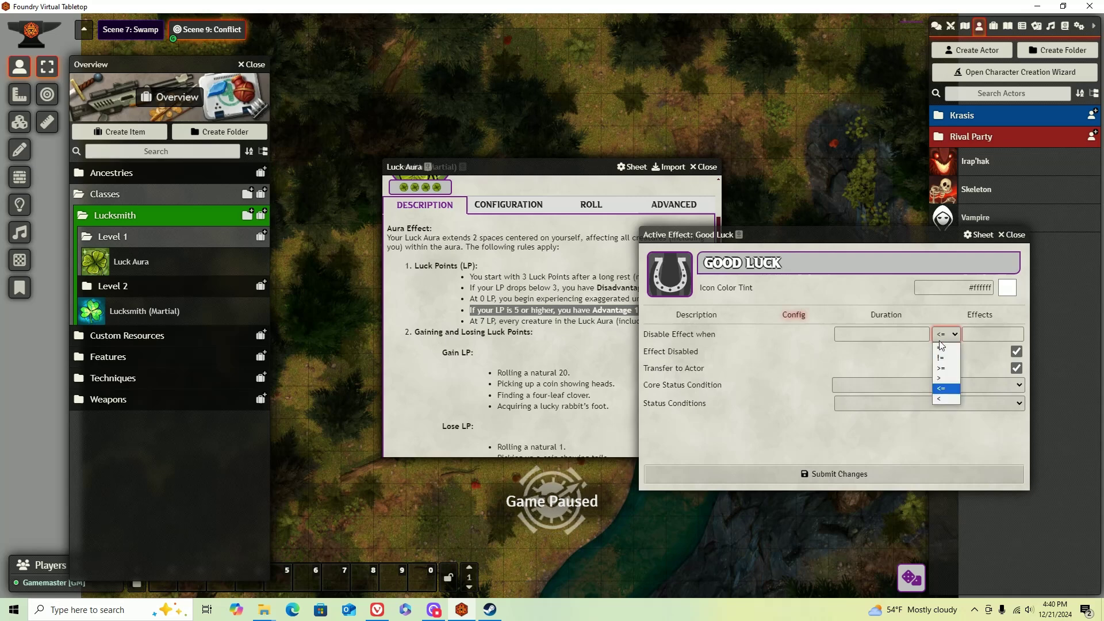
{"action": "left_click", "coordinate": [941, 398]}
{"action": "key", "text": "Tab"}
{"action": "type", "text": "5"}
{"action": "left_click", "coordinate": [910, 354]}
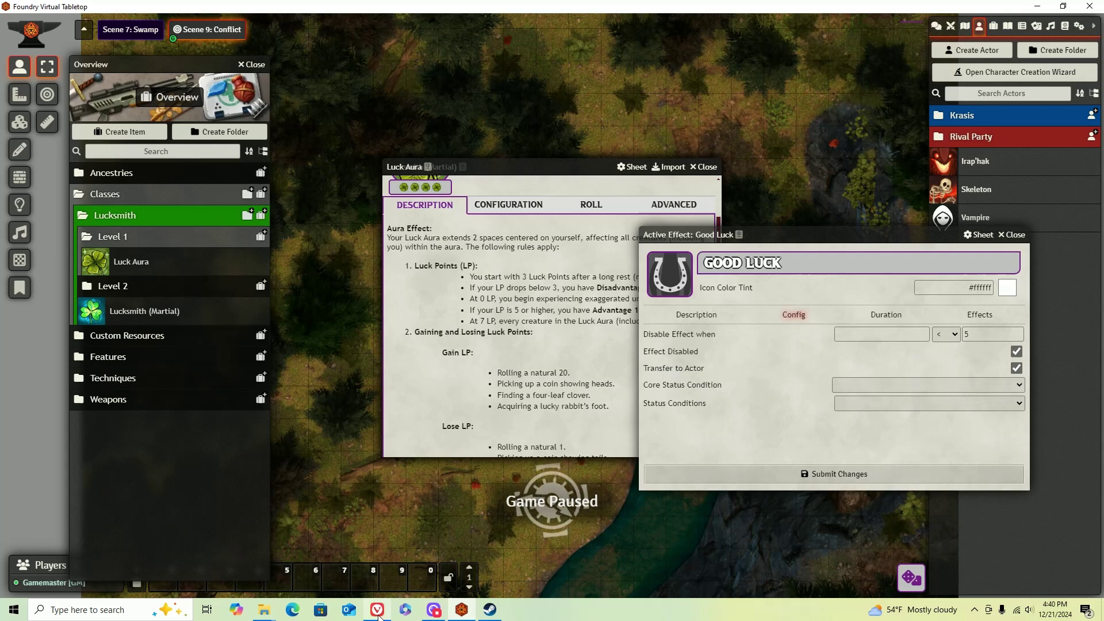
Turn off the Effect Disabled option for the Good Luck effect.
{"action": "mouse_move", "coordinate": [379, 616]}
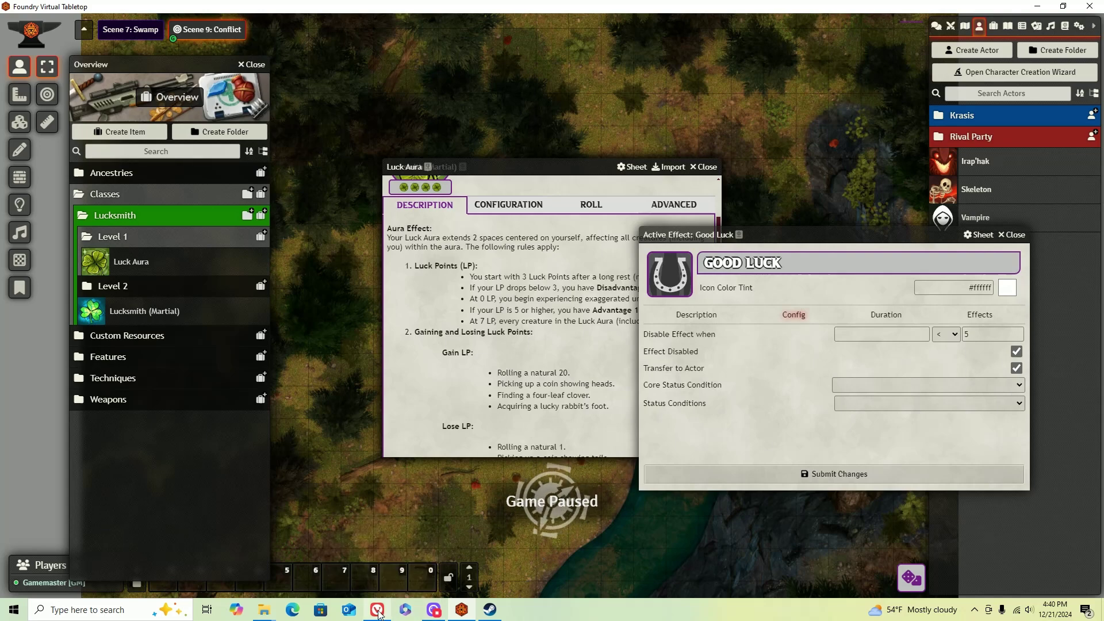
{"action": "left_click", "coordinate": [380, 615]}
{"action": "left_click", "coordinate": [379, 615]}
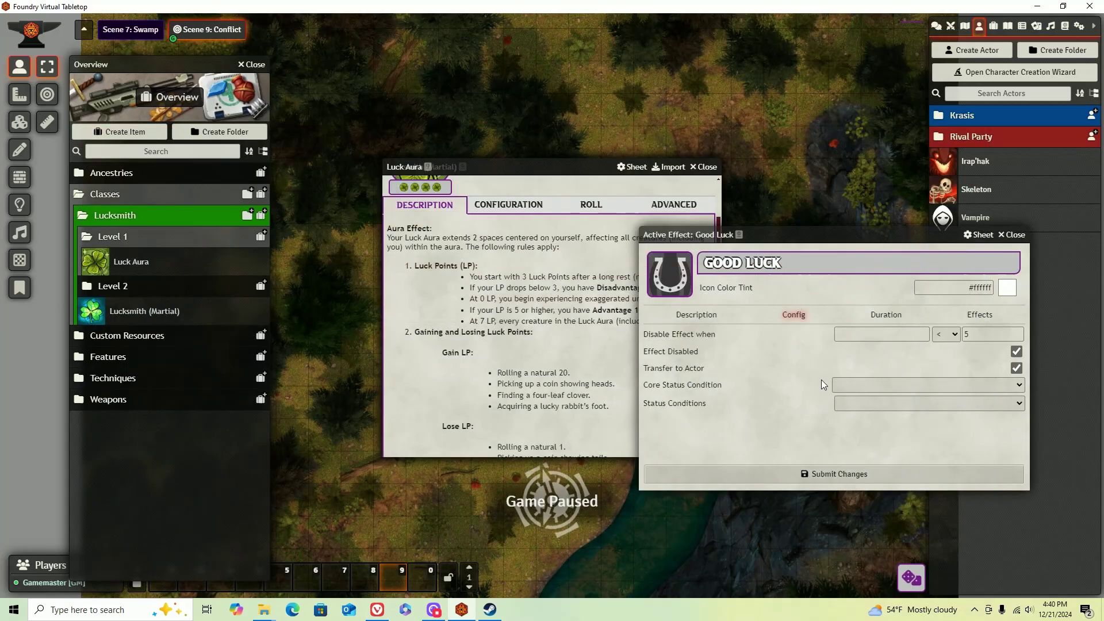
{"action": "left_click", "coordinate": [1017, 353]}
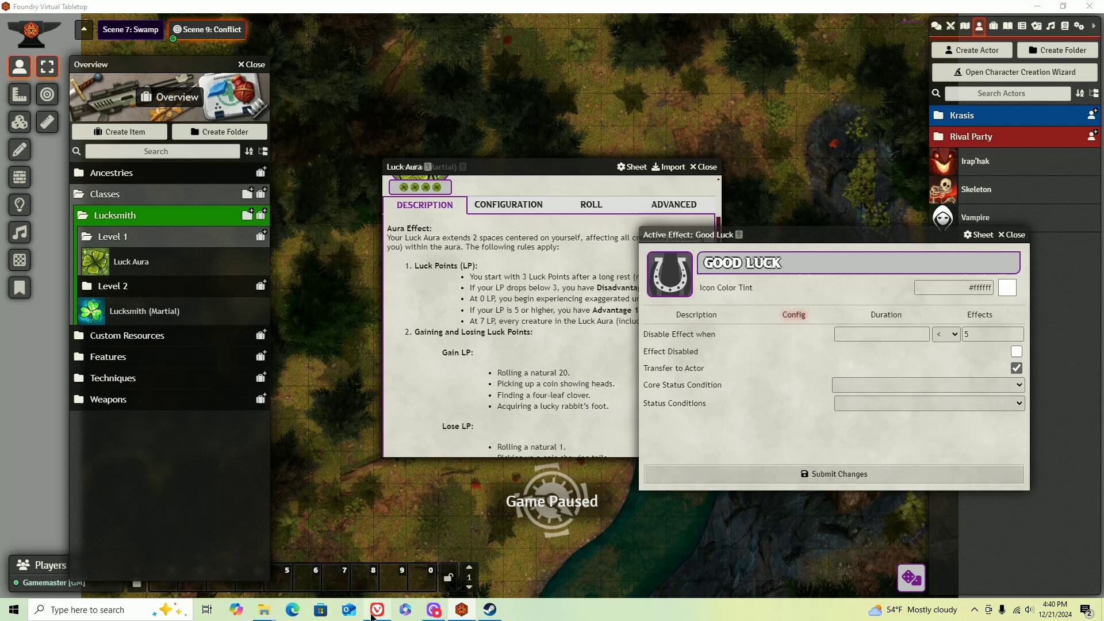
Copy system.resources.custom.Luck-Points.value from the untitled Google Docs document and paste it as Good Luck's disable condition attribute in Foundry.
{"action": "left_click", "coordinate": [374, 614]}
{"action": "left_click", "coordinate": [161, 12]}
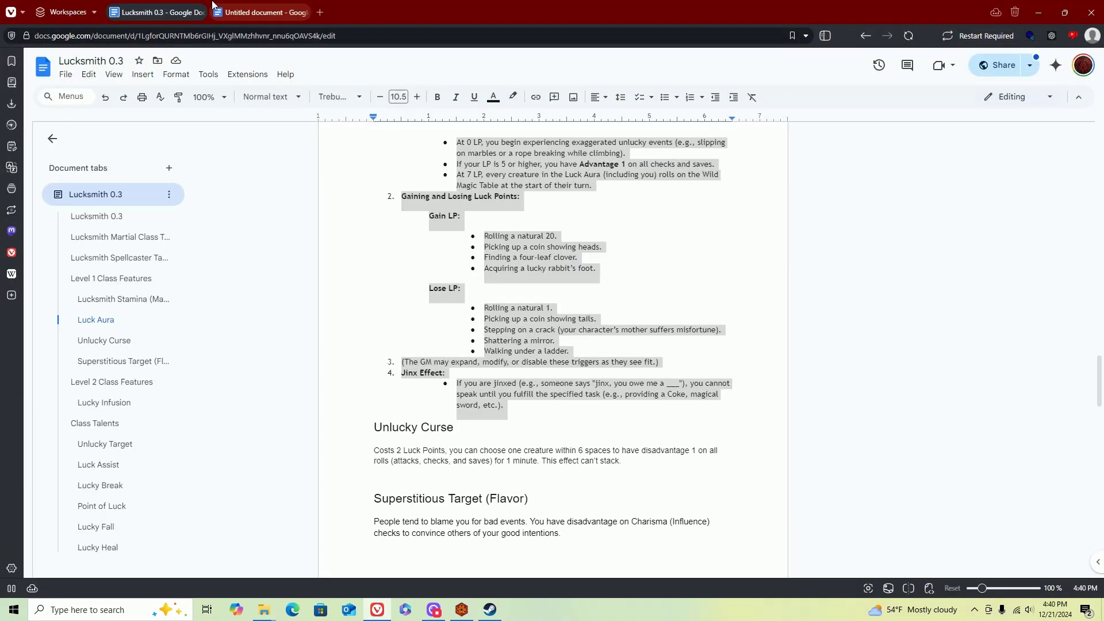
{"action": "left_click", "coordinate": [253, 13]}
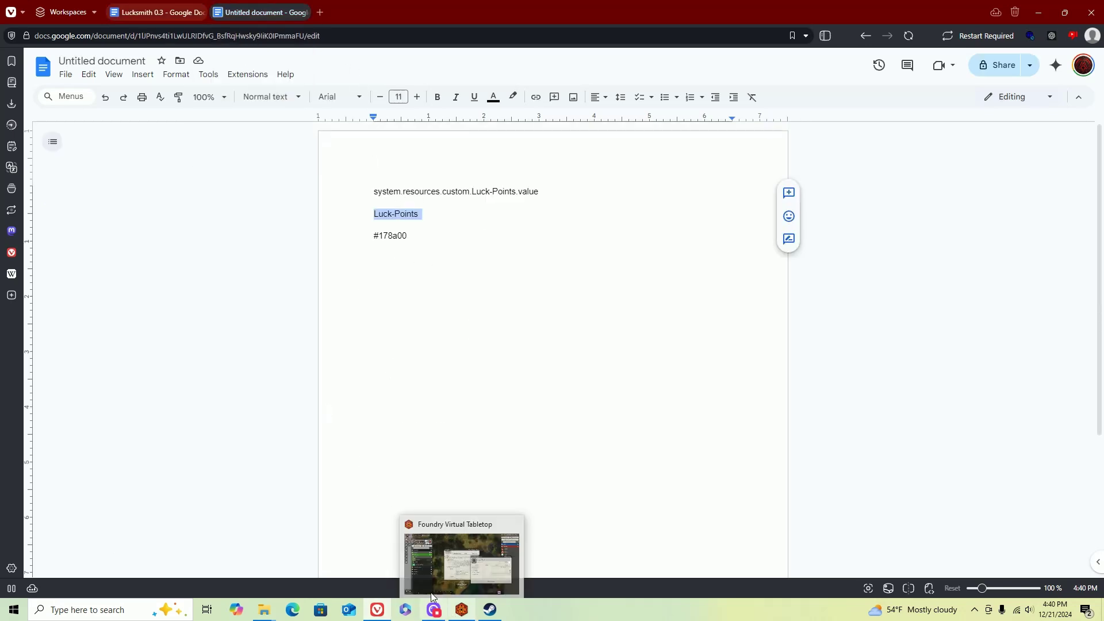
{"action": "left_click", "coordinate": [375, 191]}
{"action": "left_click_drag", "start_coordinate": [377, 191], "coordinate": [545, 192]}
{"action": "key", "text": "ctrl+c"}
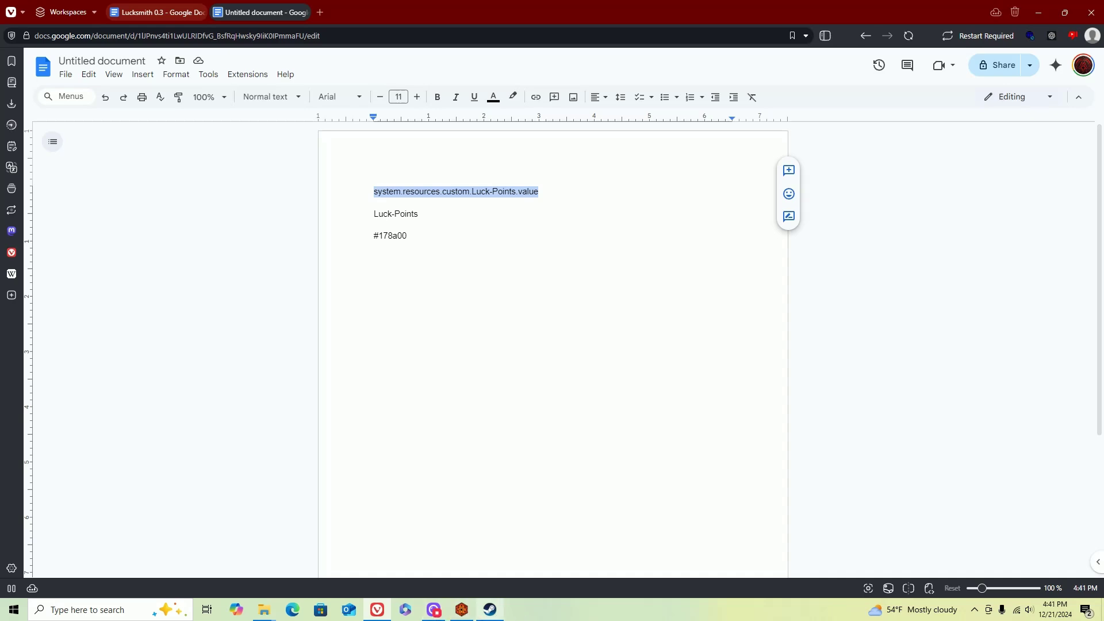
{"action": "left_click", "coordinate": [462, 610]}
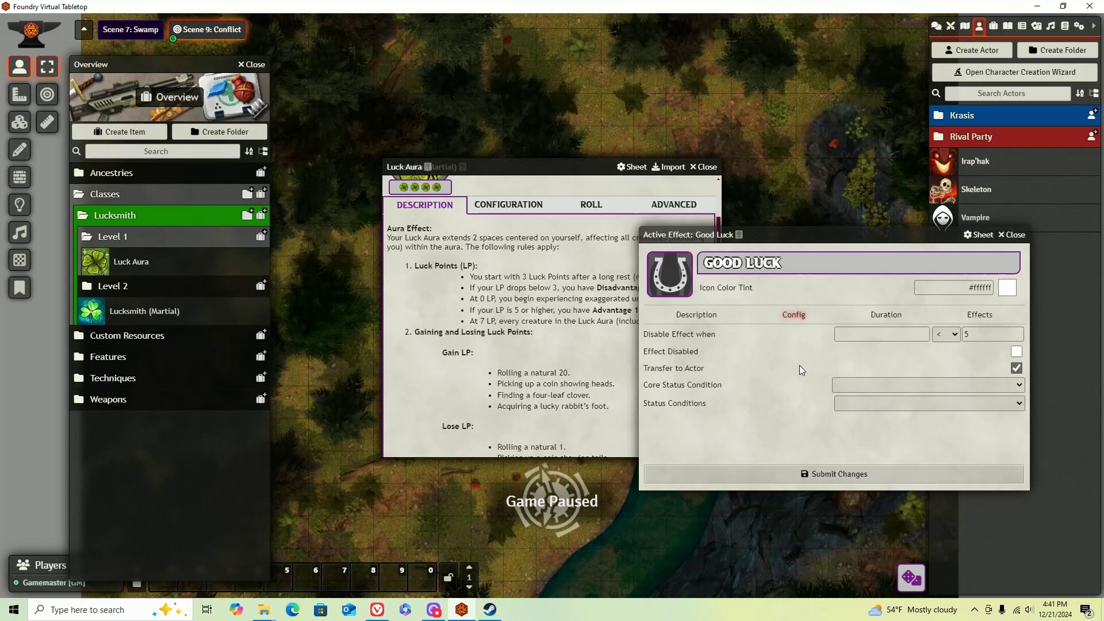
{"action": "type", "text": "custom.Luck-Points.value"}
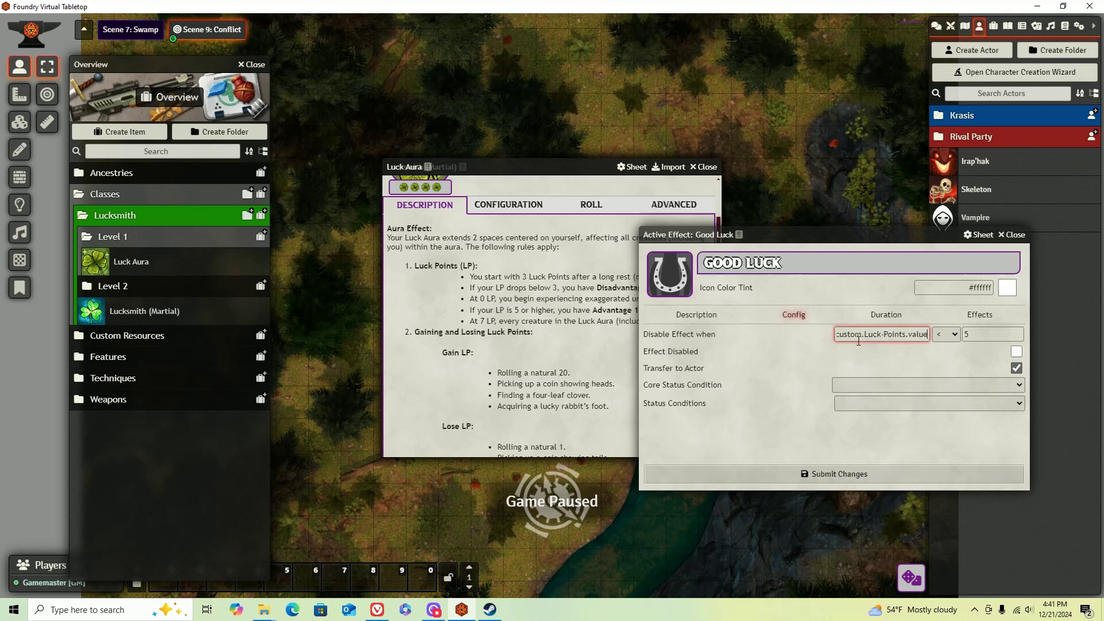
Check the full attribute path entered in Good Luck's disable condition.
{"action": "left_click_drag", "start_coordinate": [850, 334], "coordinate": [809, 333]}
{"action": "left_click_drag", "start_coordinate": [901, 332], "coordinate": [926, 335]}
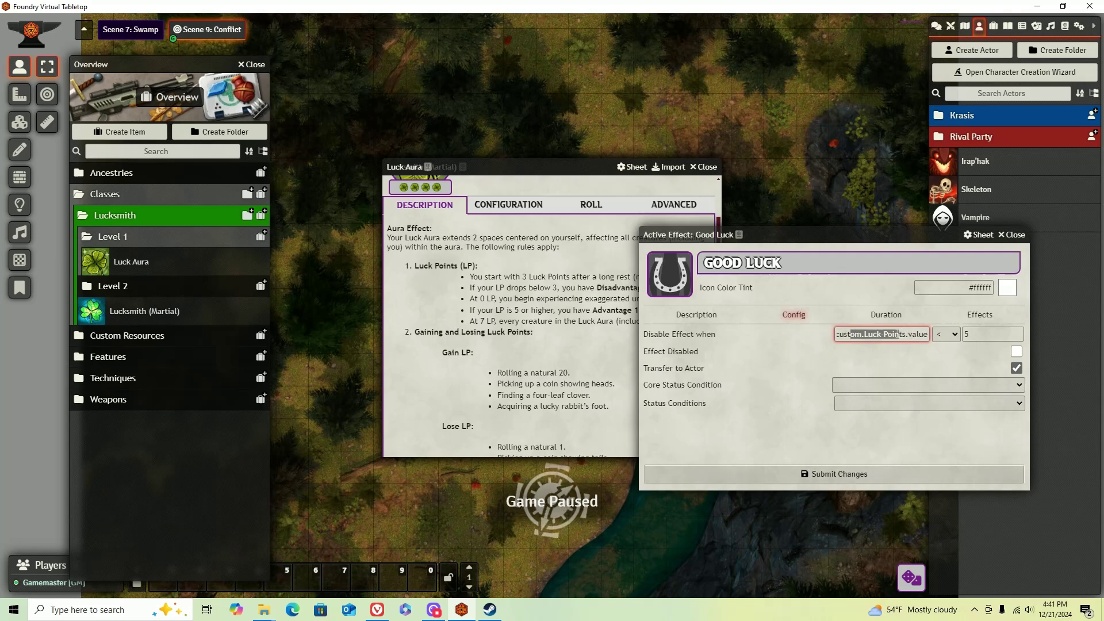
{"action": "left_click", "coordinate": [920, 344]}
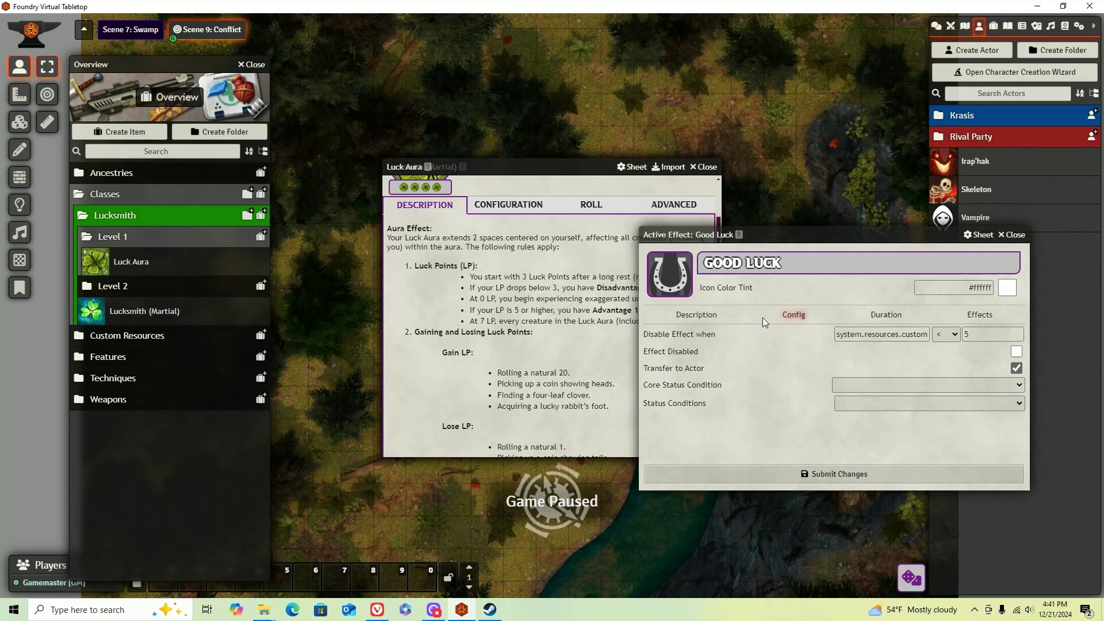
Add a change to the Good Luck effect using the Cold Resistance (X) key.
{"action": "left_click", "coordinate": [980, 318]}
{"action": "left_click", "coordinate": [1017, 336]}
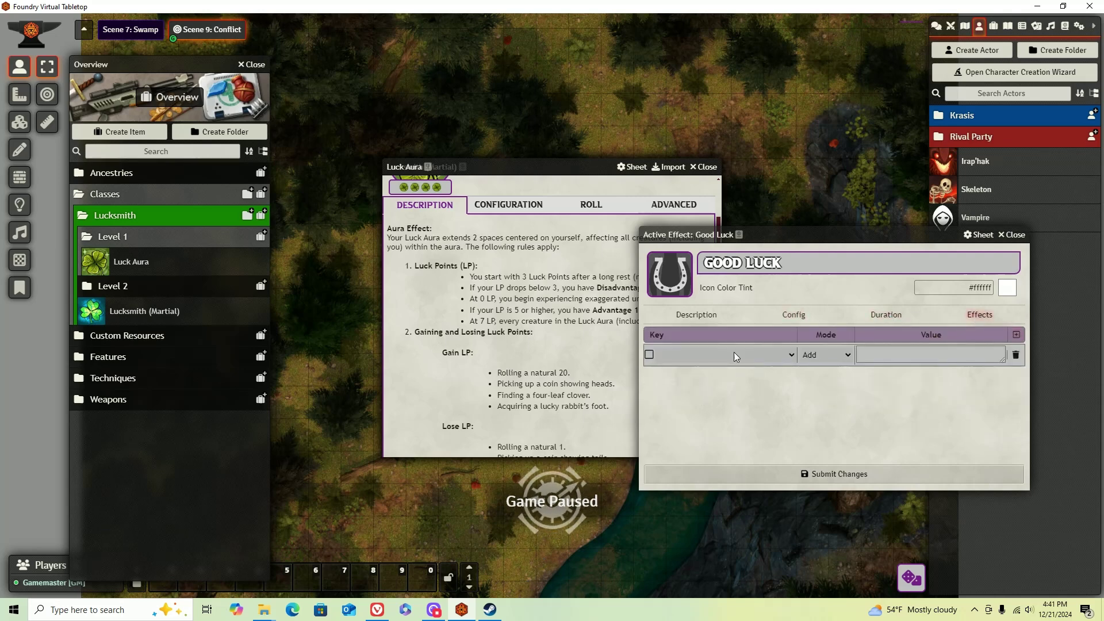
{"action": "left_click", "coordinate": [731, 355]}
{"action": "scroll", "coordinate": [763, 460], "scroll_direction": "down", "scroll_amount": 5}
{"action": "scroll", "coordinate": [762, 459], "scroll_direction": "down", "scroll_amount": 10}
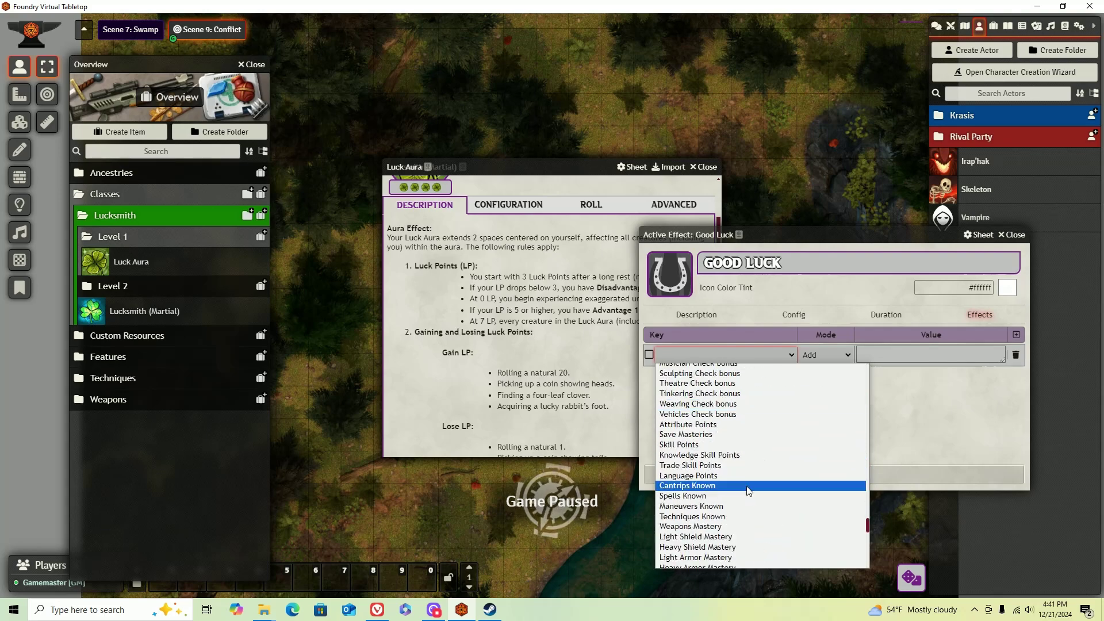
{"action": "scroll", "coordinate": [744, 493], "scroll_direction": "up", "scroll_amount": 15}
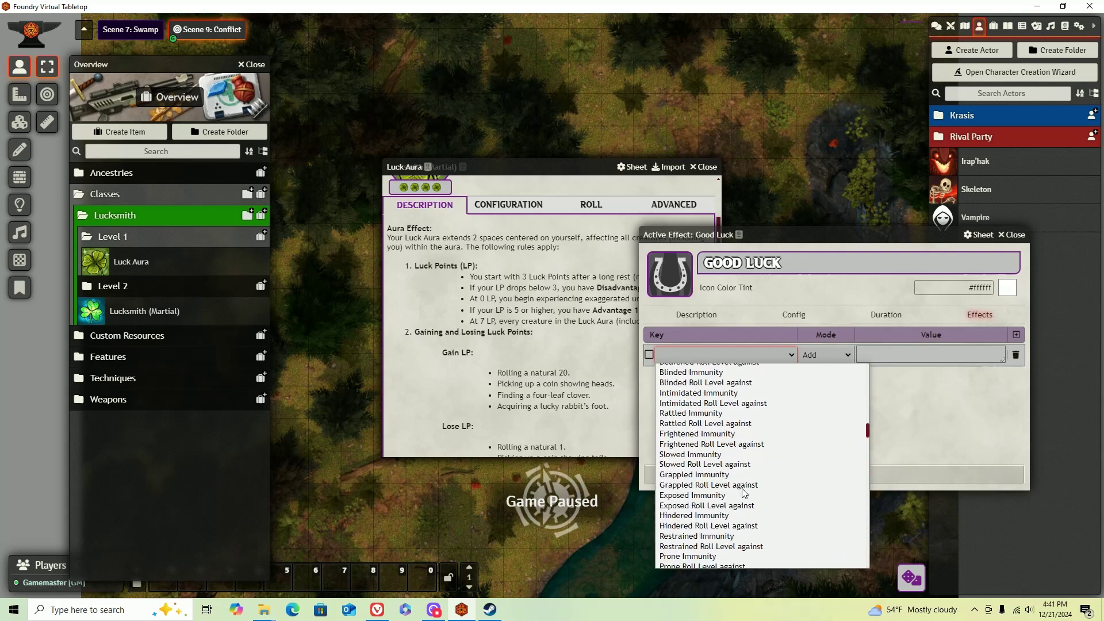
{"action": "scroll", "coordinate": [735, 415], "scroll_direction": "down", "scroll_amount": 2}
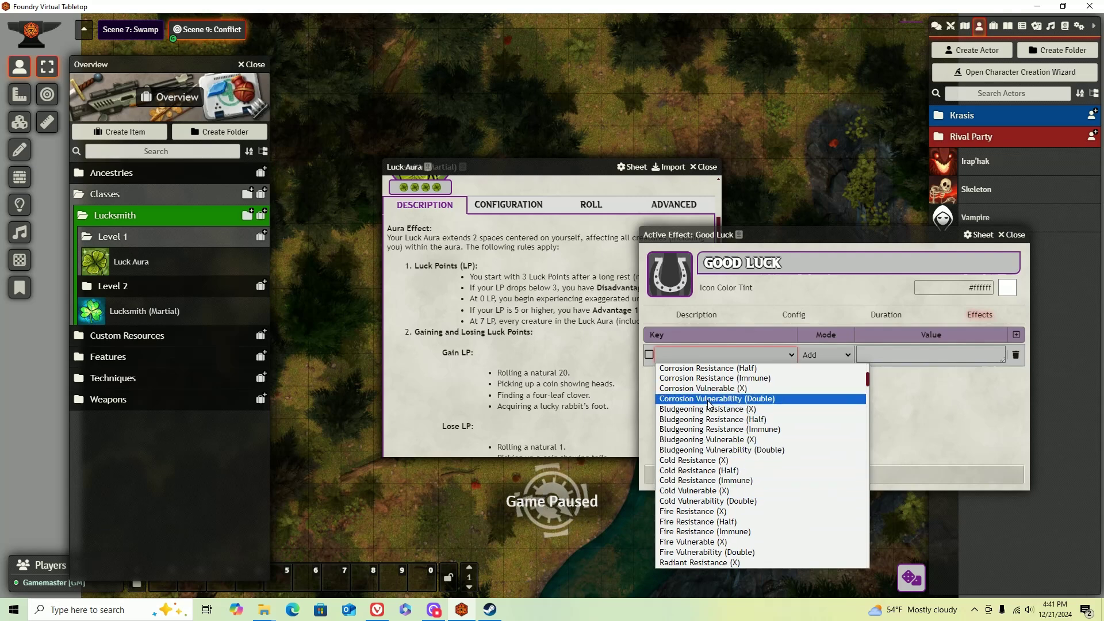
{"action": "left_click", "coordinate": [693, 461]}
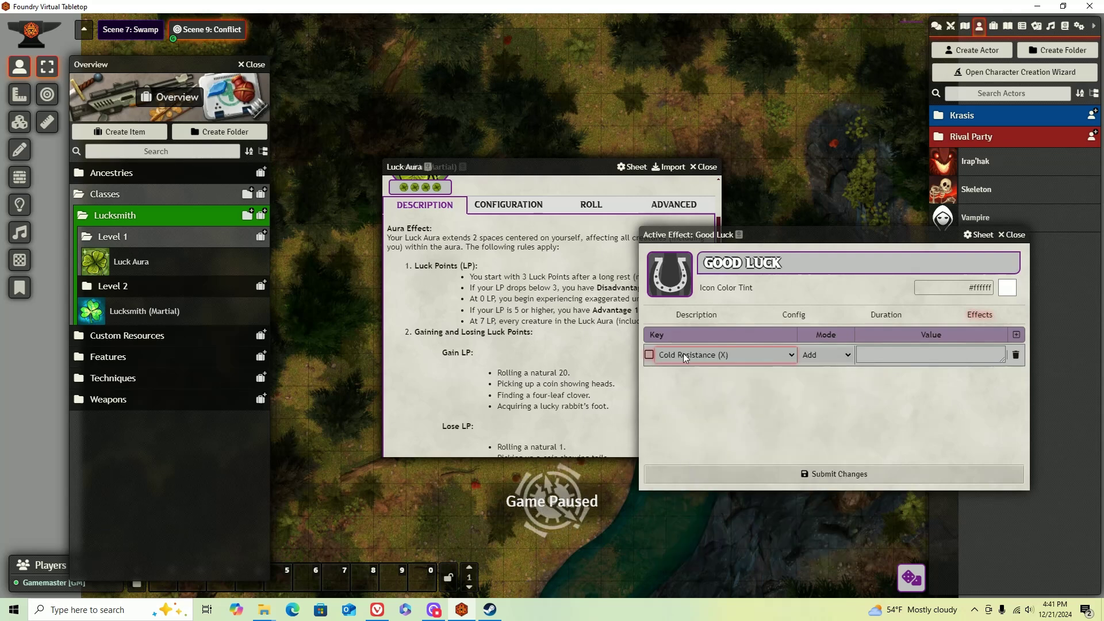
Set the Cold Resistance (X) change's value to system.resources.custom.Luck-Points.value and submit the Good Luck effect.
{"action": "left_click", "coordinate": [904, 362]}
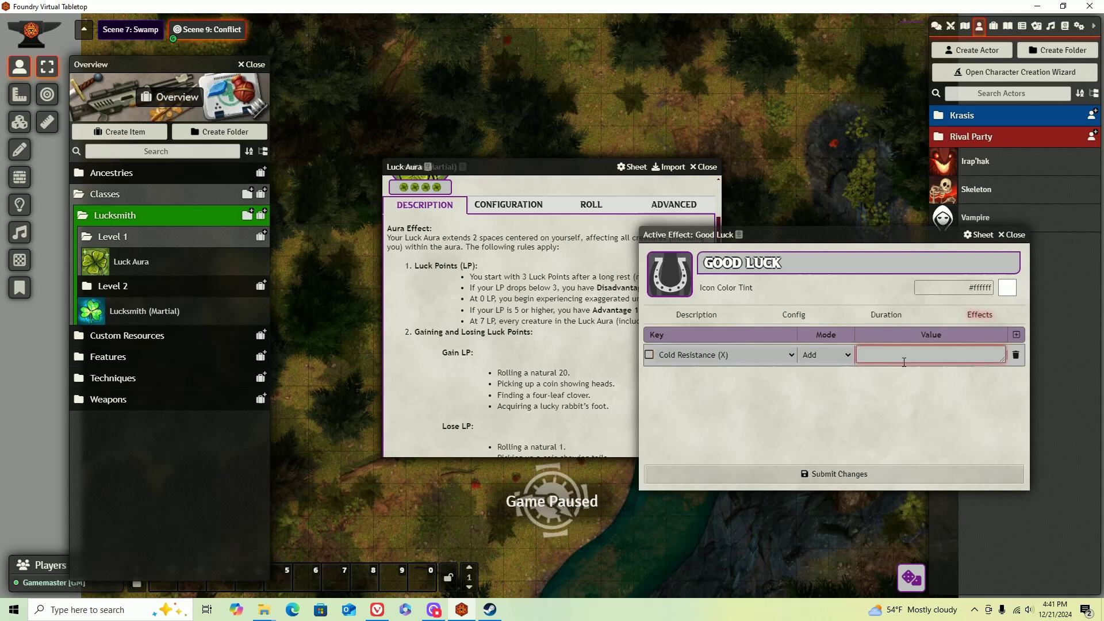
{"action": "left_click", "coordinate": [723, 356]}
{"action": "scroll", "coordinate": [713, 461], "scroll_direction": "down", "scroll_amount": 2}
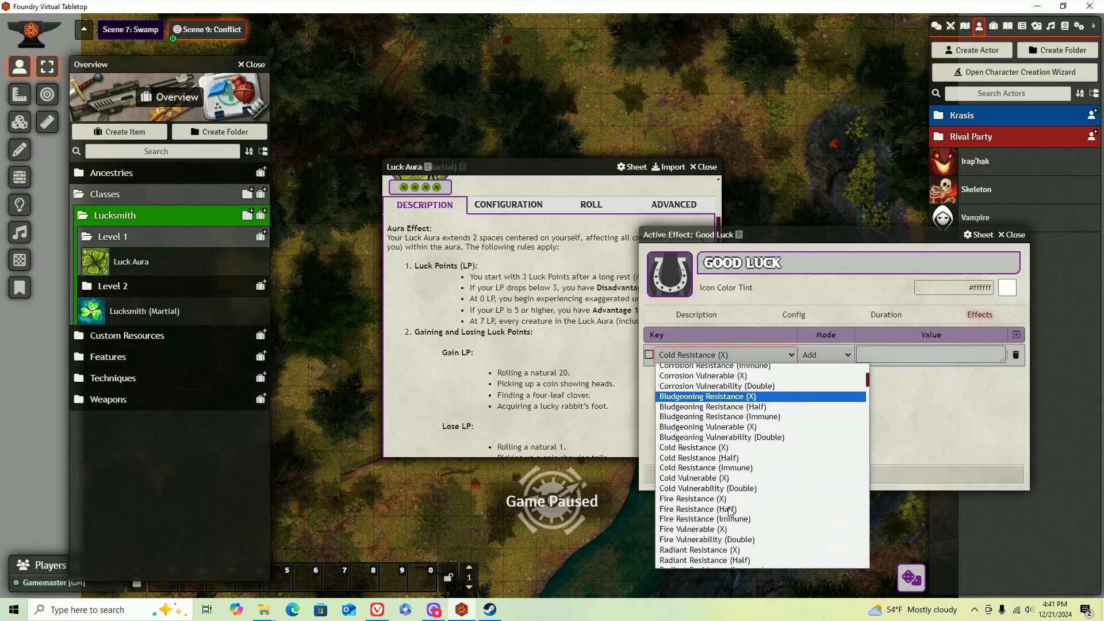
{"action": "left_click", "coordinate": [713, 447]}
{"action": "left_click", "coordinate": [900, 356]}
{"action": "key", "text": "ctrl+v"}
{"action": "key", "text": "ctrl+a"}
{"action": "left_click", "coordinate": [822, 404]}
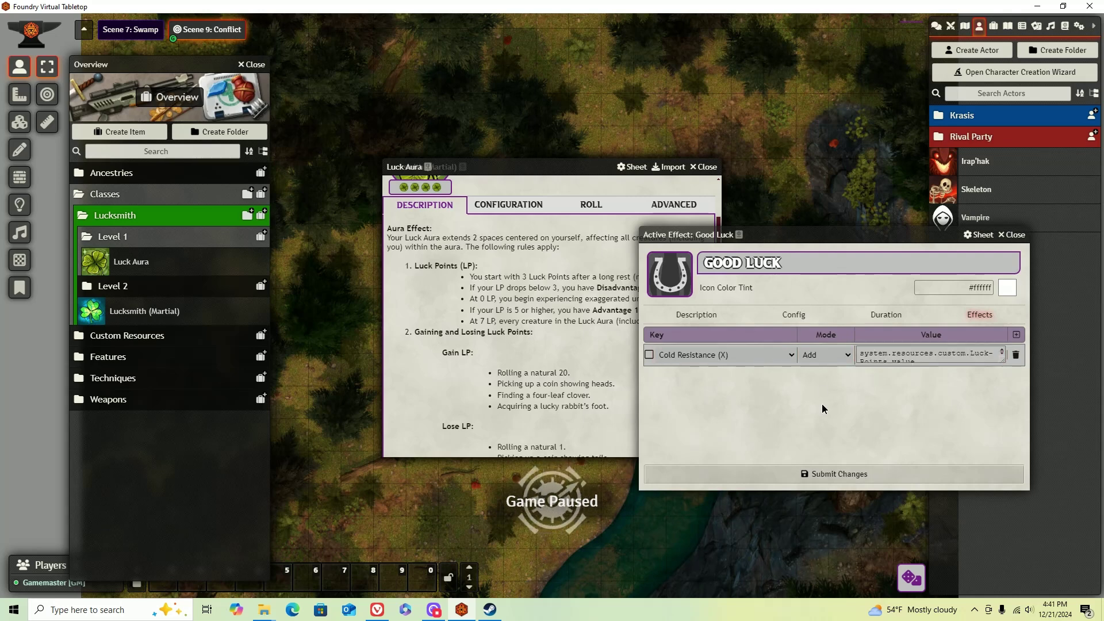
{"action": "left_click", "coordinate": [832, 481]}
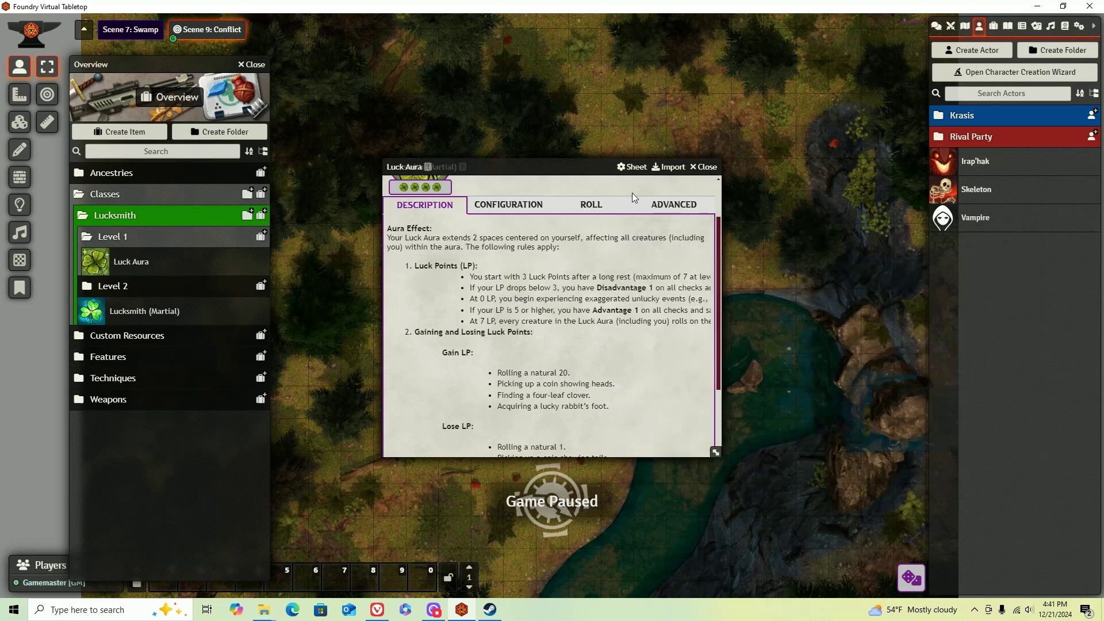
Review Luck Aura's passive effects and custom resource settings, then close the item.
{"action": "left_click", "coordinate": [674, 205]}
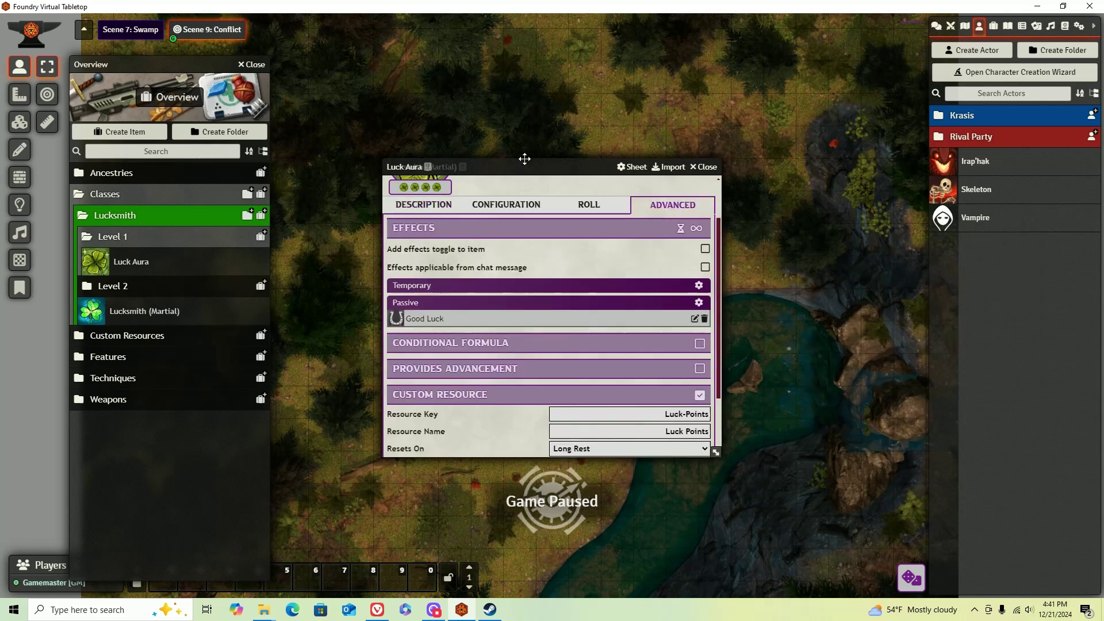
{"action": "left_click", "coordinate": [425, 205]}
{"action": "left_click", "coordinate": [704, 167]}
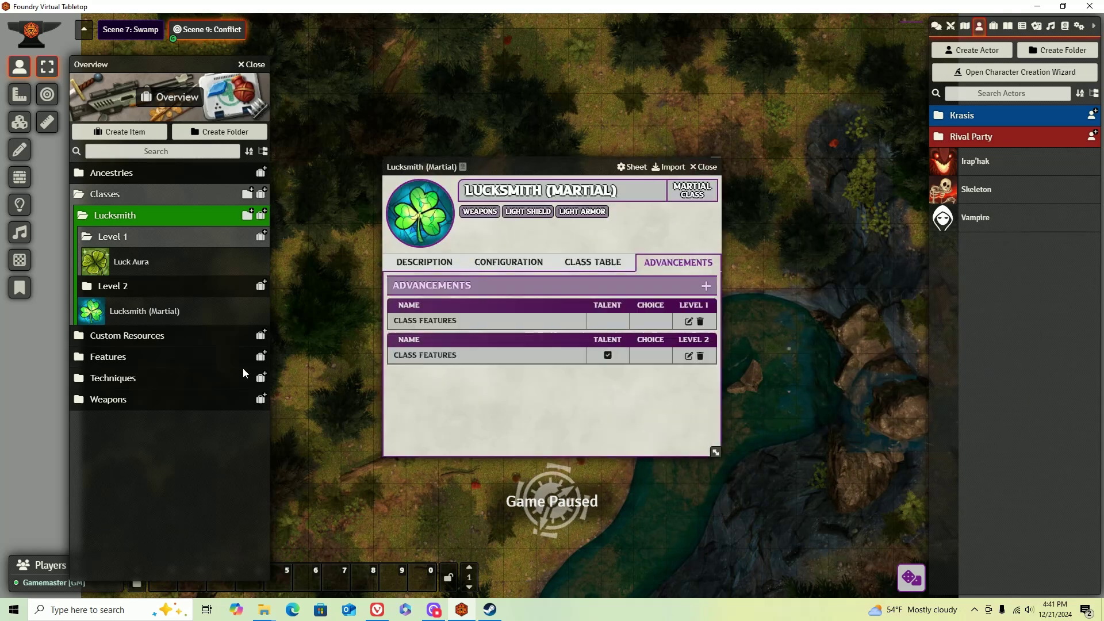
Add Luck Aura to Lucksmith (Martial)'s level 1 Class Features advancement, save it, and close the class sheet.
{"action": "left_click", "coordinate": [688, 321]}
{"action": "left_click_drag", "start_coordinate": [98, 262], "coordinate": [532, 368]}
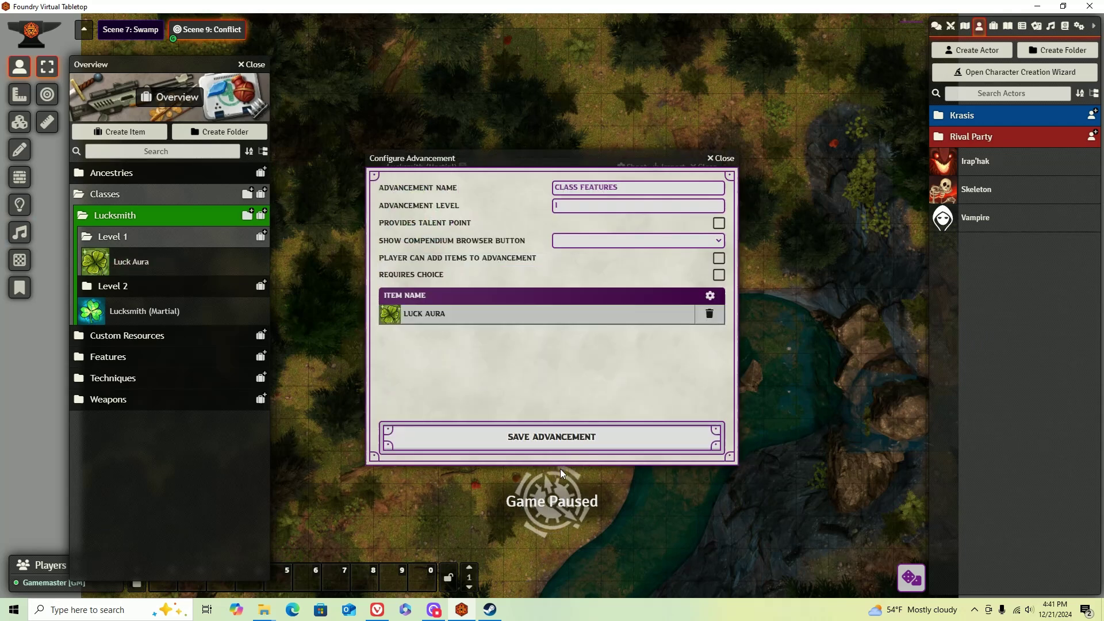
{"action": "left_click", "coordinate": [566, 449]}
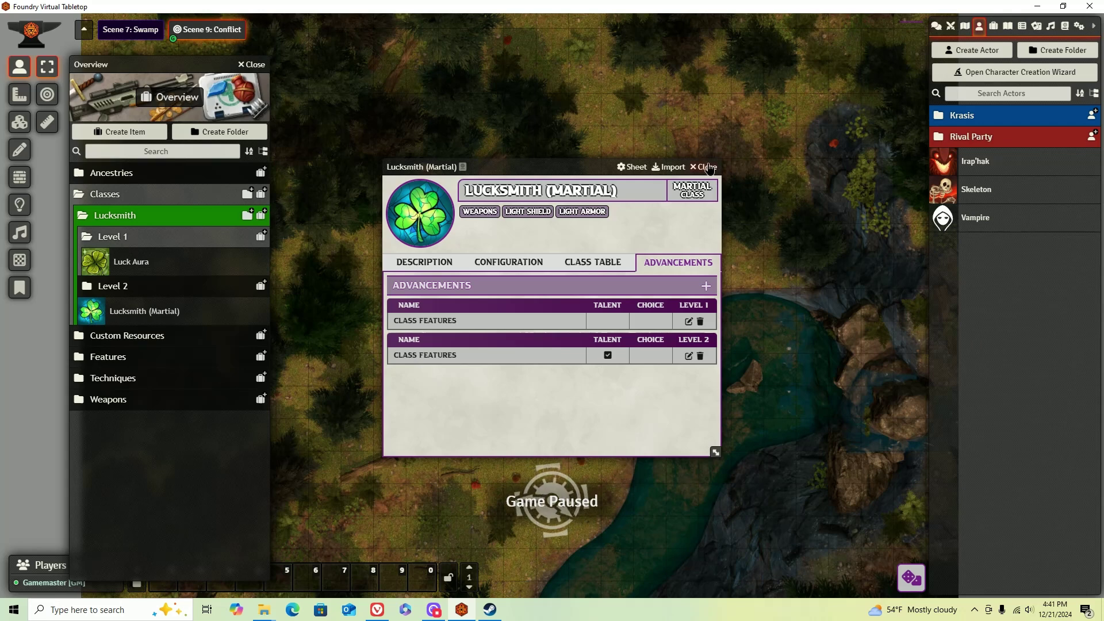
{"action": "left_click", "coordinate": [704, 166]}
Start a new character in the Character Creation Wizard and name it Lucksmith.
{"action": "left_click", "coordinate": [968, 70]}
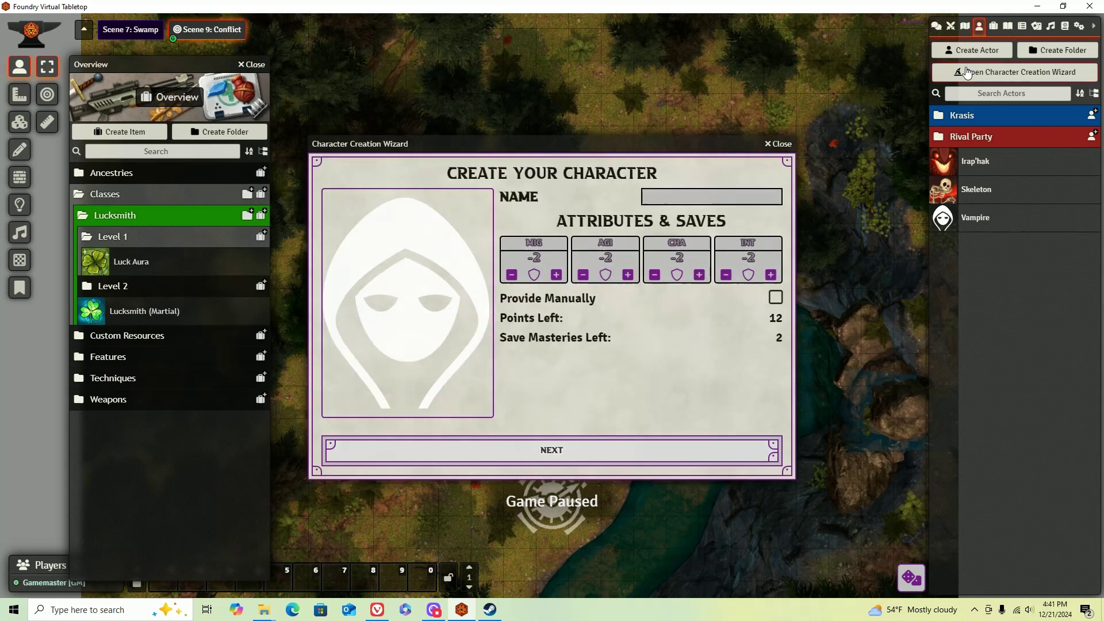
{"action": "left_click", "coordinate": [723, 198]}
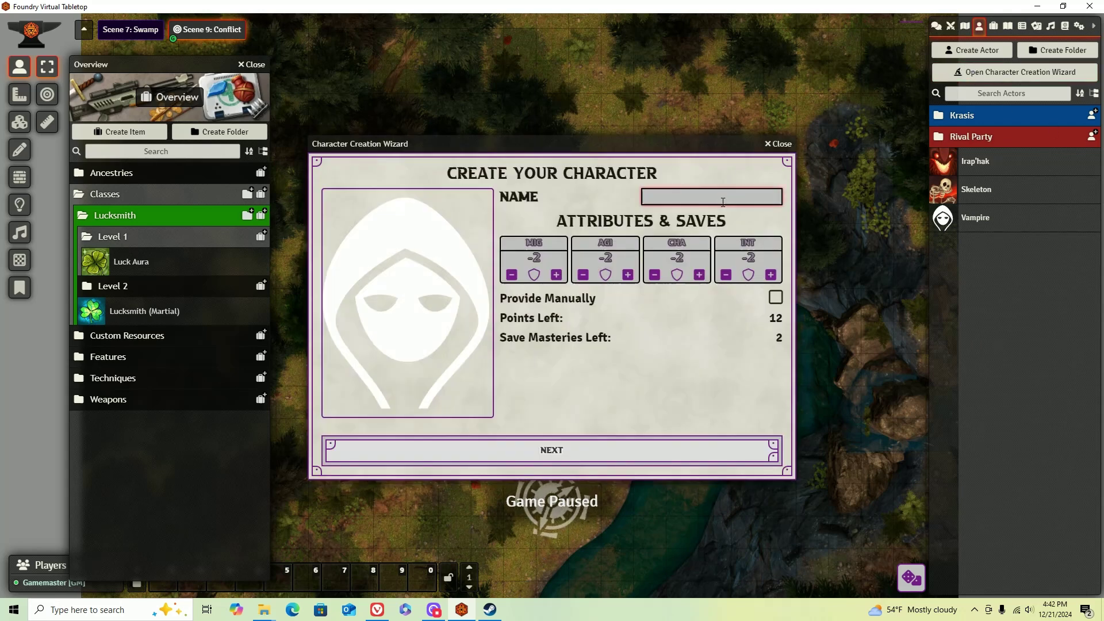
{"action": "type", "text": "Lucksmti"}
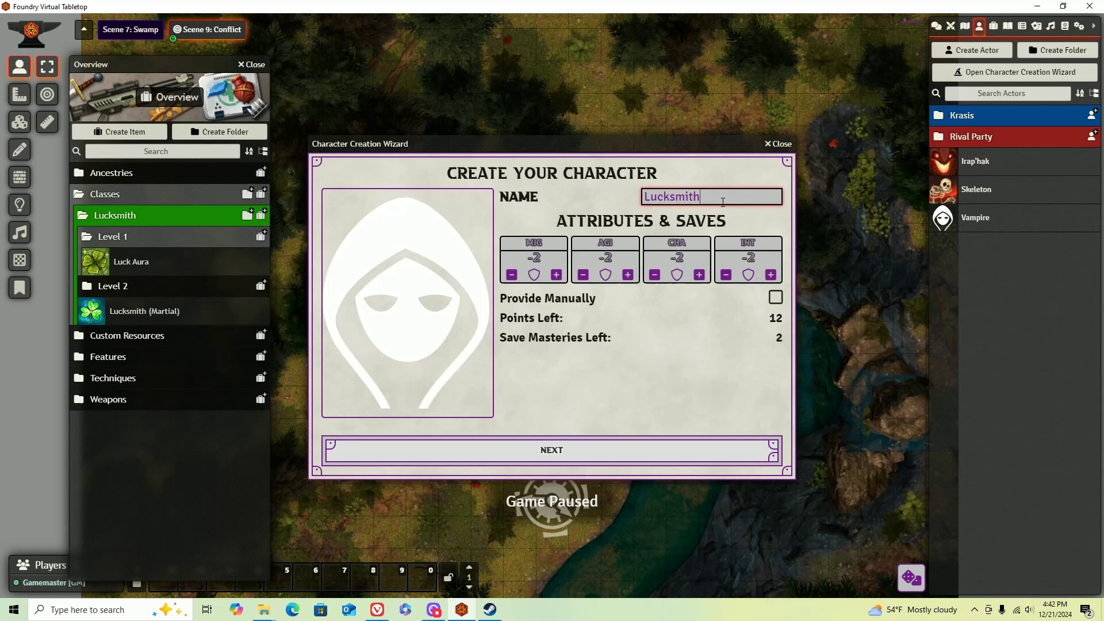
Set Might and Agility to 3 and Charisma to 0, take Might and Agility save masteries, and continue to ancestry selection.
{"action": "left_click", "coordinate": [556, 275]}
{"action": "left_click", "coordinate": [556, 274]}
{"action": "left_click", "coordinate": [556, 274]}
{"action": "left_click", "coordinate": [556, 274]}
{"action": "left_click", "coordinate": [556, 275]}
{"action": "left_click", "coordinate": [628, 275]}
{"action": "left_click", "coordinate": [628, 275]}
{"action": "left_click", "coordinate": [628, 274]}
{"action": "left_click", "coordinate": [628, 274]}
{"action": "left_click", "coordinate": [628, 275]}
{"action": "left_click", "coordinate": [606, 274]}
{"action": "left_click", "coordinate": [533, 274]}
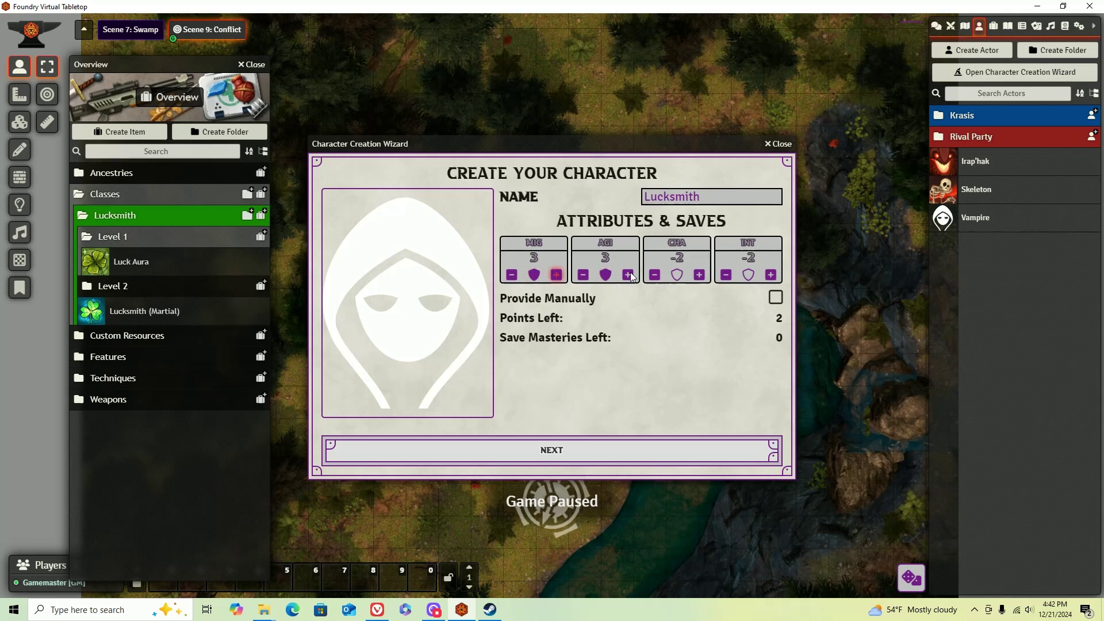
{"action": "left_click", "coordinate": [699, 275]}
{"action": "left_click", "coordinate": [699, 275]}
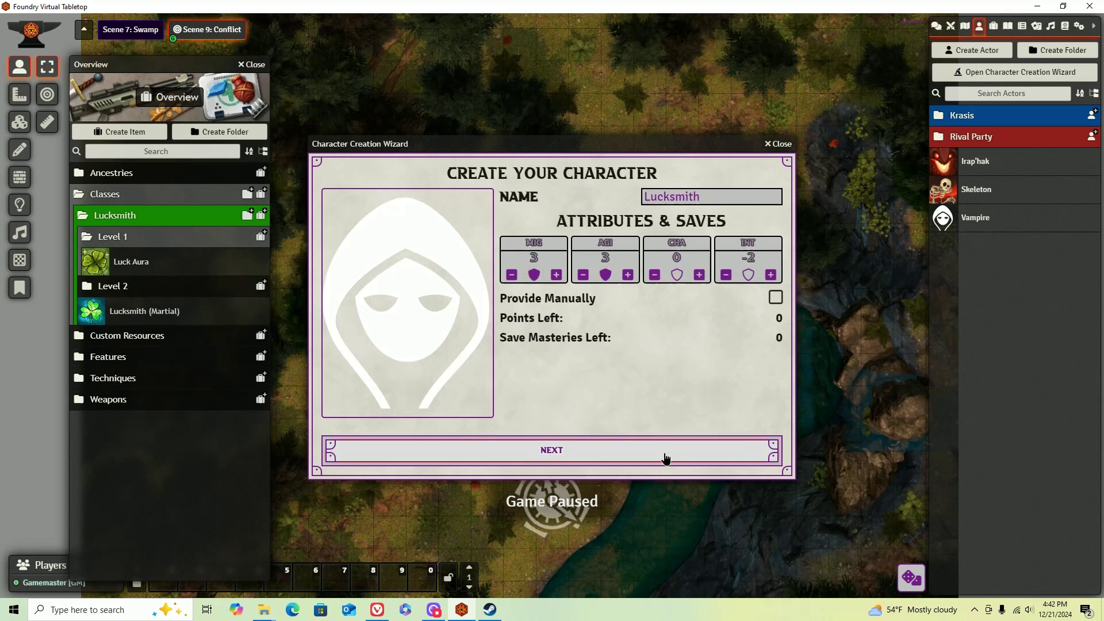
{"action": "left_click", "coordinate": [667, 457]}
Choose Vampire (Overview) as the ancestry and Beta Background as the background.
{"action": "scroll", "coordinate": [382, 259], "scroll_direction": "down", "scroll_amount": 3}
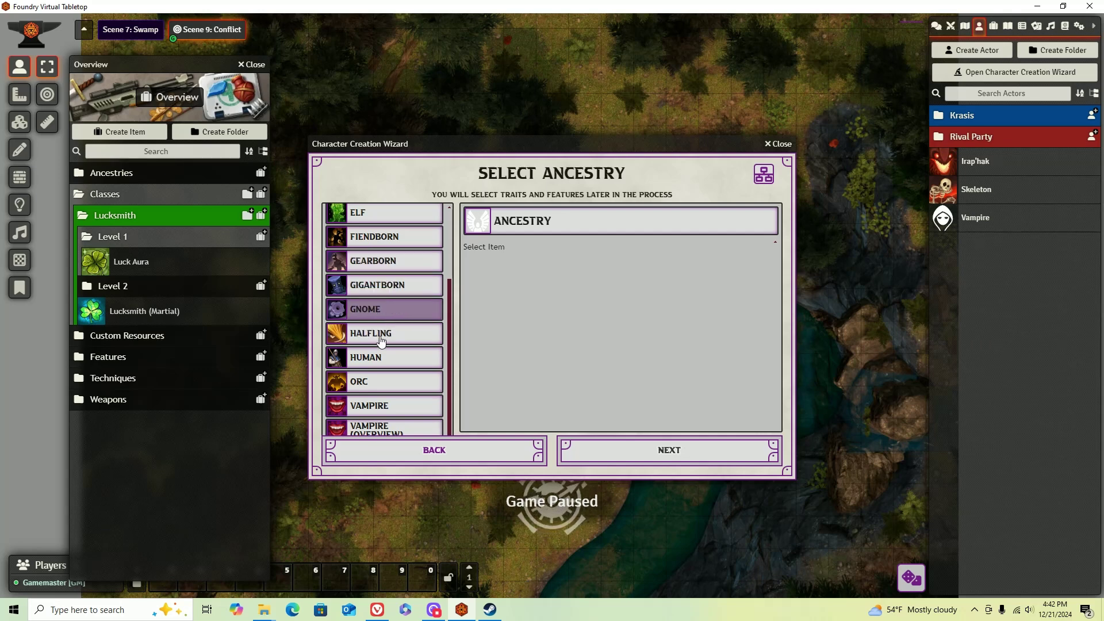
{"action": "left_click", "coordinate": [389, 432]}
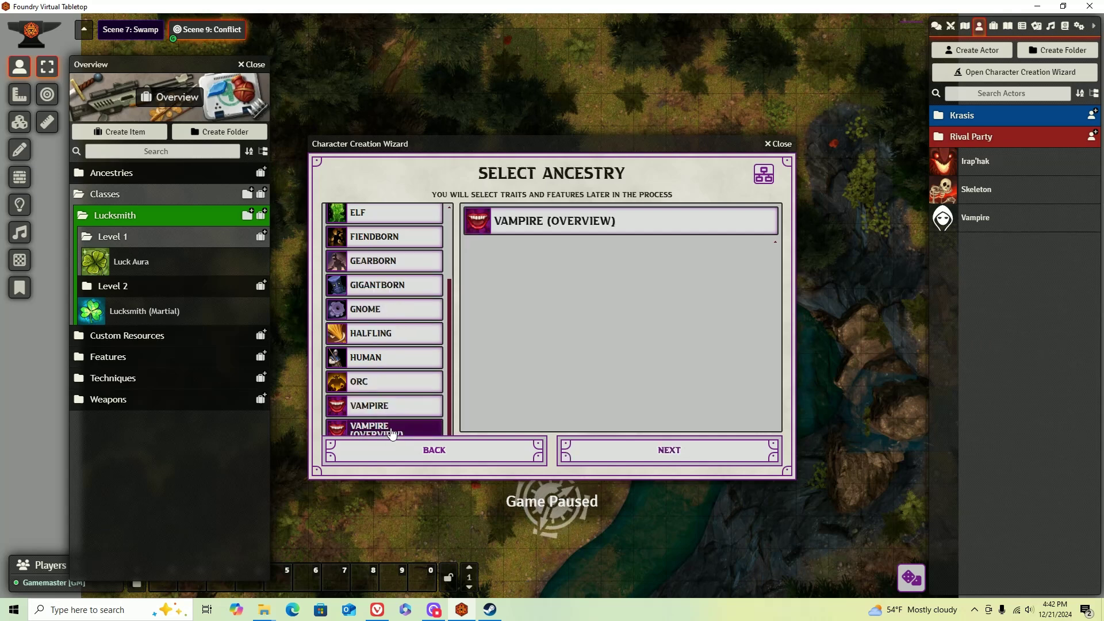
{"action": "left_click", "coordinate": [672, 454]}
{"action": "left_click", "coordinate": [391, 220]}
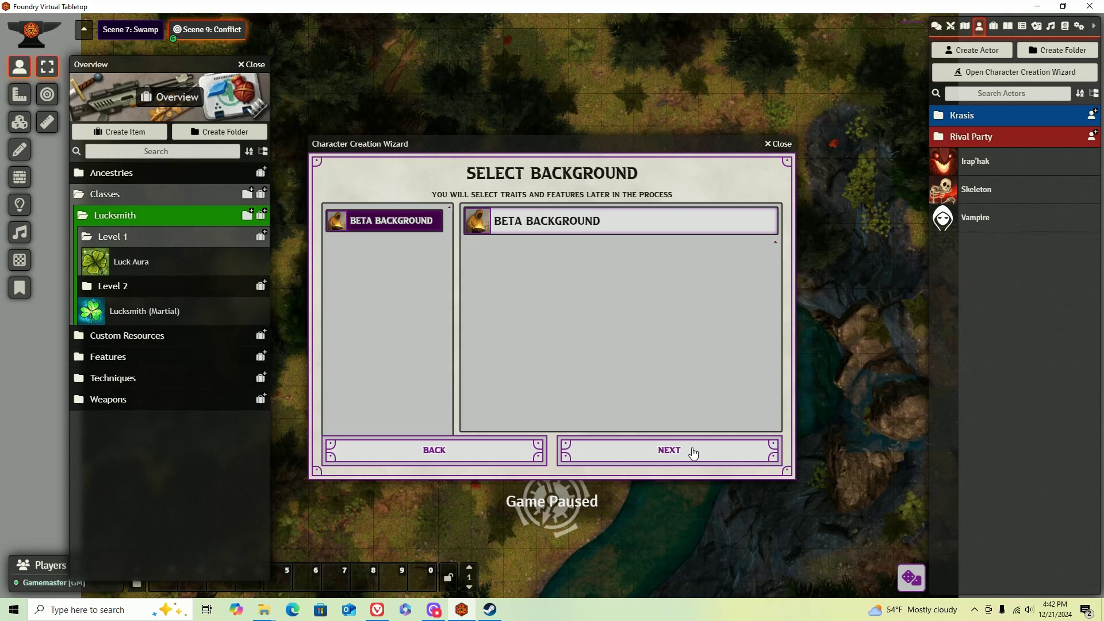
{"action": "left_click", "coordinate": [670, 451]}
Choose the Lucksmith (Martial) class and finish creating the character without starting equipment.
{"action": "scroll", "coordinate": [393, 286], "scroll_direction": "down", "scroll_amount": 3}
{"action": "scroll", "coordinate": [394, 286], "scroll_direction": "down", "scroll_amount": 5}
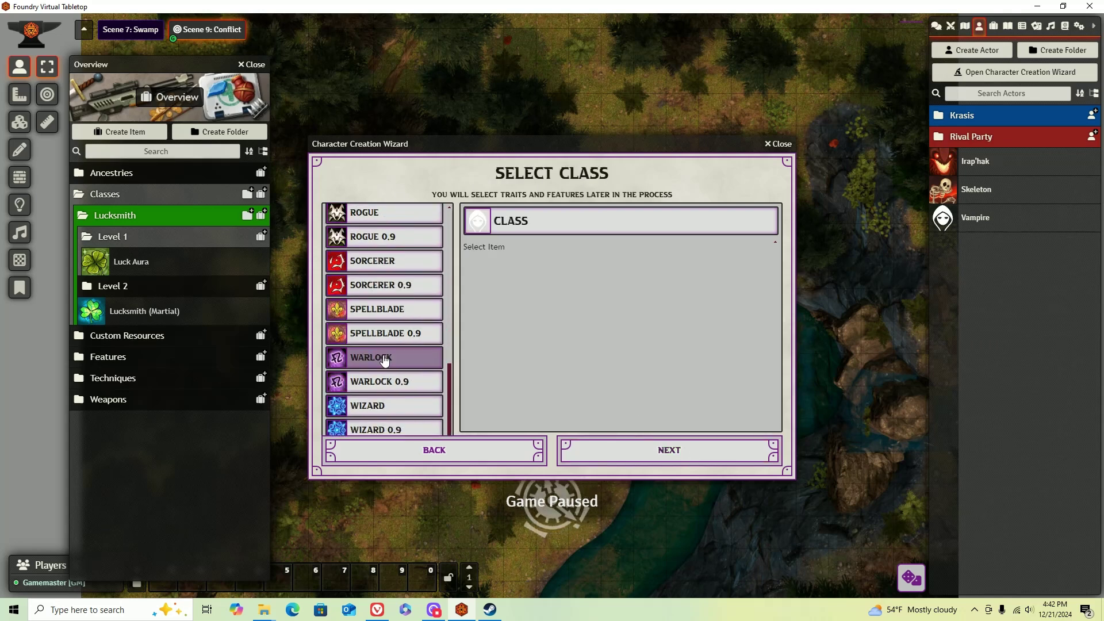
{"action": "scroll", "coordinate": [394, 286], "scroll_direction": "up", "scroll_amount": 3}
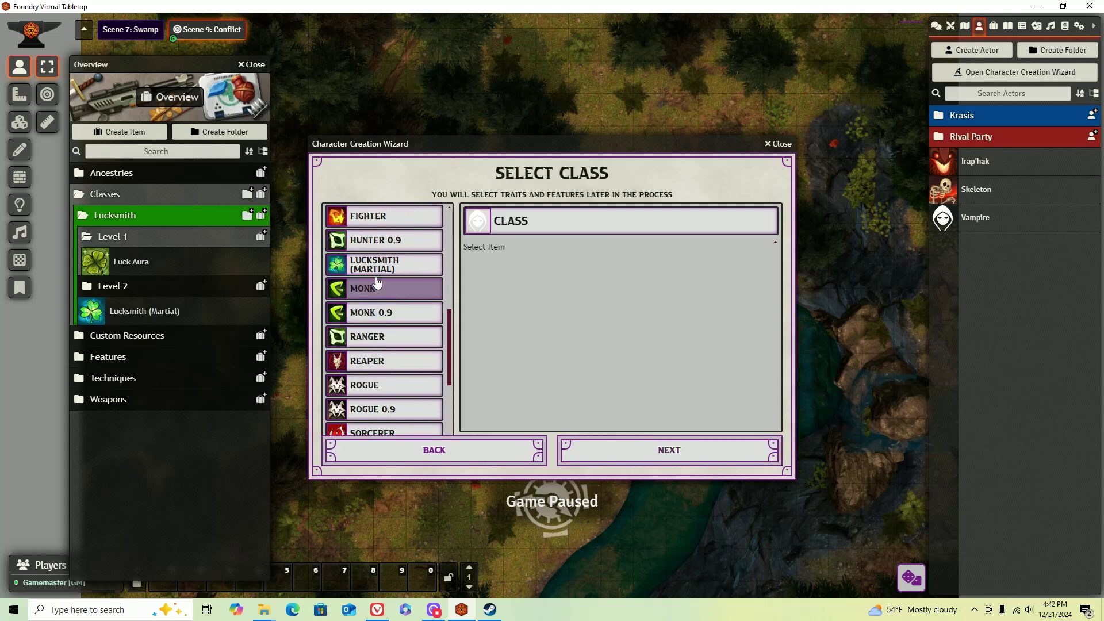
{"action": "left_click", "coordinate": [376, 265]}
{"action": "left_click", "coordinate": [628, 455]}
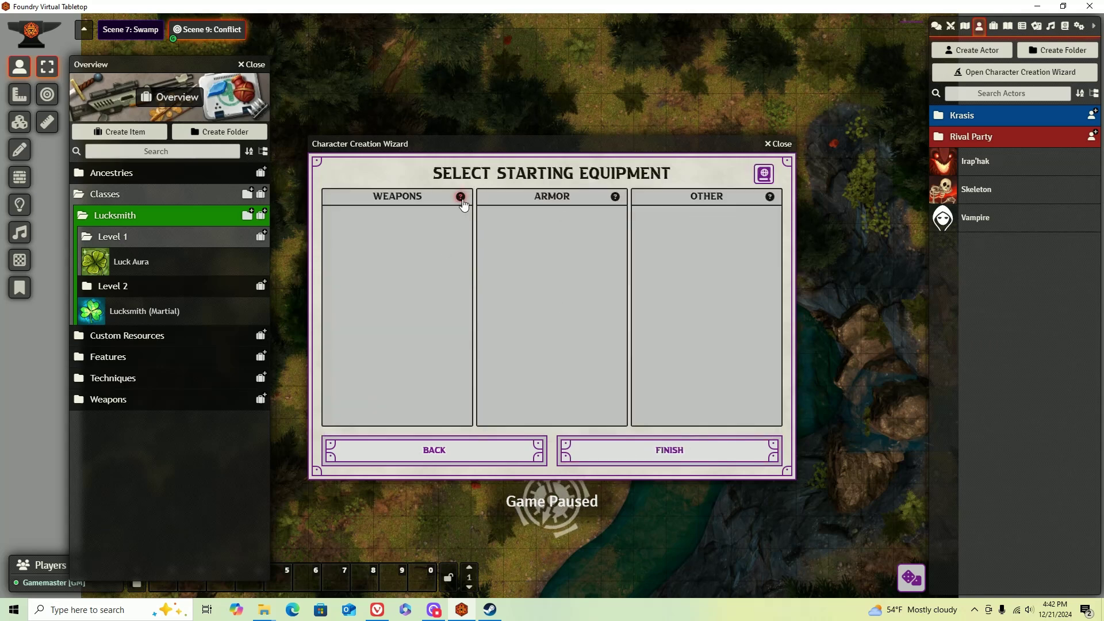
{"action": "mouse_move", "coordinate": [460, 199]}
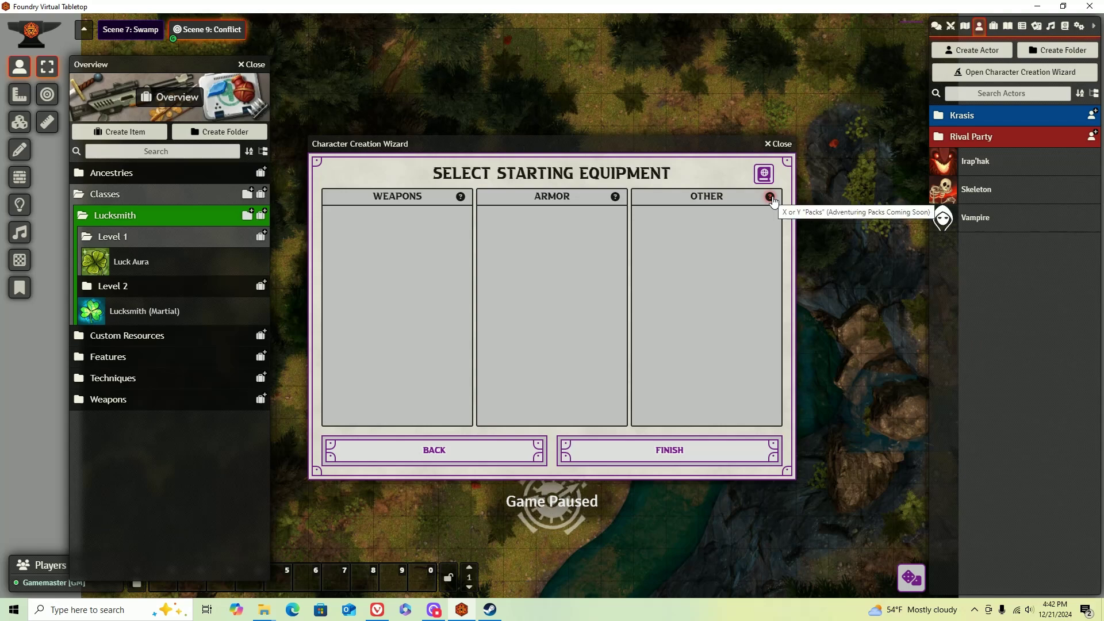
{"action": "left_click", "coordinate": [611, 450]}
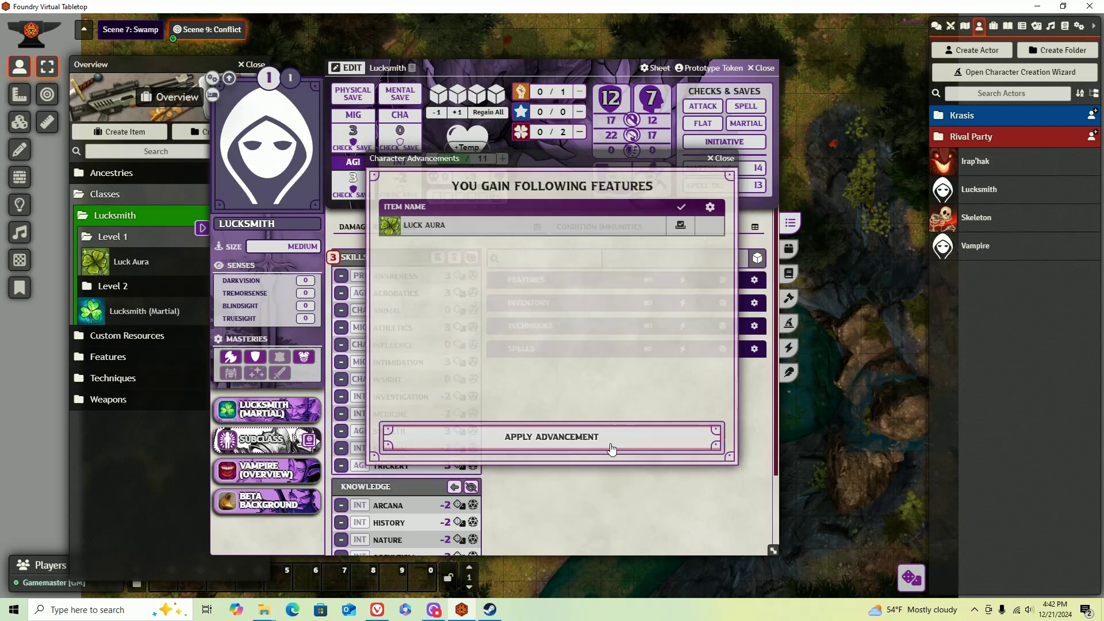
Apply the Luck Aura advancement to the new character and dismiss the Martial Expansion advancement.
{"action": "mouse_move", "coordinate": [439, 221]}
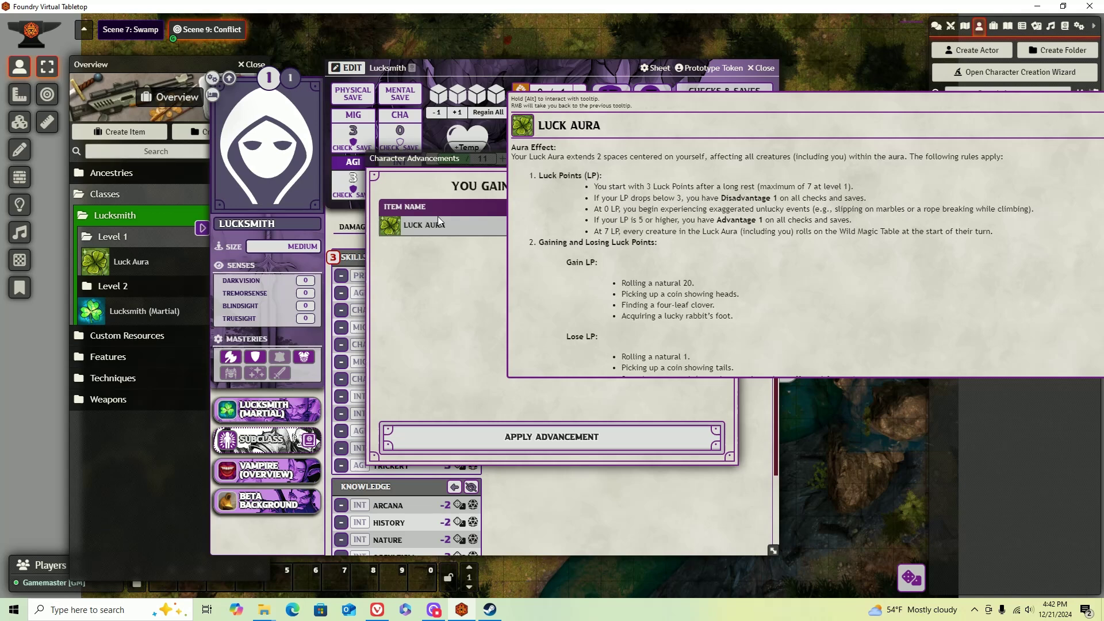
{"action": "left_click", "coordinate": [490, 435]}
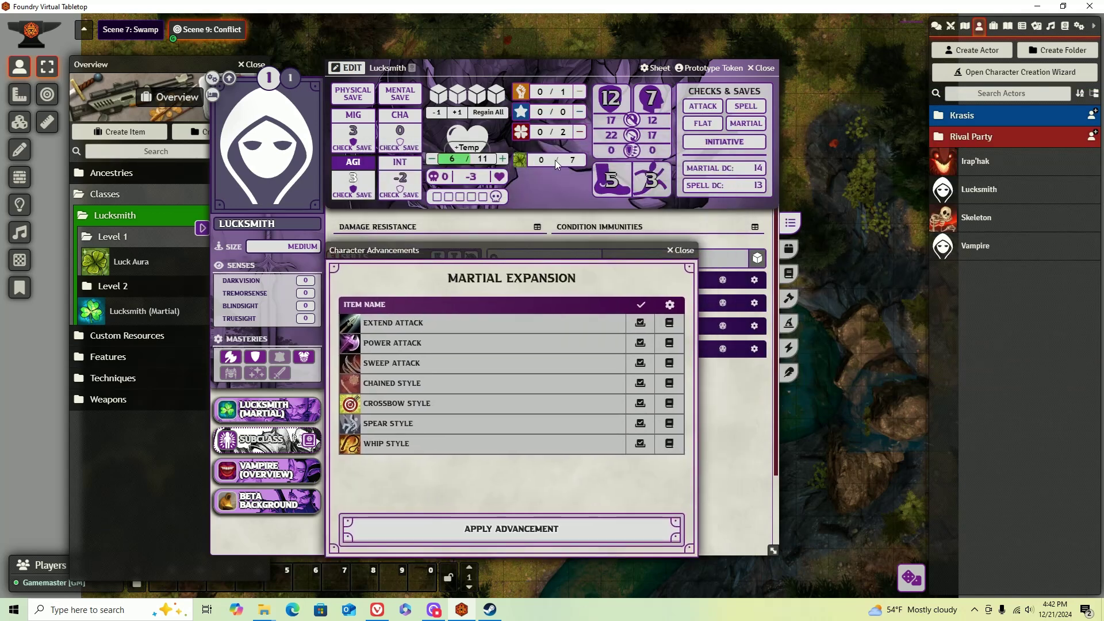
{"action": "left_click", "coordinate": [681, 250]}
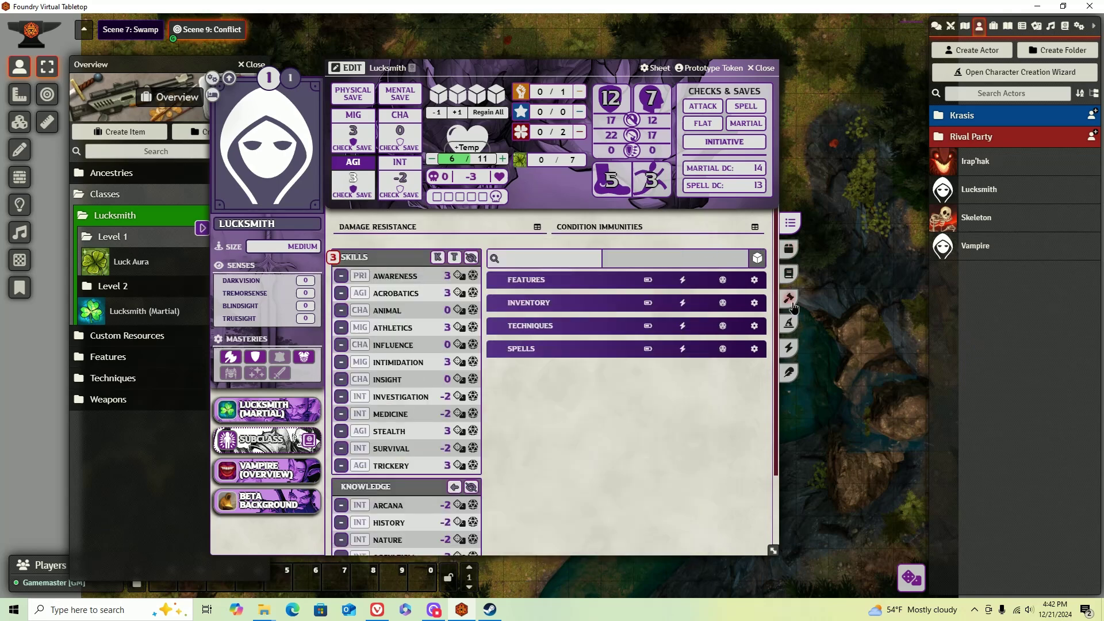
Check Good Luck's status and description among the Lucksmith character's effects.
{"action": "left_click", "coordinate": [789, 323]}
{"action": "left_click", "coordinate": [789, 348]}
{"action": "mouse_move", "coordinate": [699, 268]}
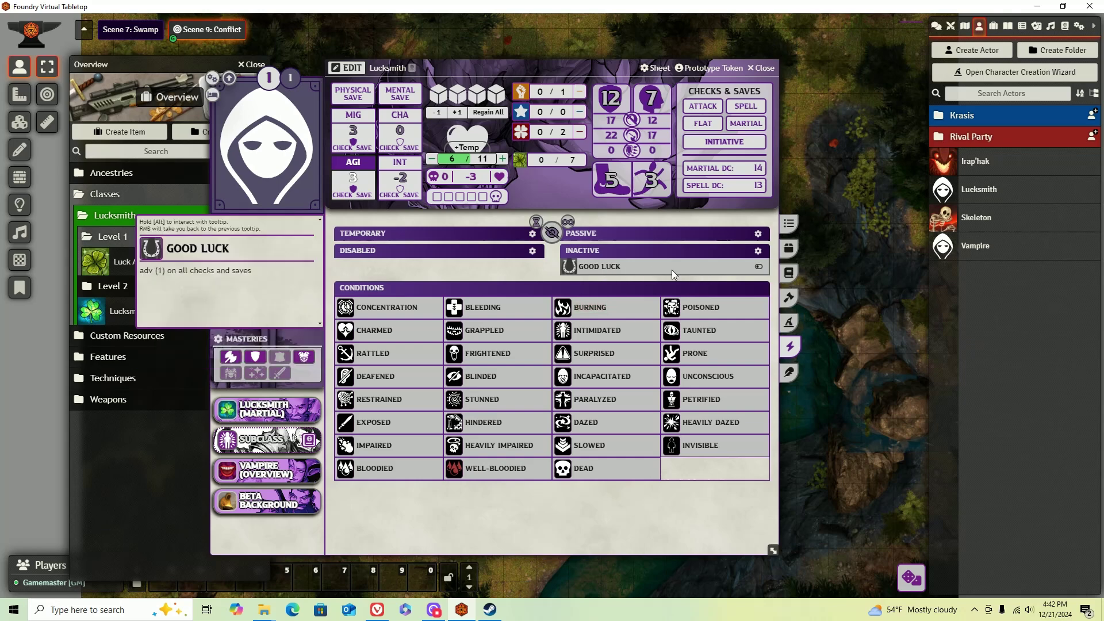
Set the Lucksmith character's current Luck Points to 7.
{"action": "left_click", "coordinate": [789, 223]}
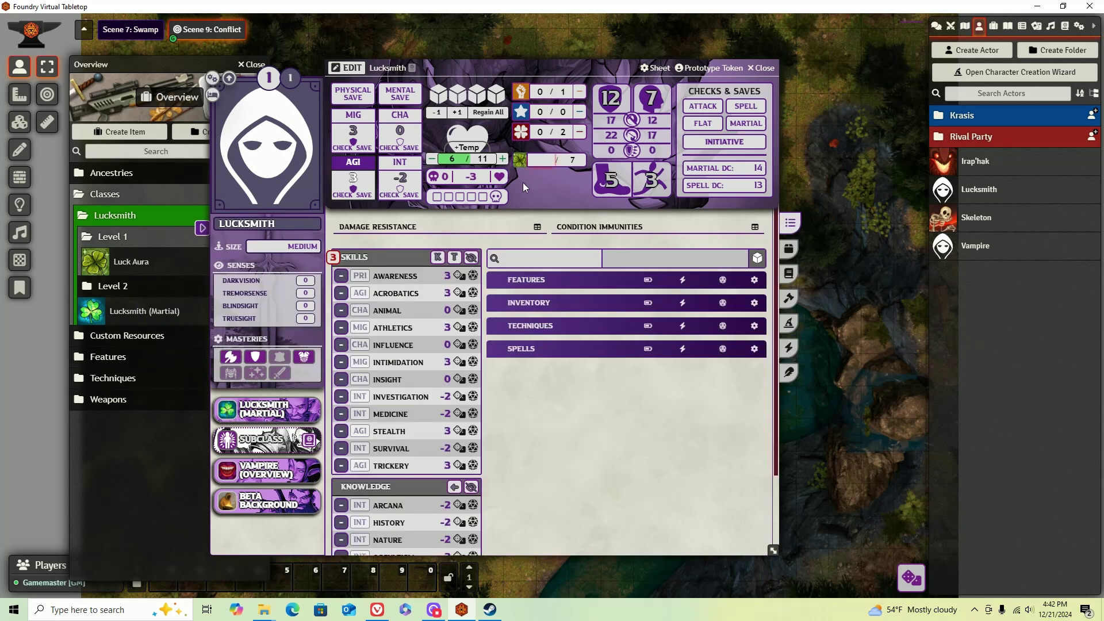
{"action": "type", "text": "7"}
{"action": "key", "text": "Return"}
Look up Luck Aura among the character's class features and recheck whether Good Luck is active.
{"action": "left_click", "coordinate": [789, 323]}
{"action": "left_click", "coordinate": [789, 273]}
{"action": "left_click", "coordinate": [788, 279]}
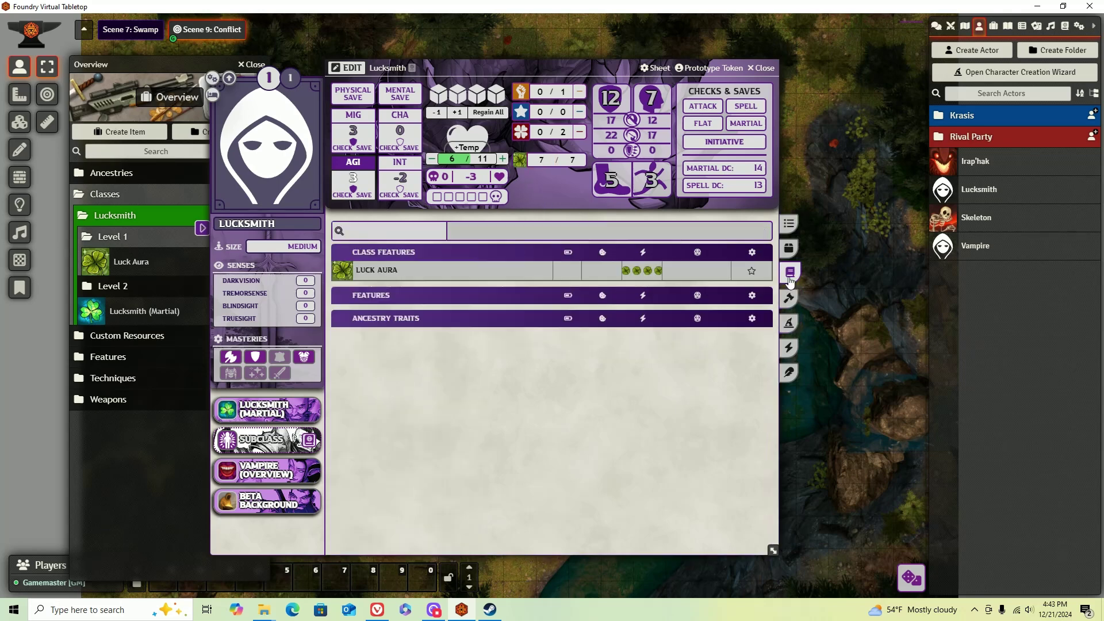
{"action": "left_click", "coordinate": [787, 347]}
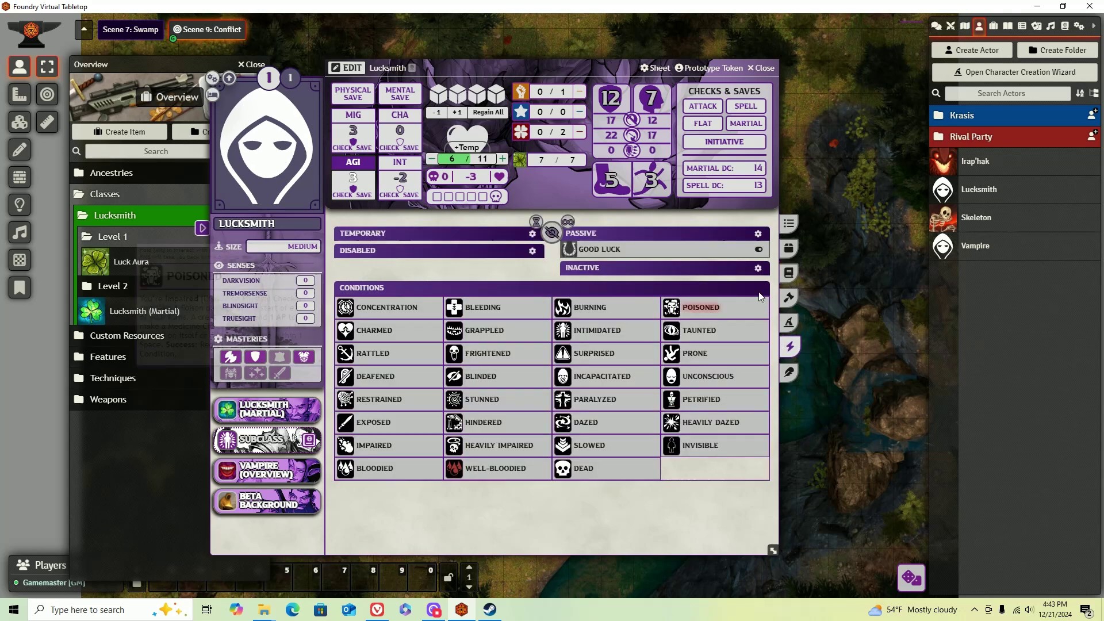
Examine the Lucksmith sheet's skills, inventory, techniques, spells, features and effects sections with Good Luck in place.
{"action": "left_click", "coordinate": [789, 224]}
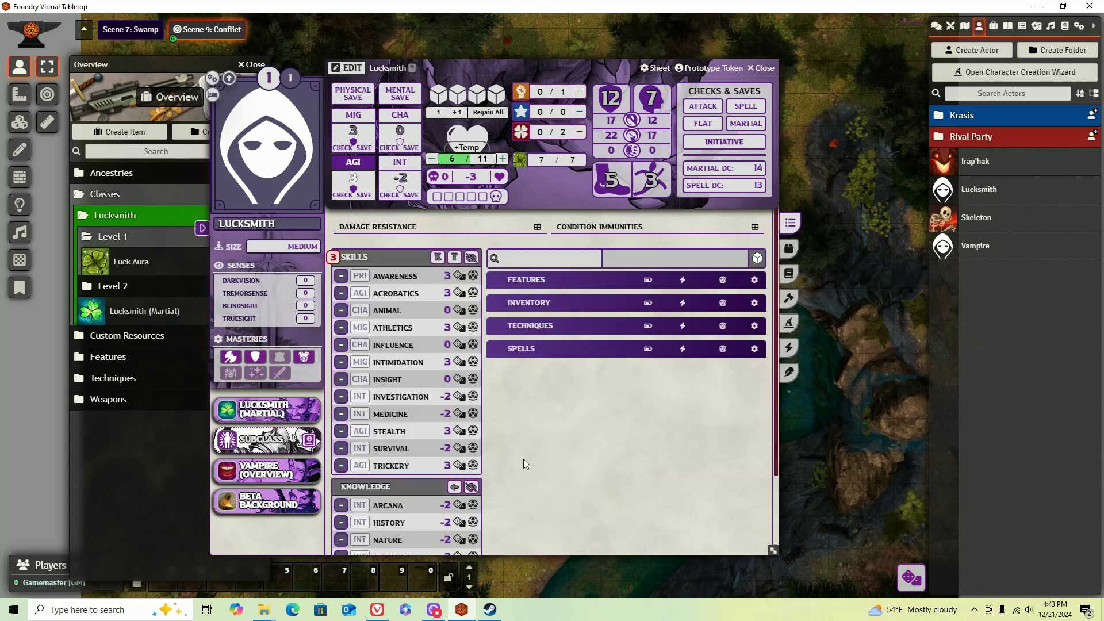
{"action": "scroll", "coordinate": [520, 458], "scroll_direction": "down", "scroll_amount": 1}
{"action": "scroll", "coordinate": [520, 458], "scroll_direction": "up", "scroll_amount": 1}
{"action": "scroll", "coordinate": [538, 227], "scroll_direction": "down", "scroll_amount": 1}
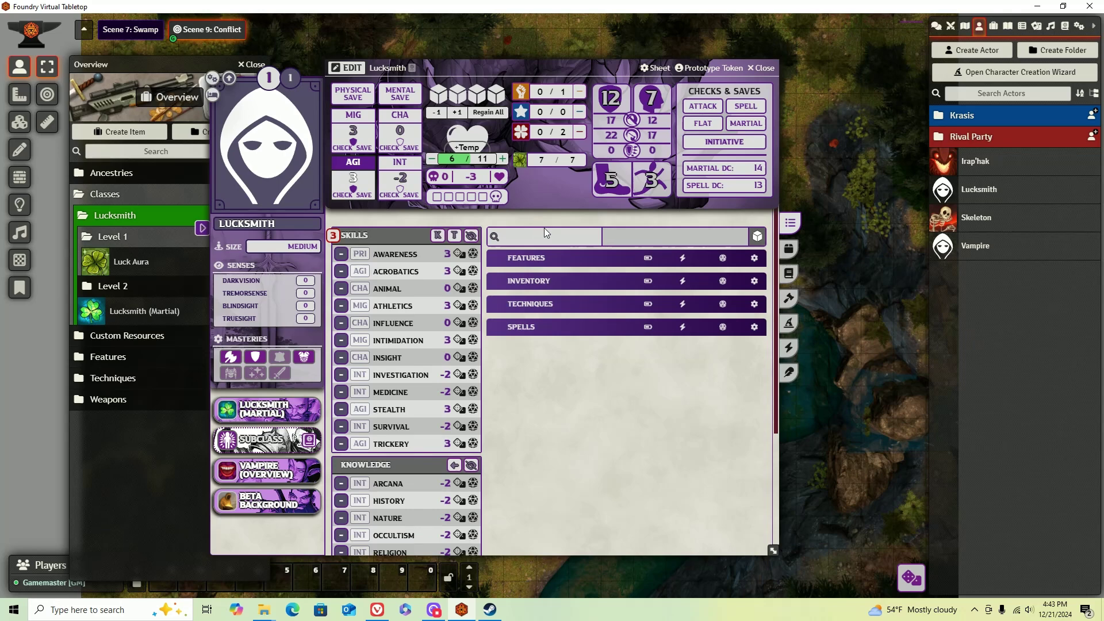
{"action": "left_click", "coordinate": [790, 250]}
{"action": "left_click", "coordinate": [789, 298]}
{"action": "left_click", "coordinate": [790, 322]}
{"action": "left_click", "coordinate": [790, 348]}
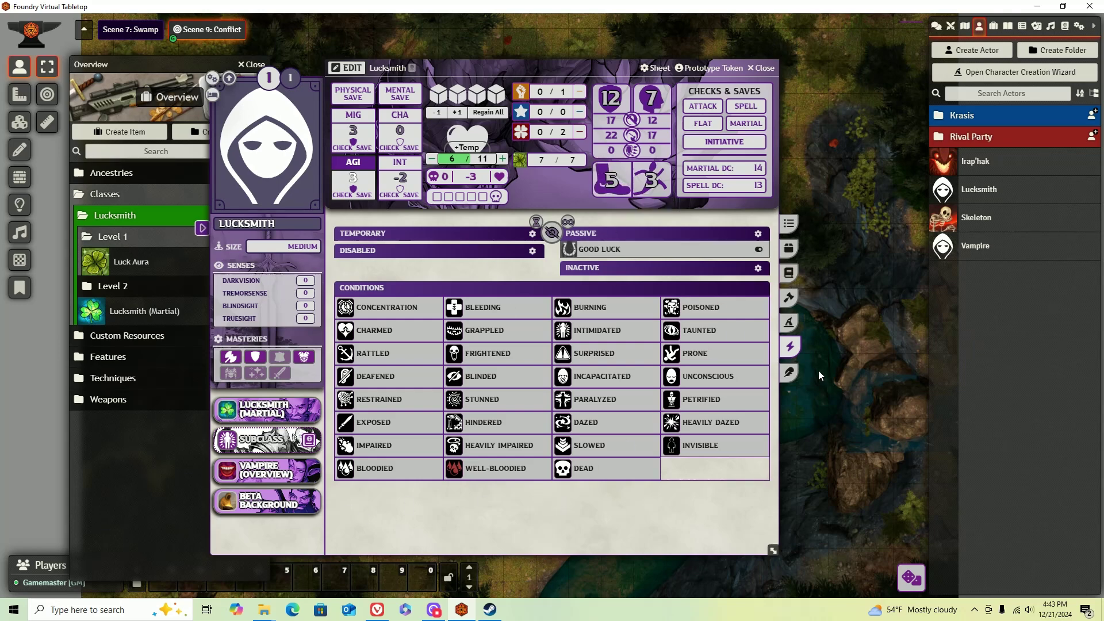
{"action": "left_click", "coordinate": [790, 348]}
{"action": "left_click", "coordinate": [790, 323]}
{"action": "left_click", "coordinate": [790, 297]}
{"action": "left_click", "coordinate": [790, 249]}
{"action": "left_click", "coordinate": [789, 272]}
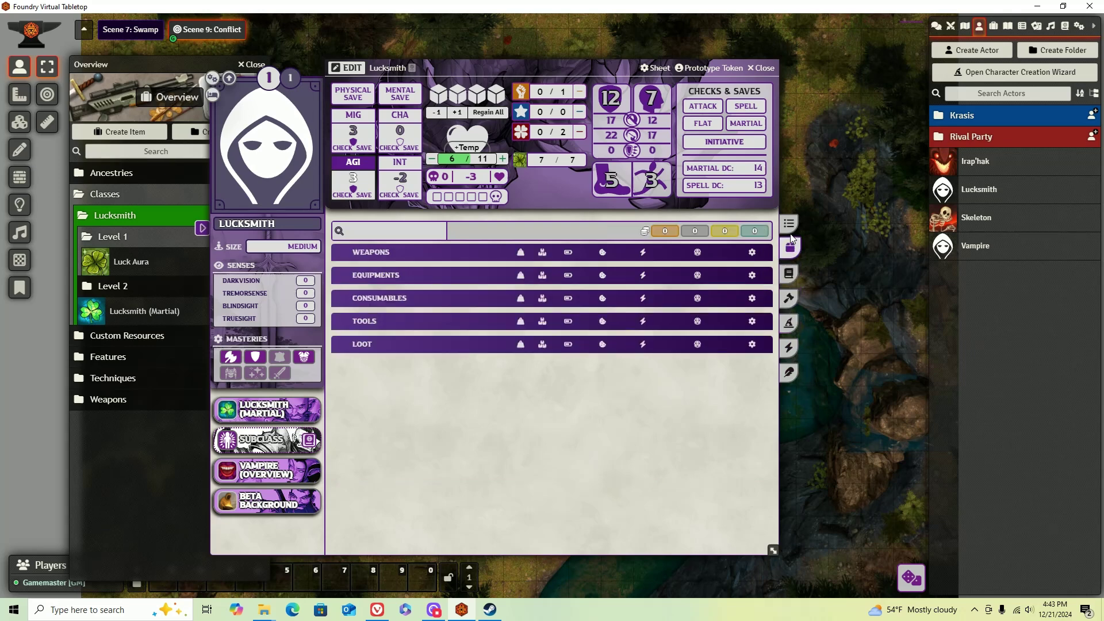
{"action": "left_click", "coordinate": [789, 223]}
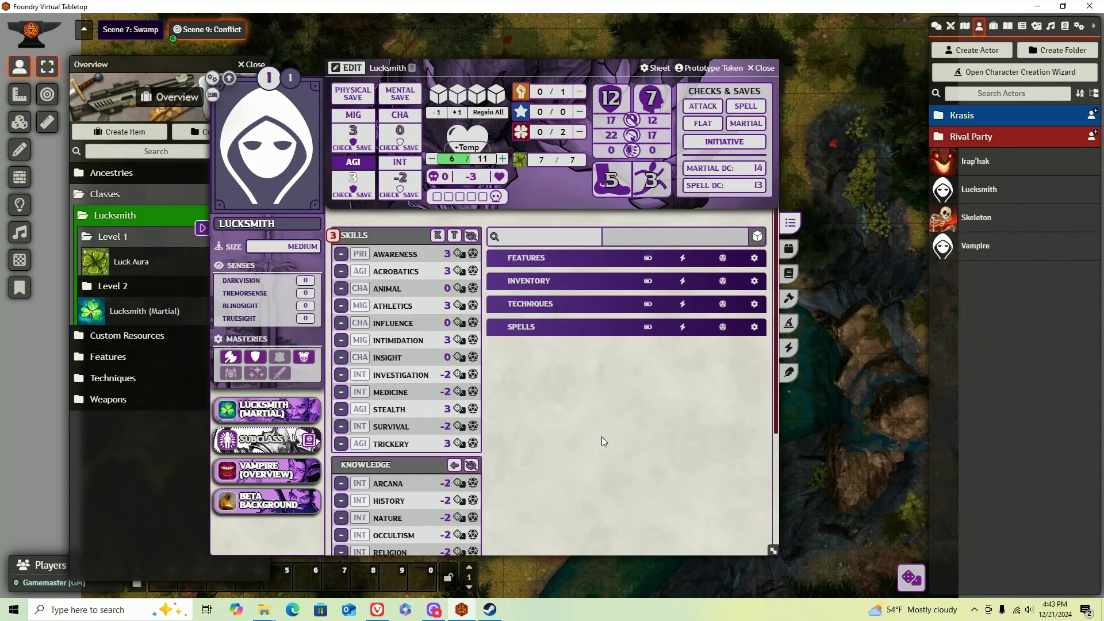